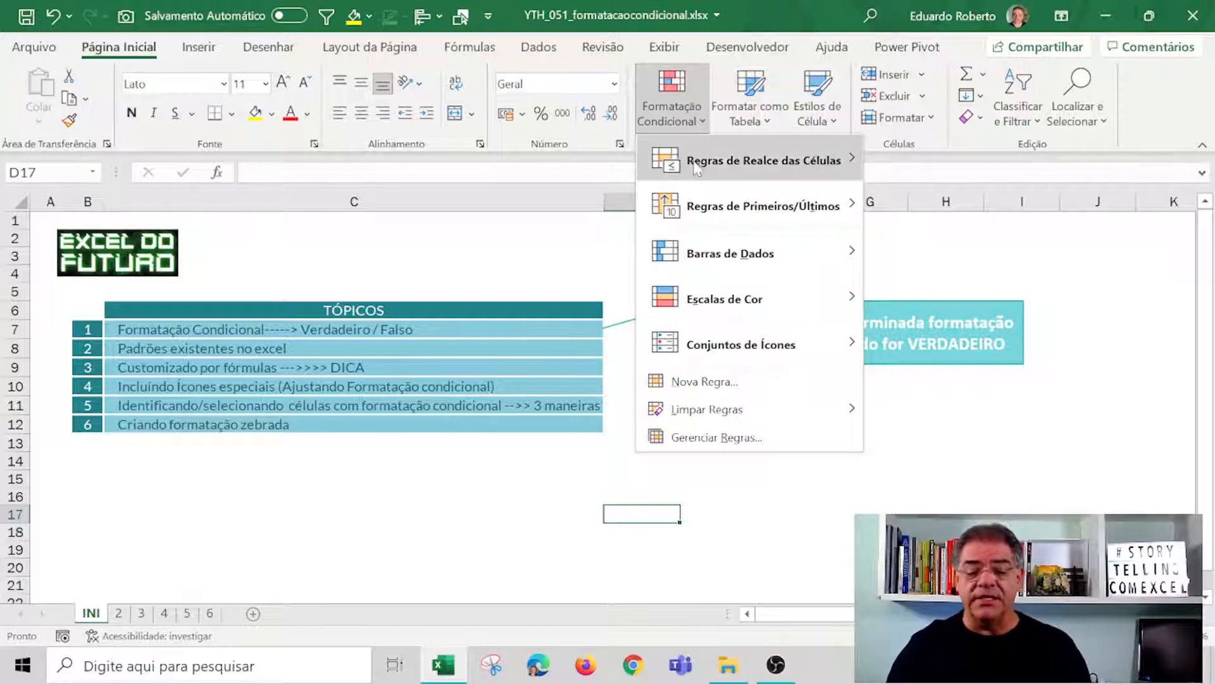
Switch to worksheet 2, which holds the examples of the available conditional formatting presets.
mouse_move(696, 165)
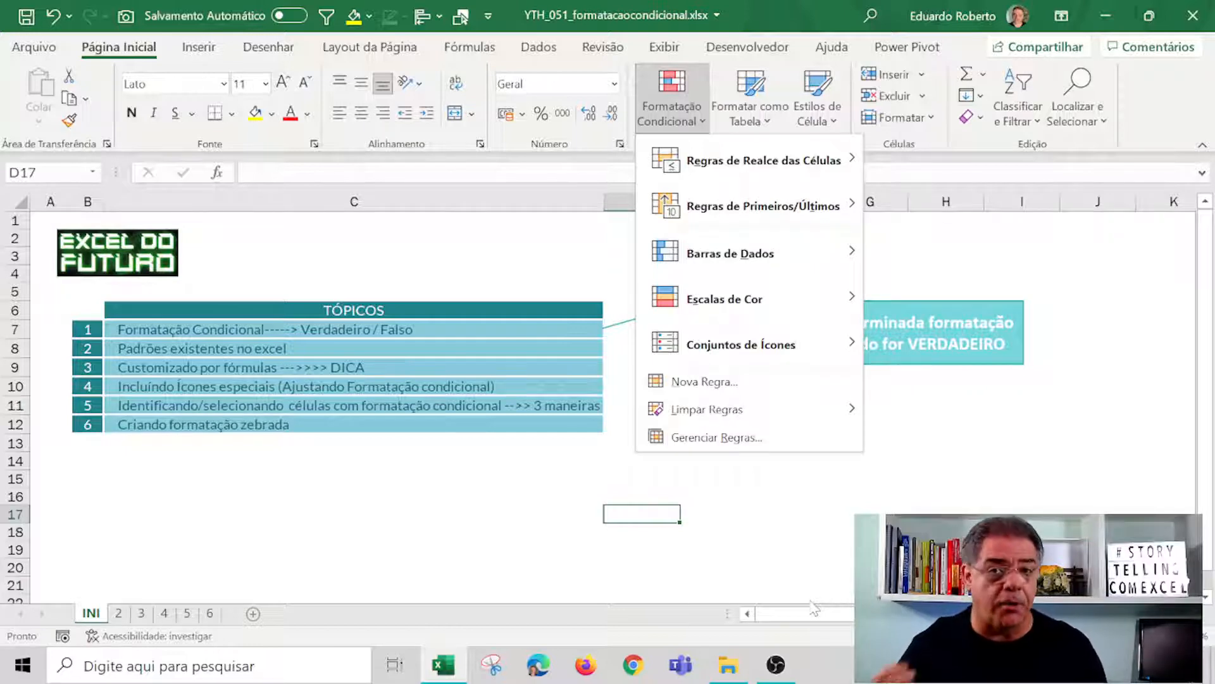
key("Escape")
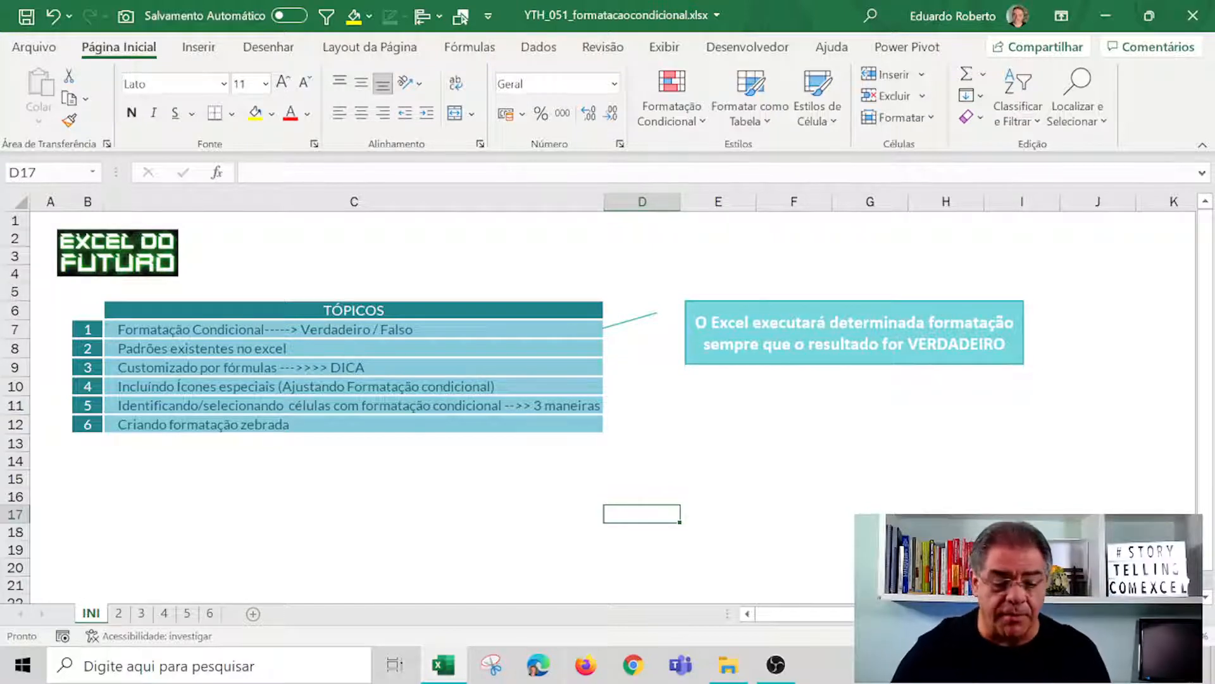
left_click(119, 613)
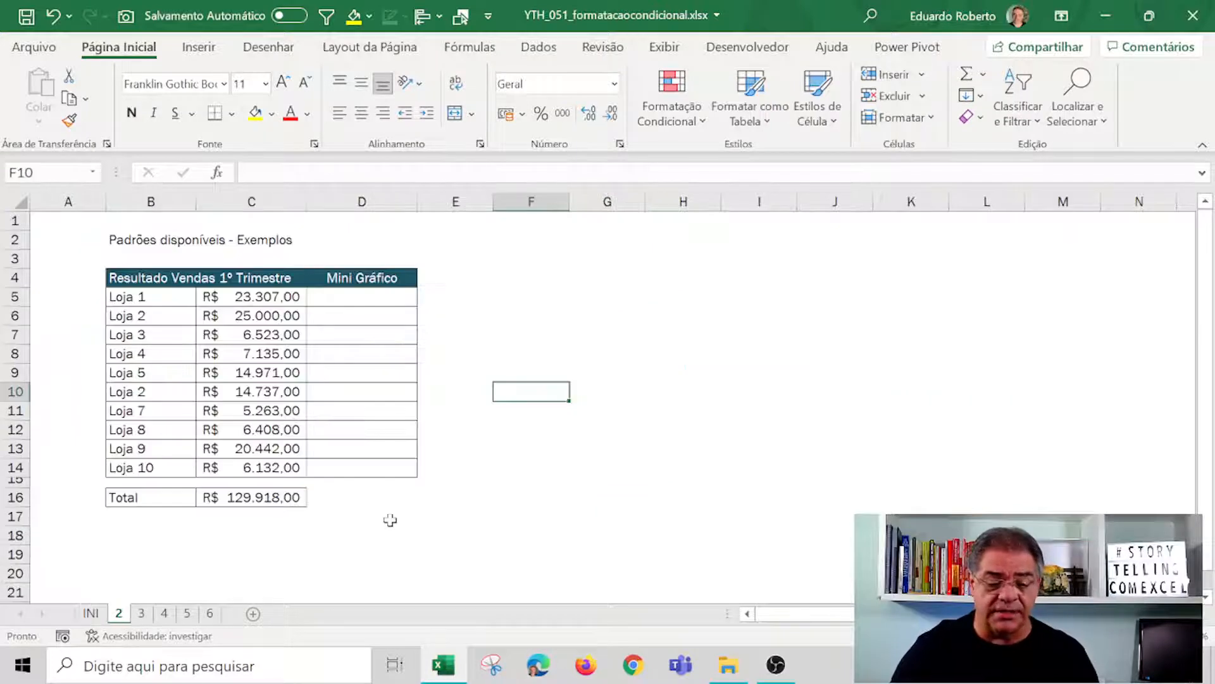
left_click(520, 480)
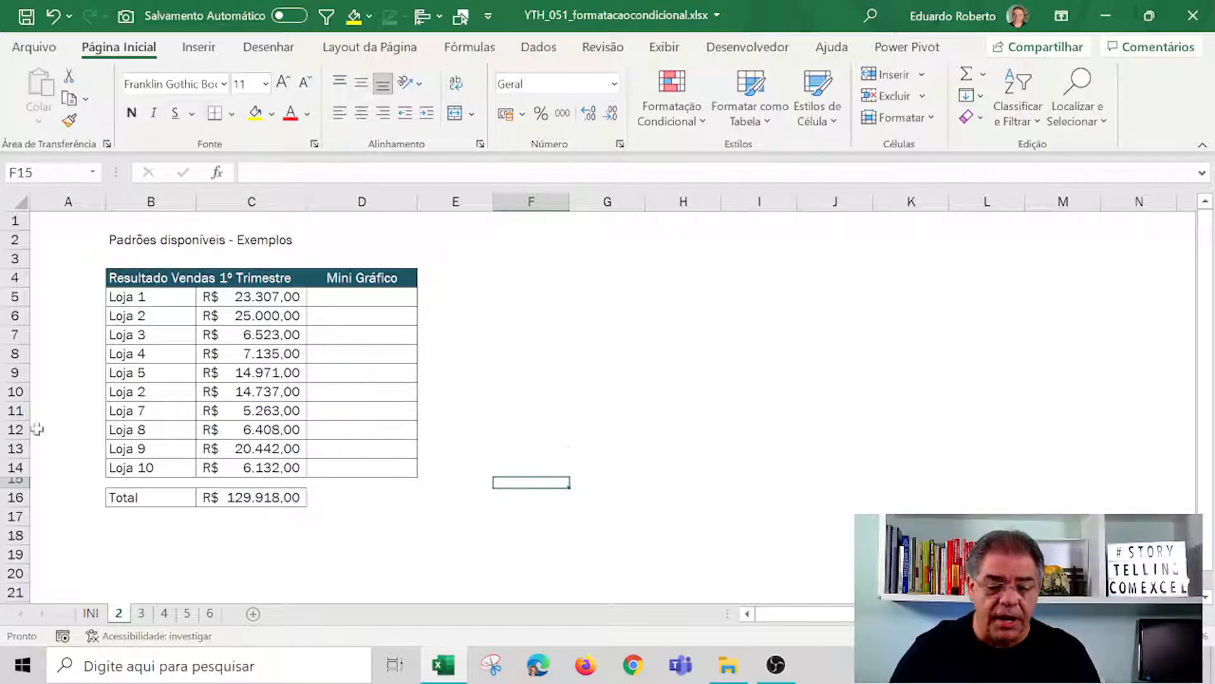
Highlight the top 3 sales values in C5:C14 with a conditional format using "Preenchimento Verde e Texto Verde Escuro".
left_click_drag(269, 298, 269, 470)
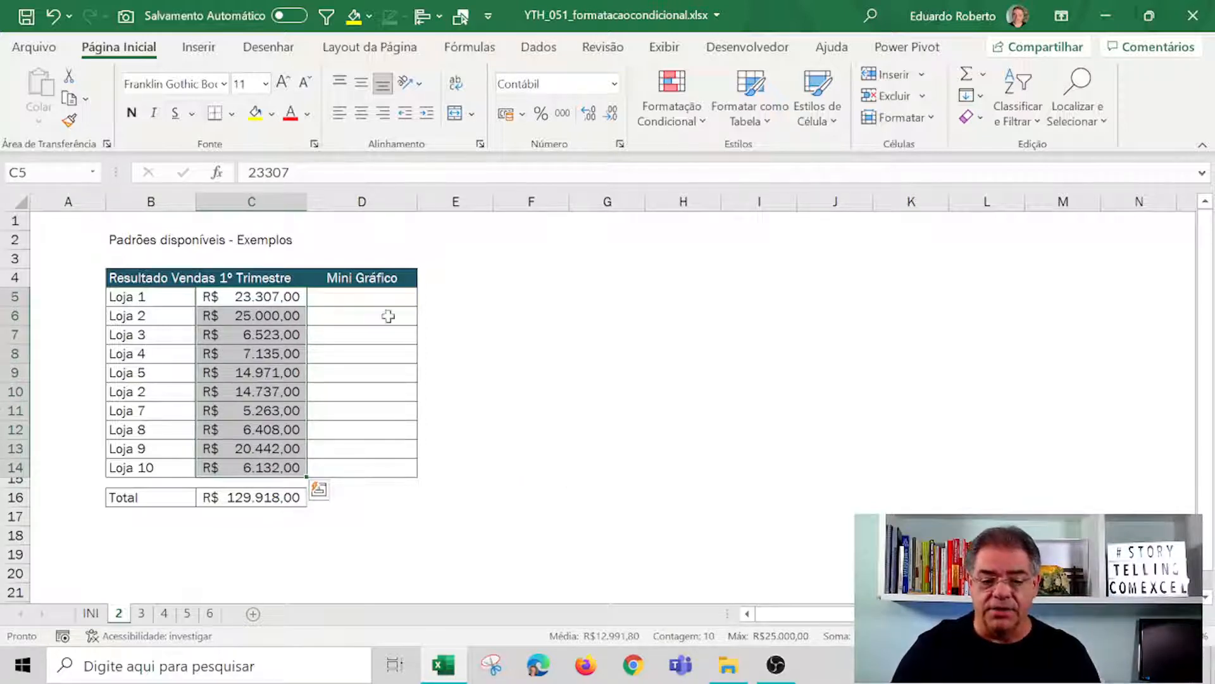
left_click(682, 124)
mouse_move(817, 160)
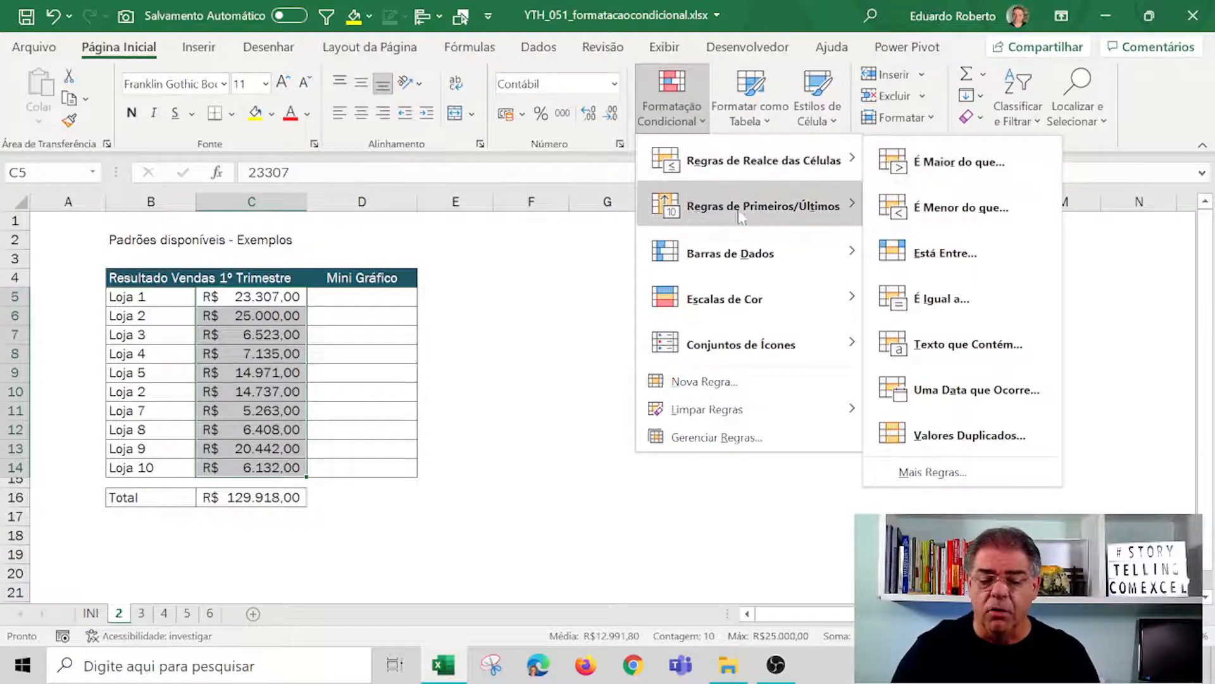
mouse_move(745, 214)
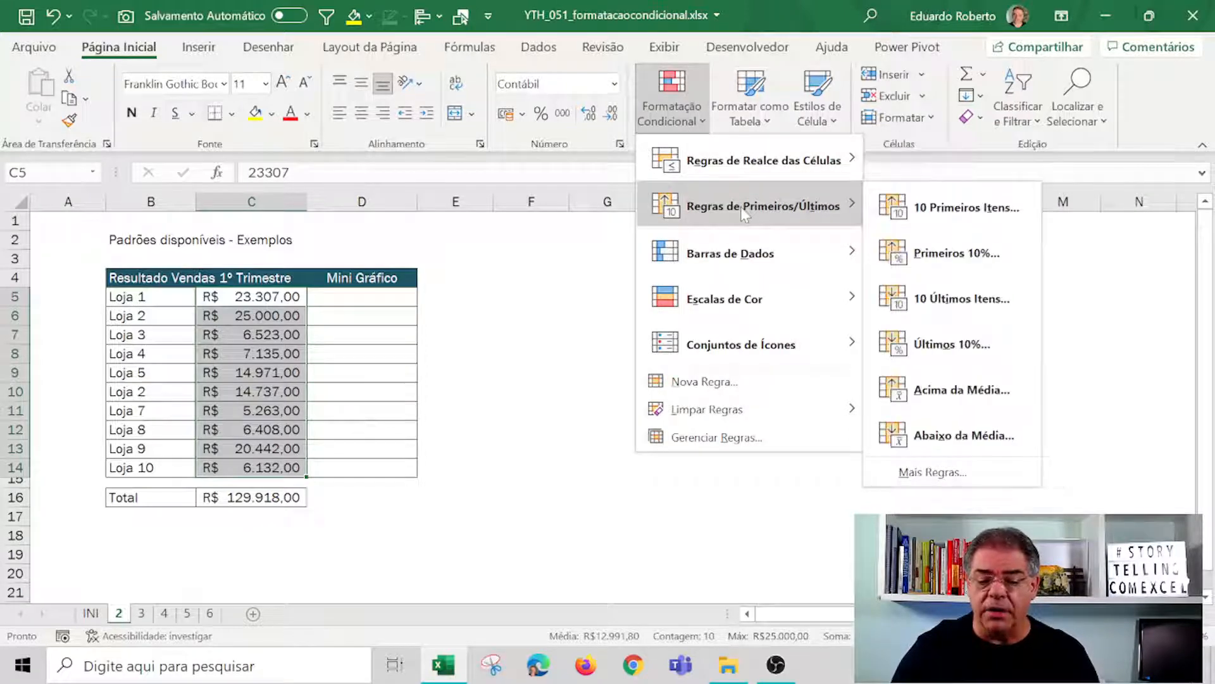
left_click(917, 205)
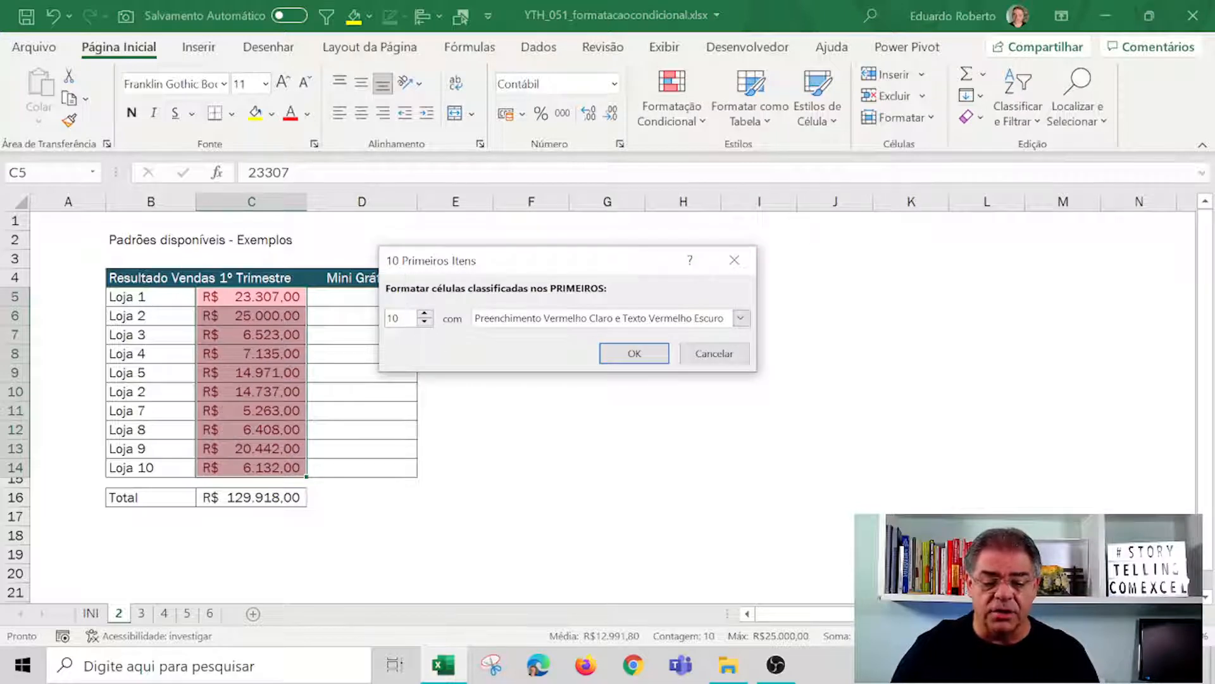
type("3")
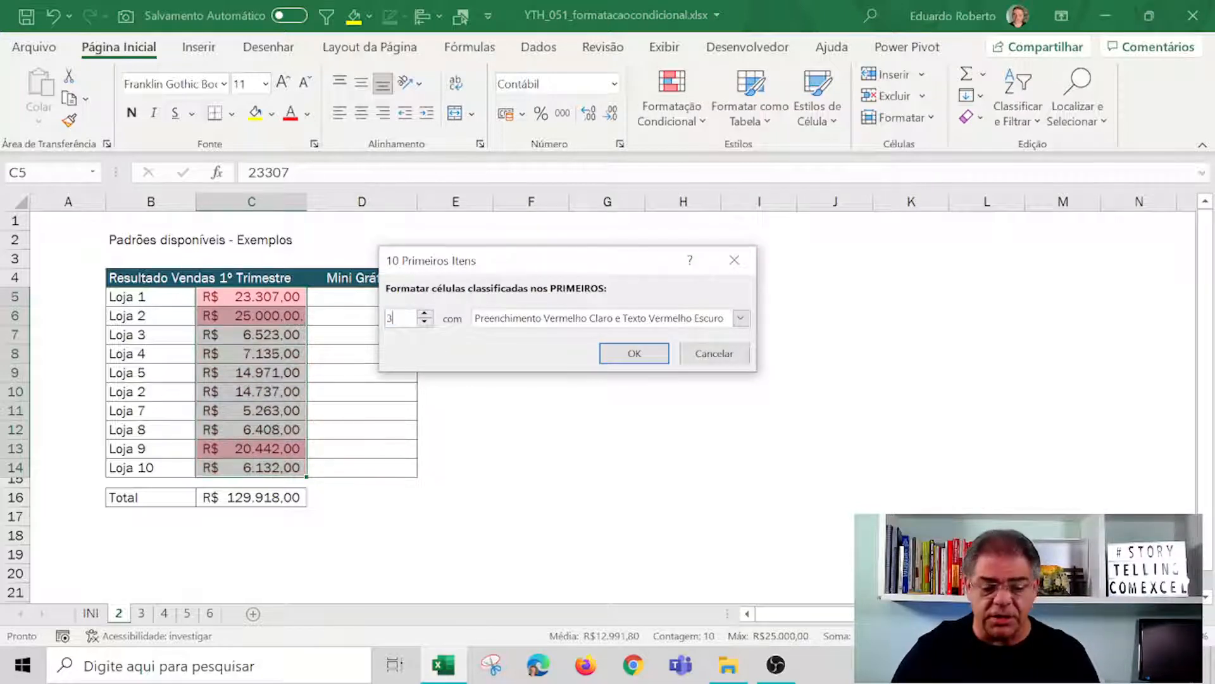
left_click(740, 318)
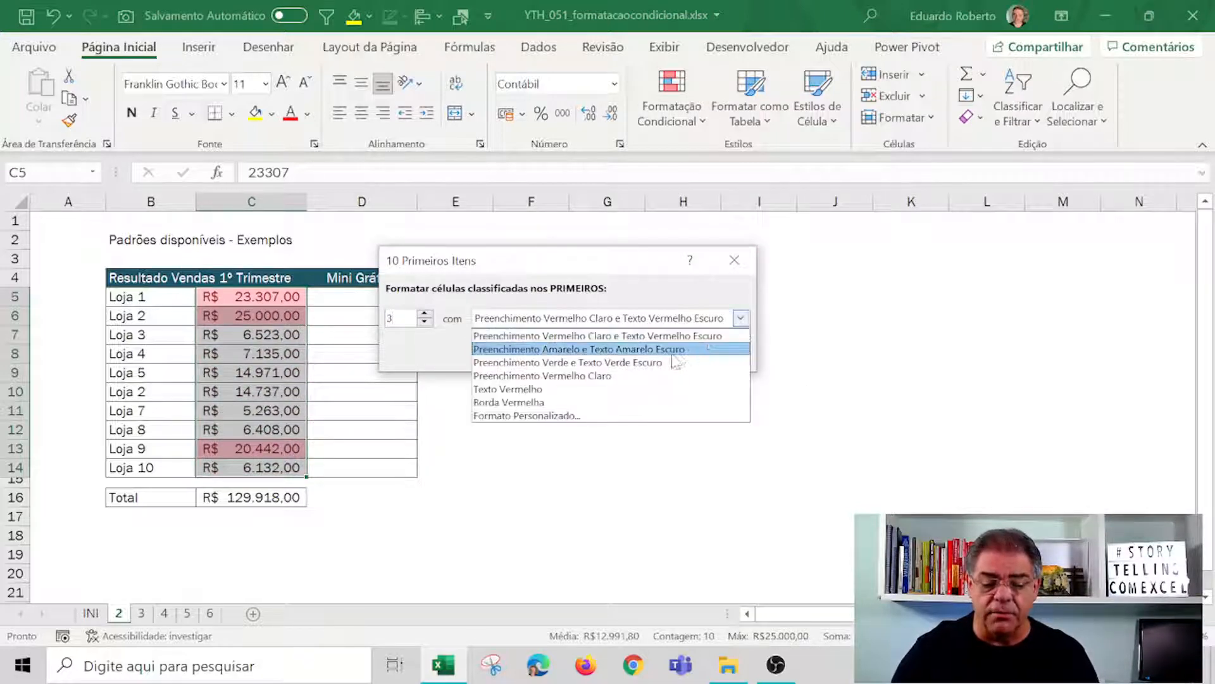
left_click(652, 362)
left_click(634, 352)
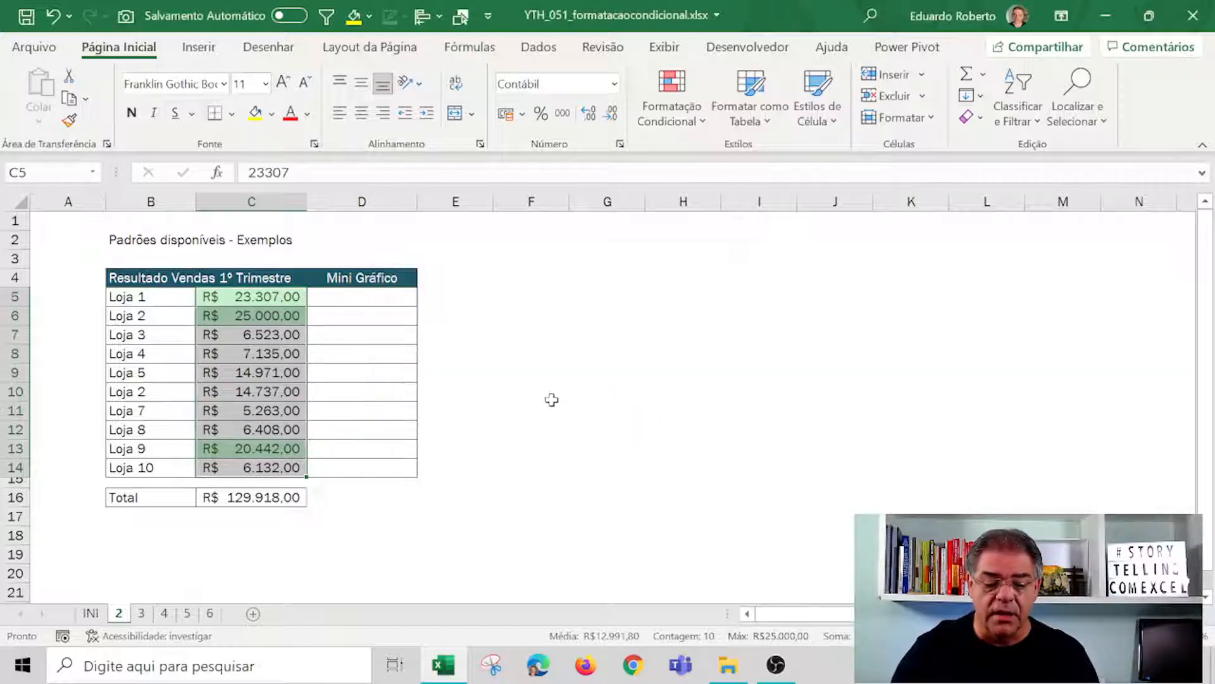
left_click(561, 408)
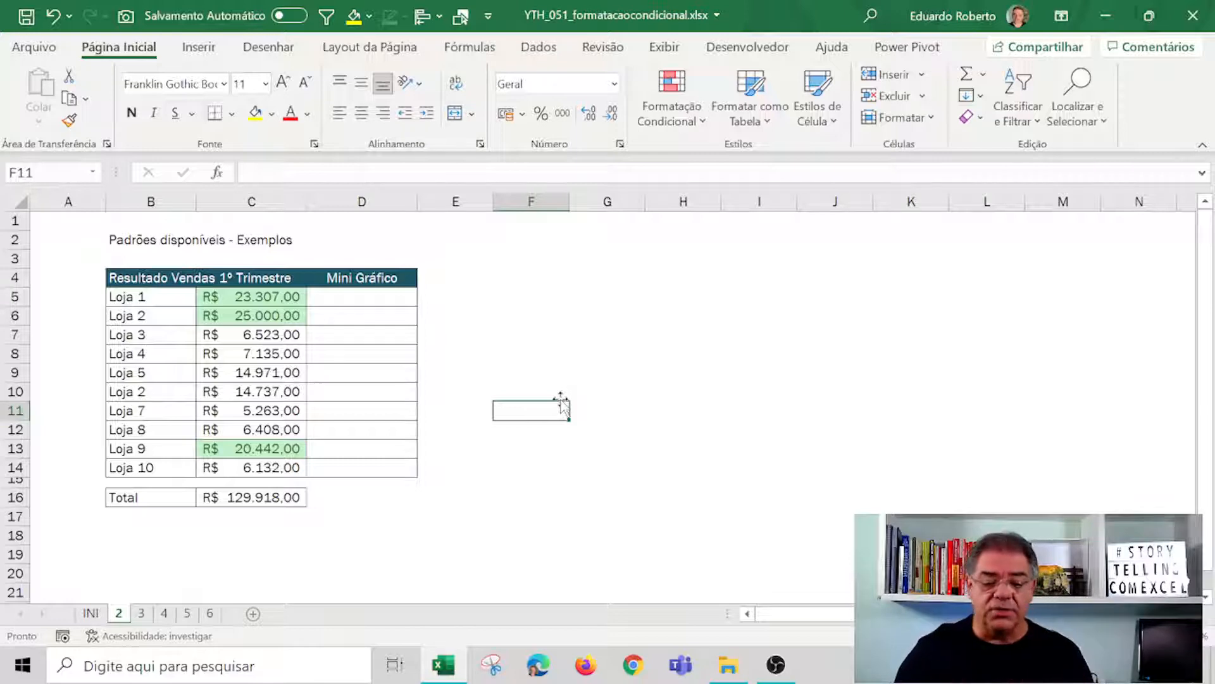
Enter 280000 as the sales value for Loja 3 in C7.
left_click(250, 336)
type("280")
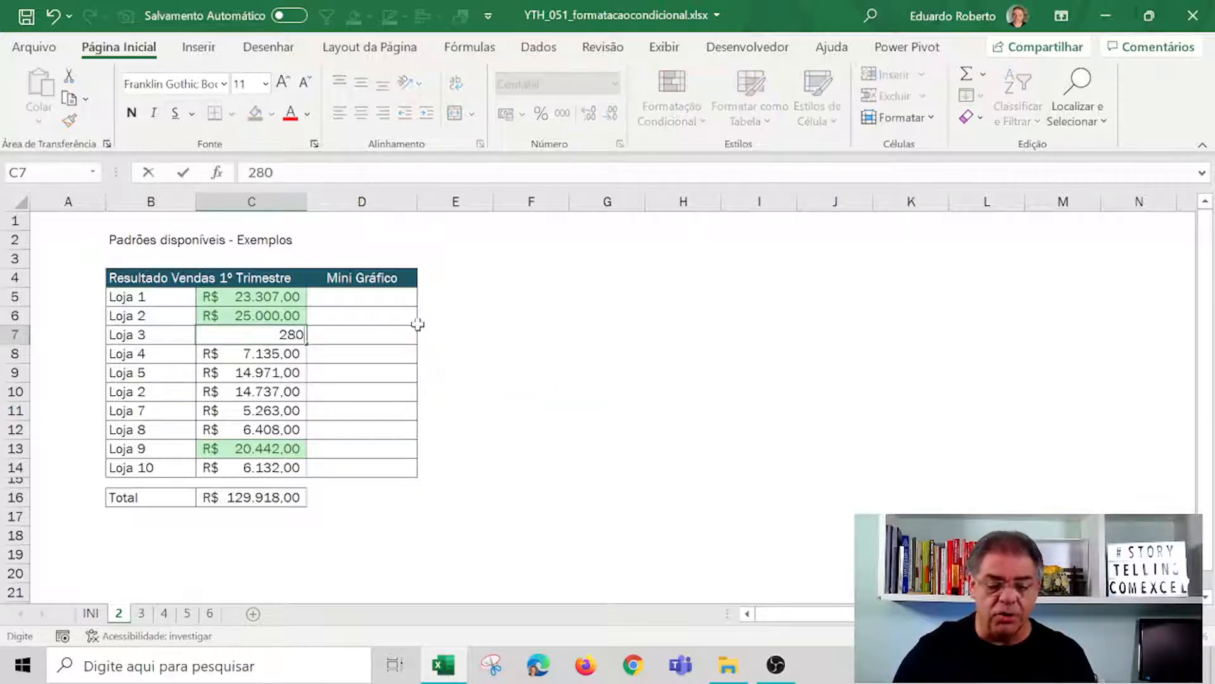
type("000")
key("Return")
key("Up")
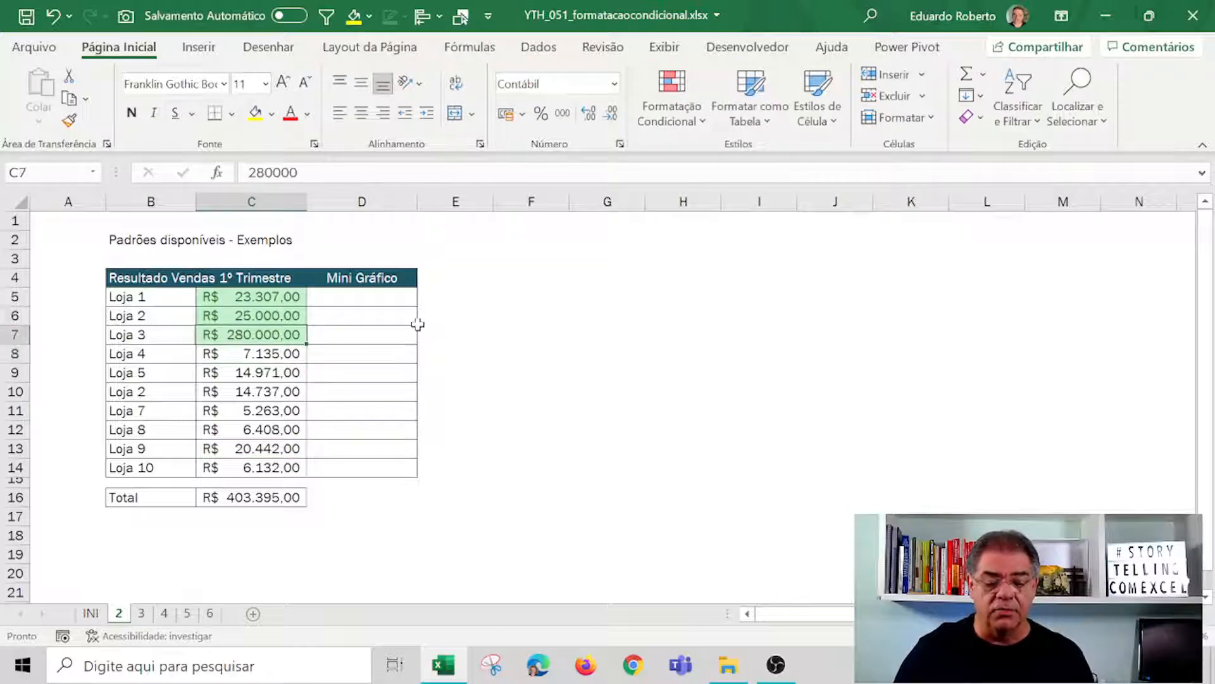
Correct the sales value for Loja 3 in C7 to 28000.
left_click(269, 172)
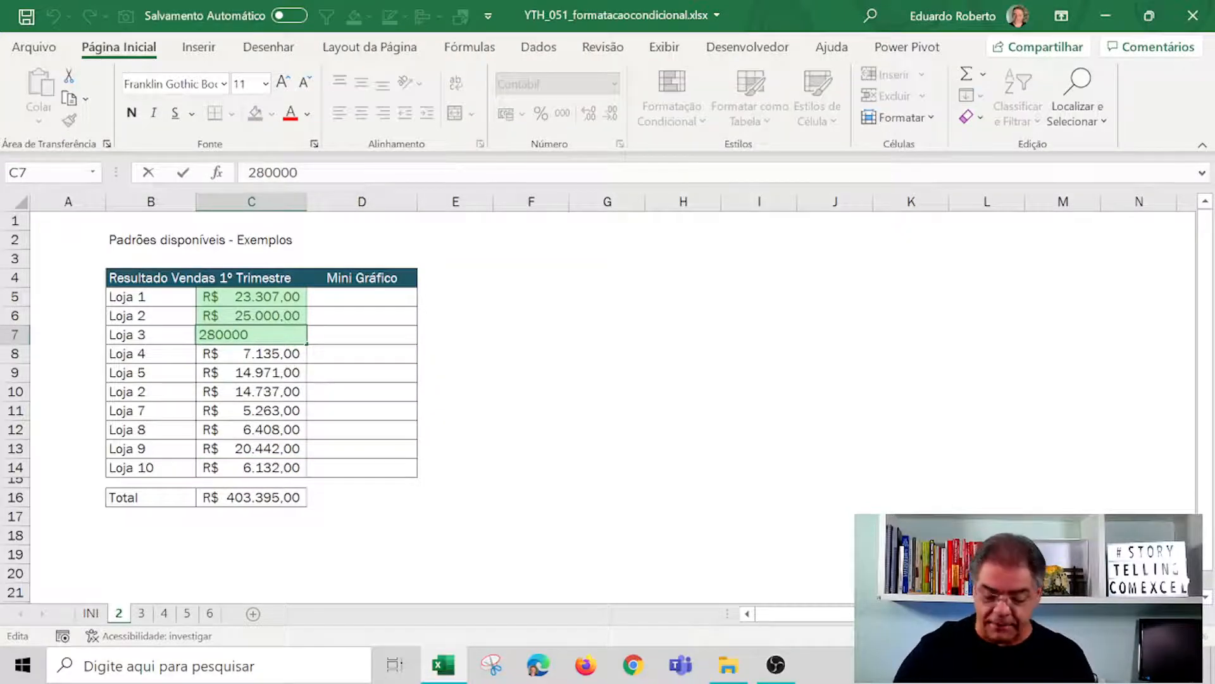
key("BackSpace")
key("Return")
left_click(604, 412)
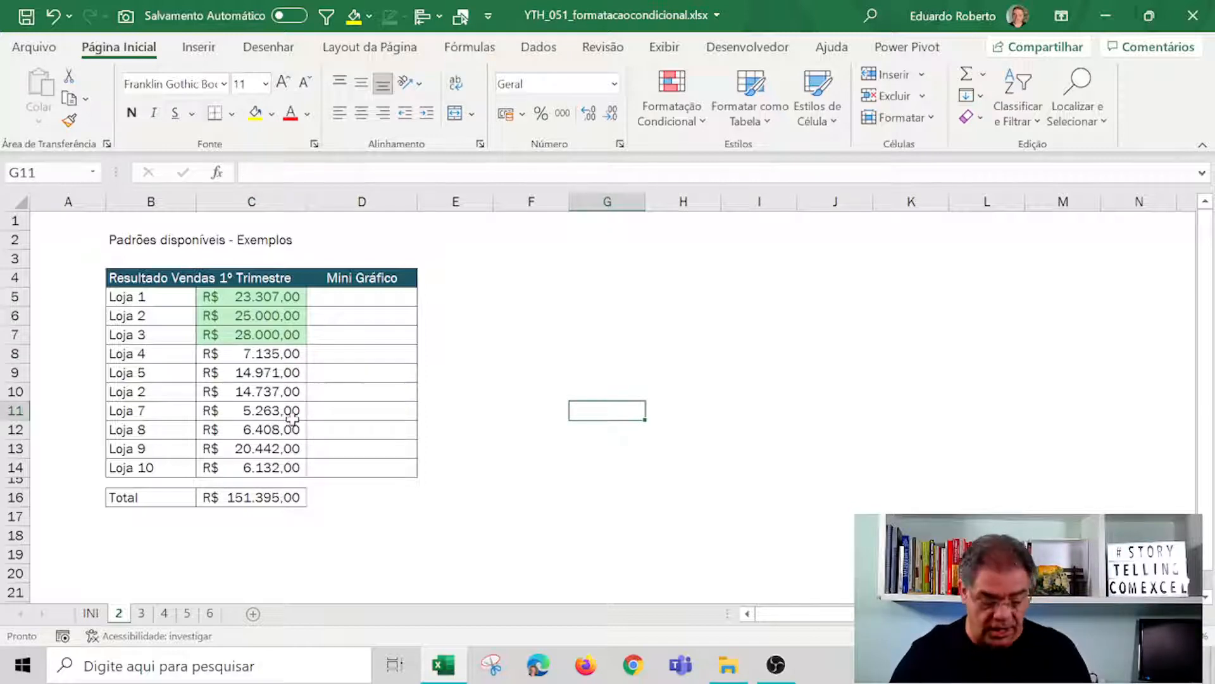
Undo both changes to the sales value for Loja 3.
key("ctrl+z")
key("ctrl+z")
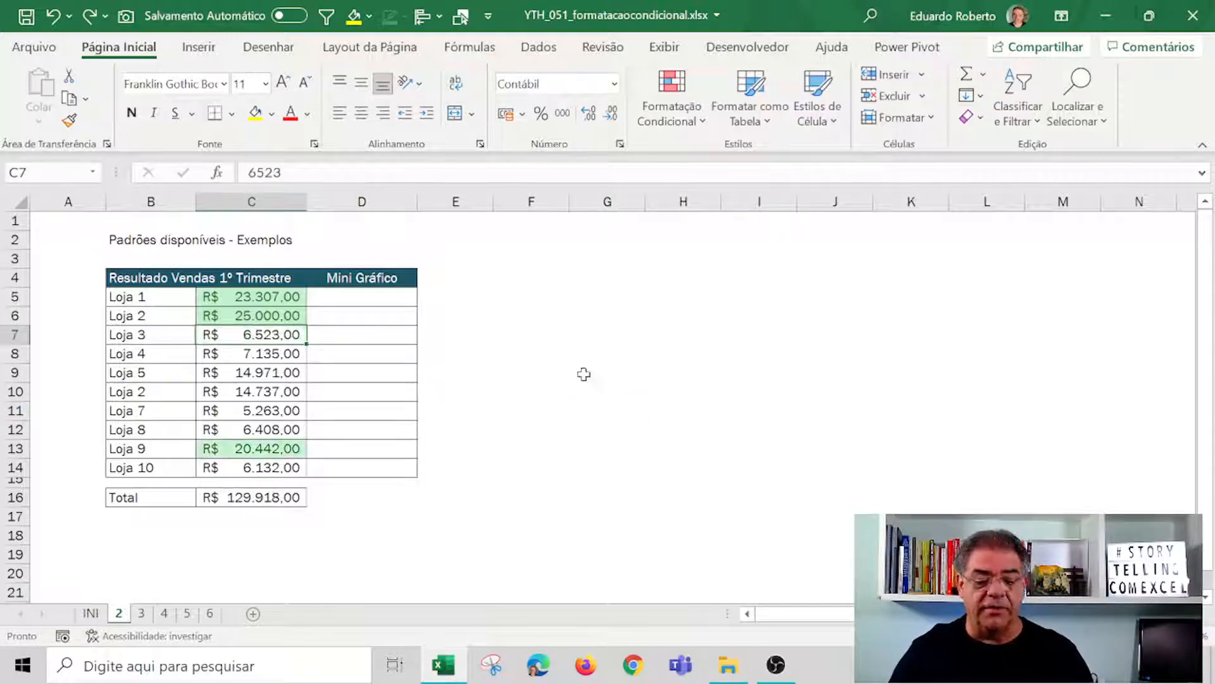
left_click(586, 373)
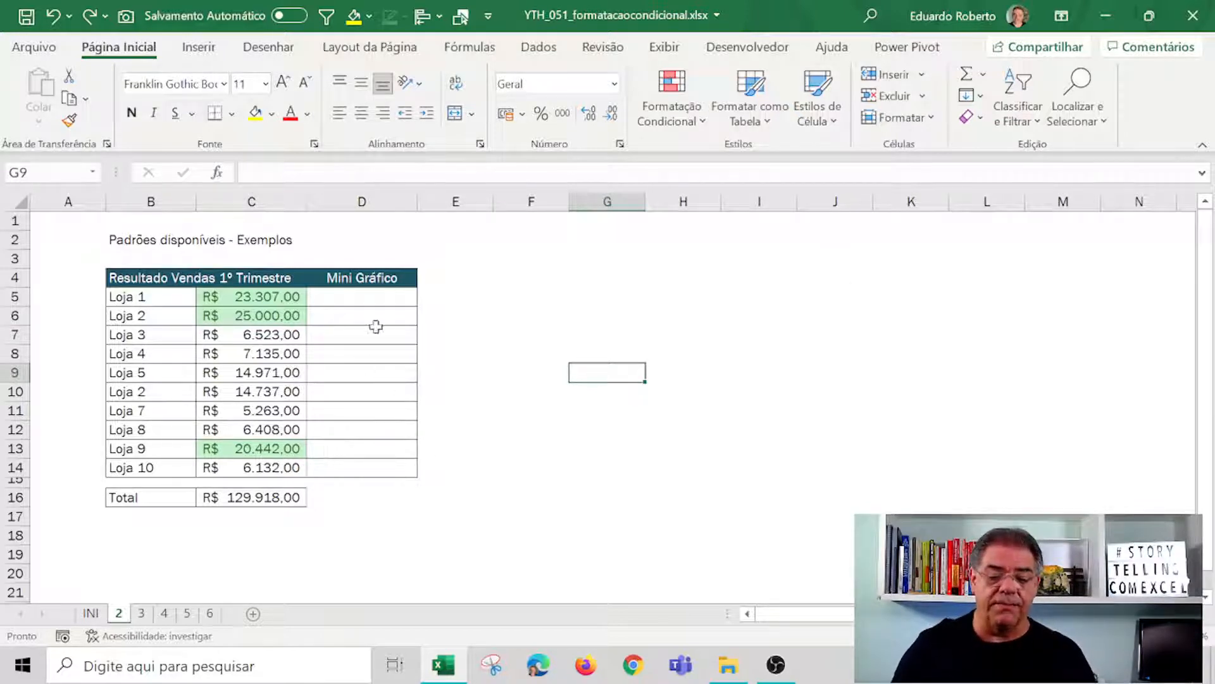
Enter the formula =C5 in D5 under Mini Gráfico and fill it down to D14.
left_click(378, 297)
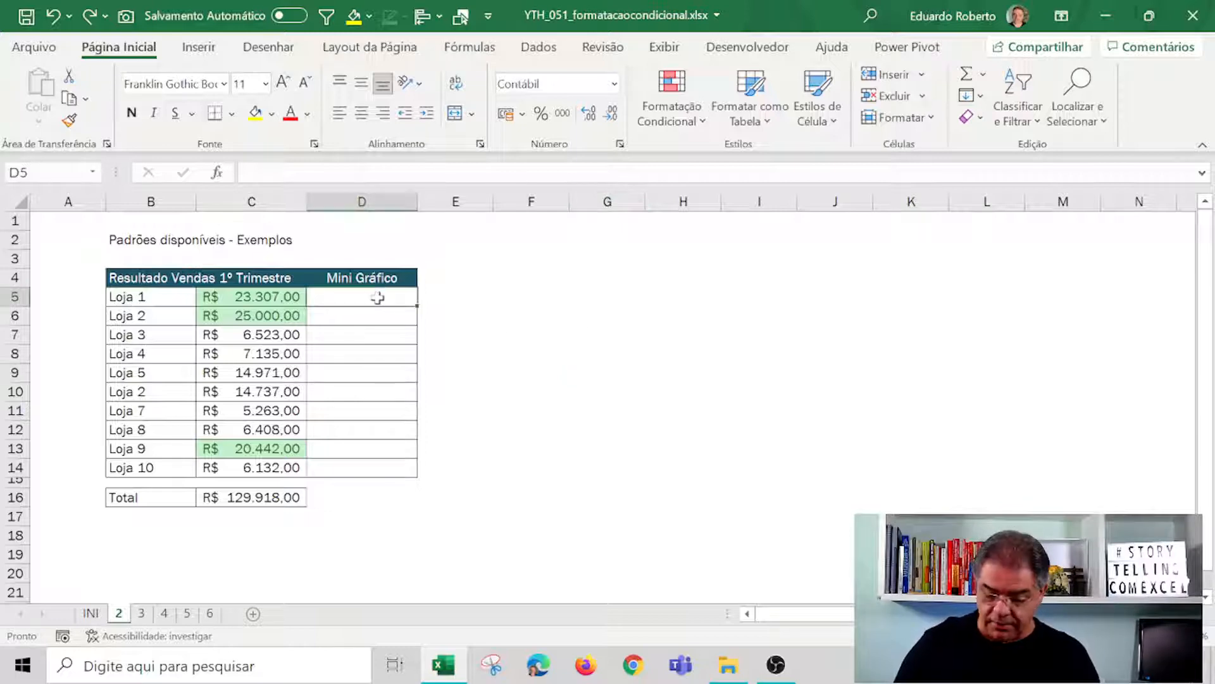
type("=")
key("Left")
key("Return")
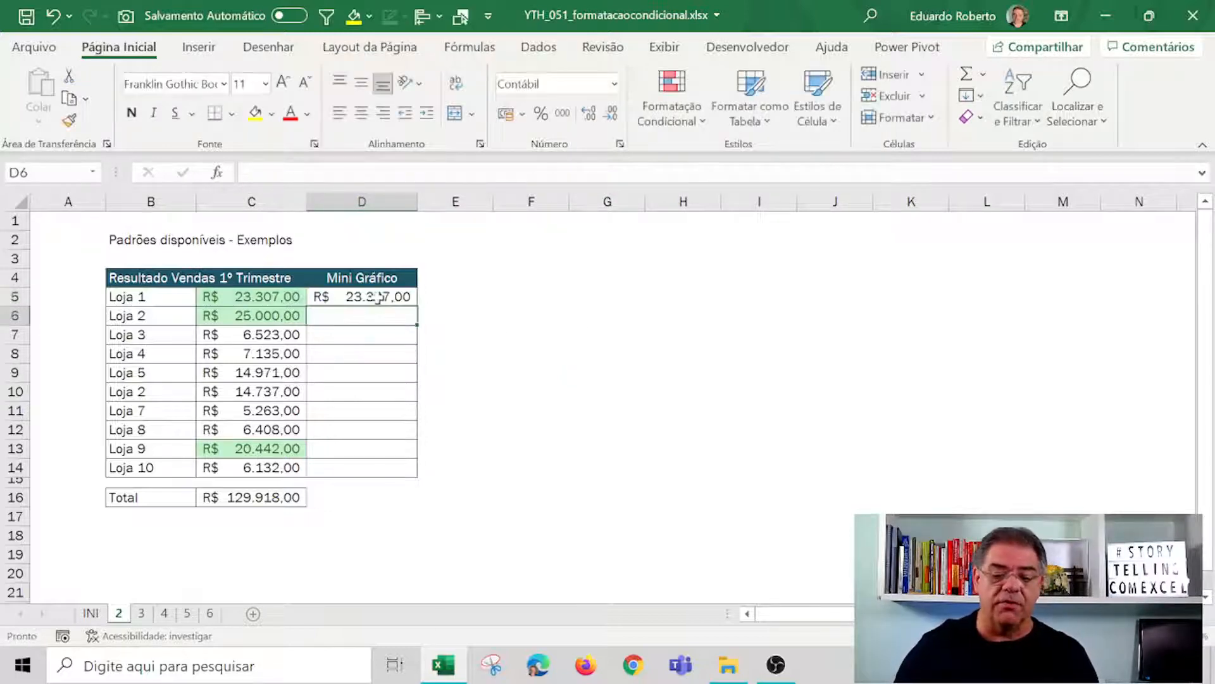
left_click(368, 296)
double_click(423, 307)
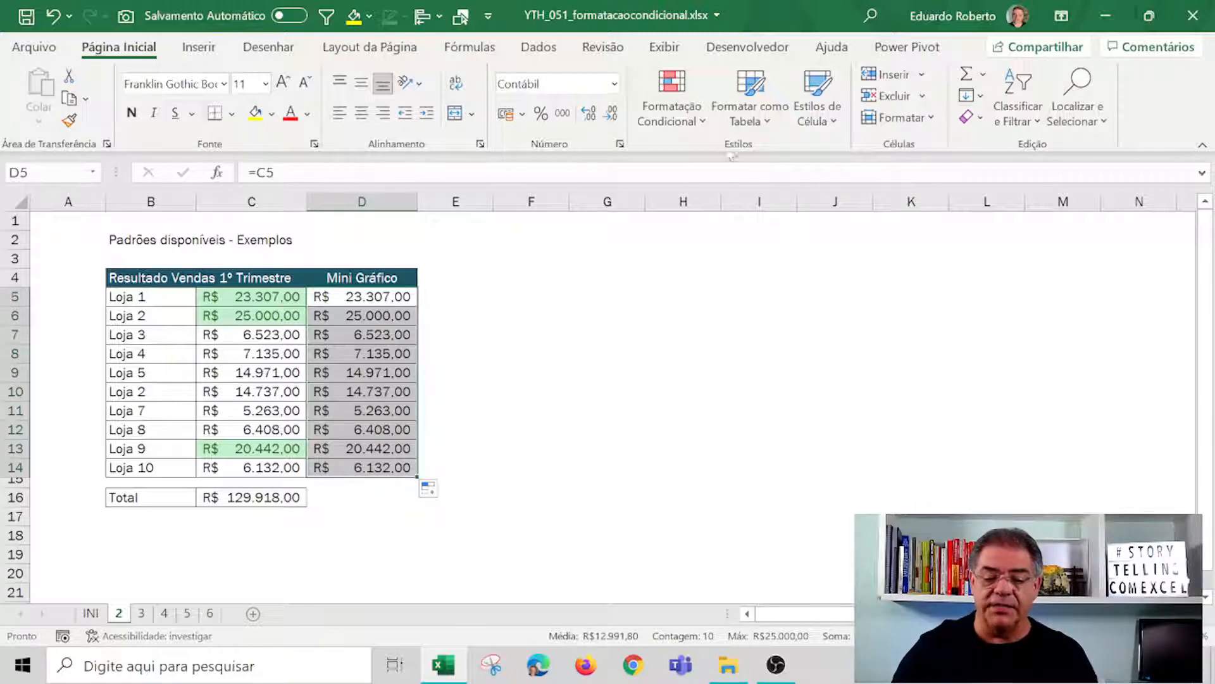
Apply red gradient-fill data bars to the Mini Gráfico cells D5:D14.
left_click(672, 111)
mouse_move(677, 251)
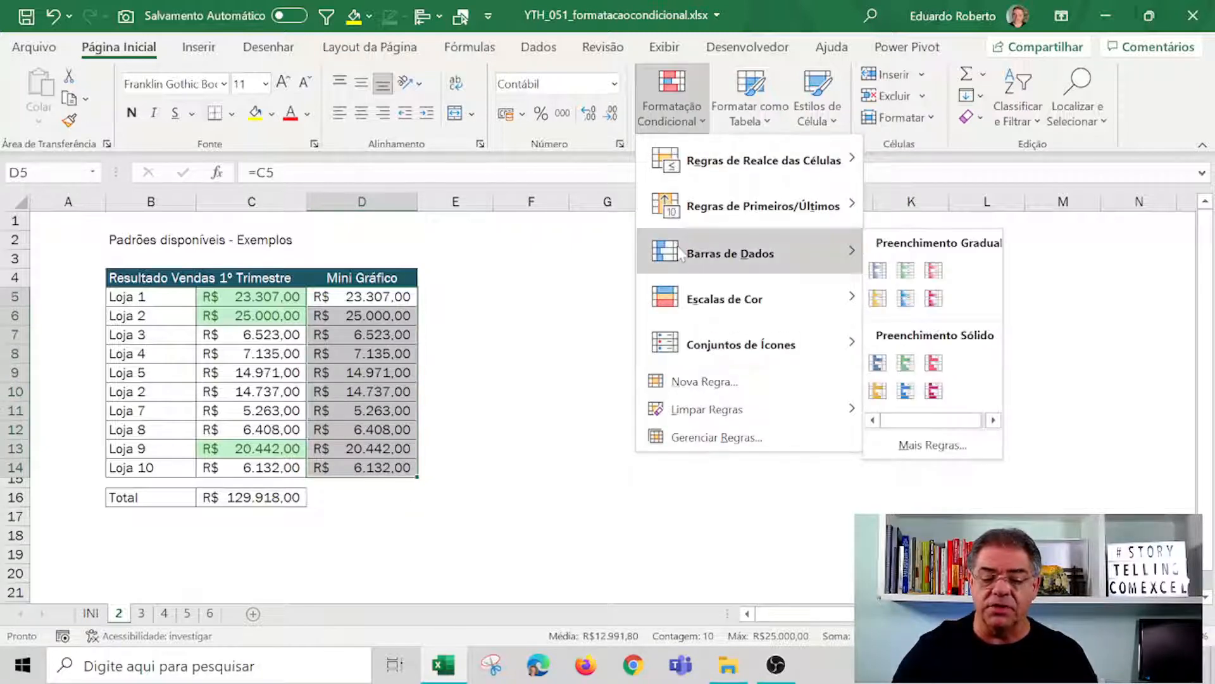
left_click(934, 274)
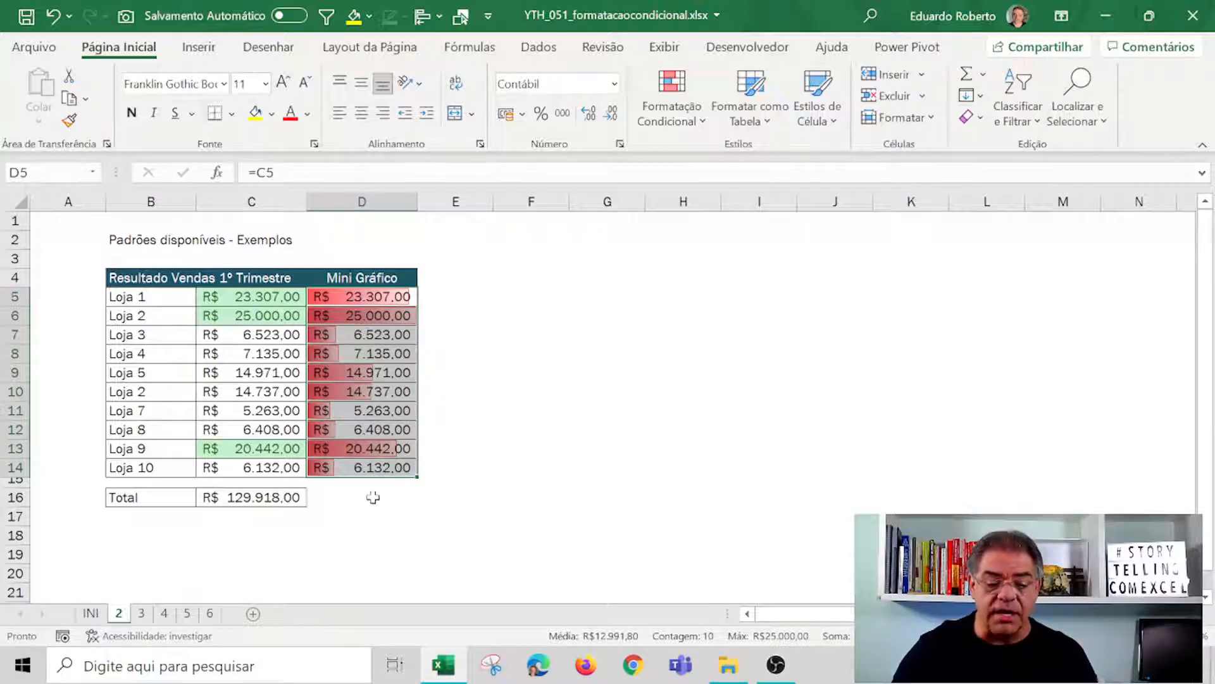
Edit the data bar rule for D5:D14 to enable "Mostrar Barra Somente" and apply the change.
left_click(689, 122)
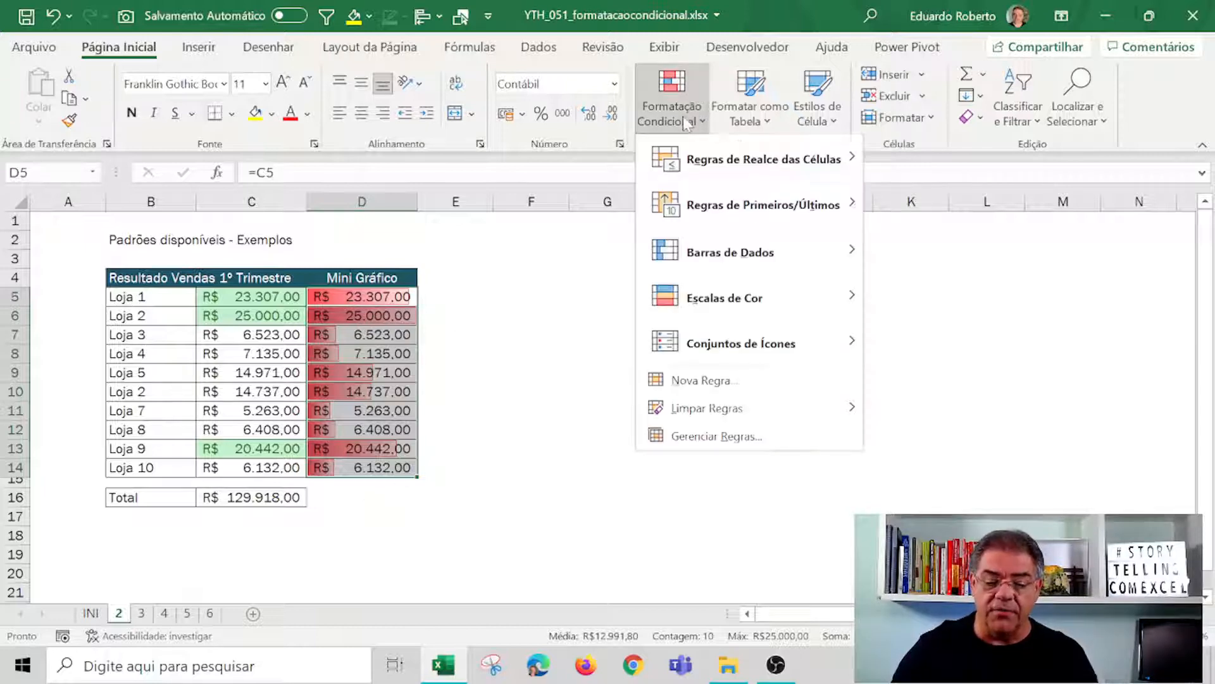
left_click(695, 437)
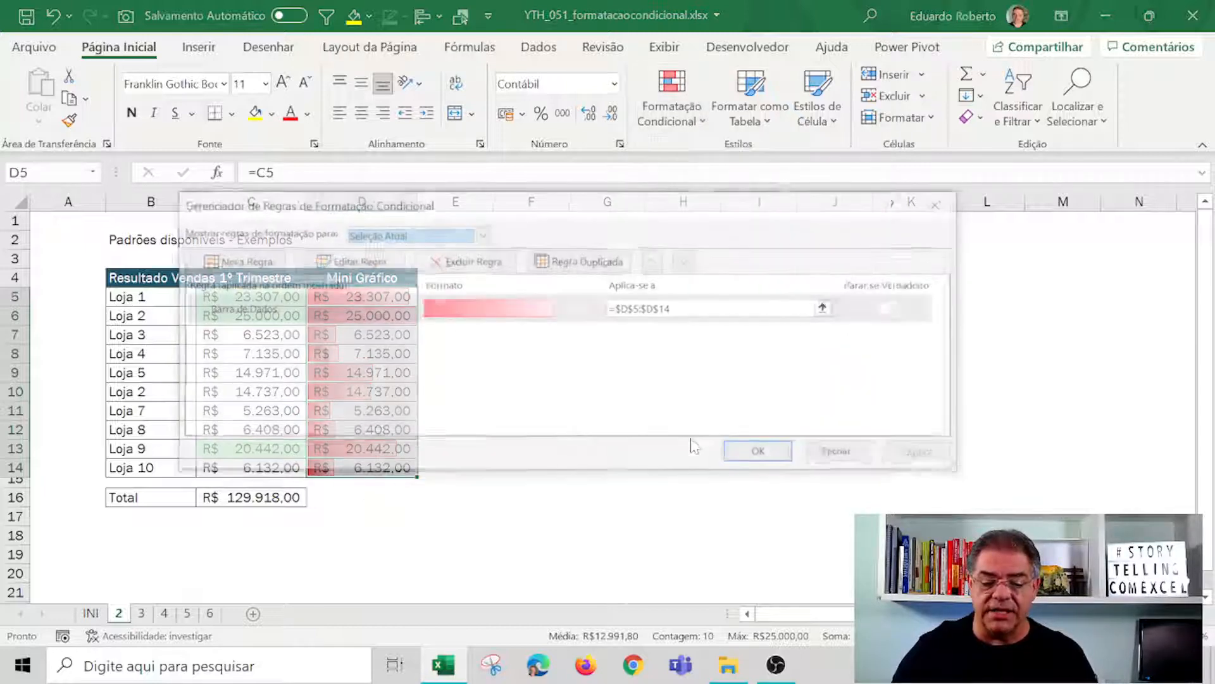
left_click(393, 321)
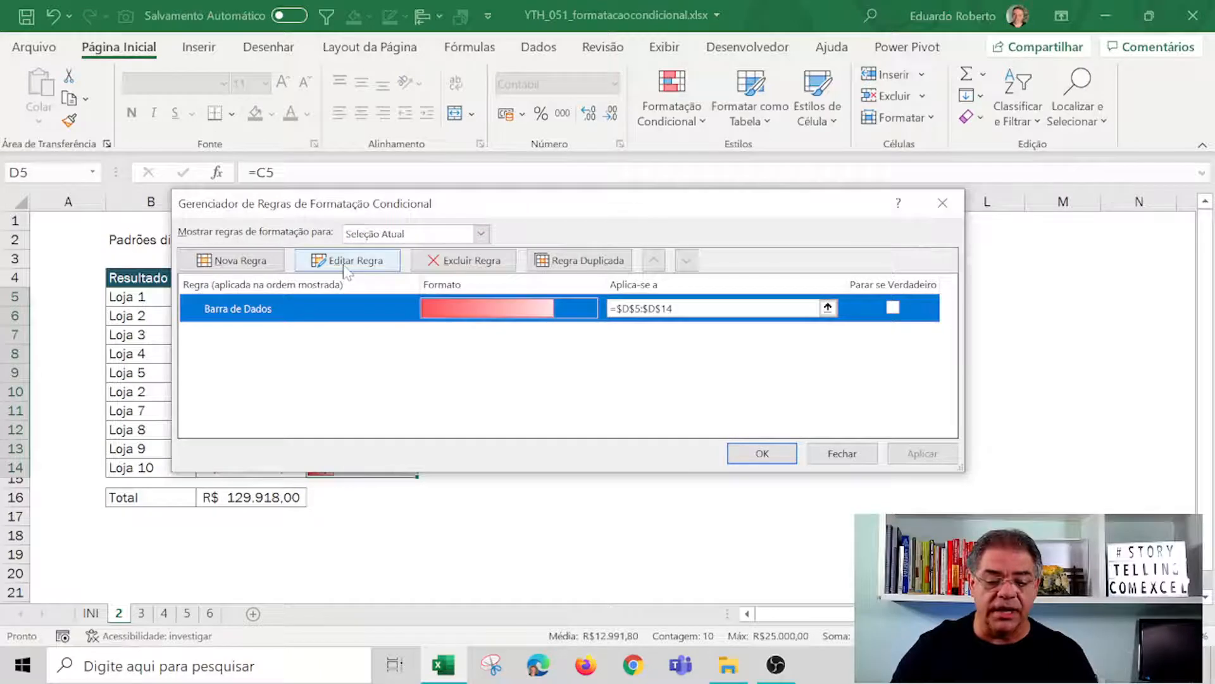
left_click(350, 260)
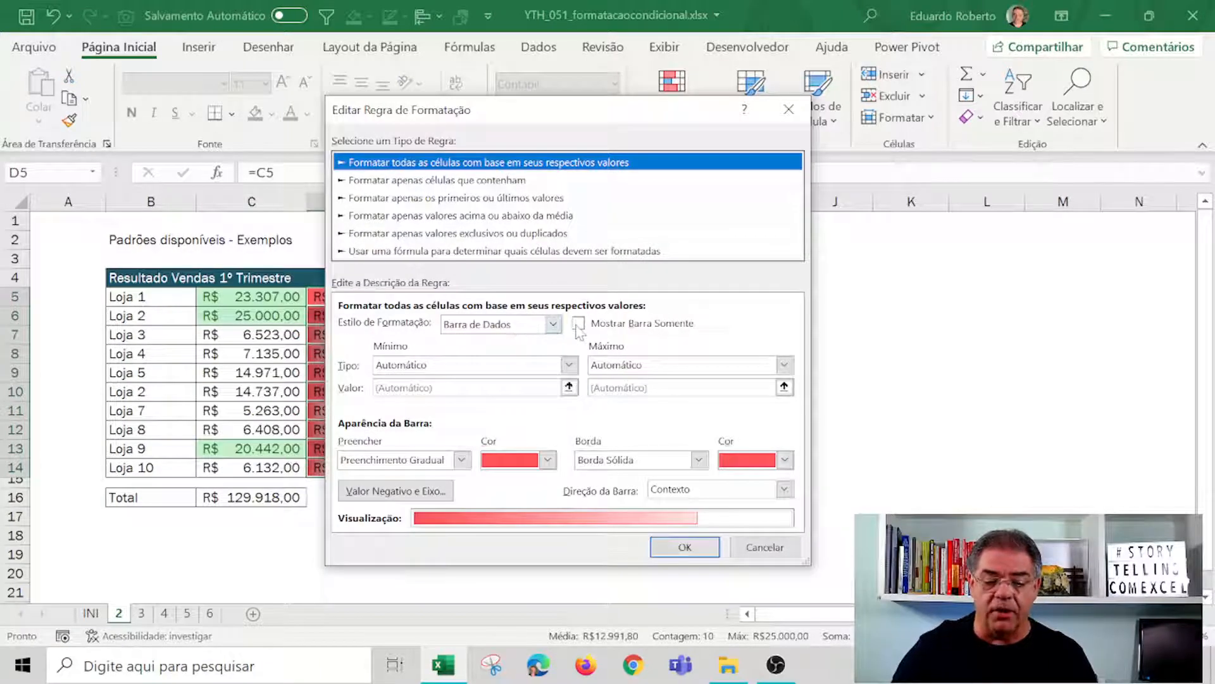
left_click(578, 324)
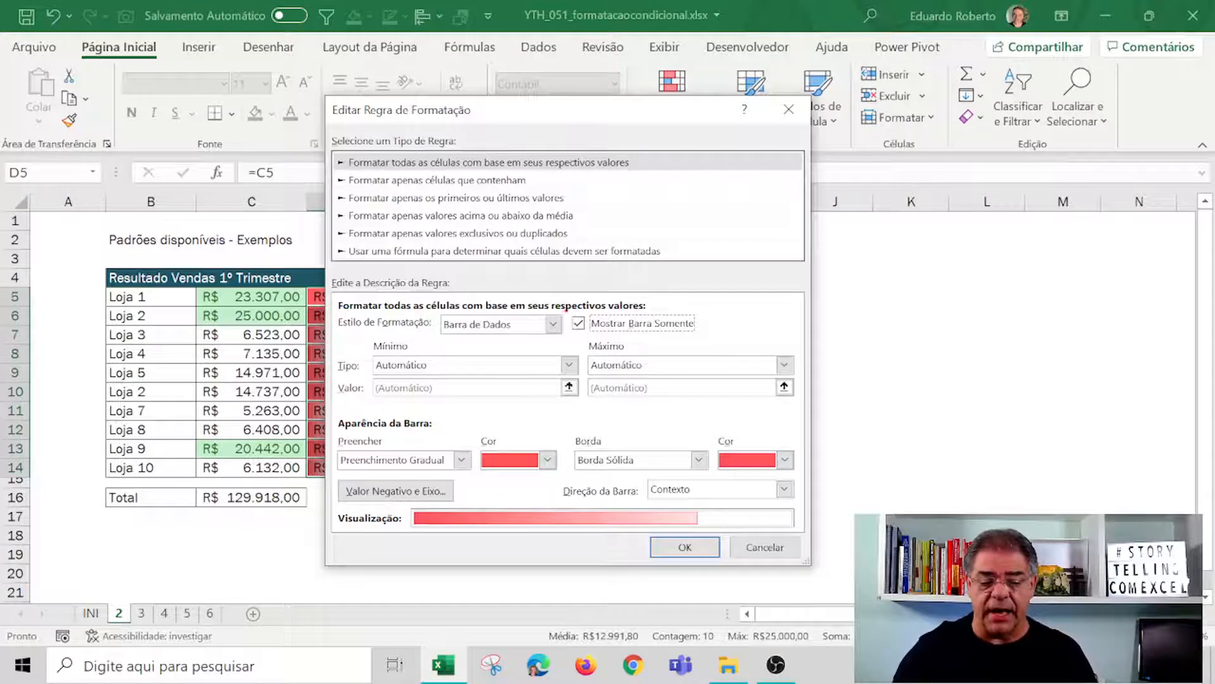
mouse_move(564, 308)
left_mouse_down()
mouse_move(611, 335)
mouse_move(710, 337)
left_mouse_up()
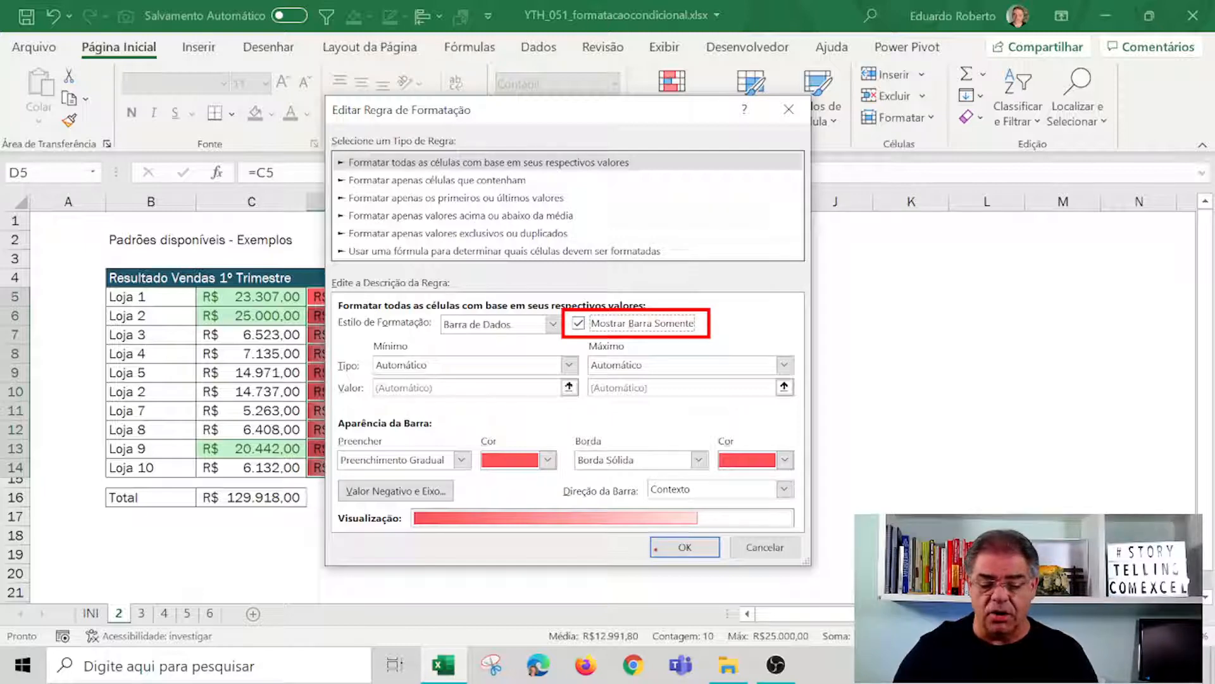
key("Escape")
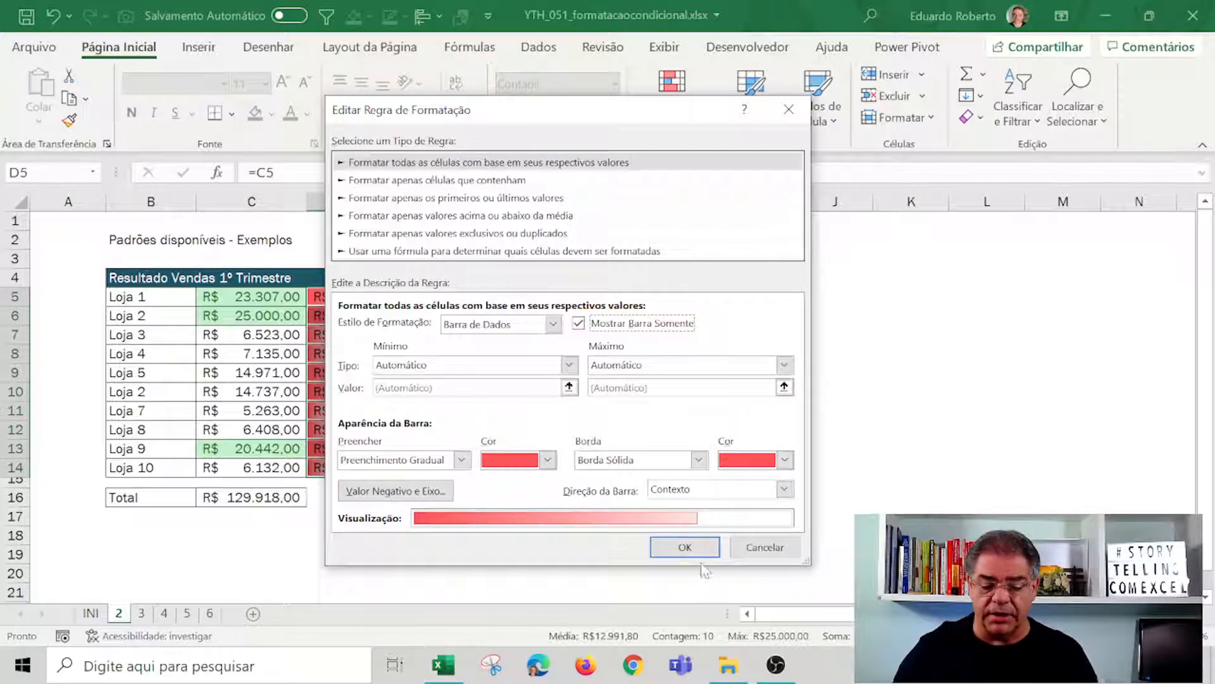
left_click(687, 549)
left_click(923, 454)
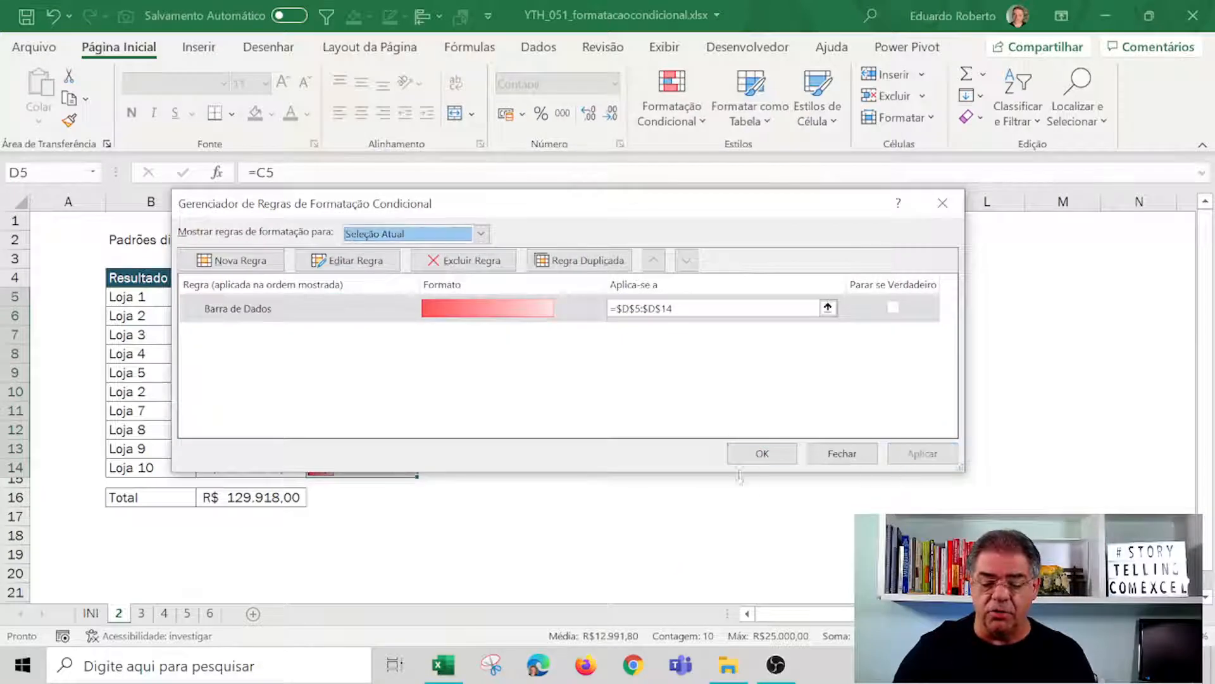
left_click(741, 454)
left_click(608, 410)
left_click_drag(391, 304, 345, 465)
left_click(267, 367)
left_click(279, 334)
left_click(531, 315)
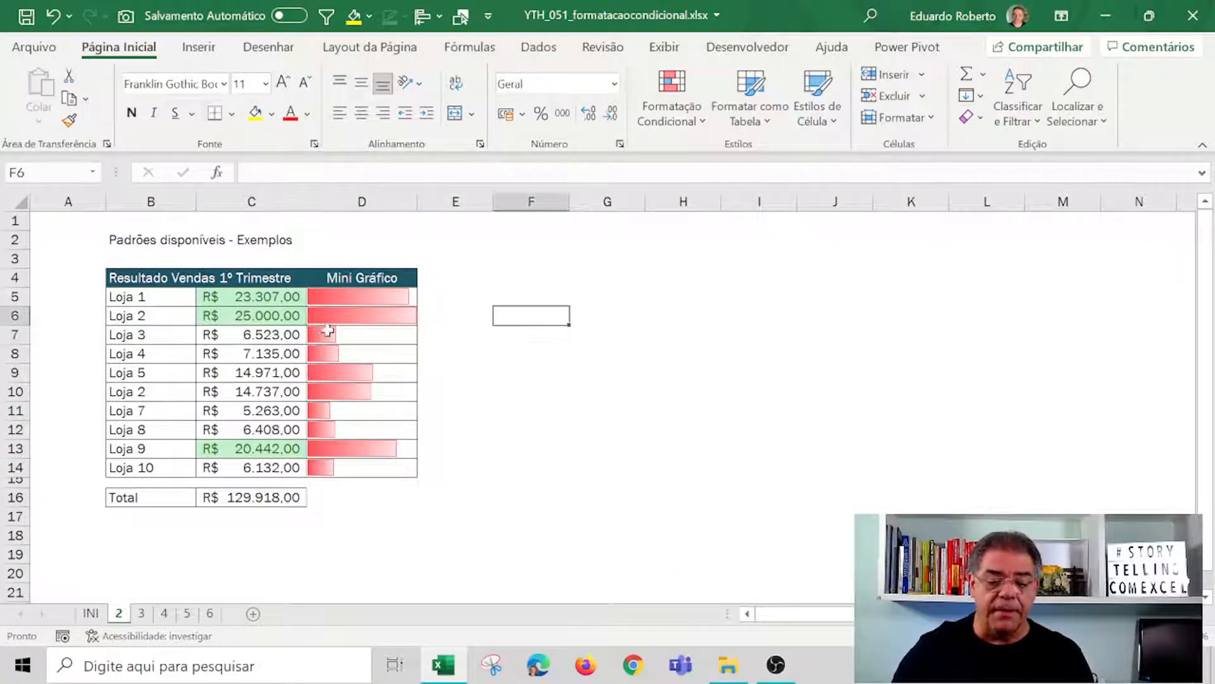
Set the sales value for Loja 2 in C6 to 5.000.
left_click(258, 330)
left_click(260, 317)
type("5")
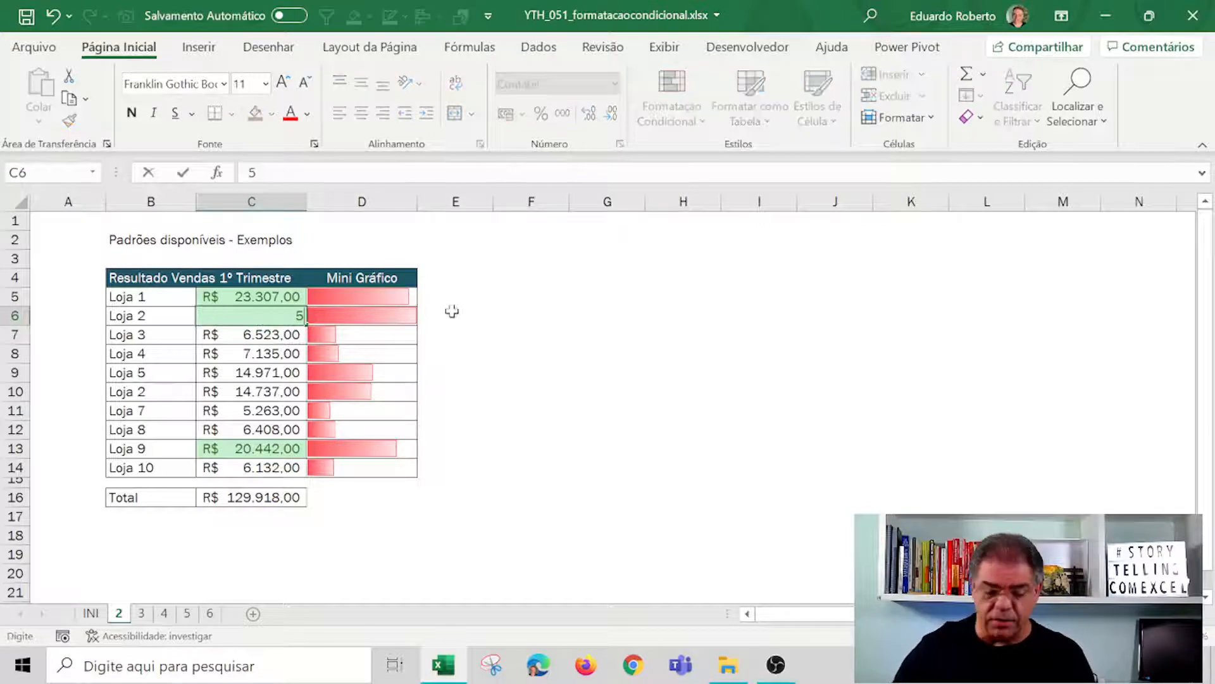
type(".000")
key("Return")
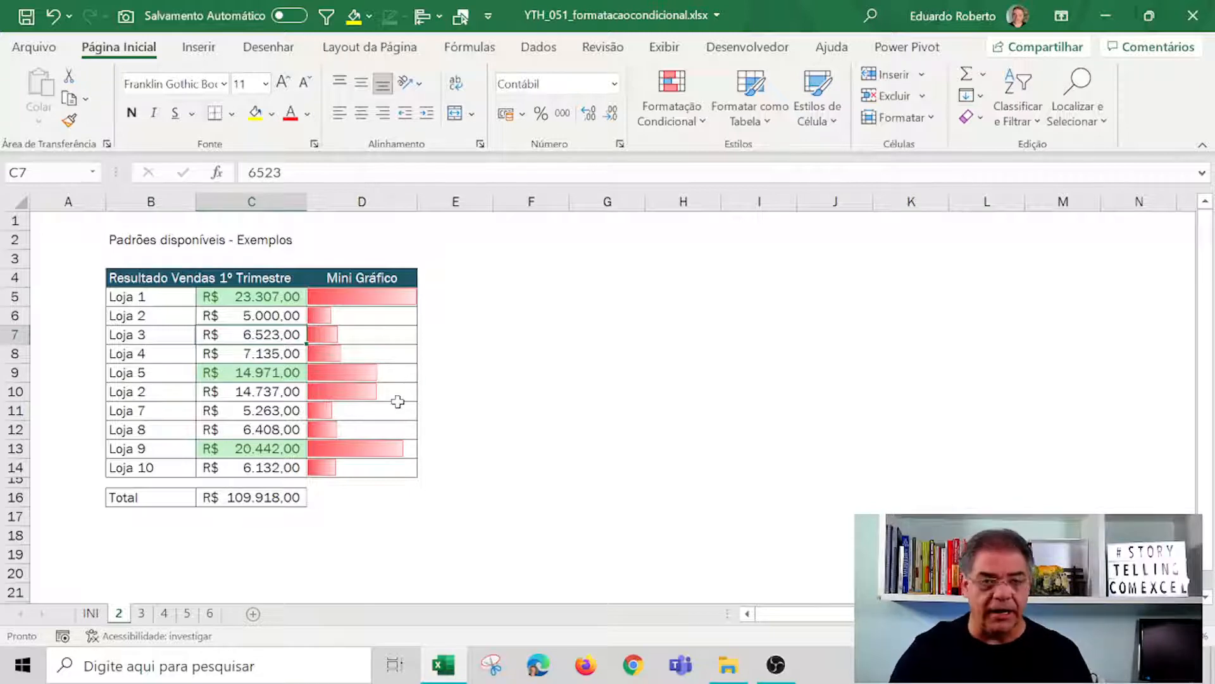
left_click(672, 98)
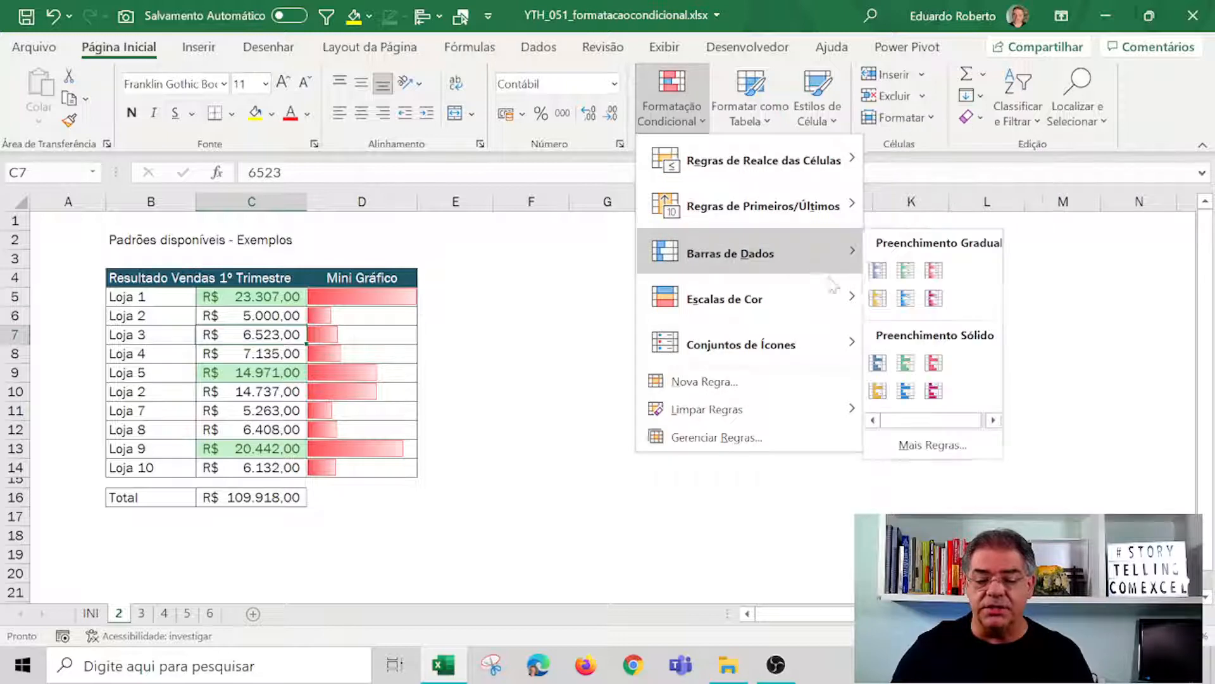
mouse_move(787, 346)
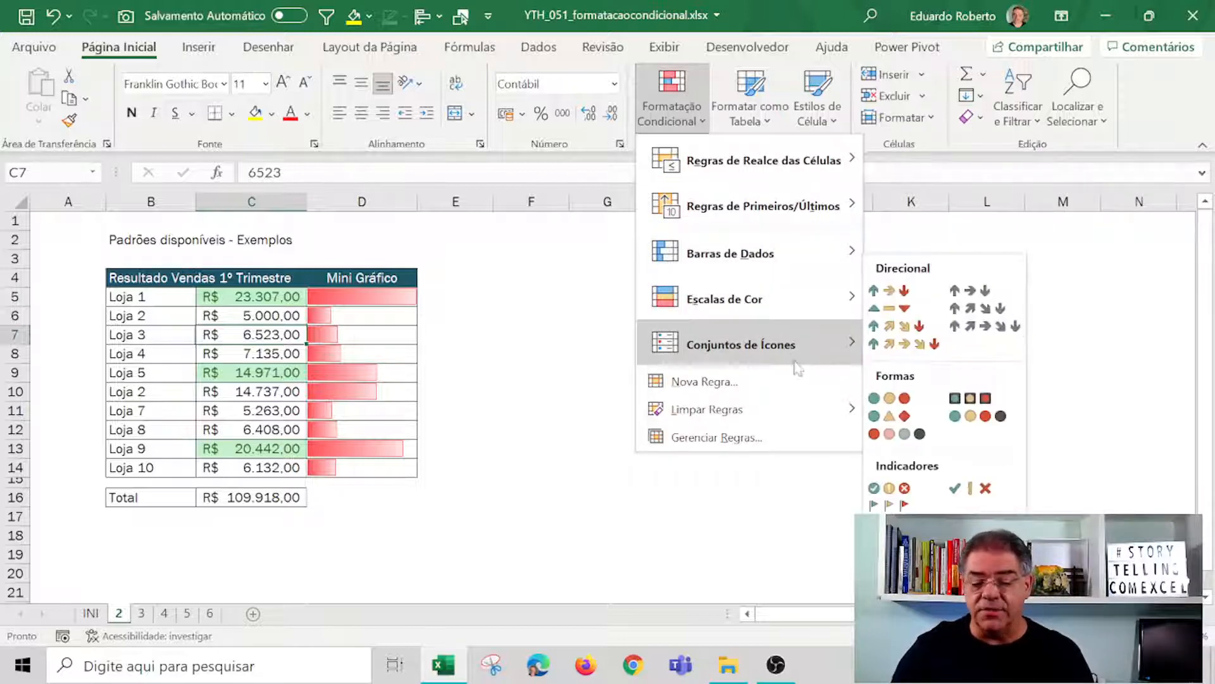
left_click(456, 563)
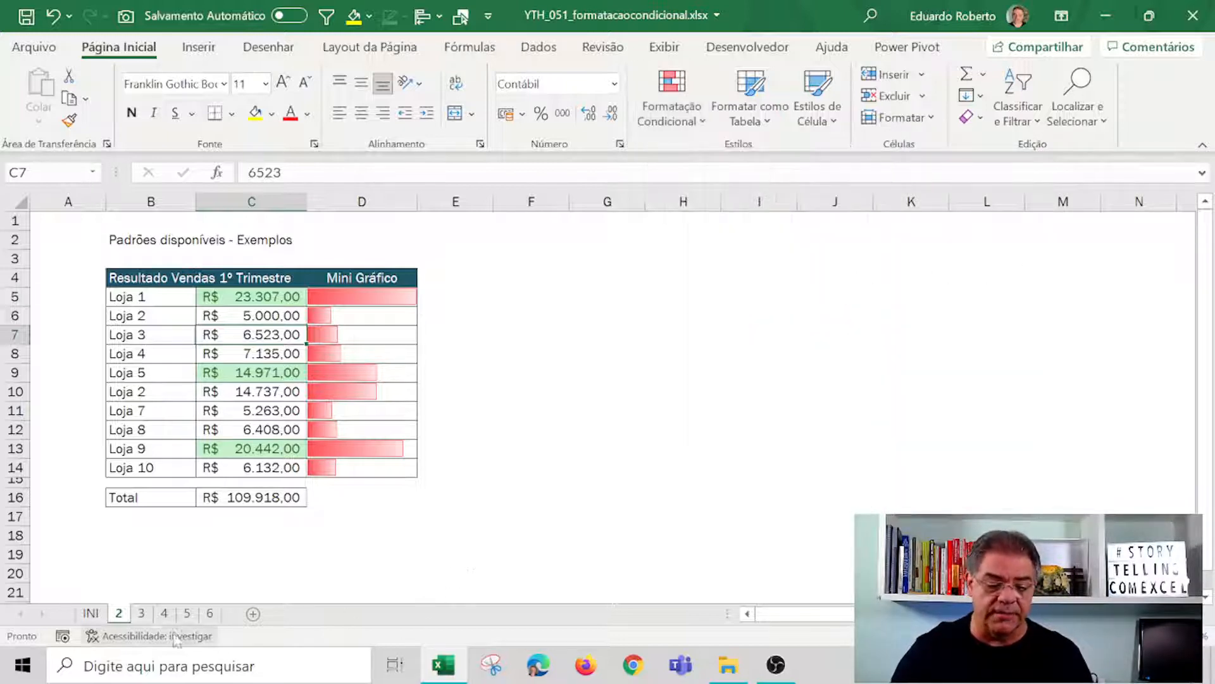
Review topics 2 and 3 in the TÓPICOS list on sheet INI and switch to sheet 3.
left_click(90, 613)
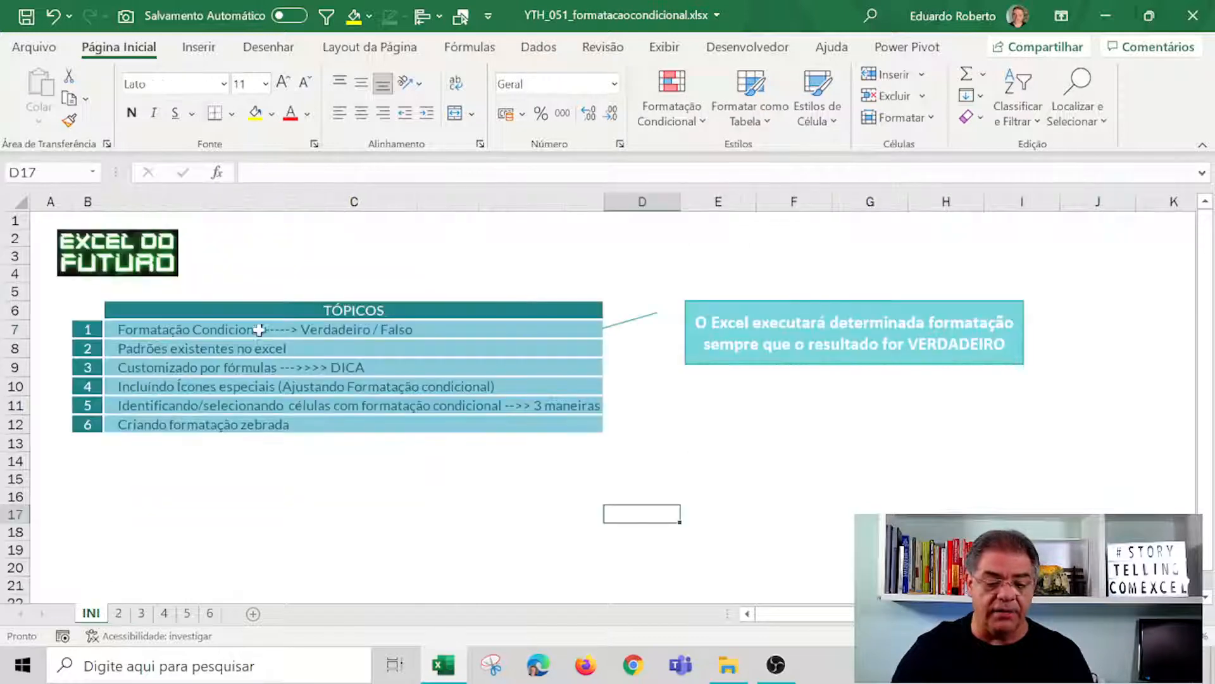
left_click(219, 353)
left_click(253, 369)
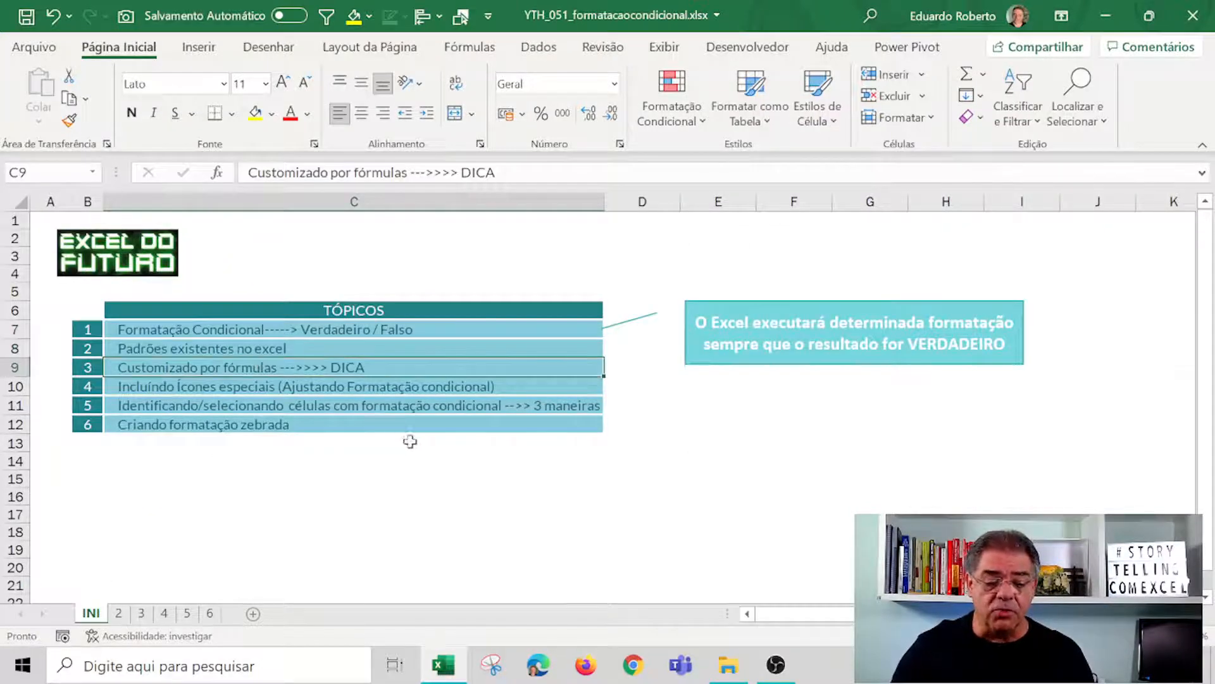
left_click(119, 612)
left_click(141, 612)
left_click(699, 446)
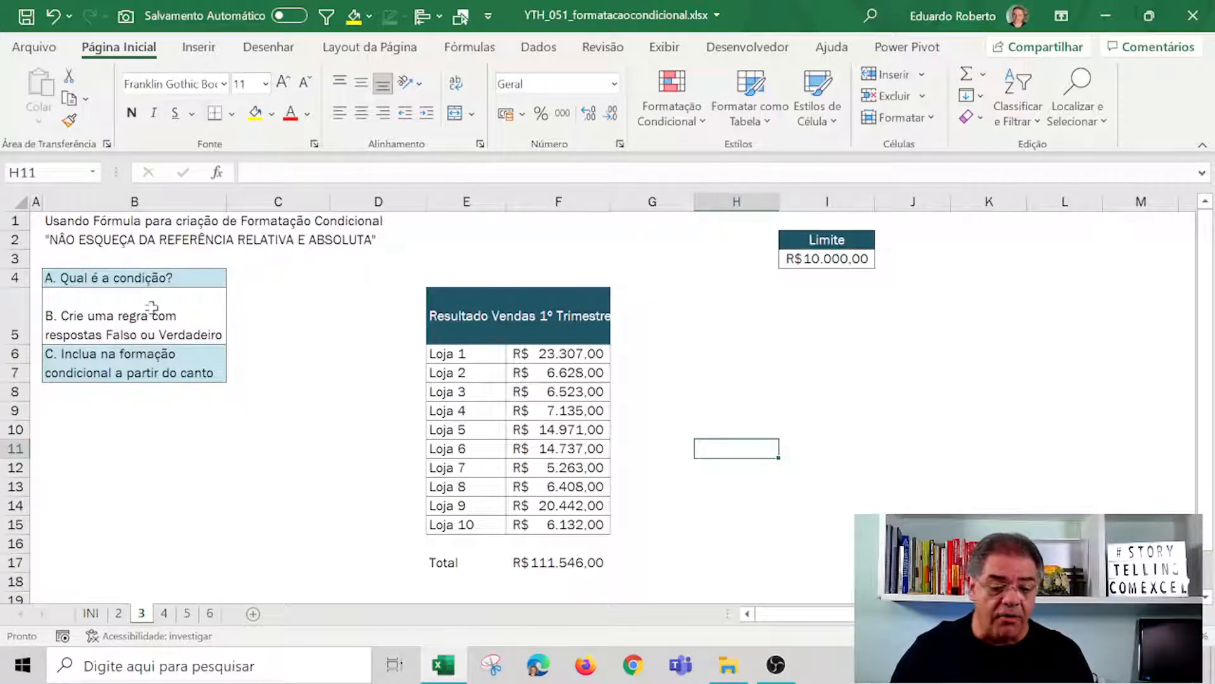
Examine the rule-building guidance in column B and compare the Loja 1, Loja 2 and Loja 3 sales rows with the Limite value in I3.
left_click_drag(162, 277, 144, 366)
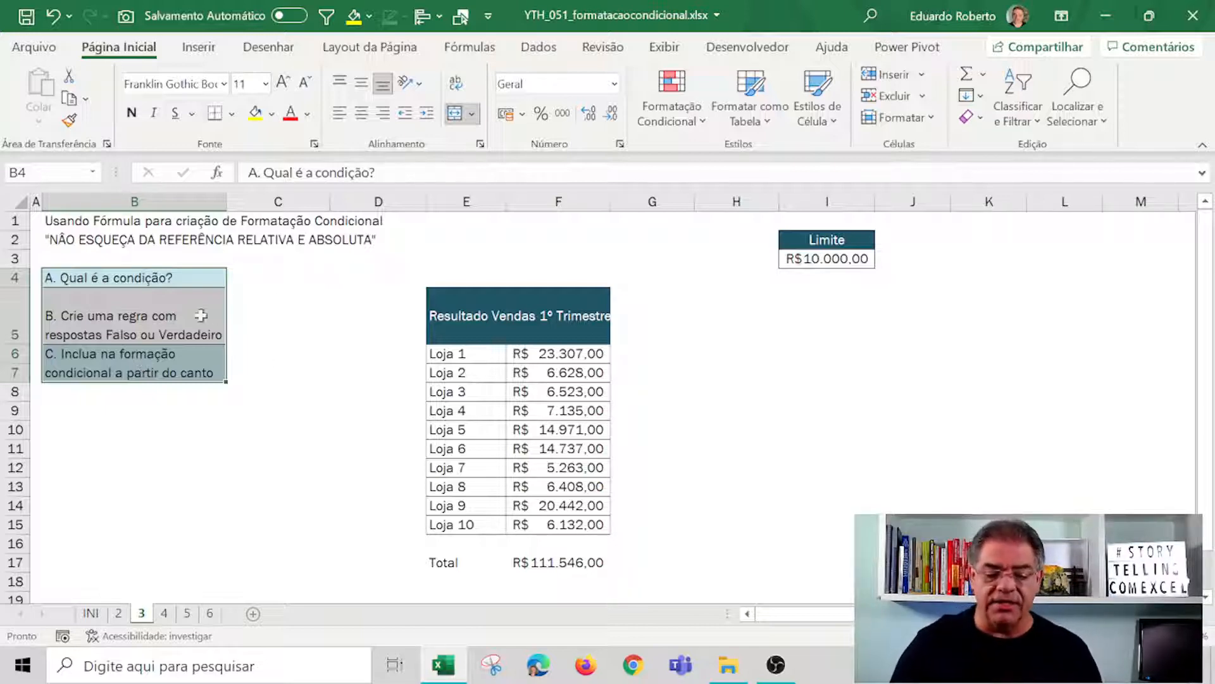
left_click(467, 353)
left_click_drag(467, 353, 589, 355)
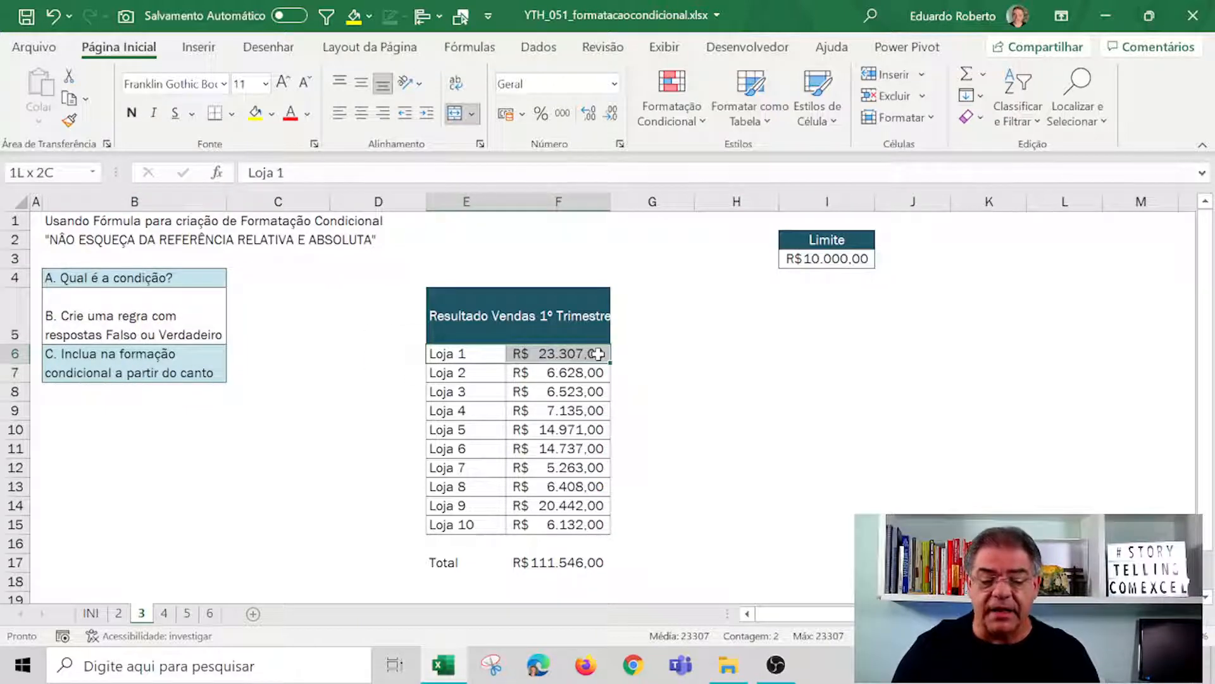
left_click(823, 261)
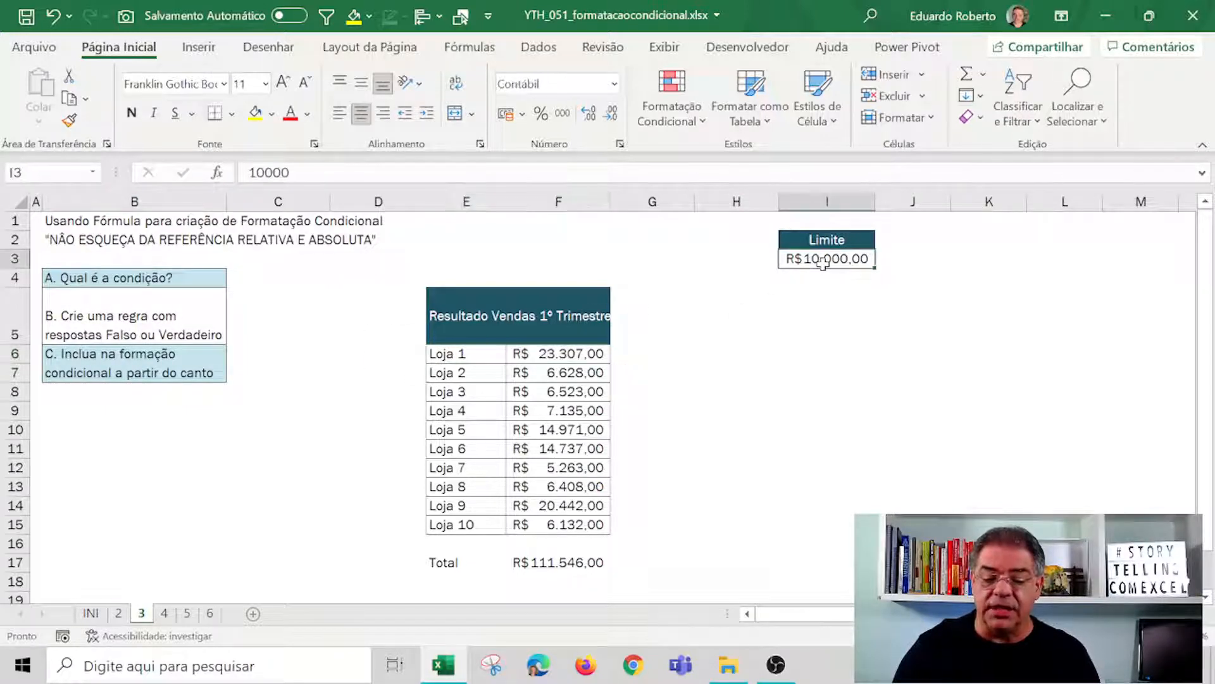
left_click_drag(457, 355, 599, 373)
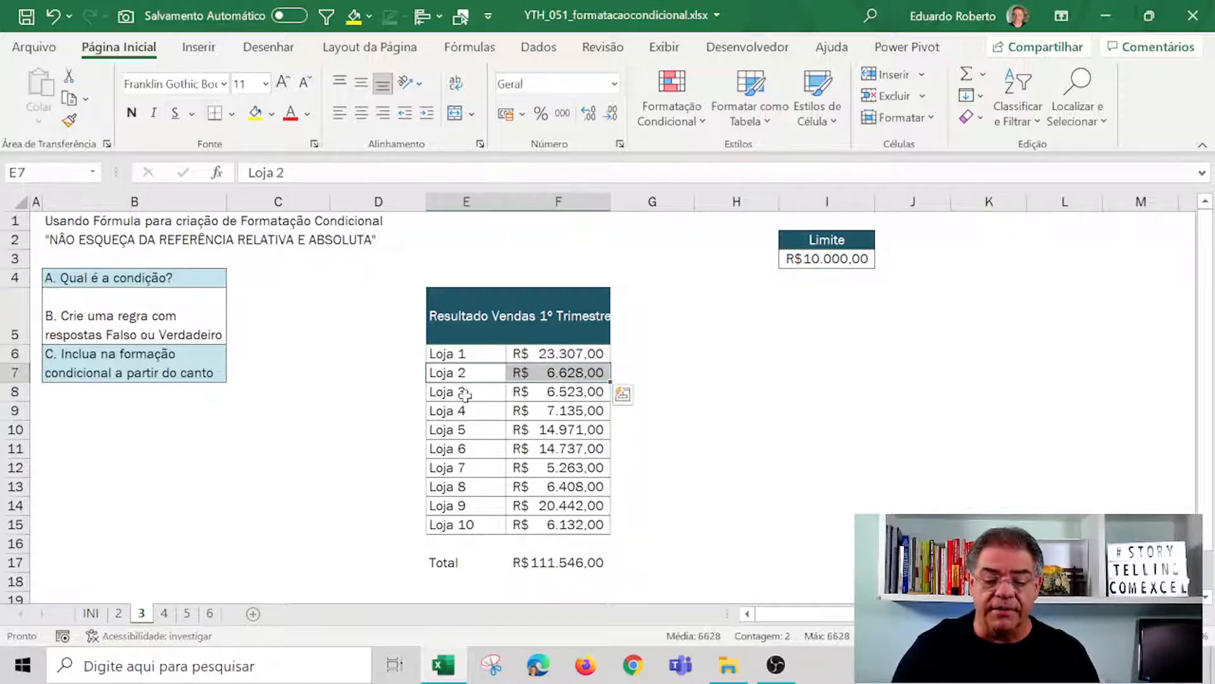
left_click_drag(462, 392, 595, 392)
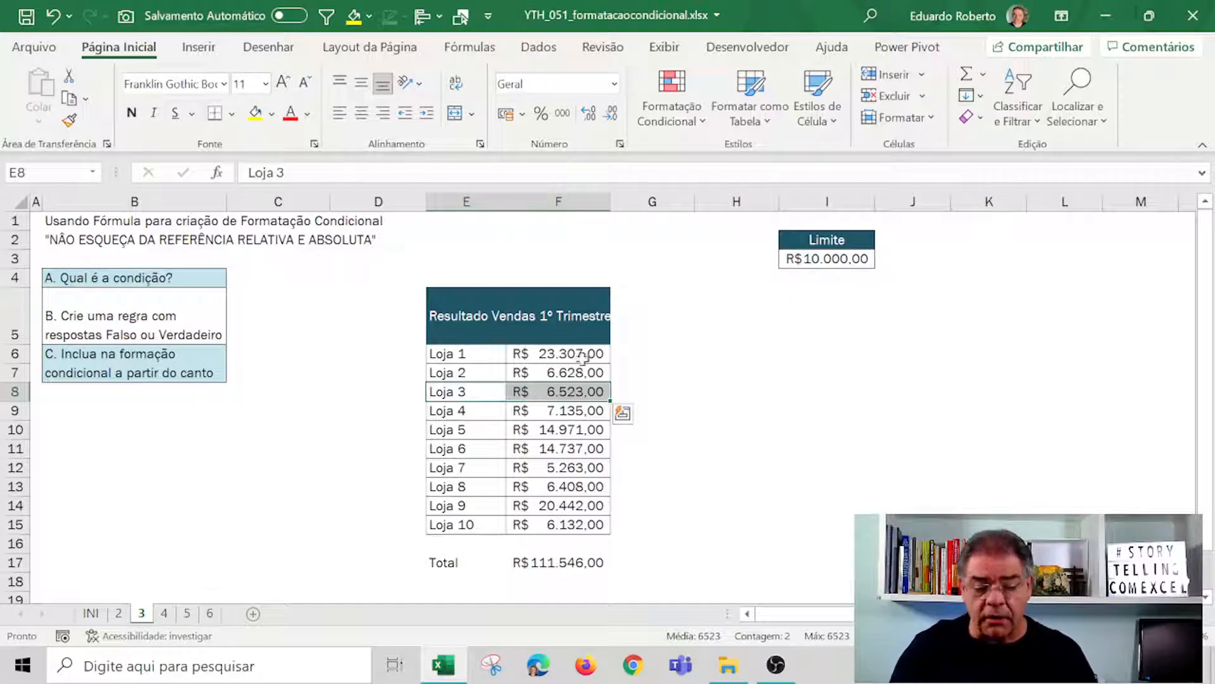
left_click(840, 262)
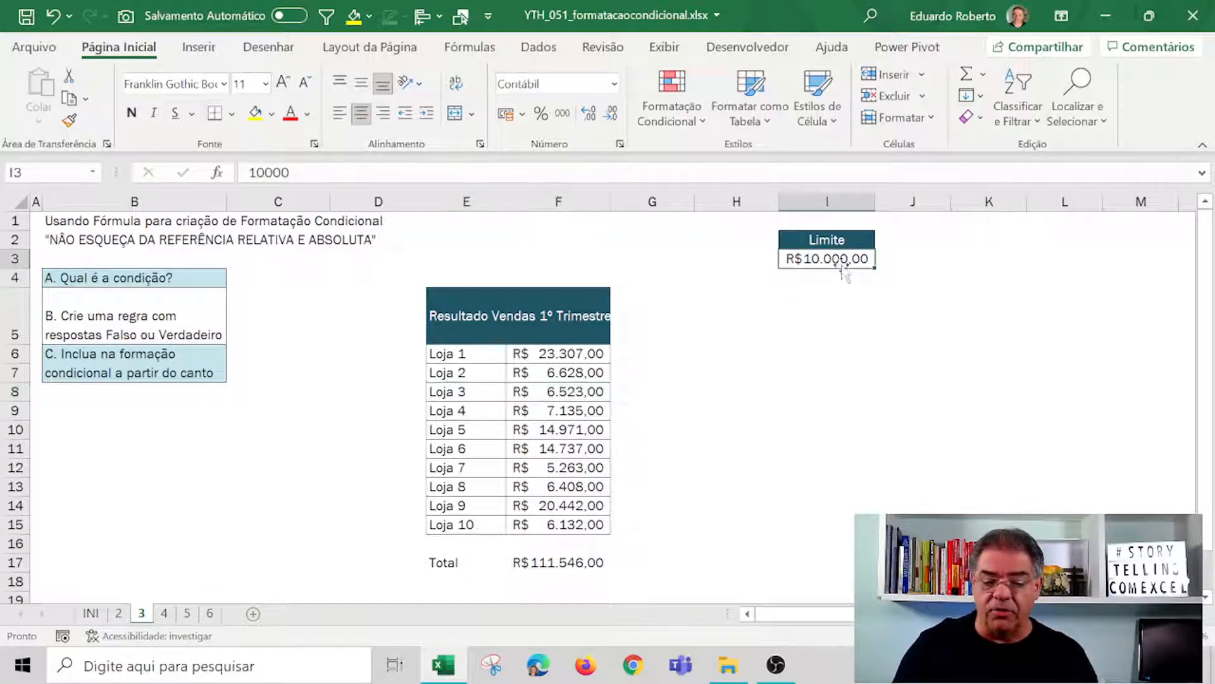
left_click_drag(453, 354, 583, 356)
left_click(511, 392)
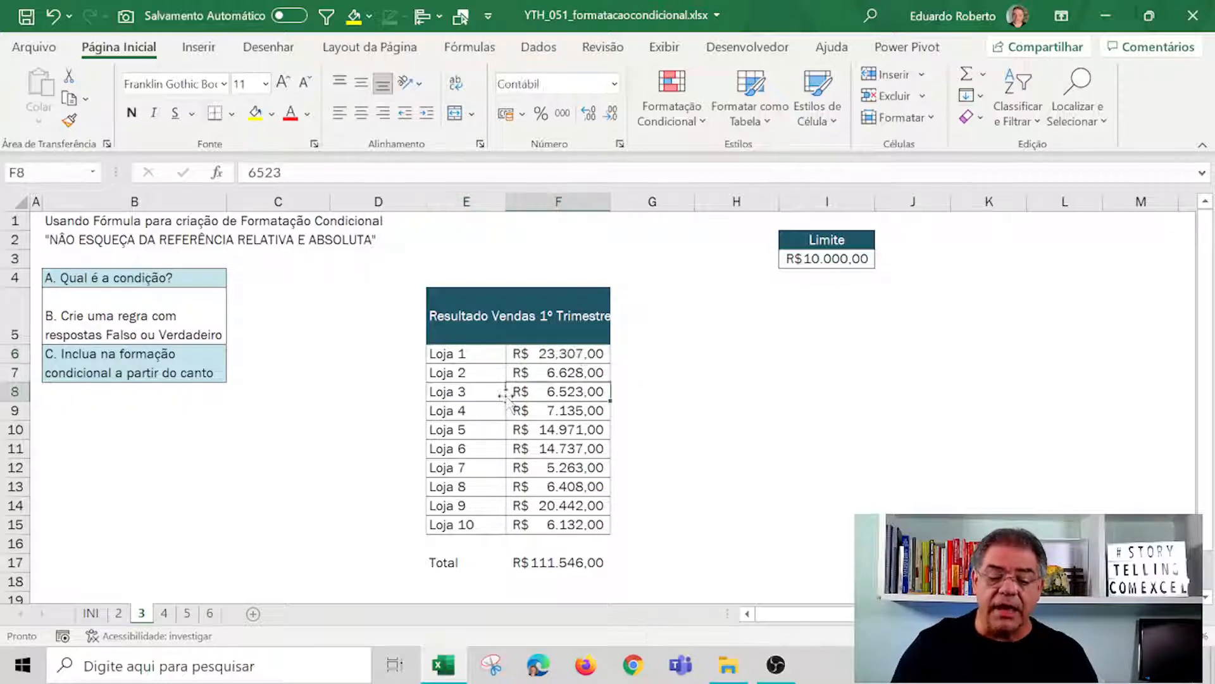
left_click(559, 357)
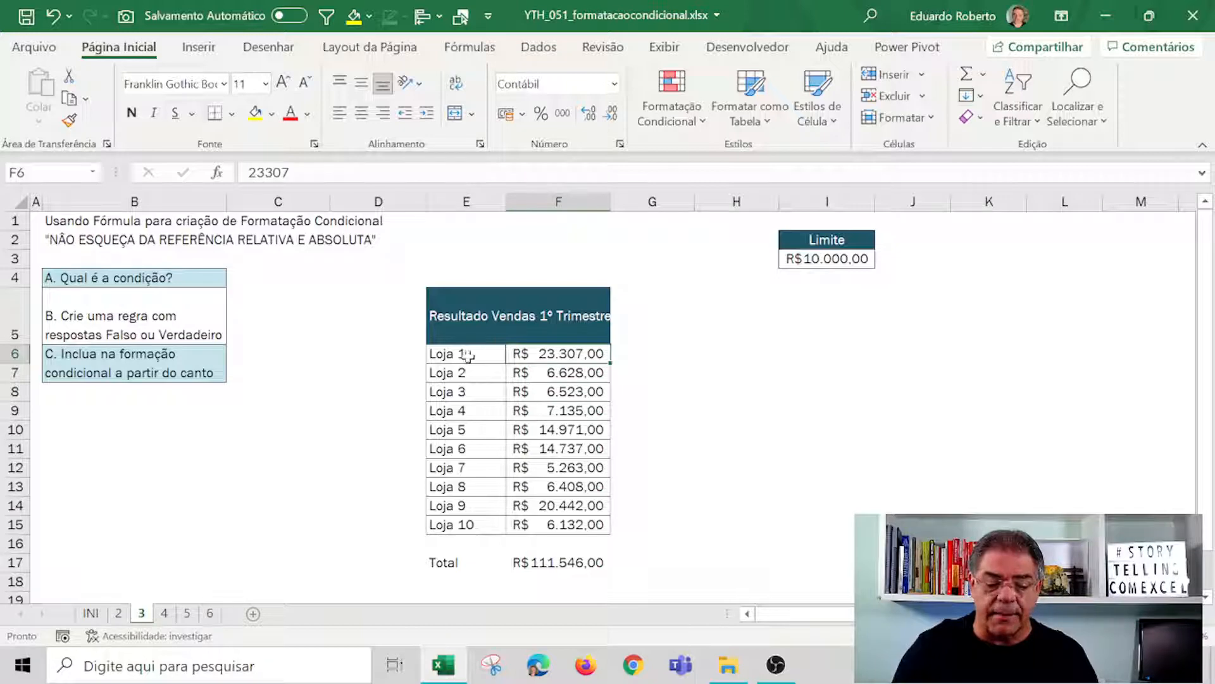
left_click_drag(466, 355, 563, 354)
left_click(561, 375)
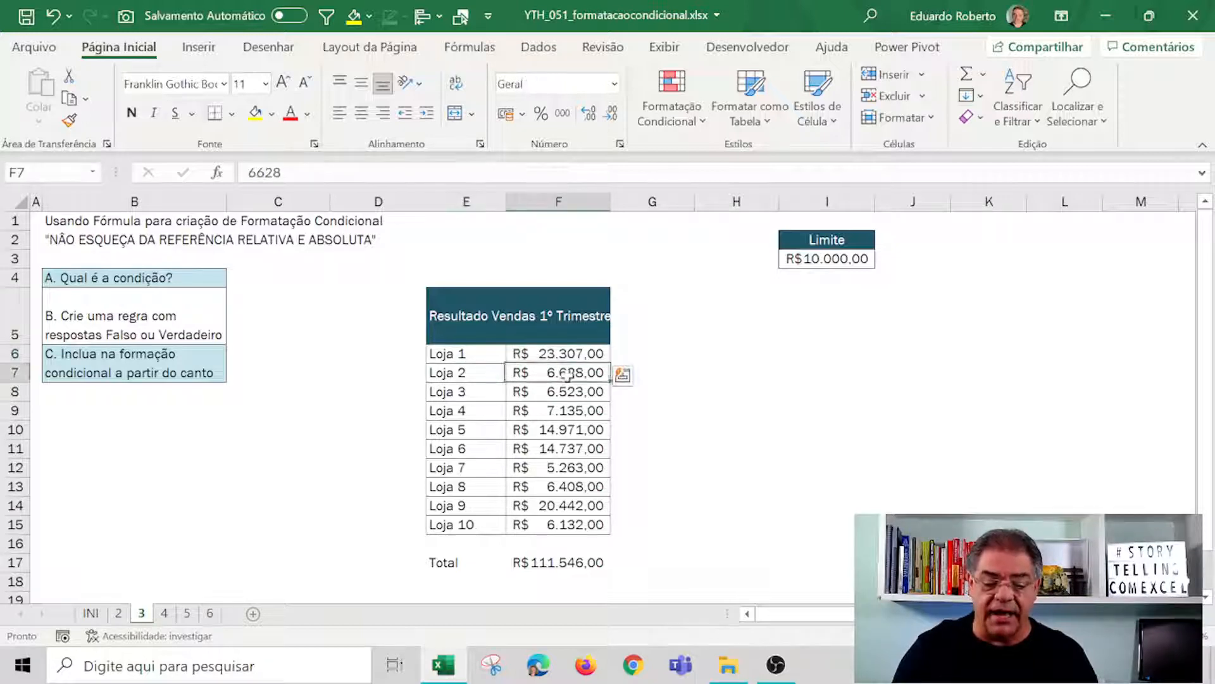
left_click(465, 376)
left_click_drag(465, 376, 560, 376)
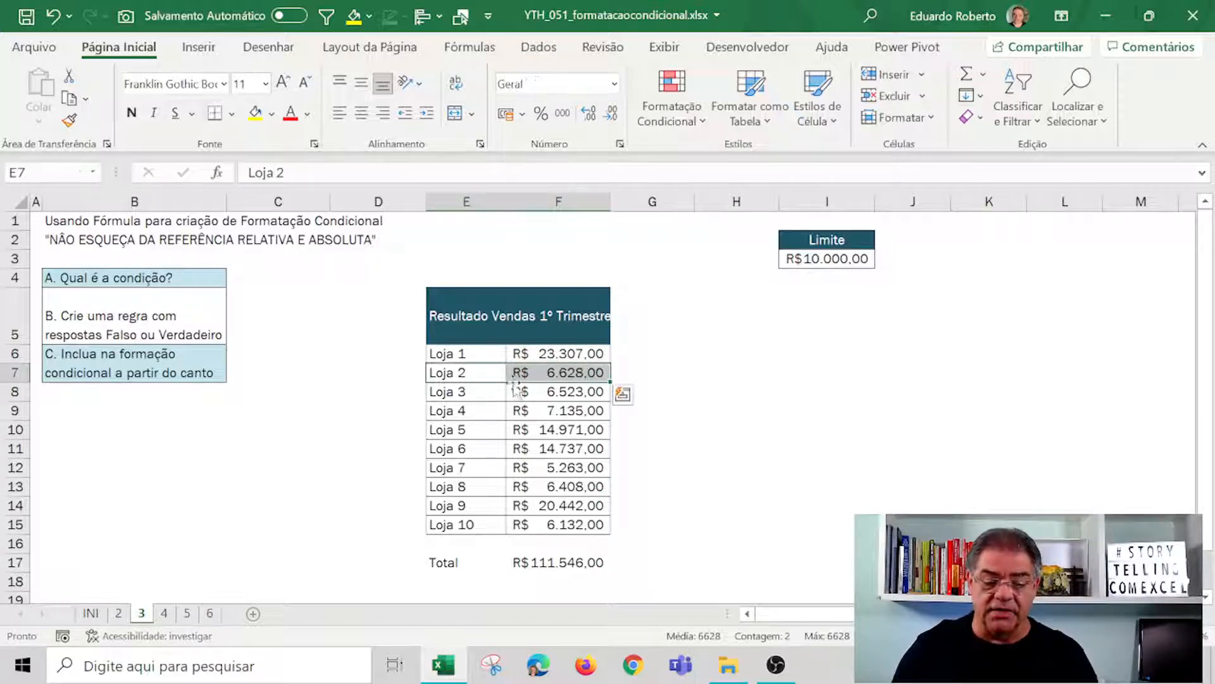
left_click(545, 395)
left_click_drag(458, 396, 562, 391)
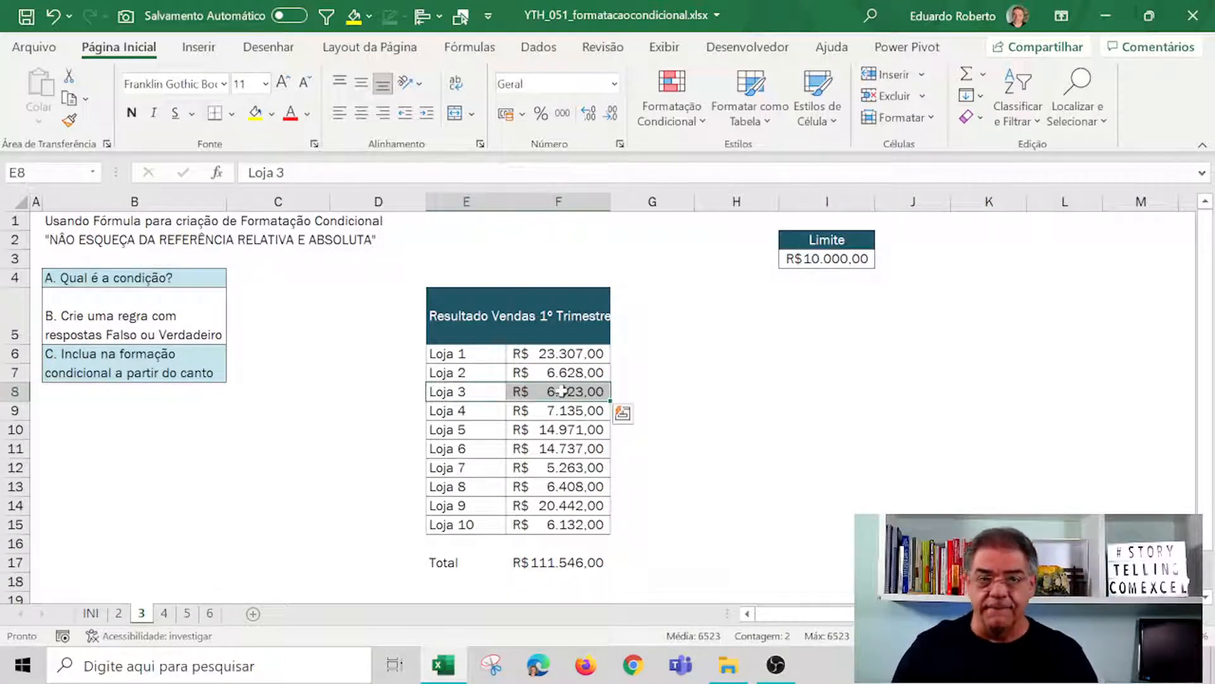
left_click(697, 376)
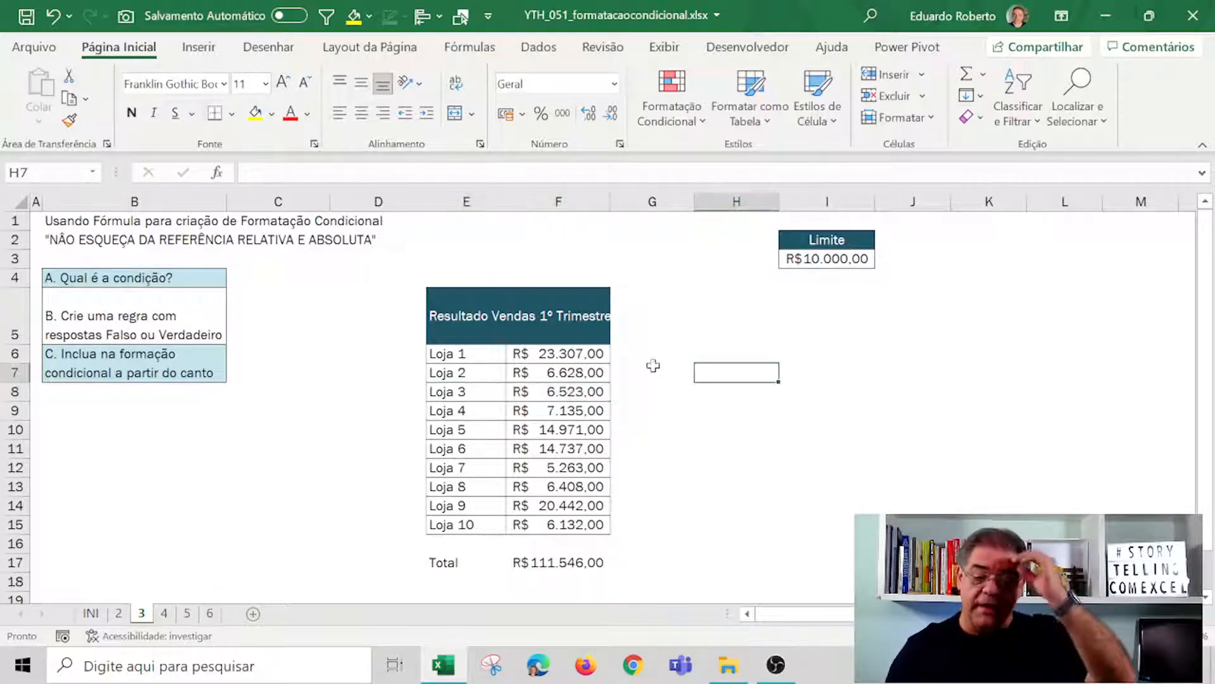
Write the logical test =F6>=$I$3 in G6, with the Limite cell as an absolute reference.
left_click(649, 354)
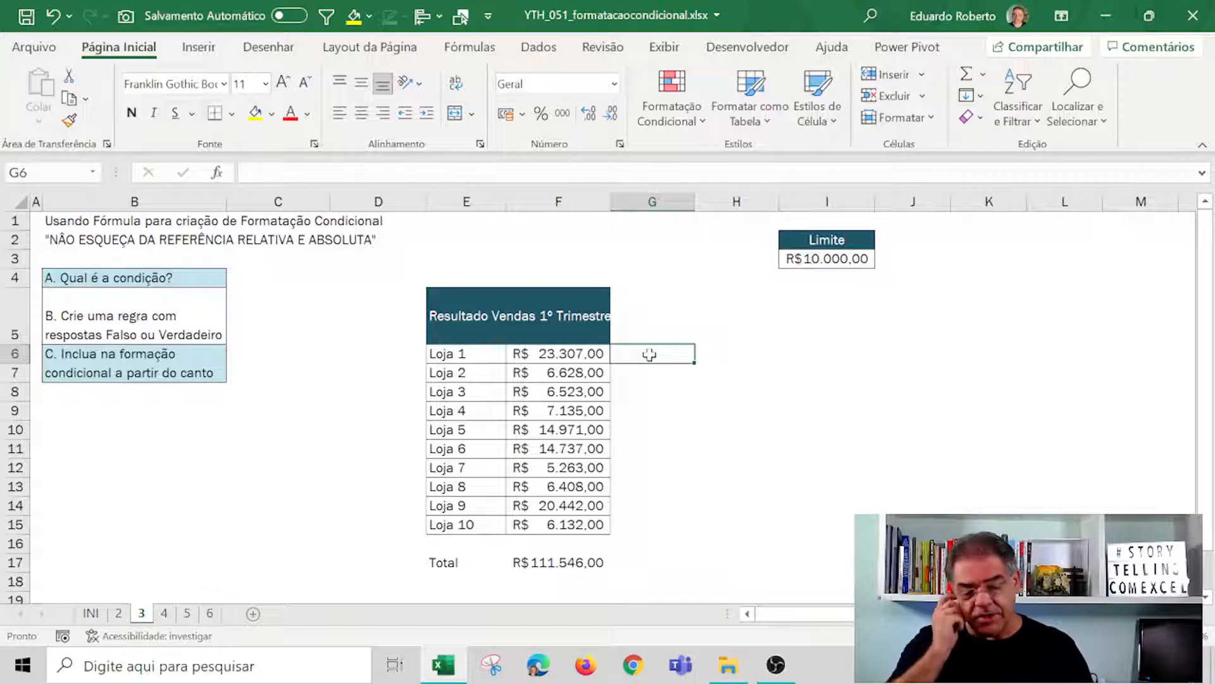
type("=")
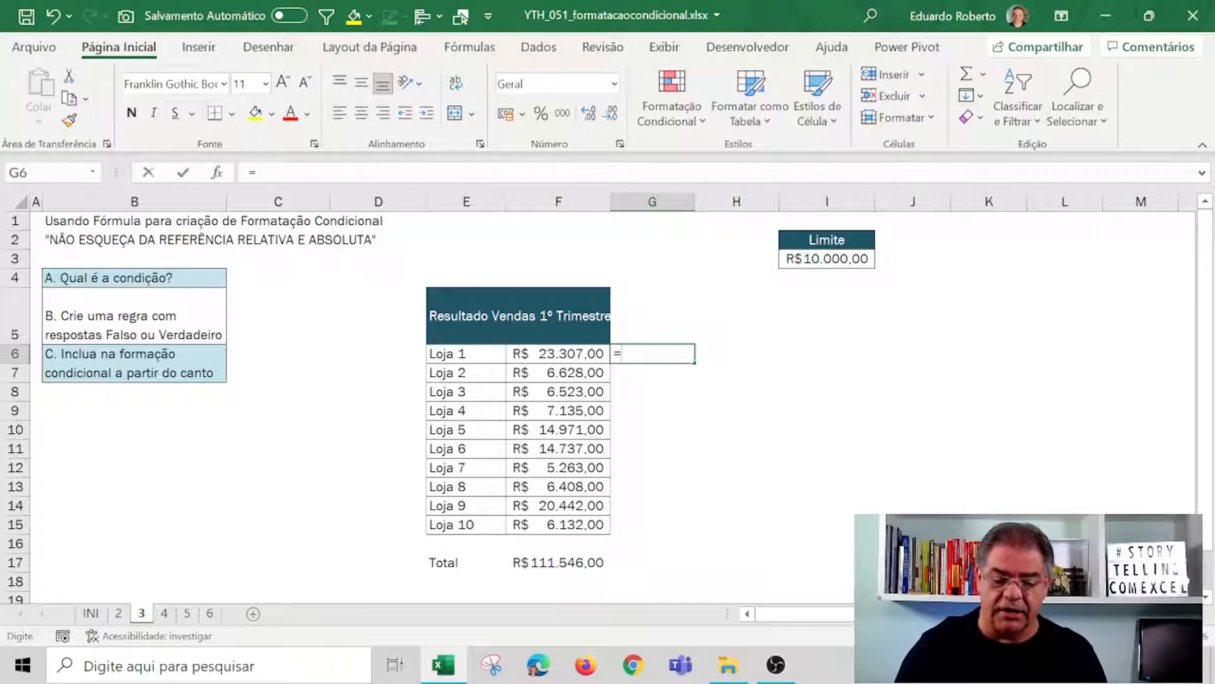
key("Left")
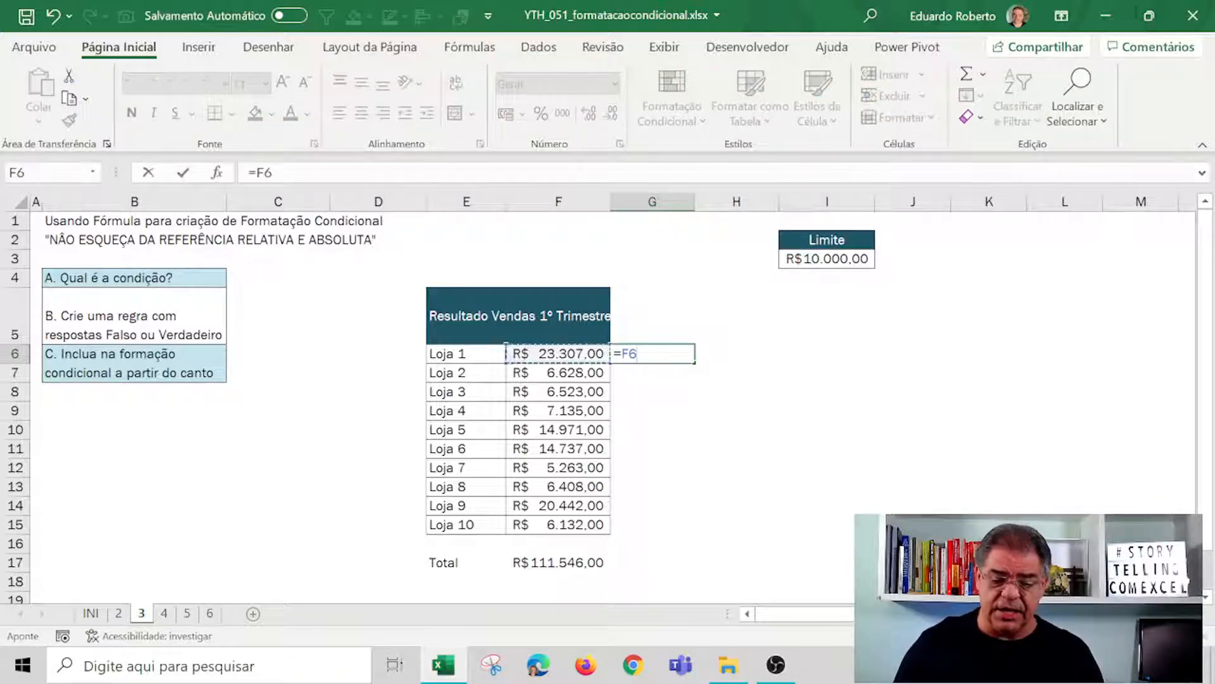
type(">=")
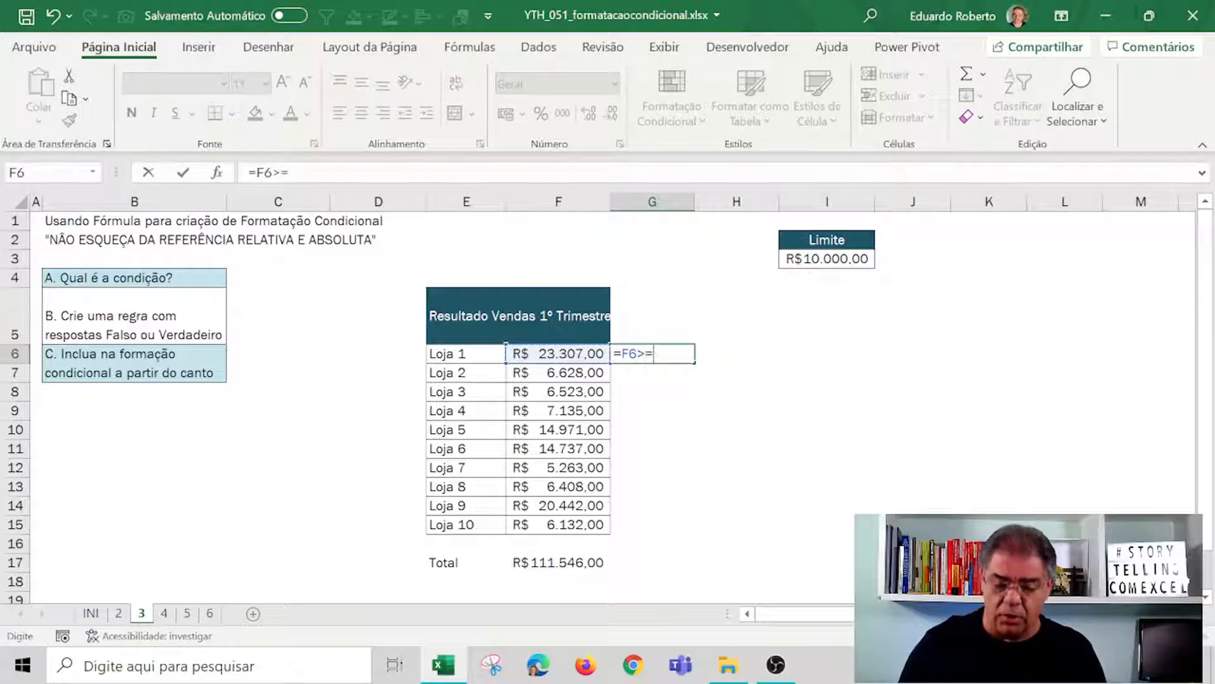
left_click(847, 255)
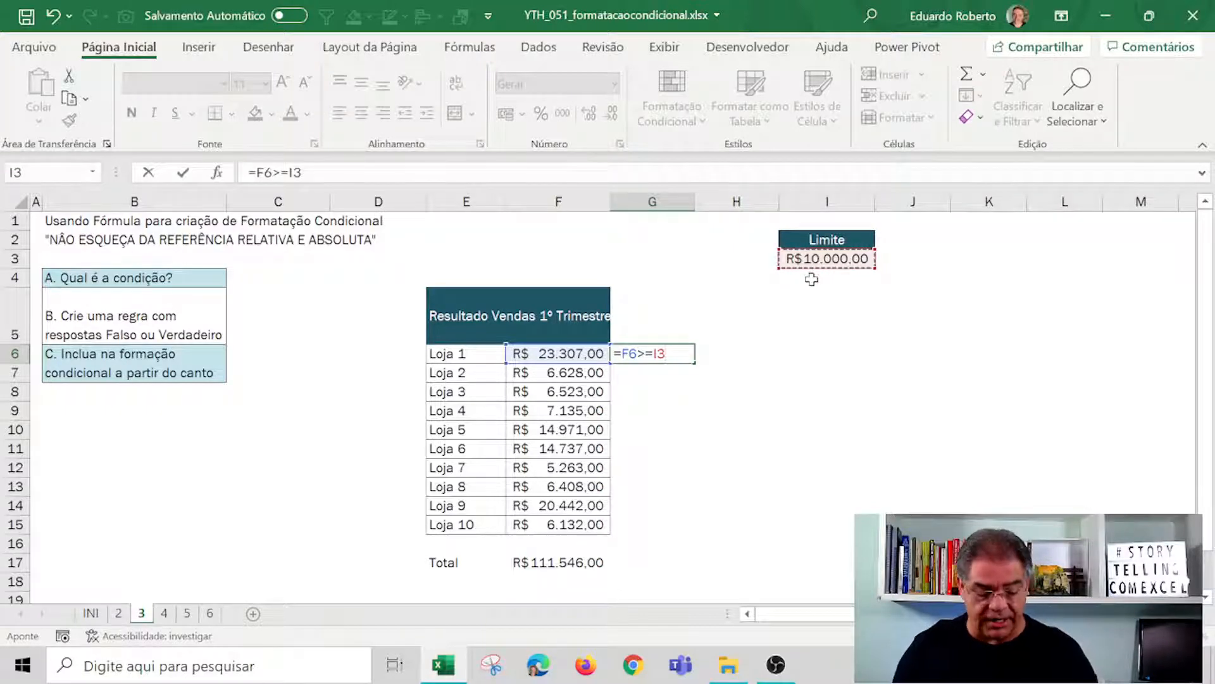
key("F4")
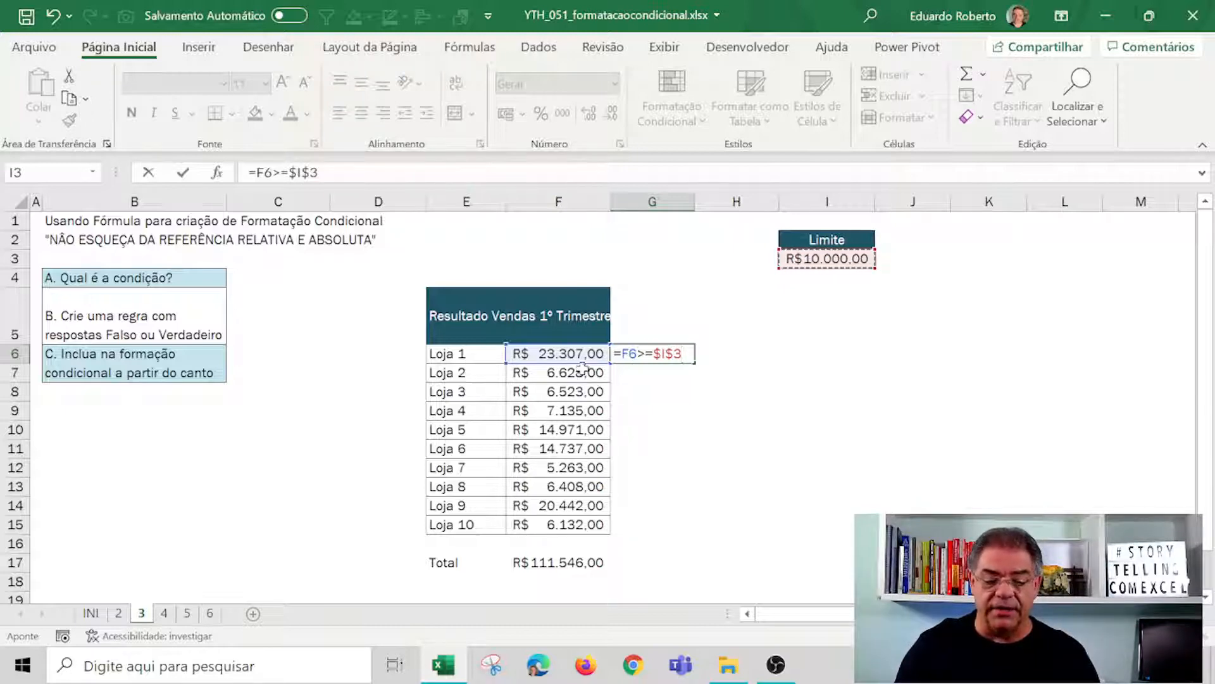
Lock only the column of the F6 reference and confirm the formula in G6 as =$F6>=$I$3.
key("F2")
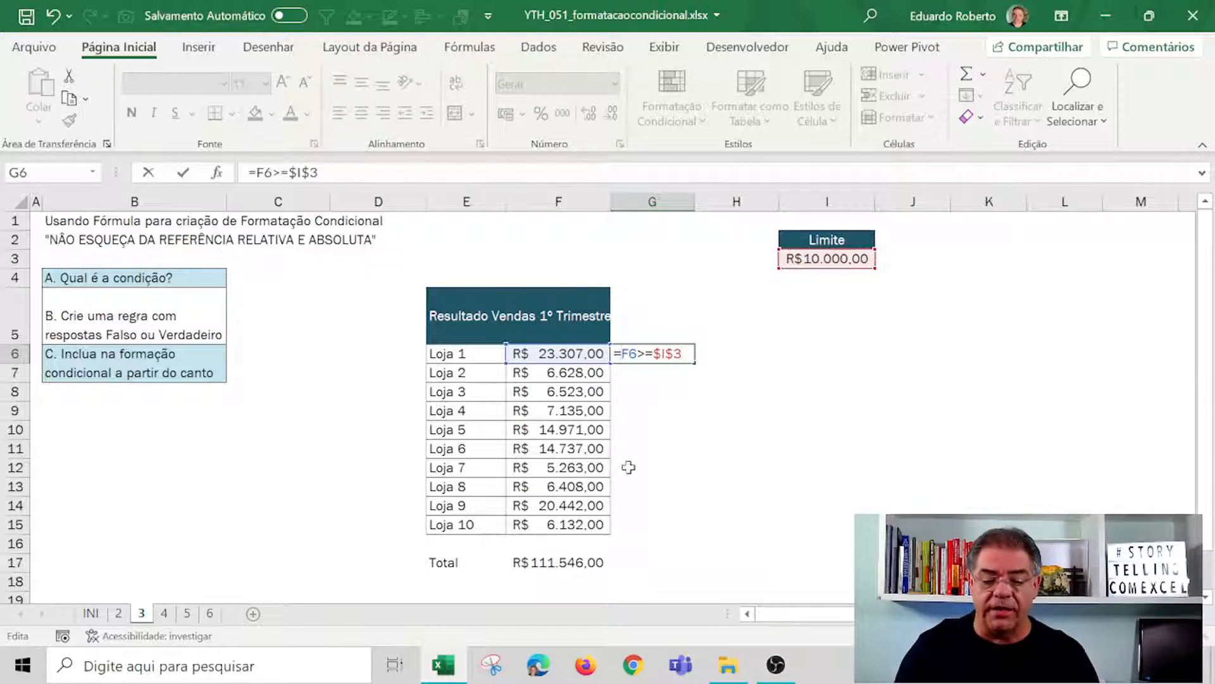
key("Left")
key("Left")
key("Left")
key("Left")
key("Left")
key("Left")
key("F4")
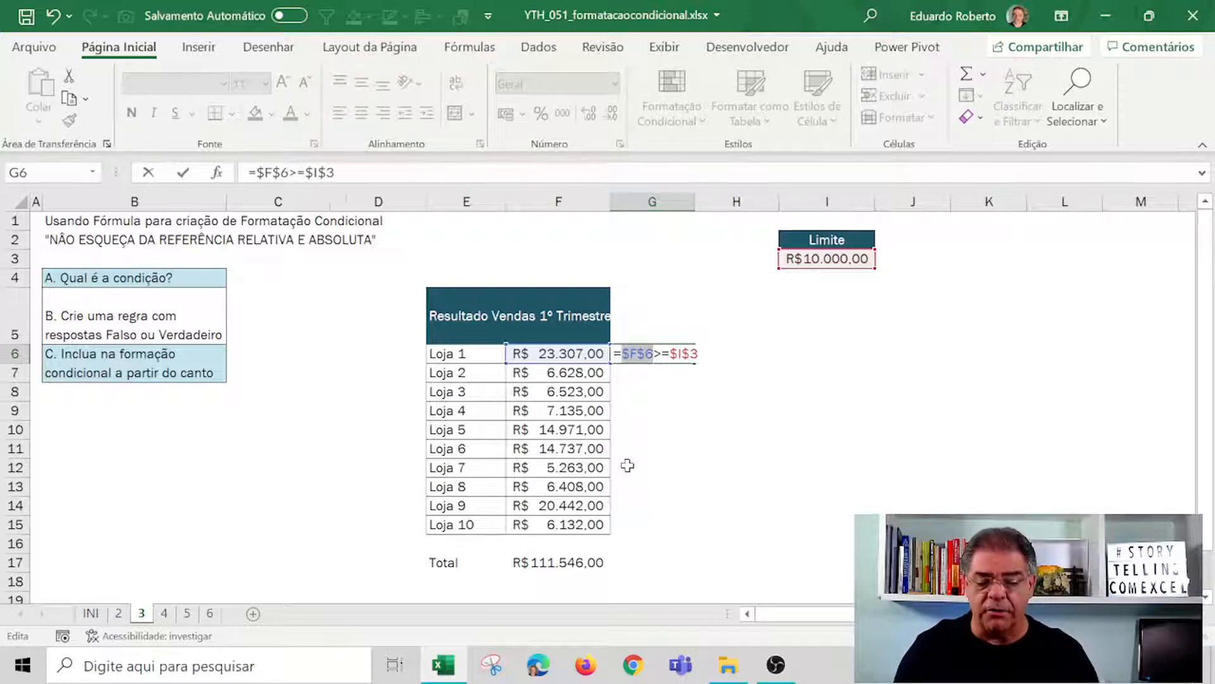
key("F4")
key("F4")
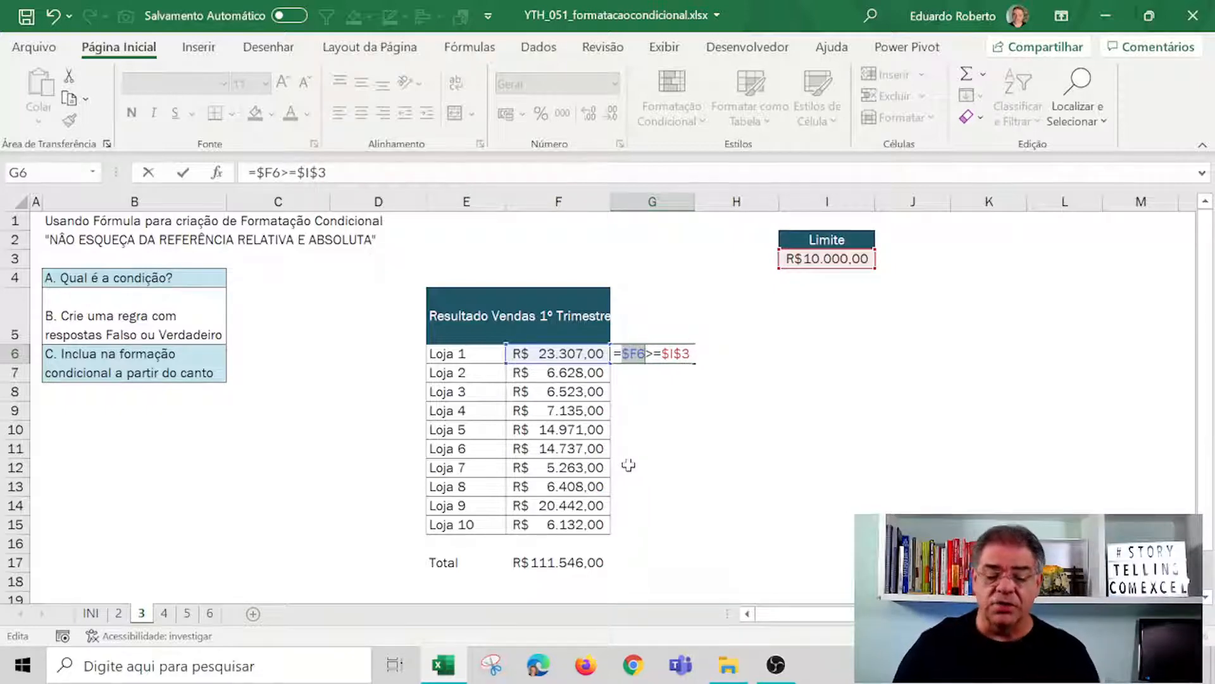
key("Return")
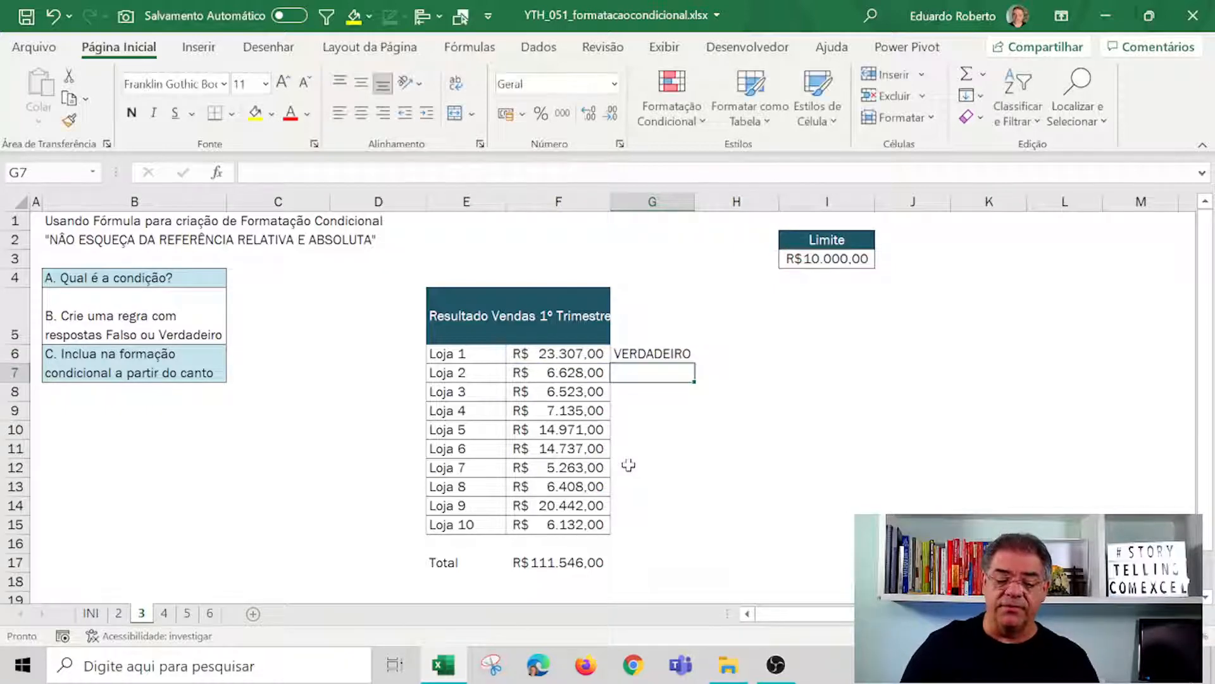
Copy the G6 formula across to H6 and check the cell references in both cells.
left_click(667, 354)
left_click_drag(696, 364, 769, 370)
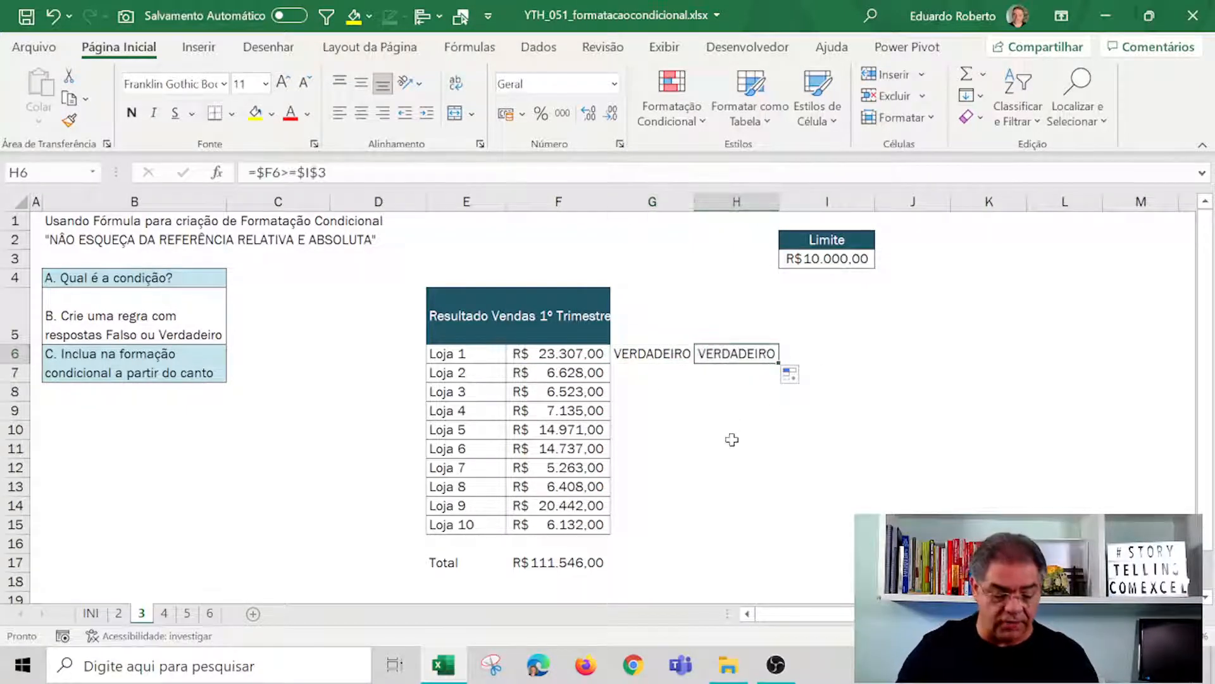
key("F2")
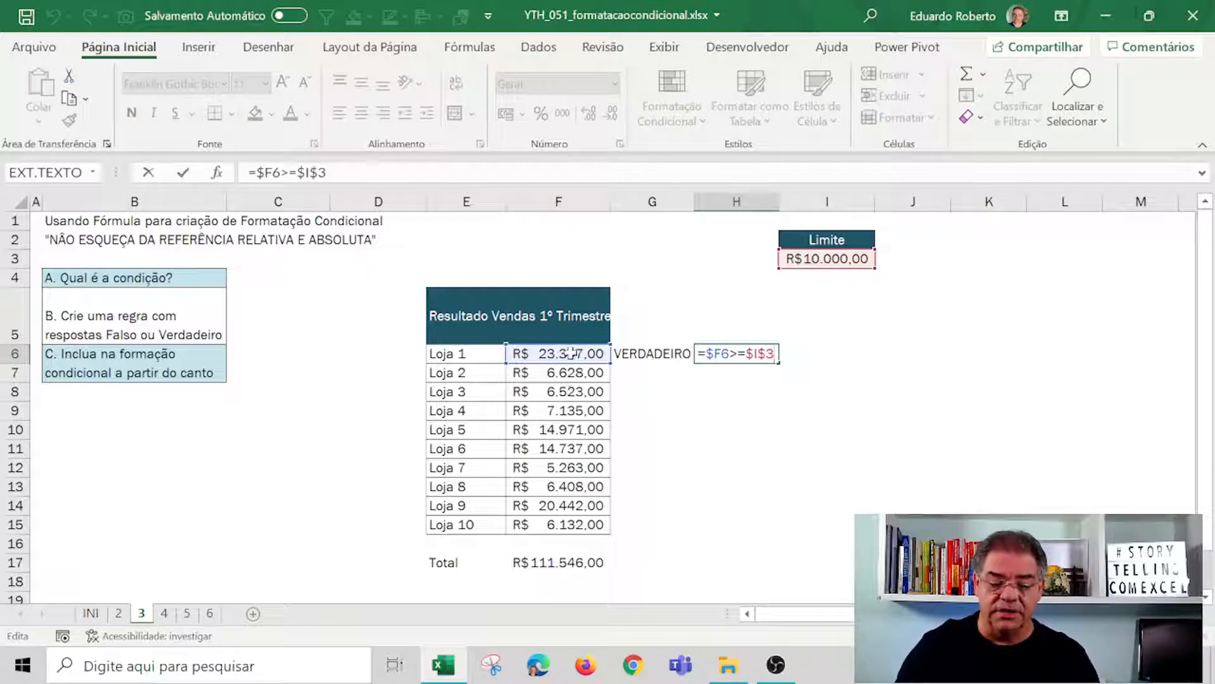
key("Escape")
key("Left")
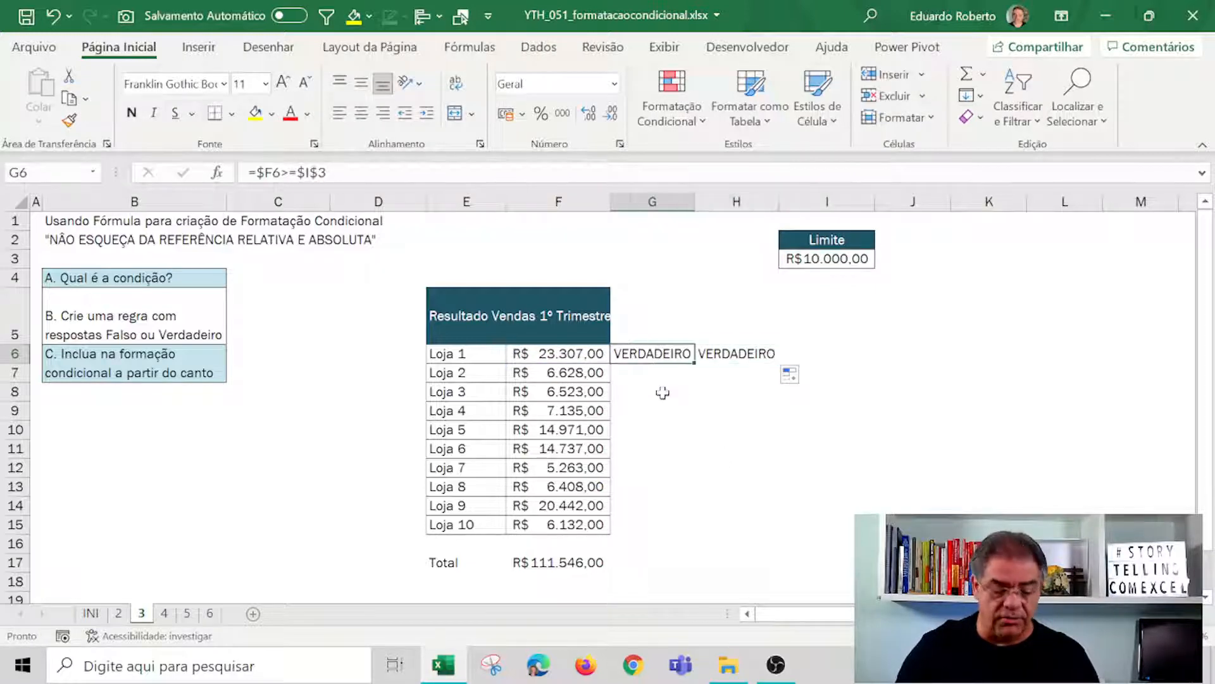
key("F2")
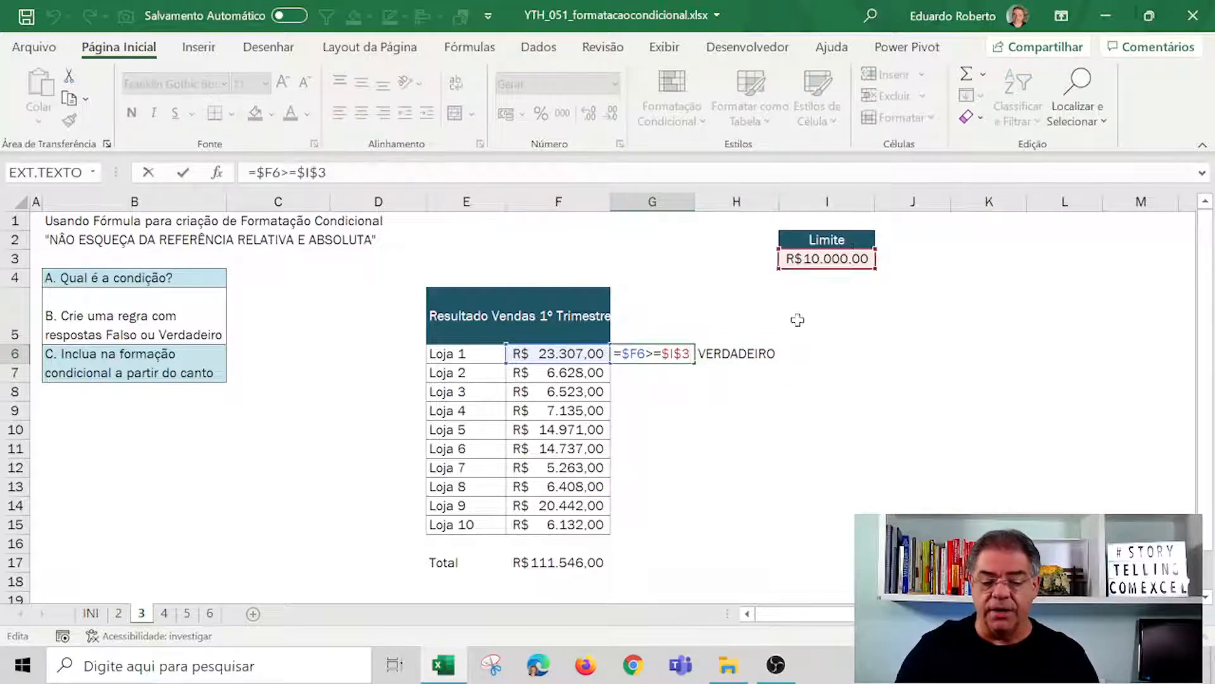
key("Tab")
key("F2")
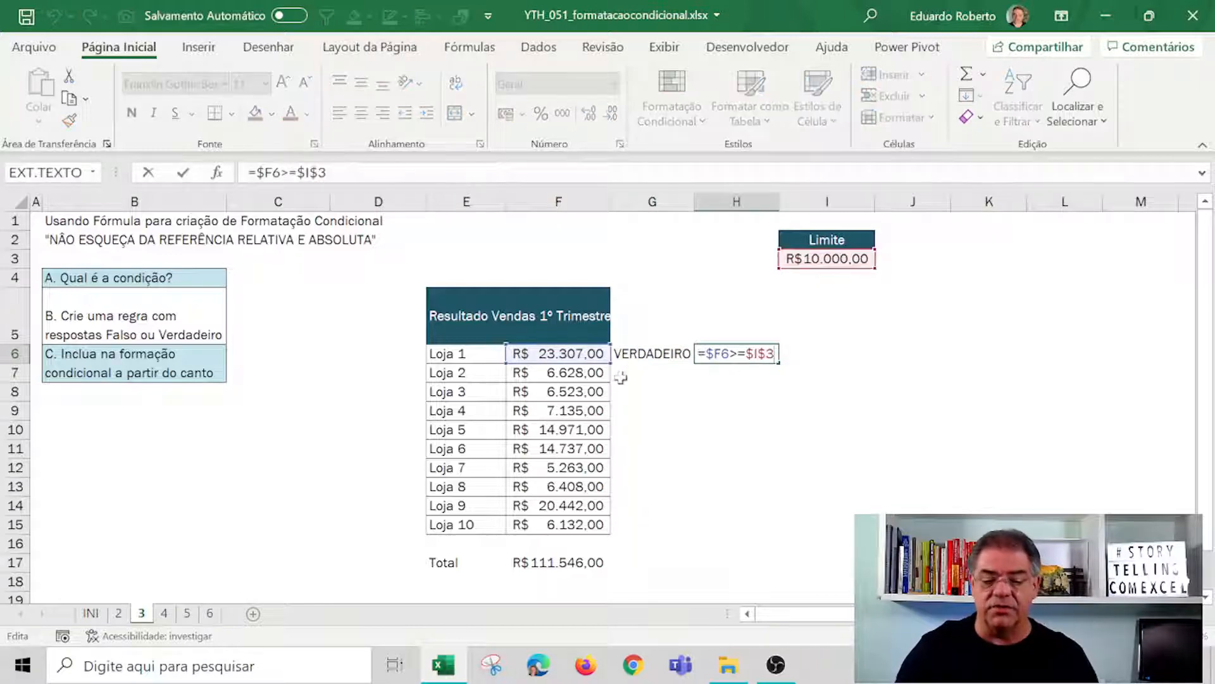
key("Escape")
Fill the logical tests in G6:H6 down to row 15 and check the copied formulas for Loja 1 and Loja 5.
key("Left")
key("Down")
key("Down")
key("Down")
left_click_drag(674, 356, 762, 531)
left_click(929, 452)
left_click(644, 354)
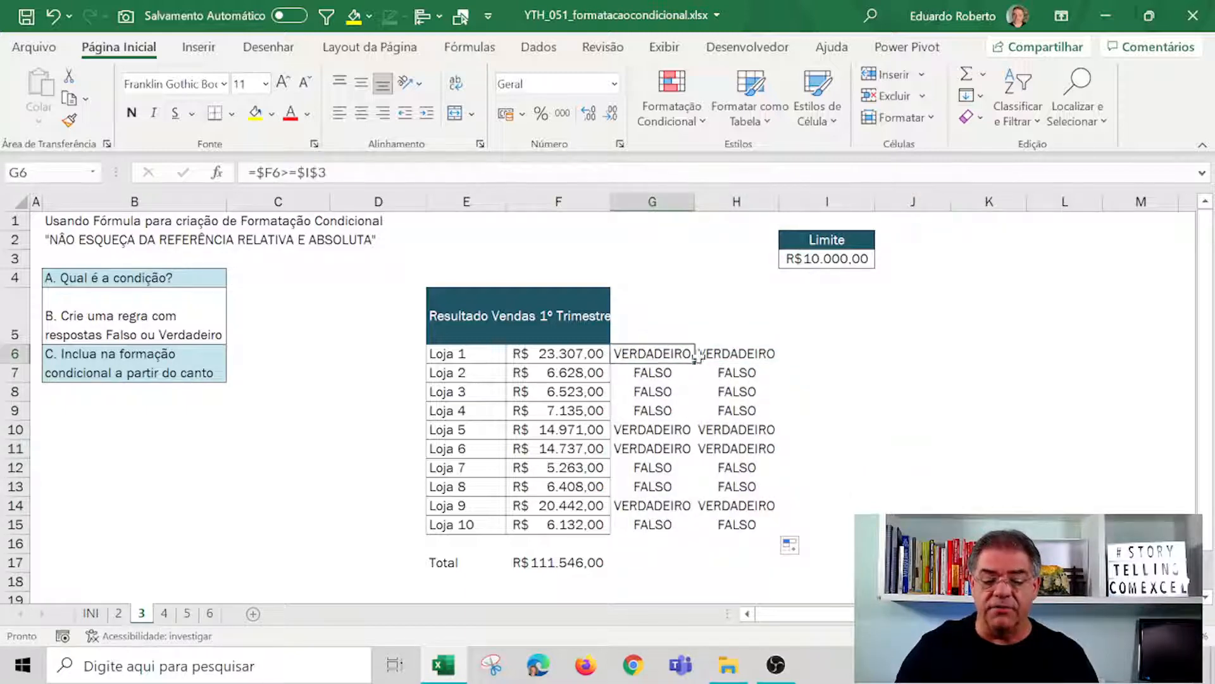
left_click(738, 352)
left_click(669, 428)
left_click(653, 355)
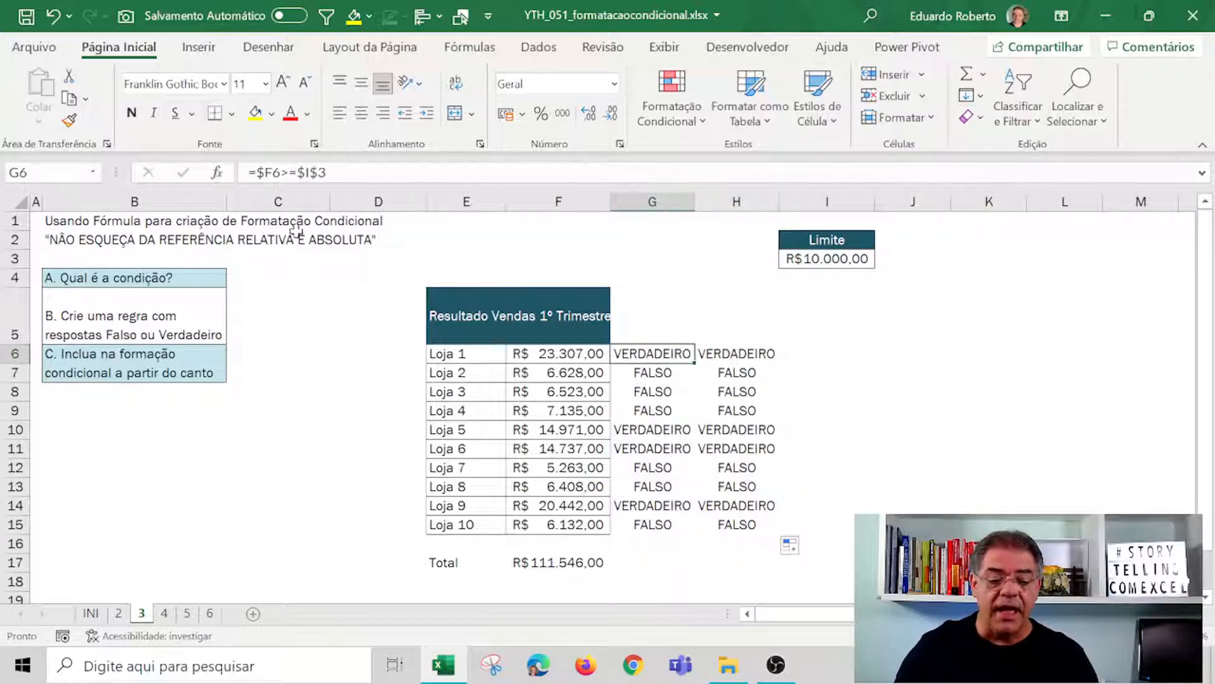
left_click_drag(328, 173, 248, 172)
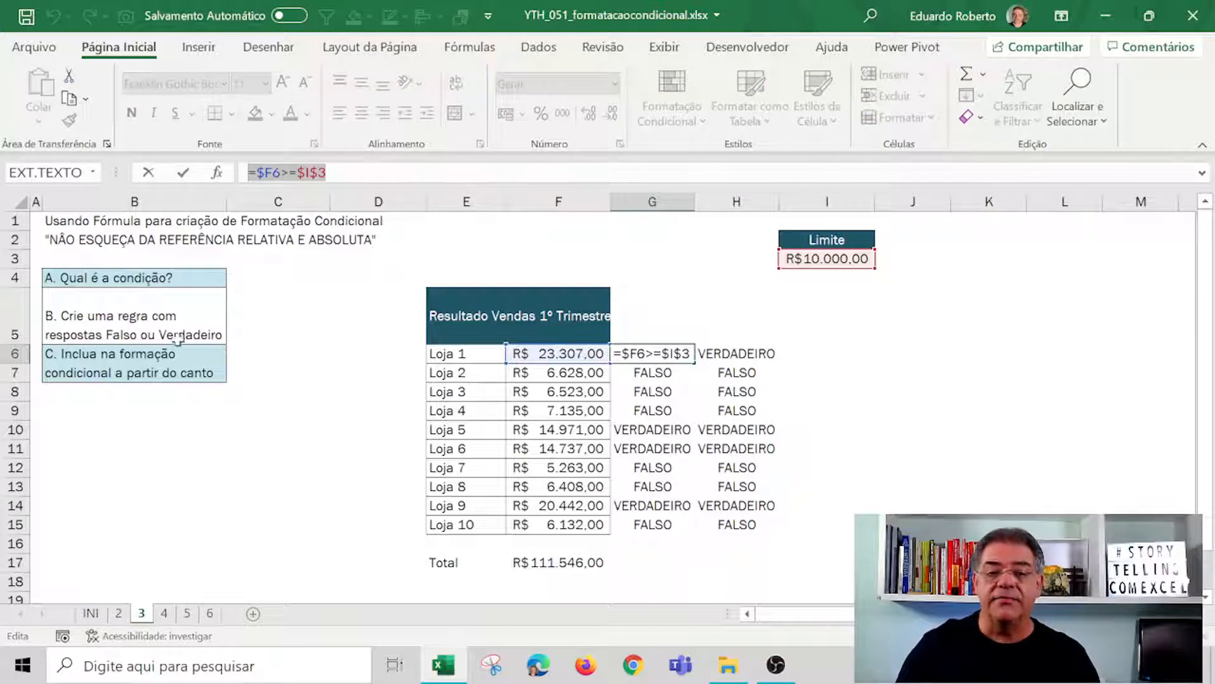
key("Escape")
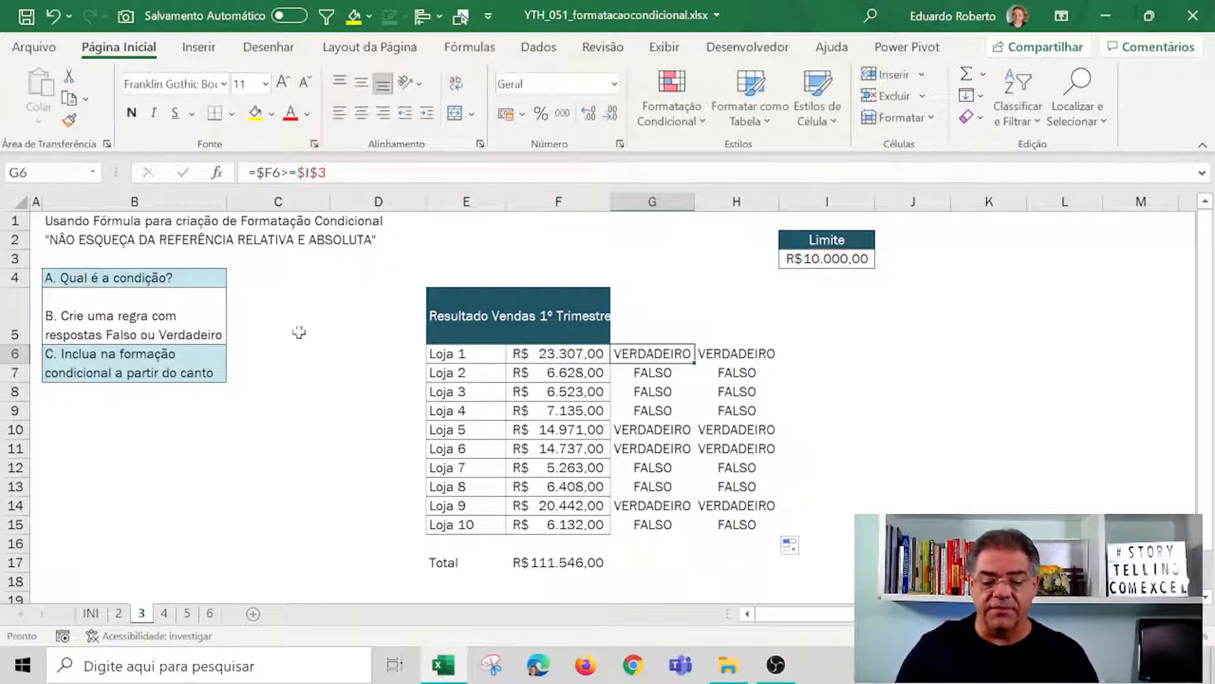
left_click(855, 392)
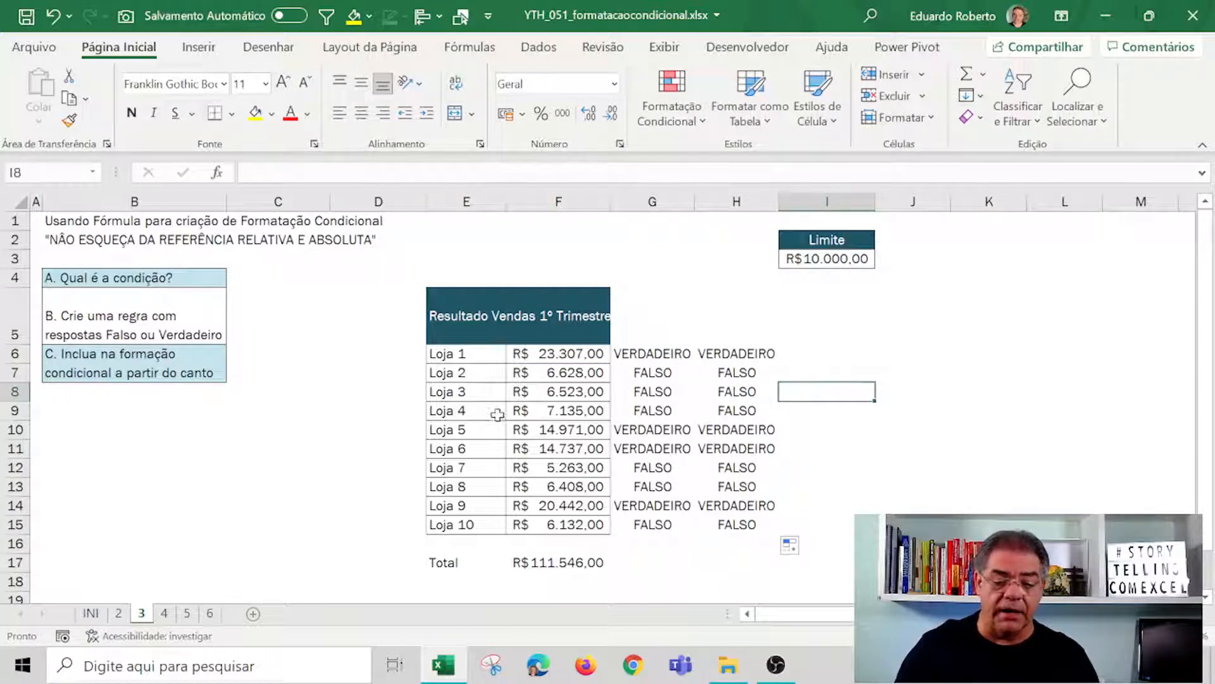
left_click_drag(471, 355, 564, 528)
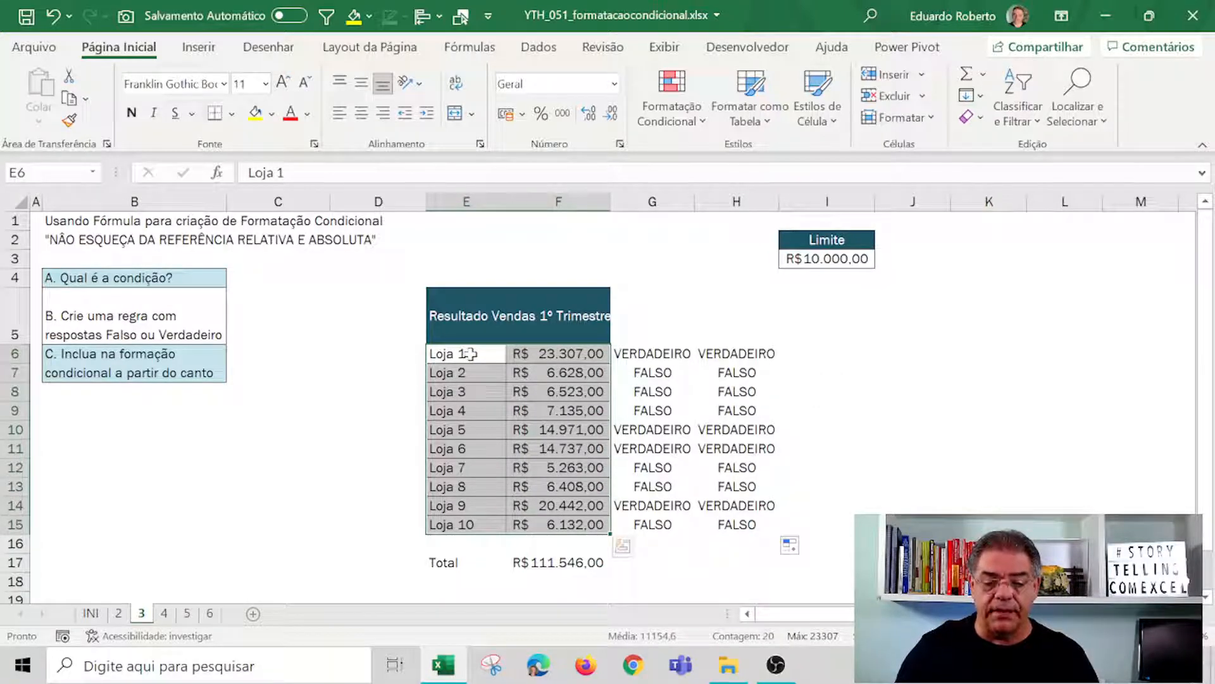
left_click(665, 377)
Copy the text of the formula =$F6>=$I$3 from cell G6 and leave the cell unchanged.
left_click(655, 352)
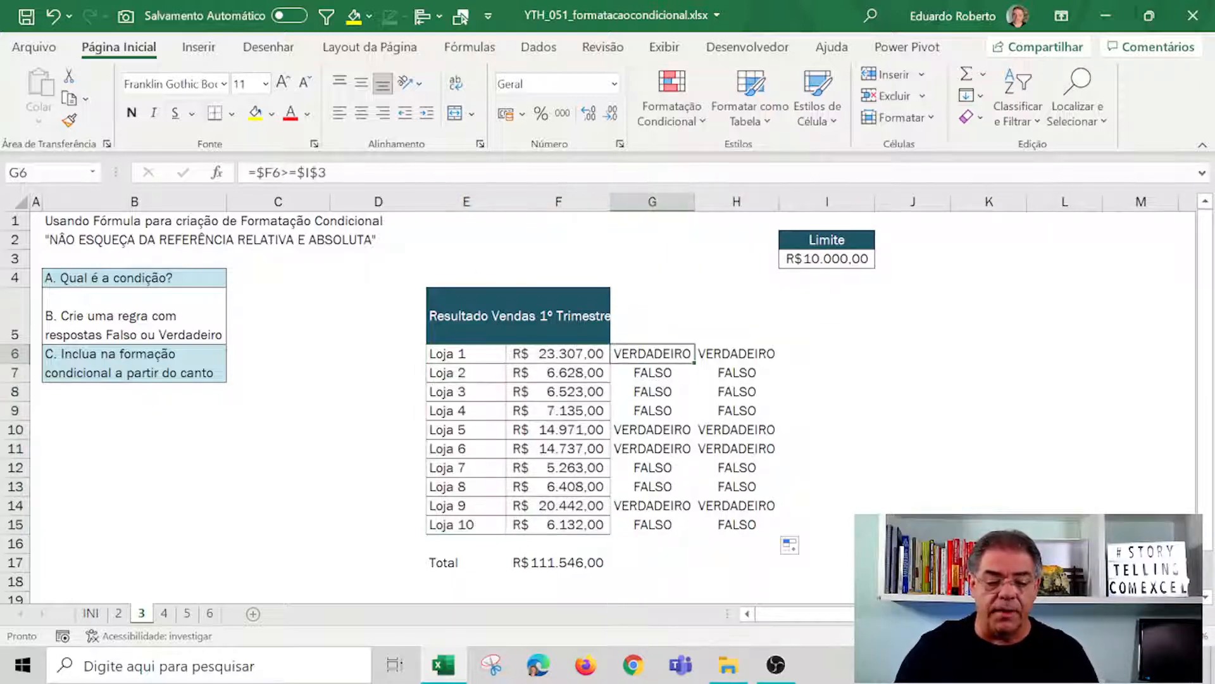
left_click_drag(329, 173, 23, 218)
key("ctrl+c")
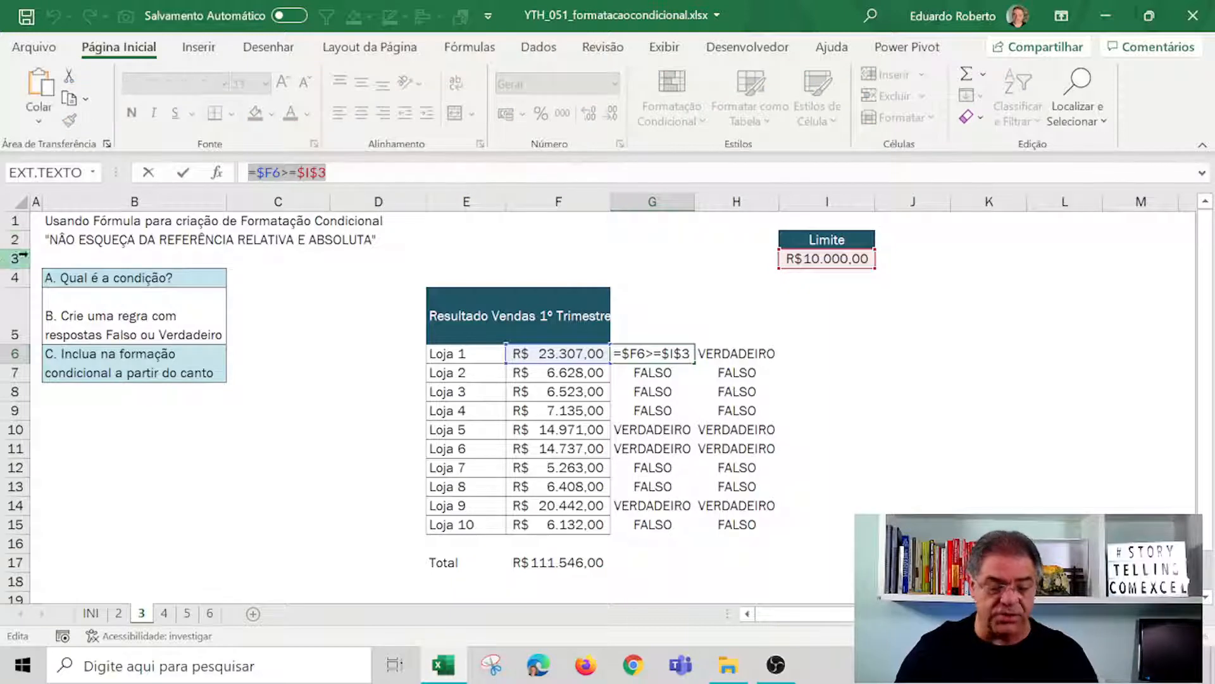
key("Escape")
Start a formula-based conditional formatting rule for E6:F15 with the condition =$F6>=$I$3.
left_click_drag(462, 354, 578, 529)
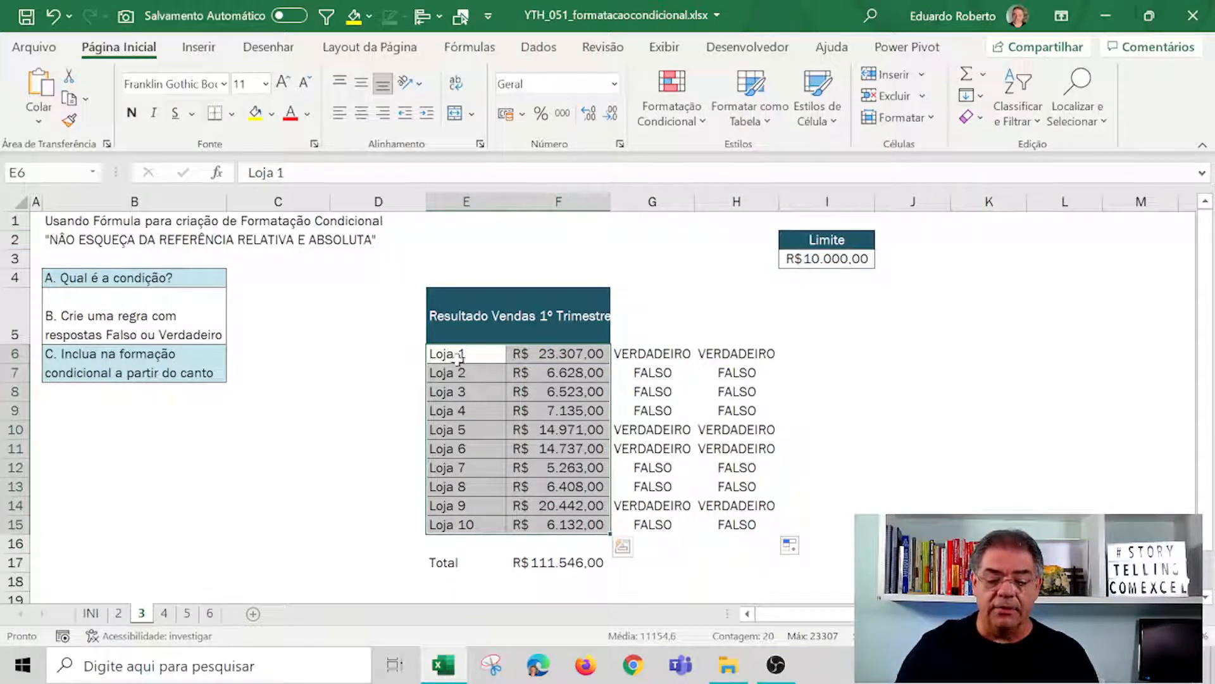
left_click(675, 114)
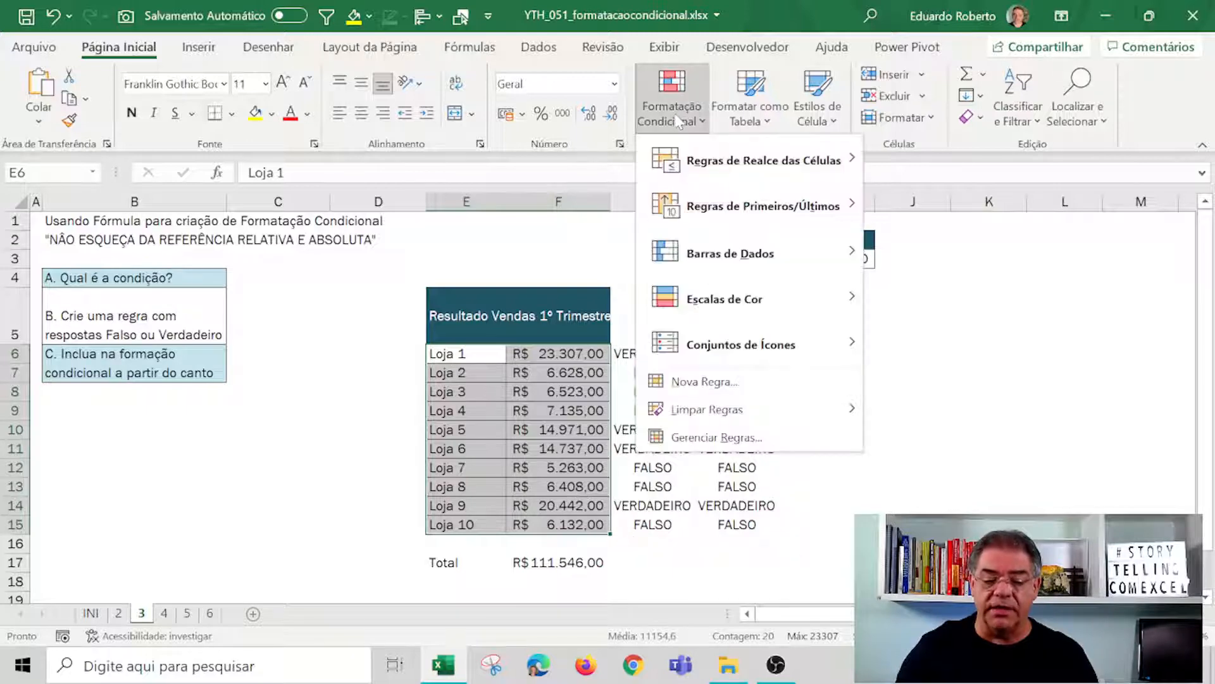
left_click(710, 387)
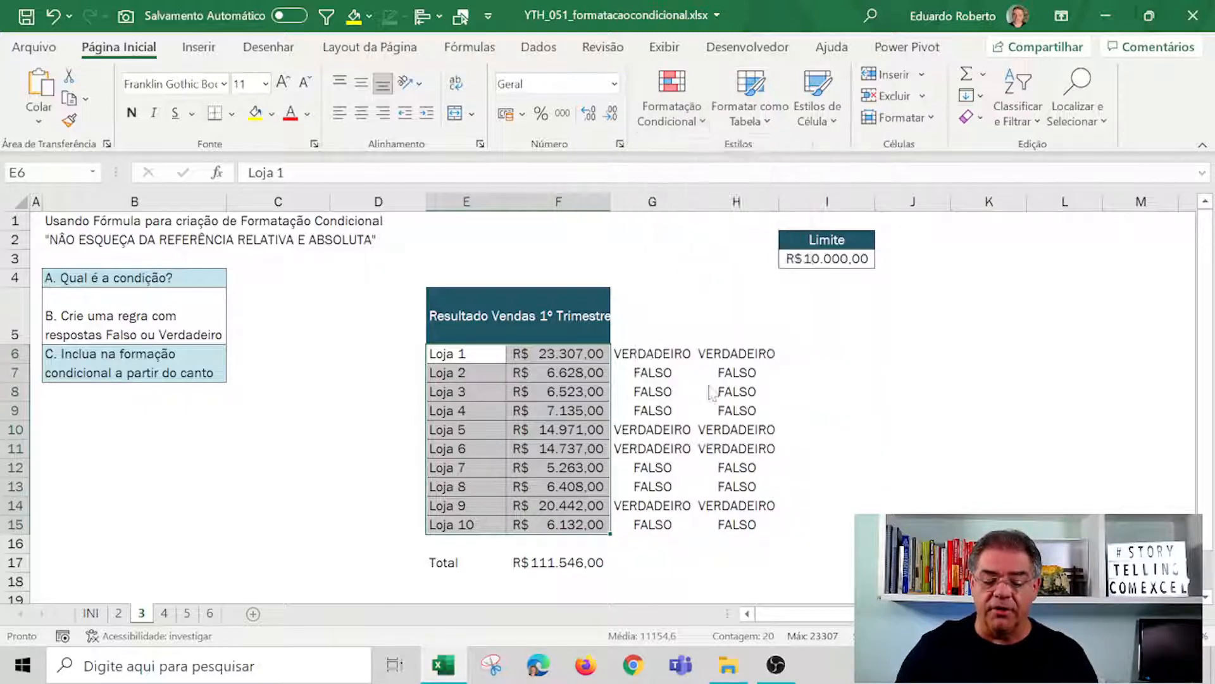
left_click(390, 293)
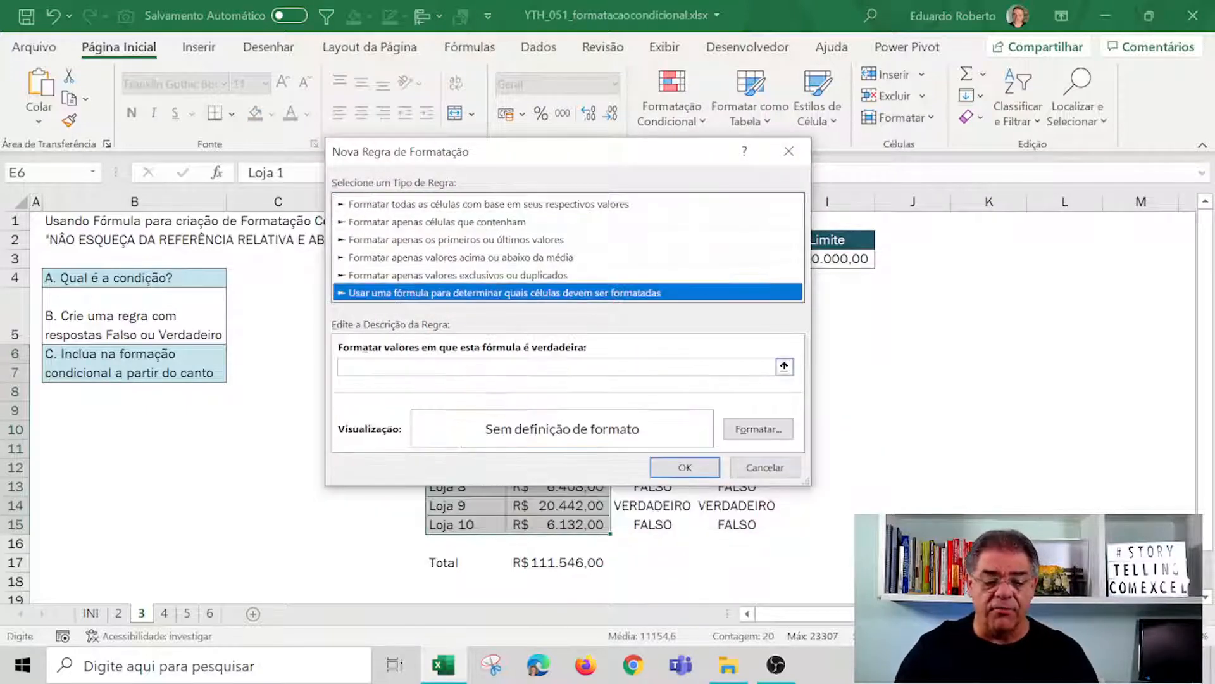
left_click(392, 367)
type("=$F6>=$I$3")
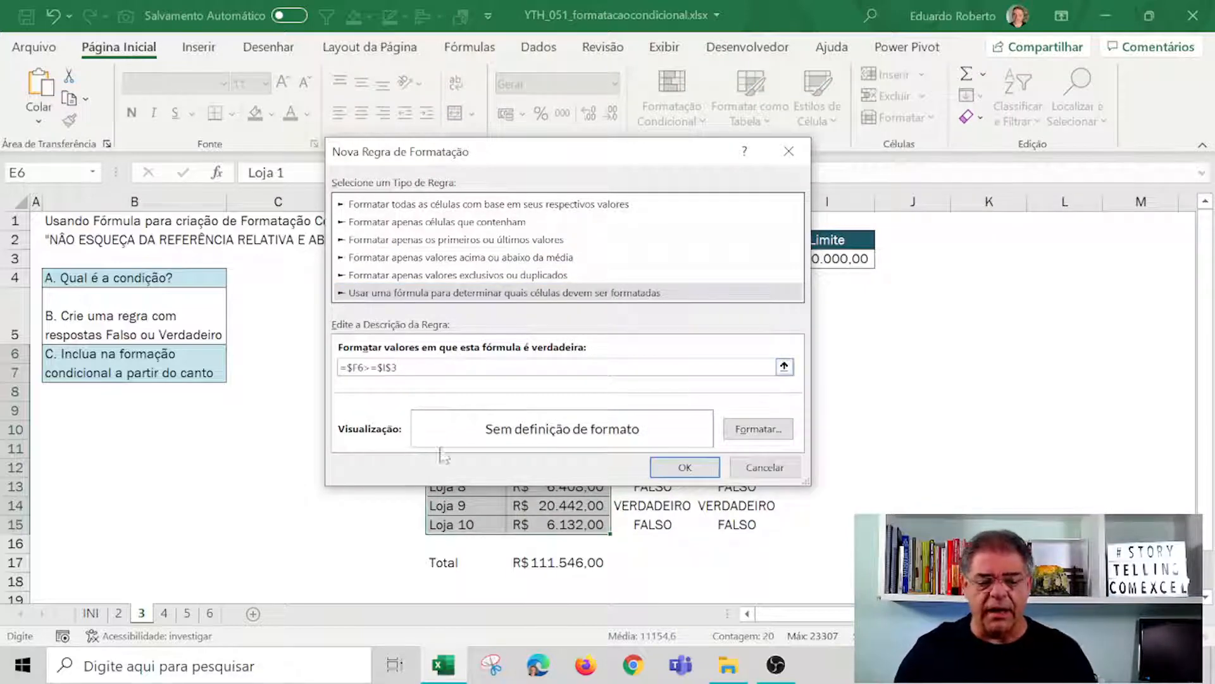
Give the new rule a light blue background fill, apply it to the store table and deselect the range.
left_click_drag(581, 154, 697, 49)
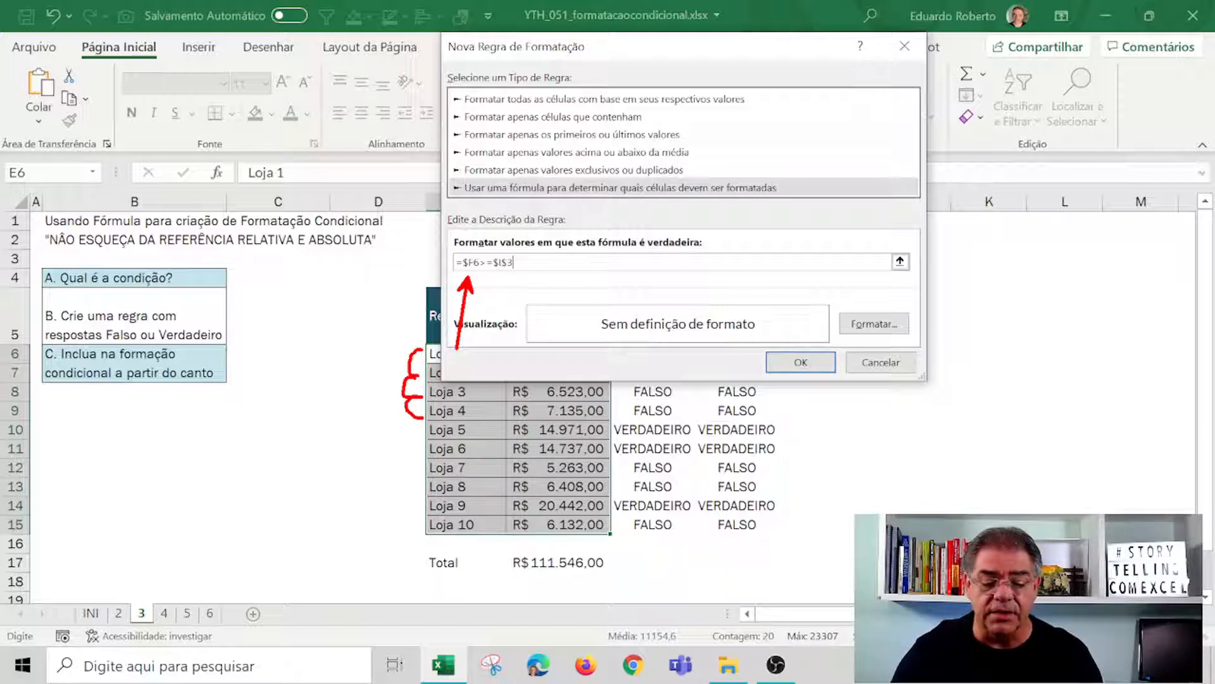
key("Escape")
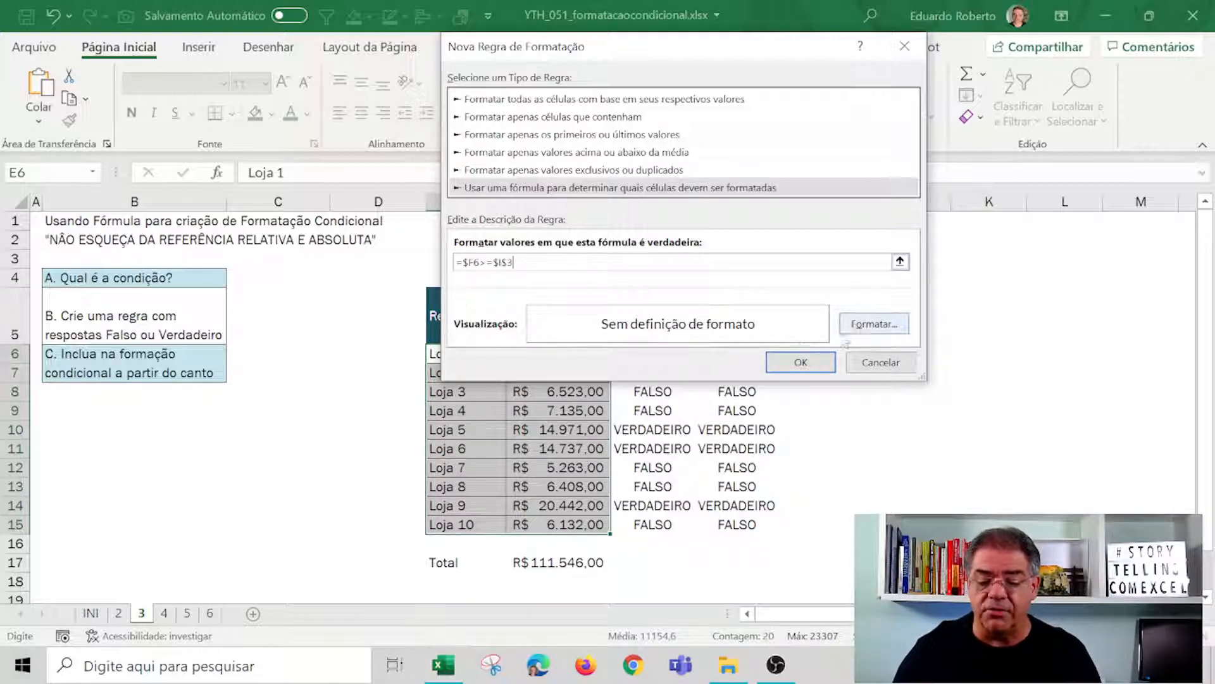
left_click(856, 327)
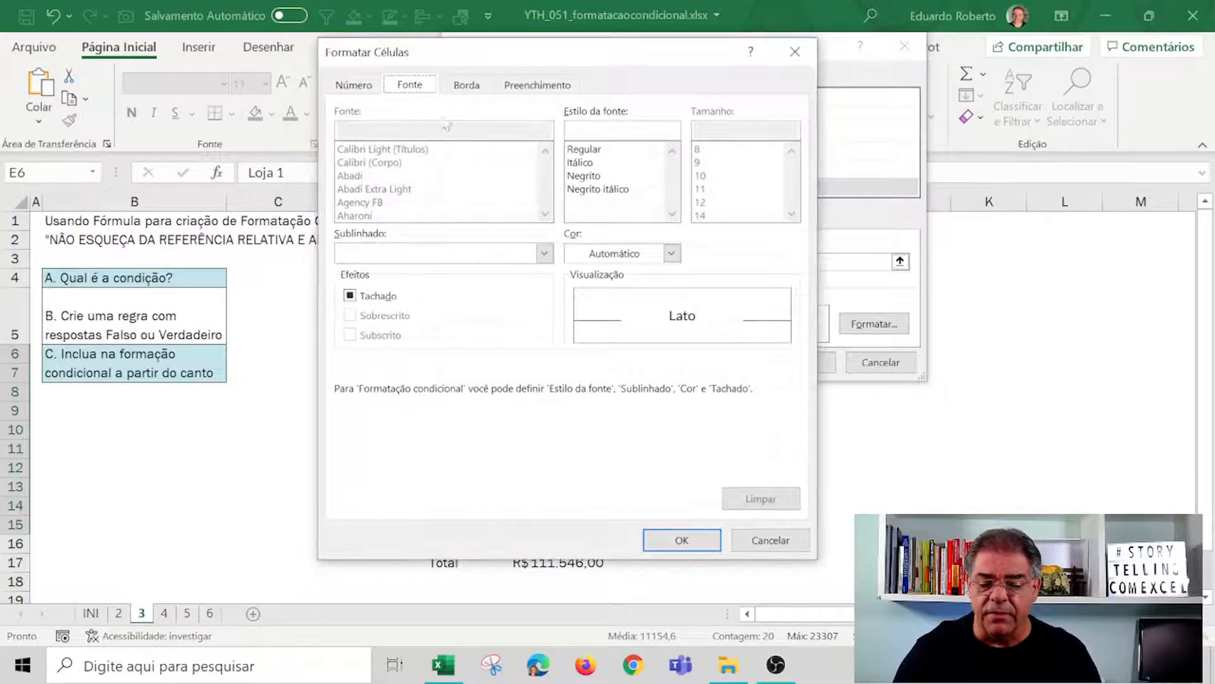
left_click(537, 84)
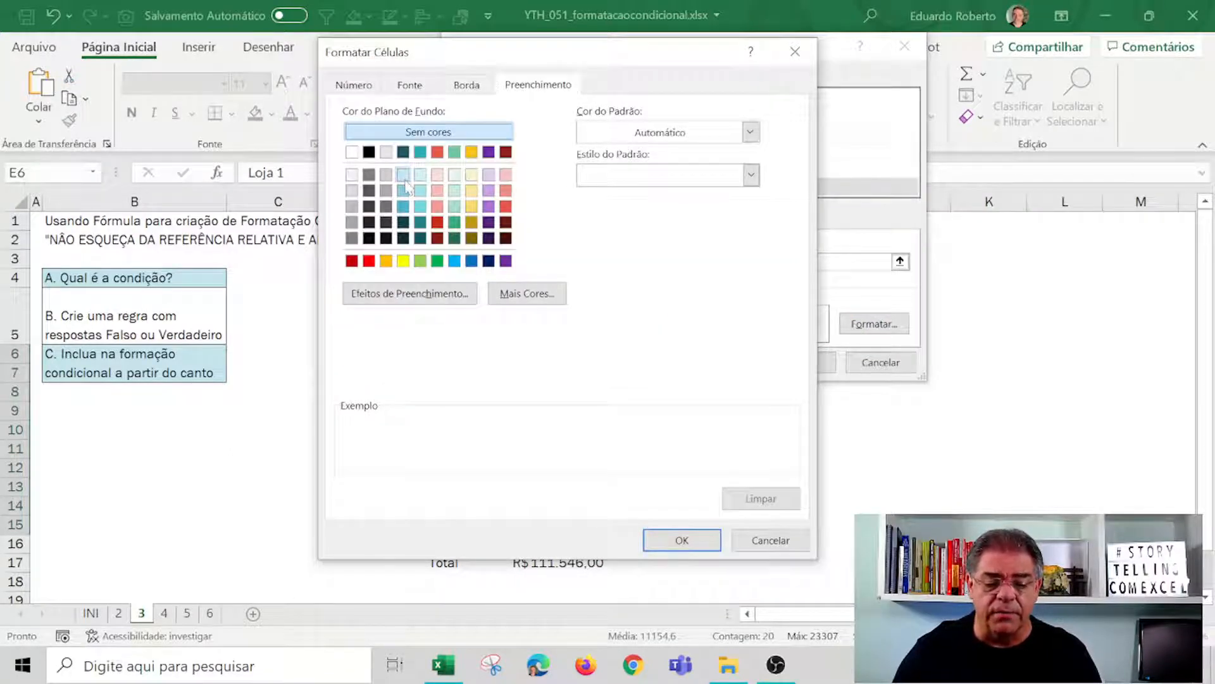
left_click(402, 175)
left_click(711, 545)
left_click(801, 361)
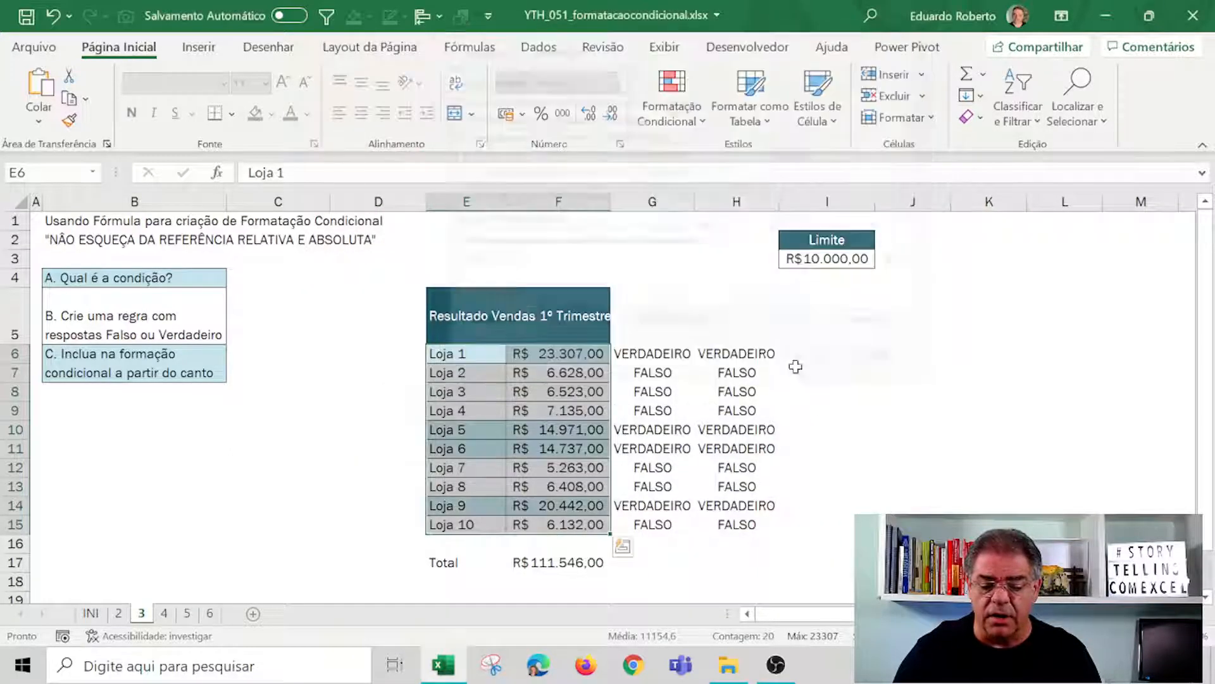
left_click(911, 391)
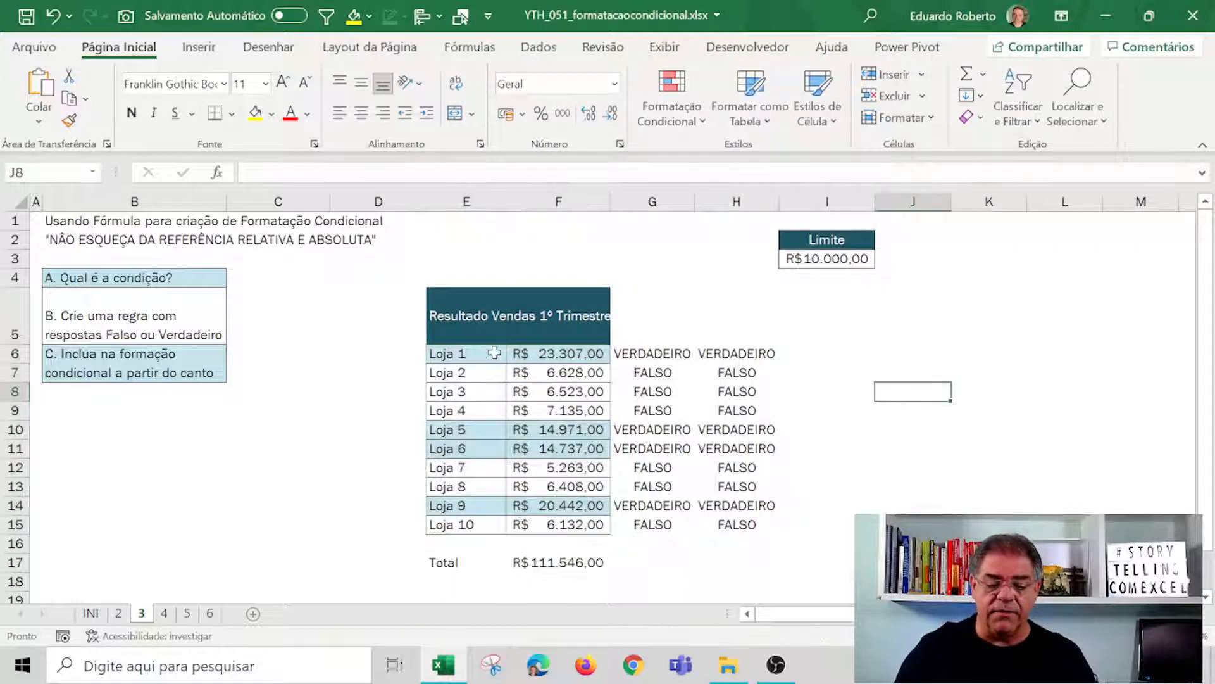
Compare the logical tests in columns G and H with the formatting of the store rows, including the formula for Loja 2.
left_click(677, 350)
left_click_drag(677, 350, 748, 352)
left_click_drag(467, 354, 564, 354)
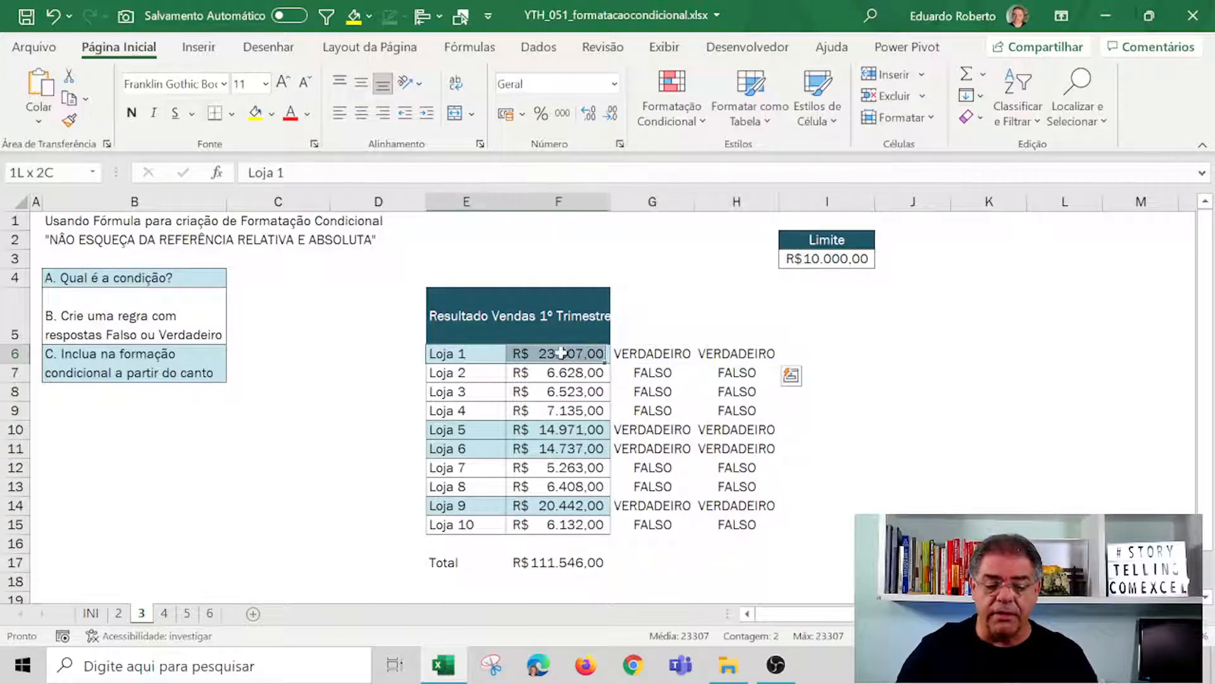
left_click(644, 427)
left_click(735, 430)
left_click(700, 484)
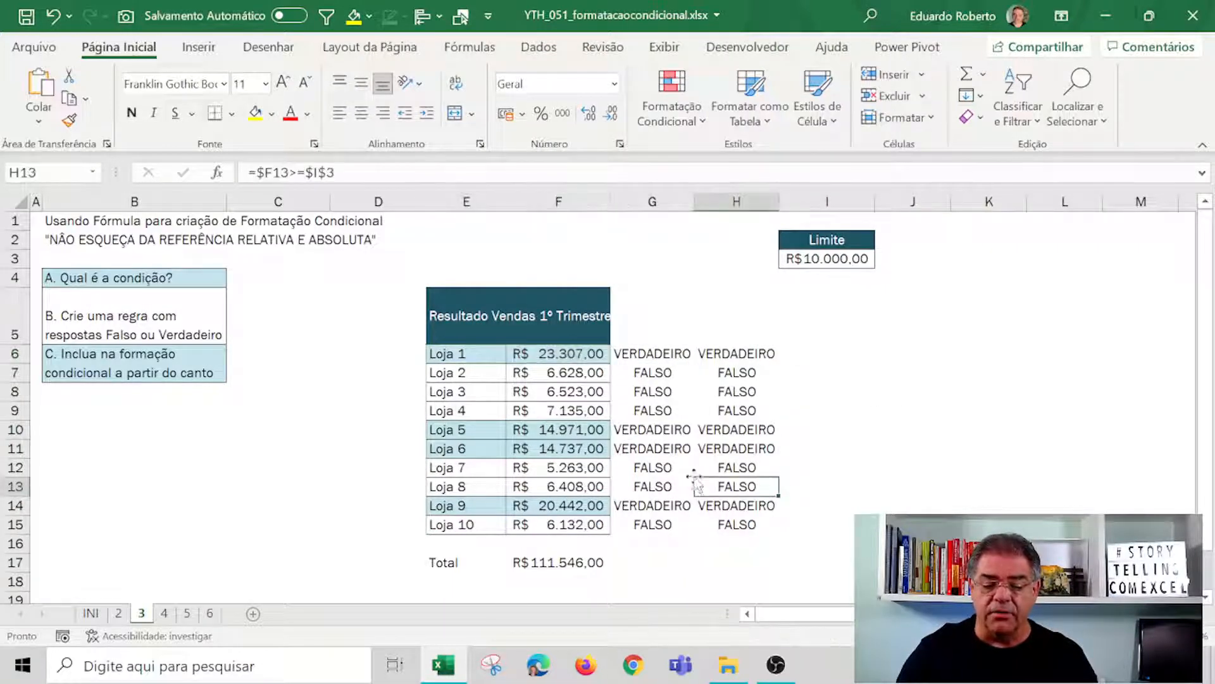
left_click(643, 370)
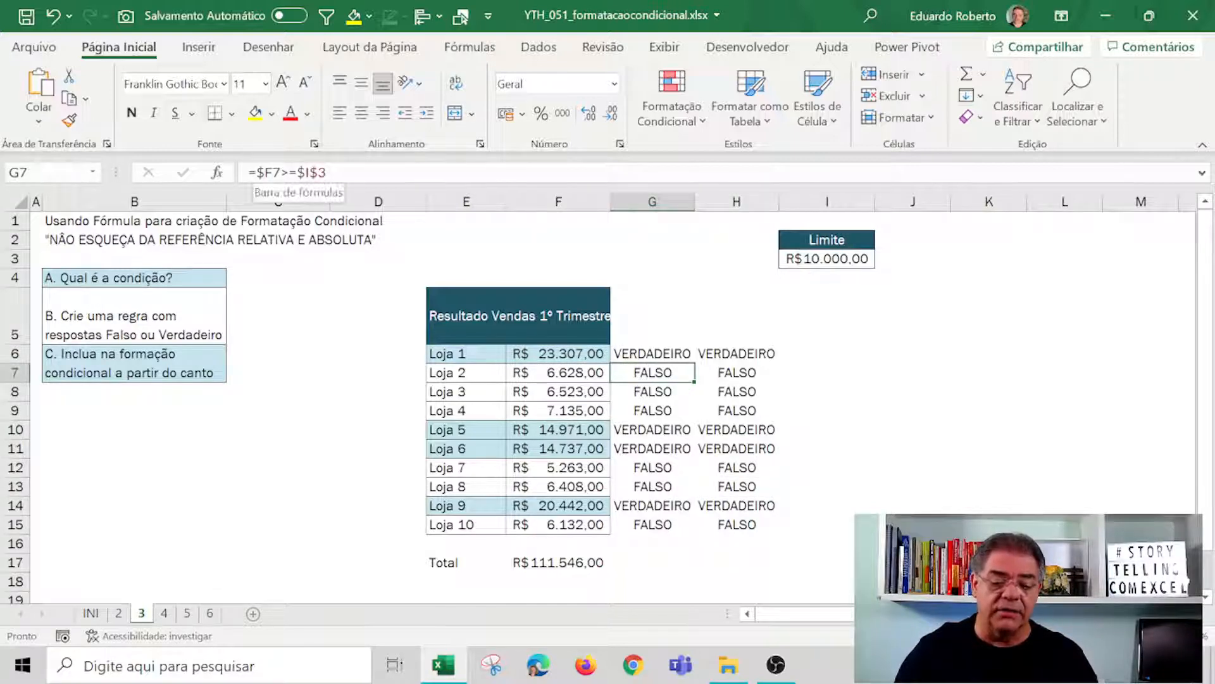
key("F2")
key("Escape")
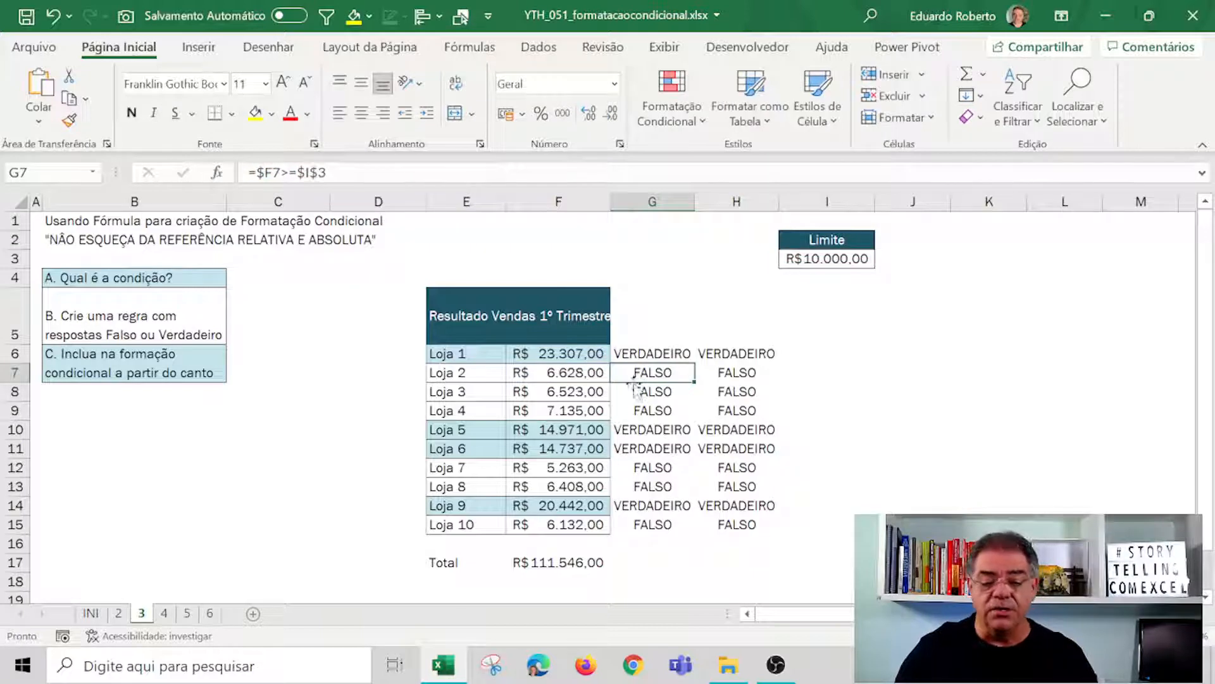
Edit the conditional formatting rule on E6:F15 to use the fully relative reference =F6>=$I$3 and apply it.
left_click_drag(472, 349, 584, 526)
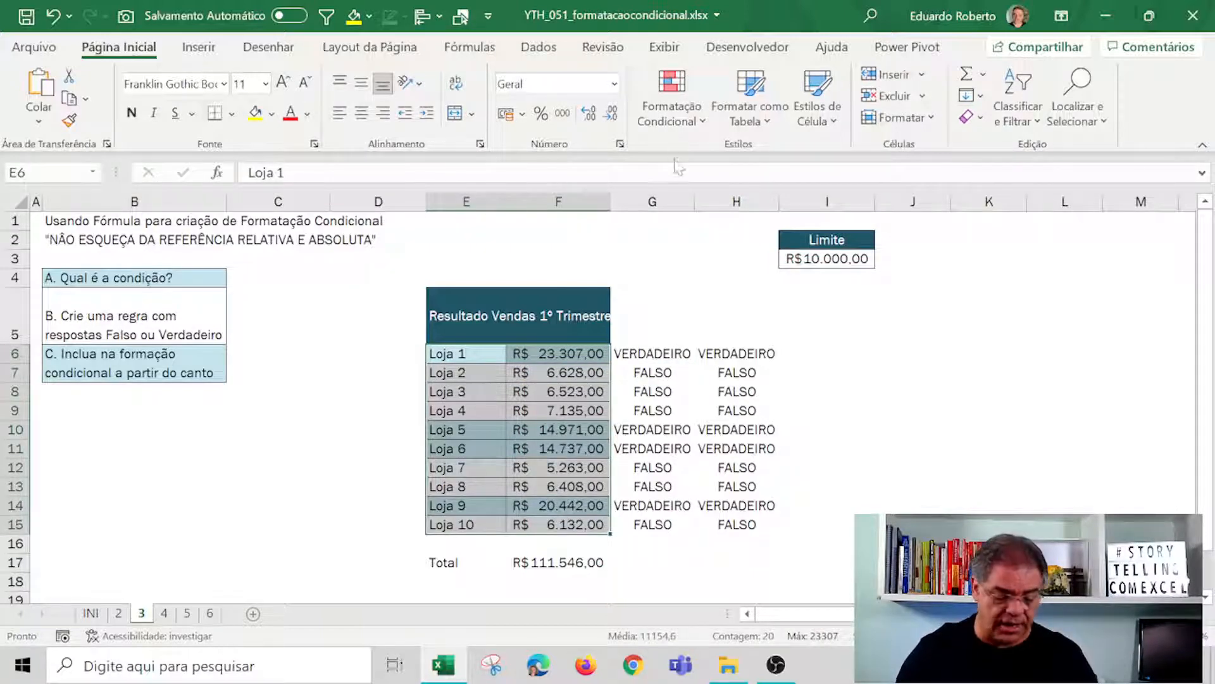
left_click(686, 134)
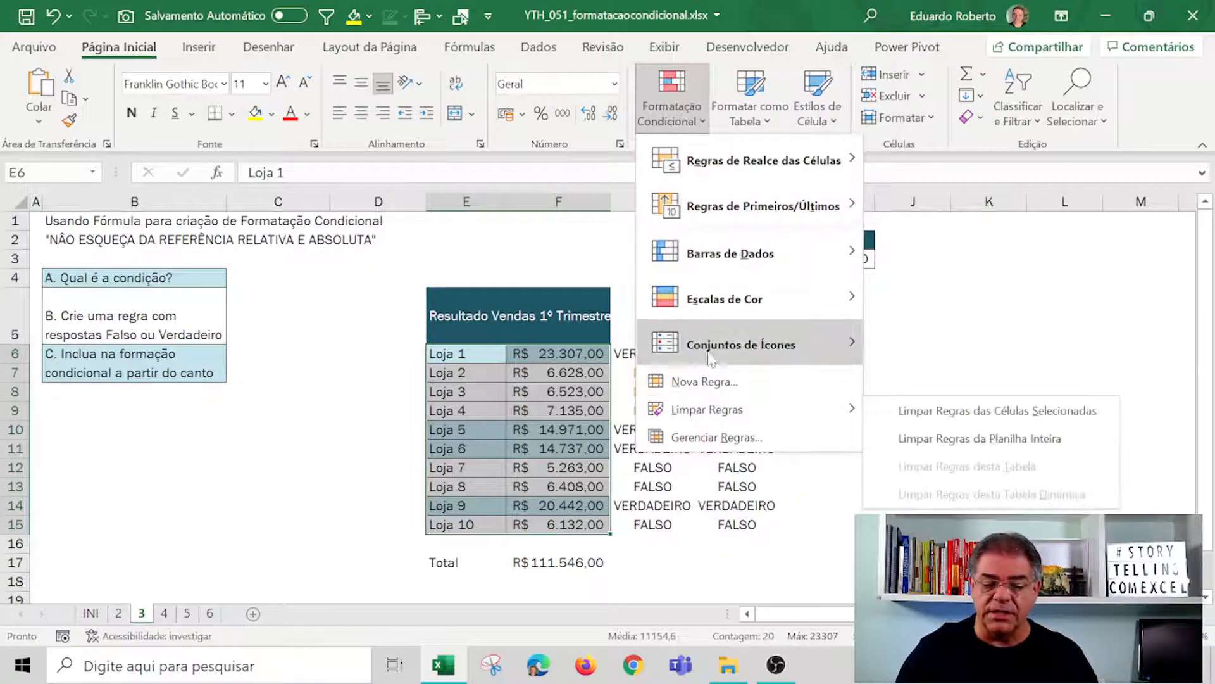
left_click(714, 436)
left_click(462, 187)
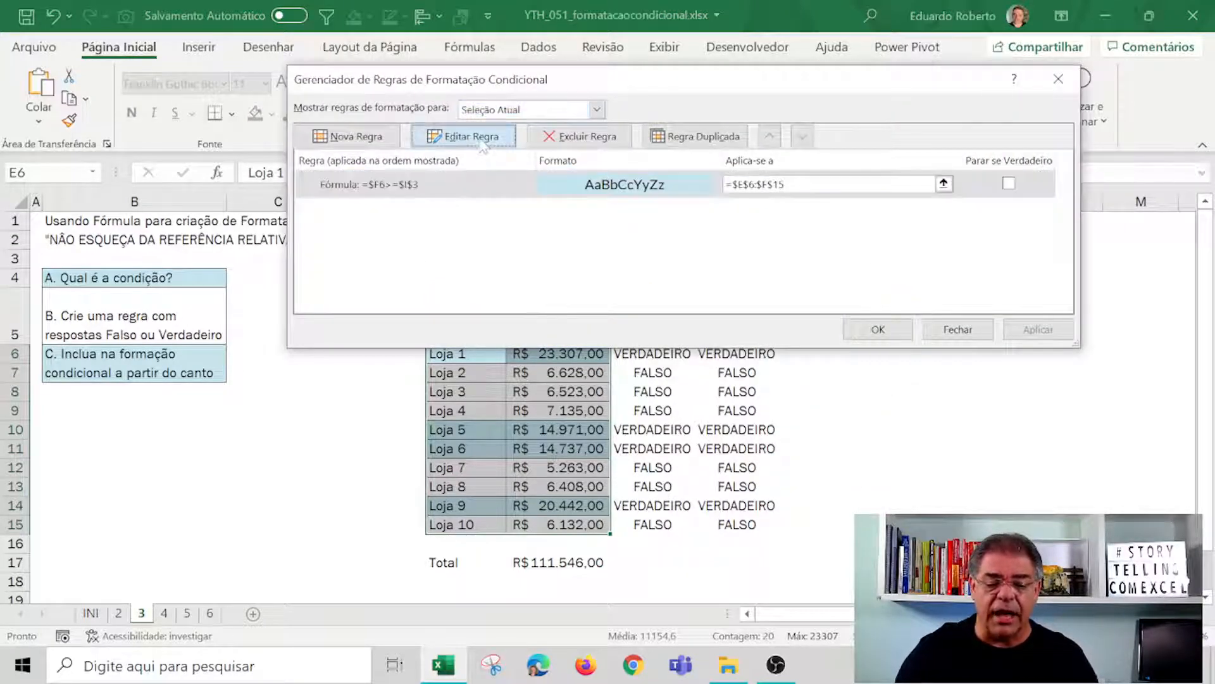
left_click(468, 136)
left_click(466, 262)
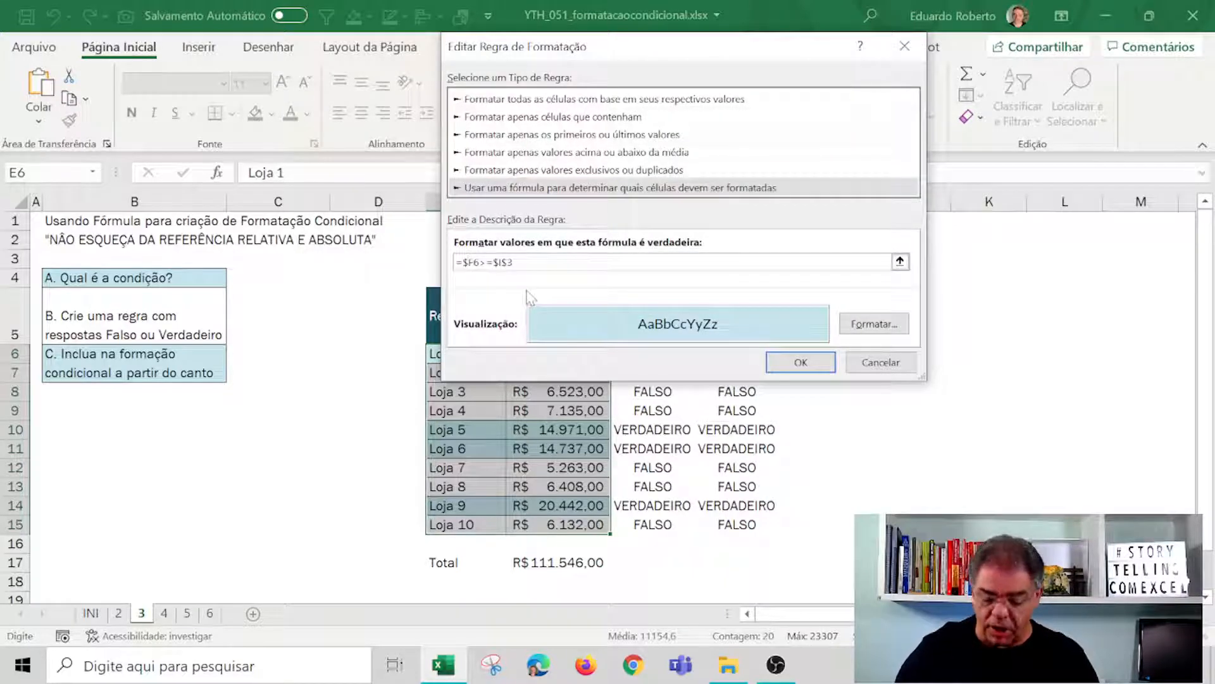
key("BackSpace")
left_click(801, 362)
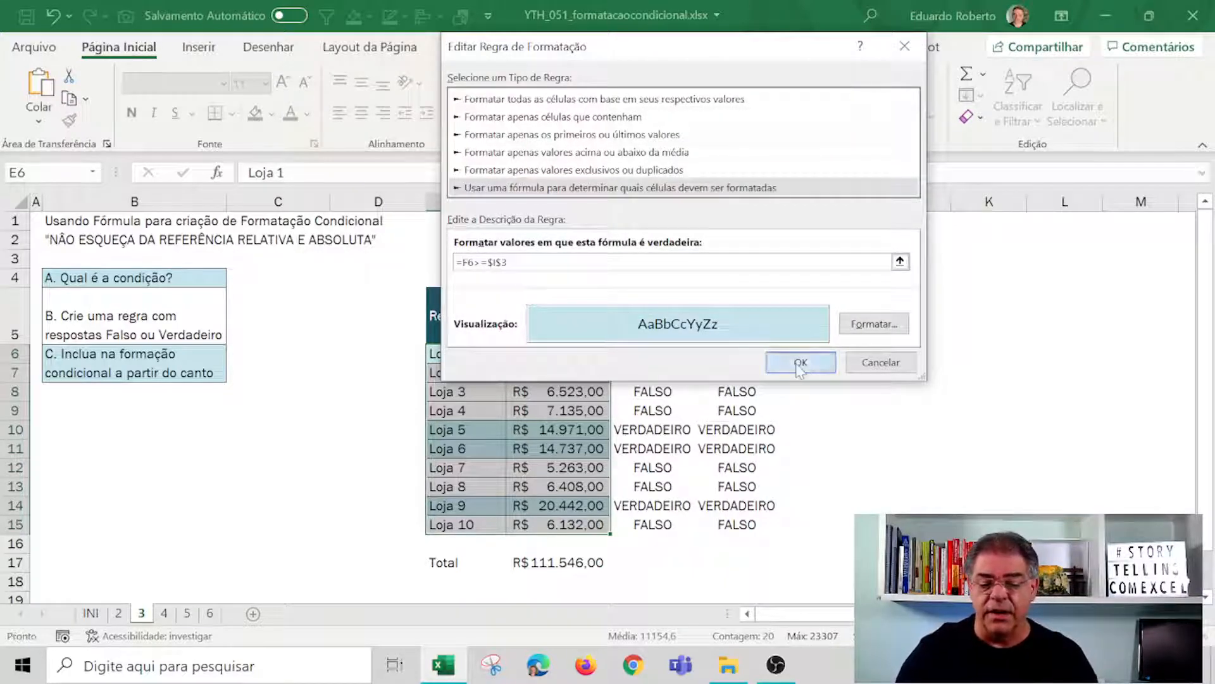
left_click(1044, 331)
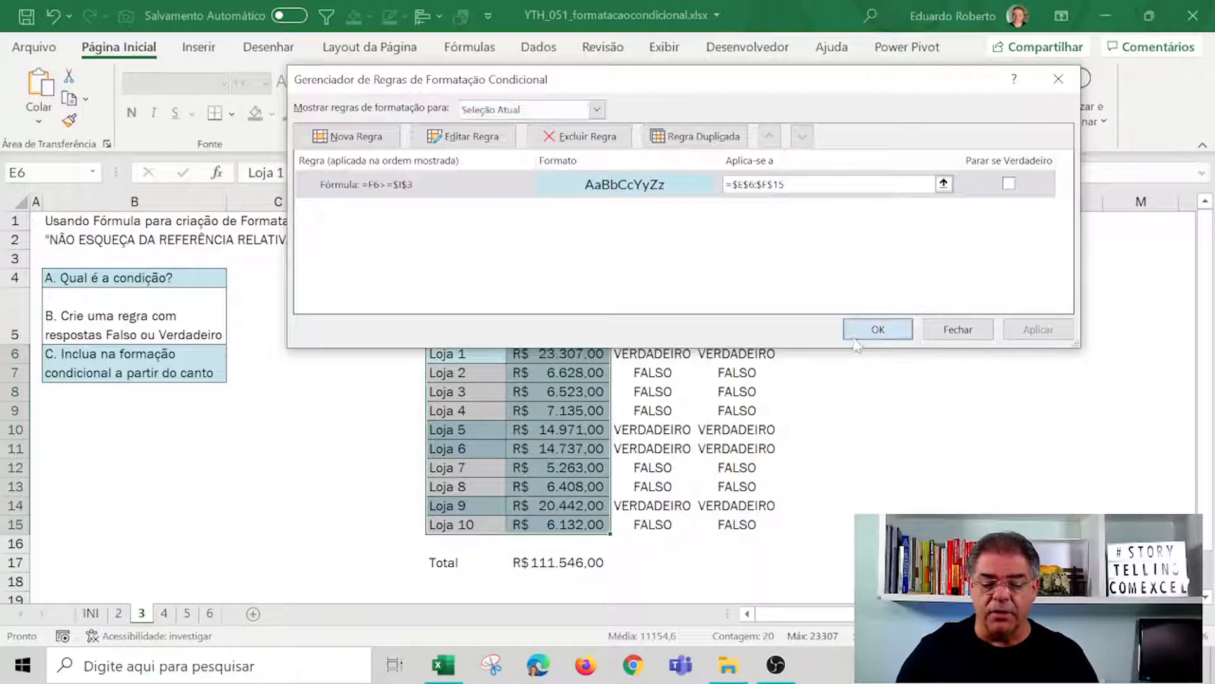
left_click(877, 329)
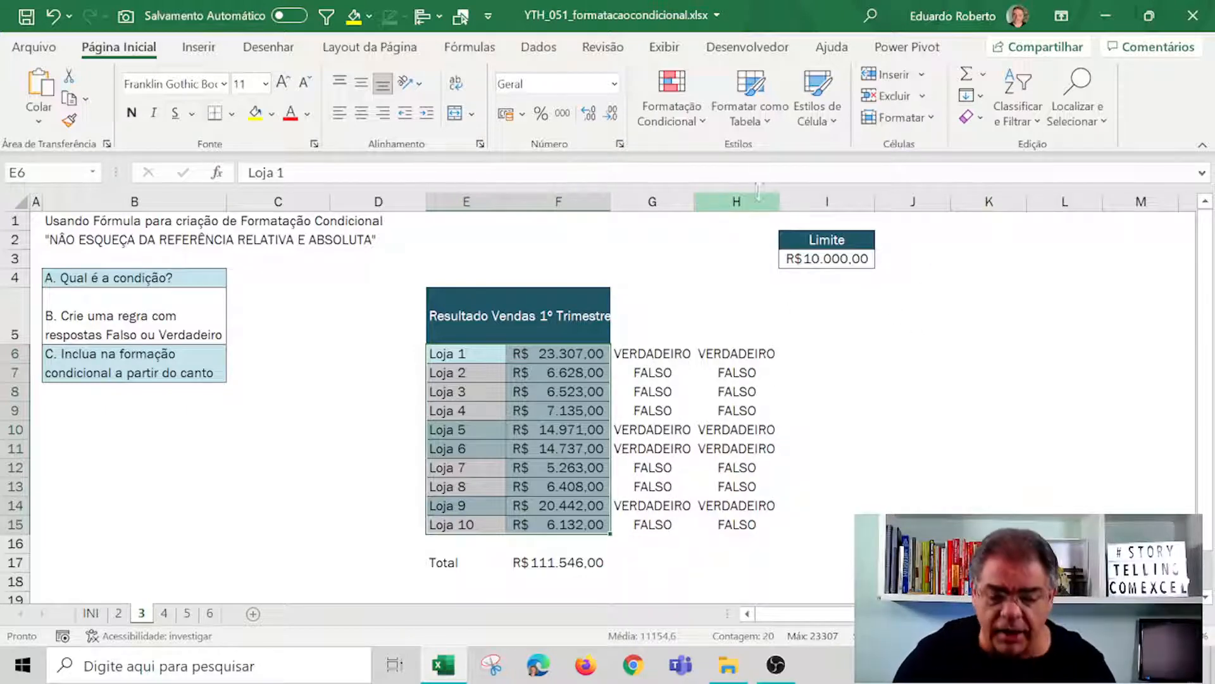
Edit the existing conditional formatting rule on E6:F15 so its formula locks the column, =$F6>=$I$3.
left_click(672, 104)
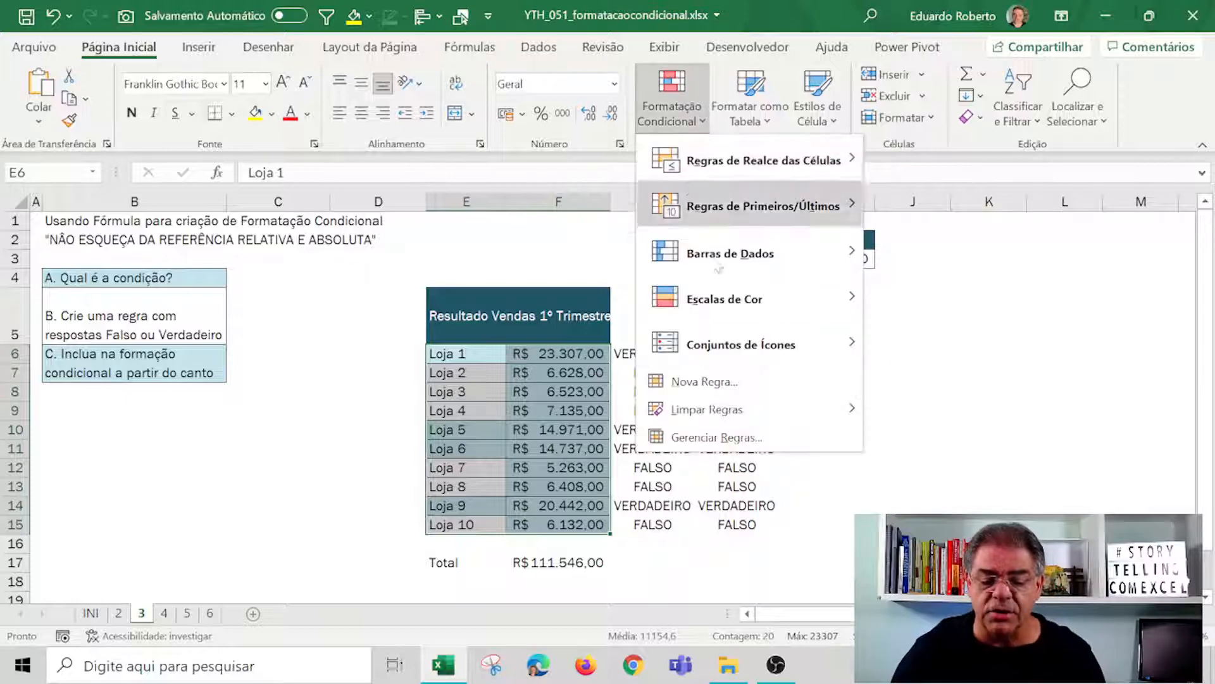
left_click(736, 438)
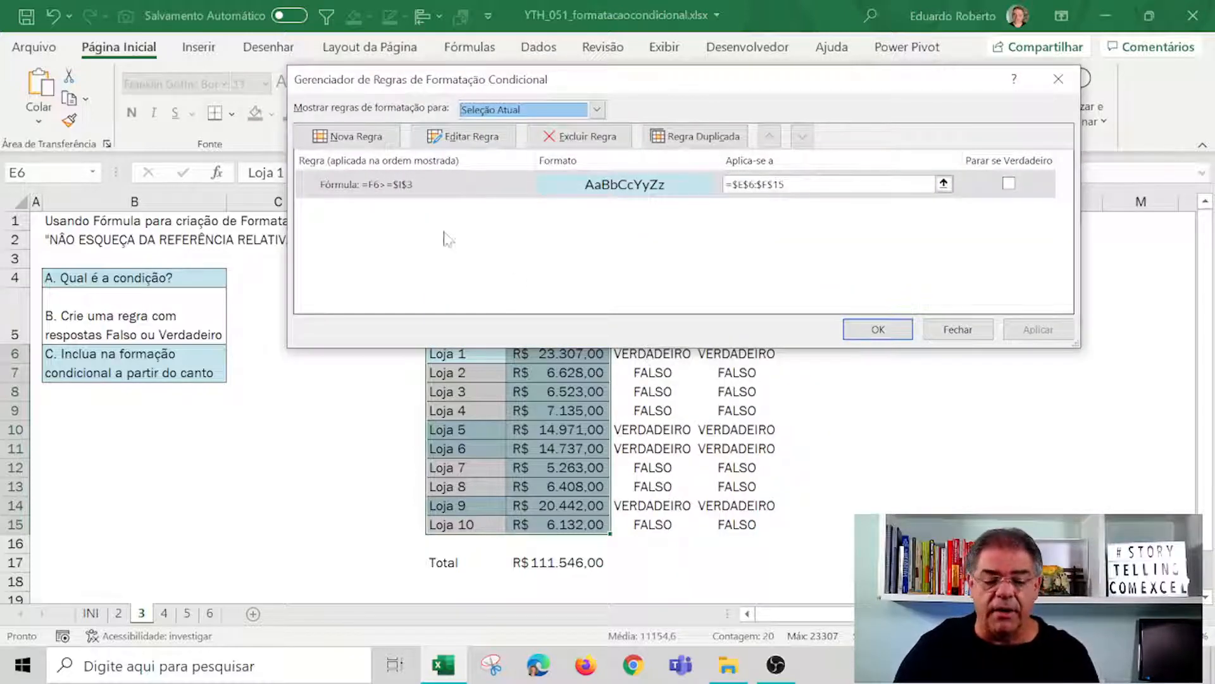
left_click(393, 184)
left_click(443, 135)
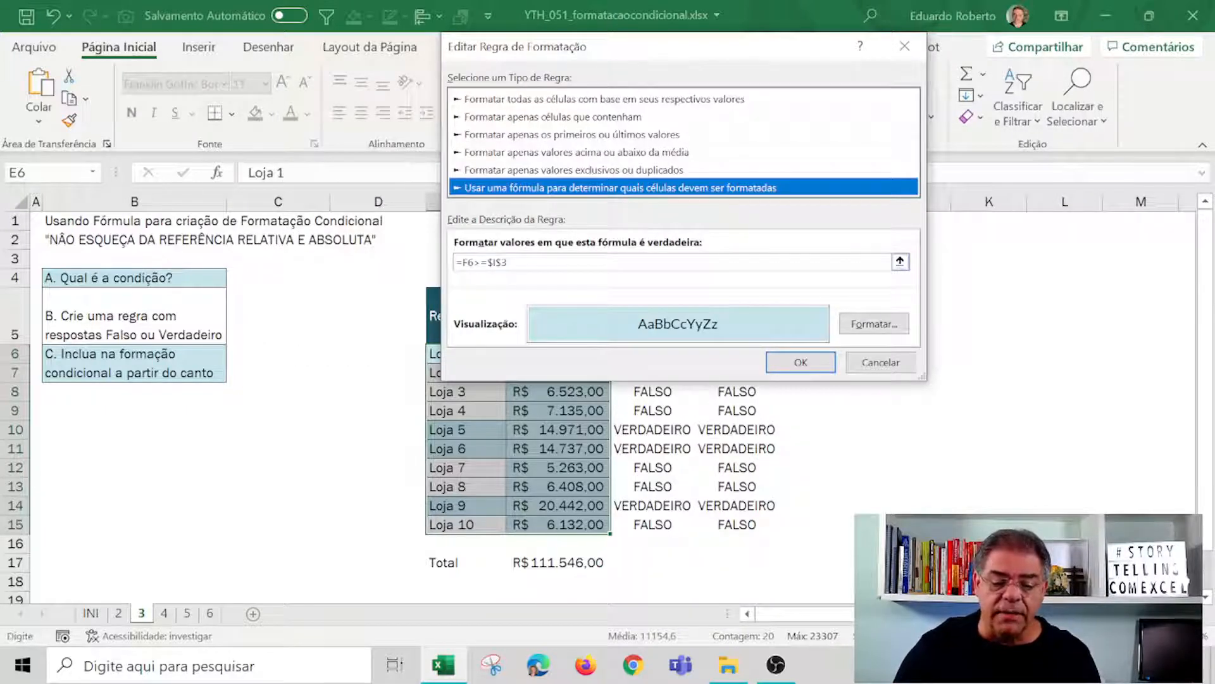
left_click(461, 262)
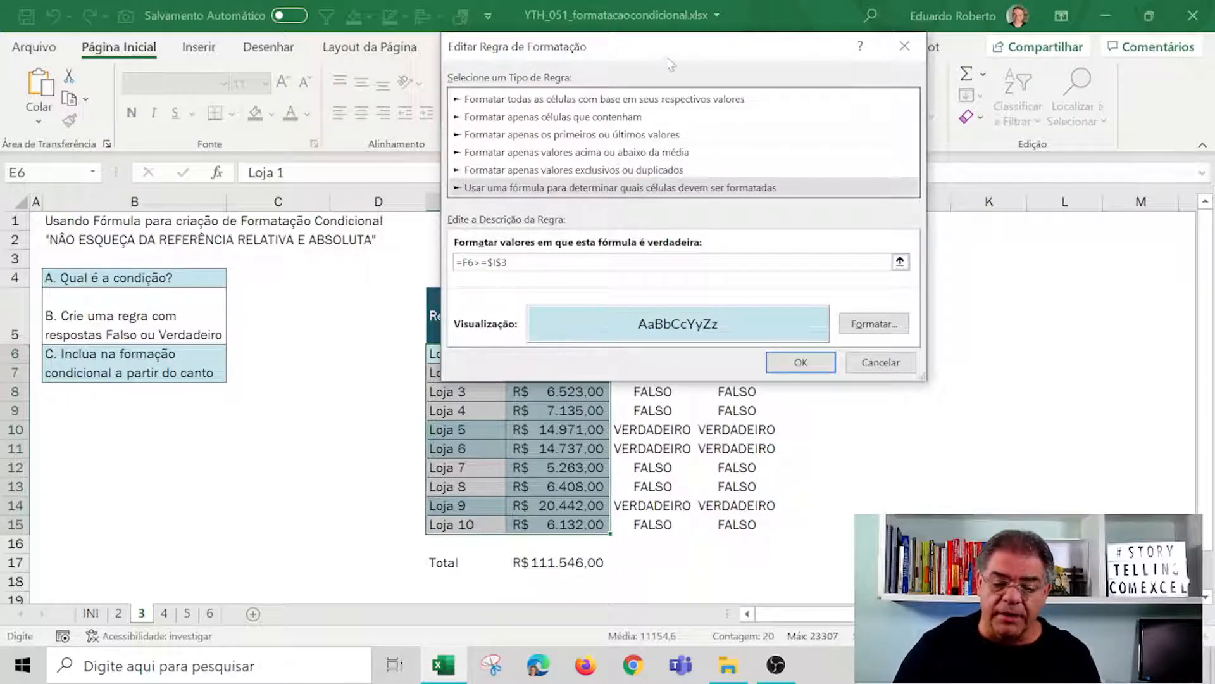
left_click_drag(671, 63, 809, 71)
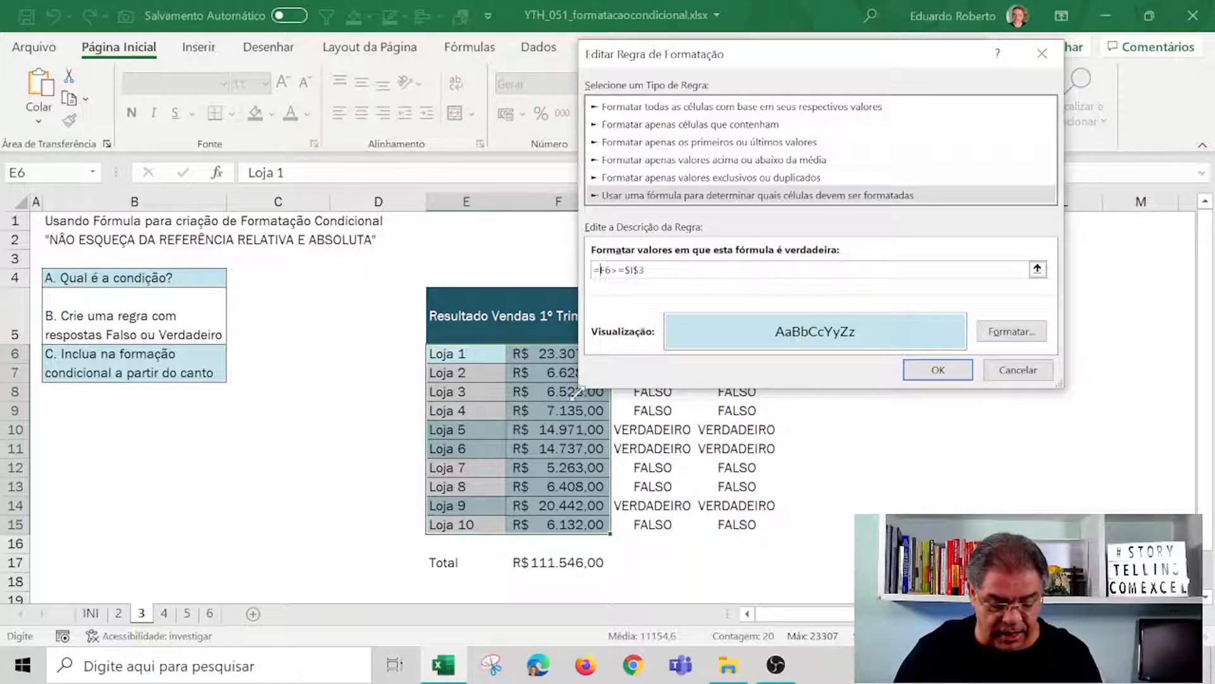
key("F4")
key("F4")
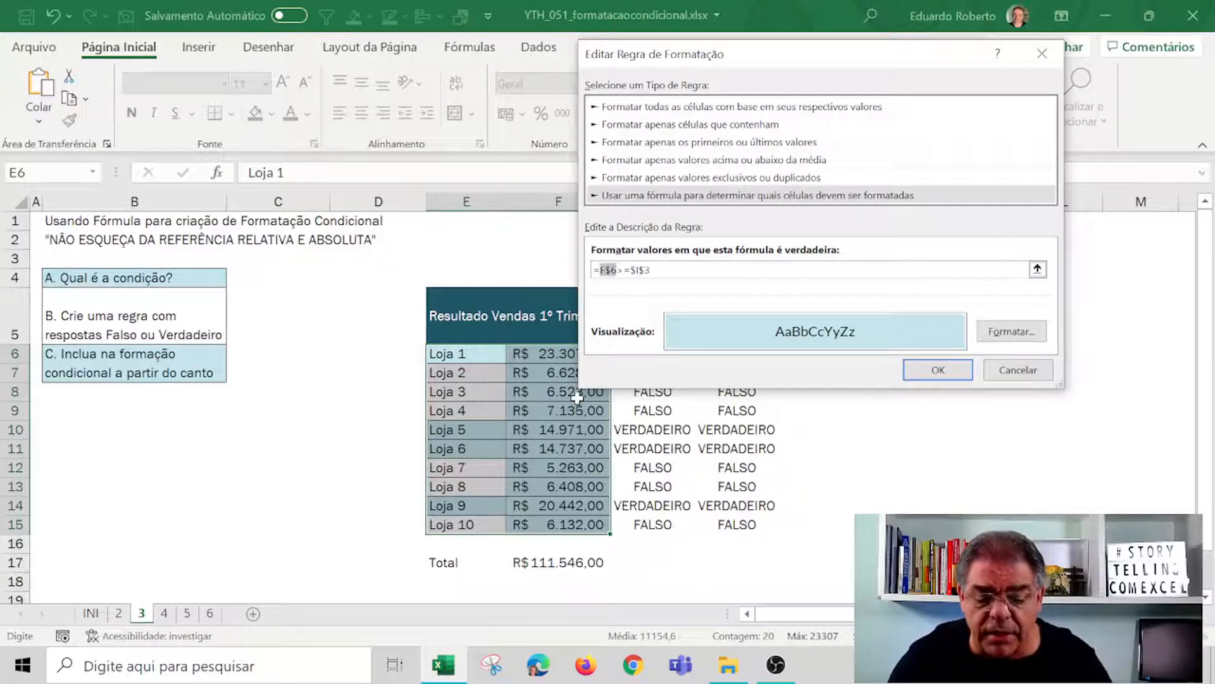
key("F4")
left_click(912, 369)
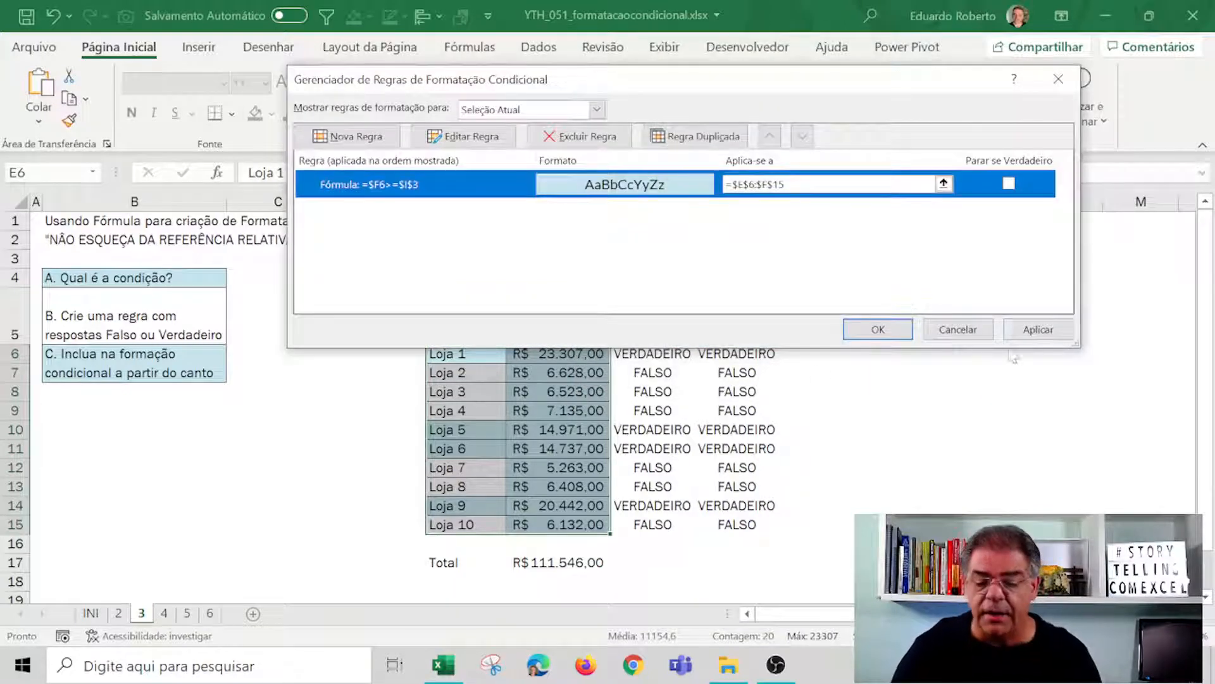
Apply the edited rule to the store table, close the rules manager and deselect the range.
left_click(1038, 328)
left_click(878, 329)
left_click(881, 406)
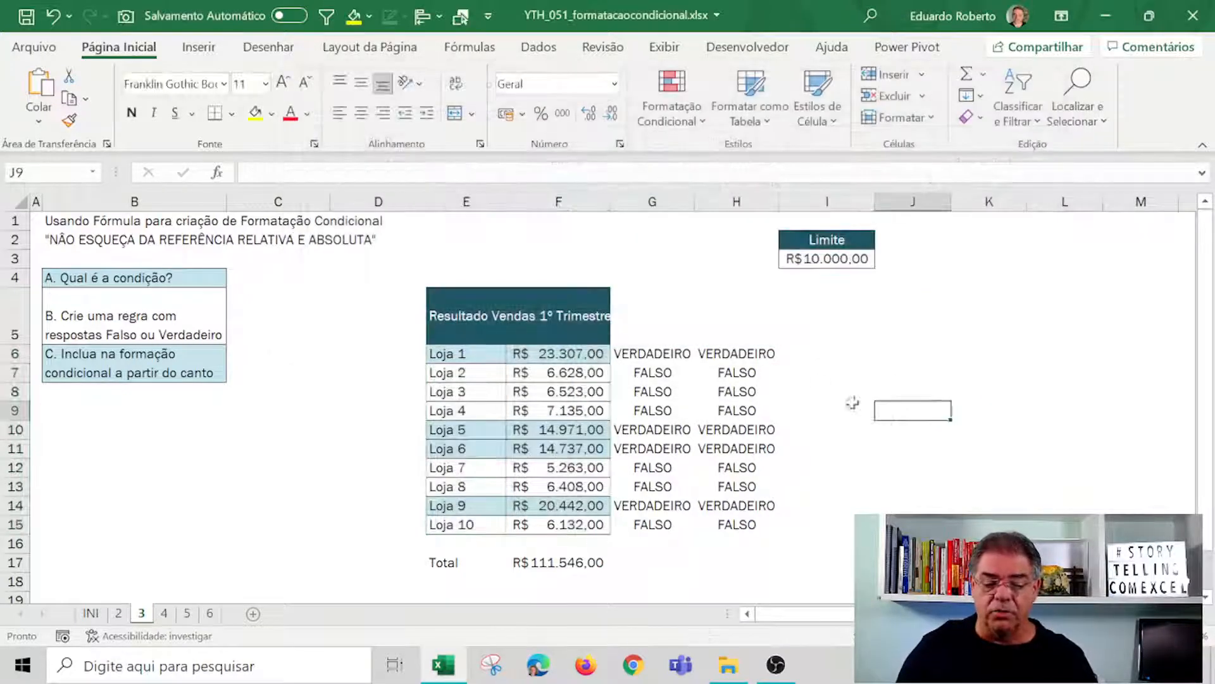
left_click(827, 373)
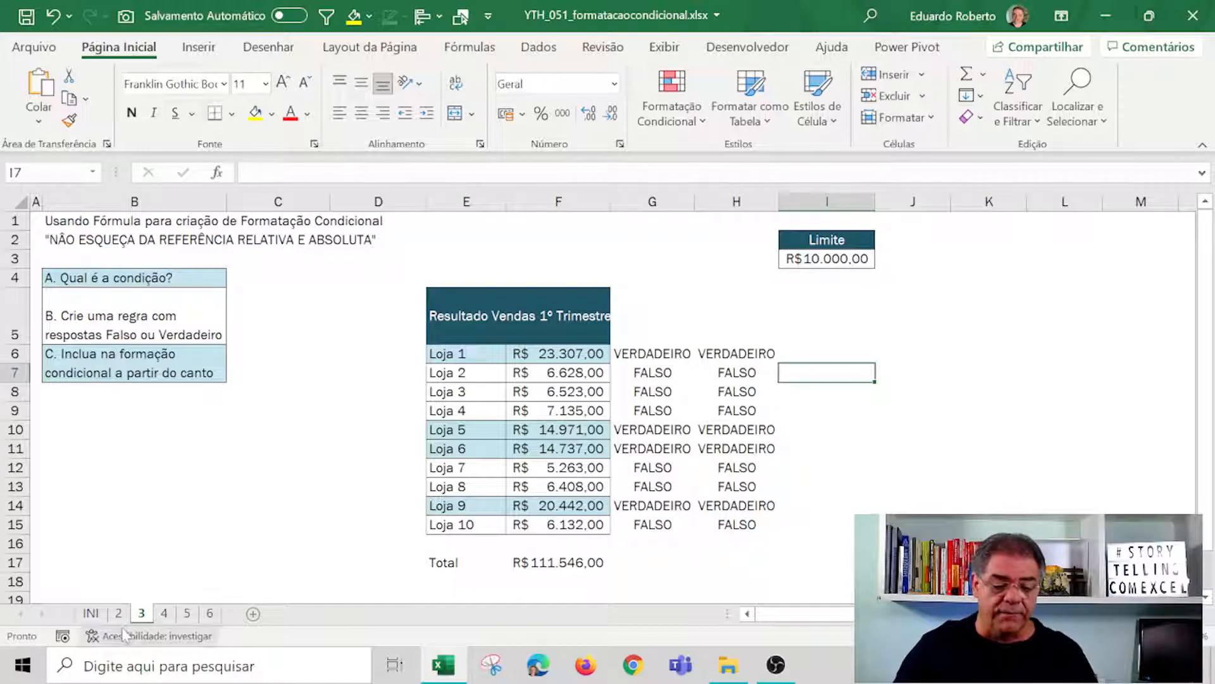
Consult the topic list on sheet INI, and open sheet 4 with the item sales table.
left_click(90, 613)
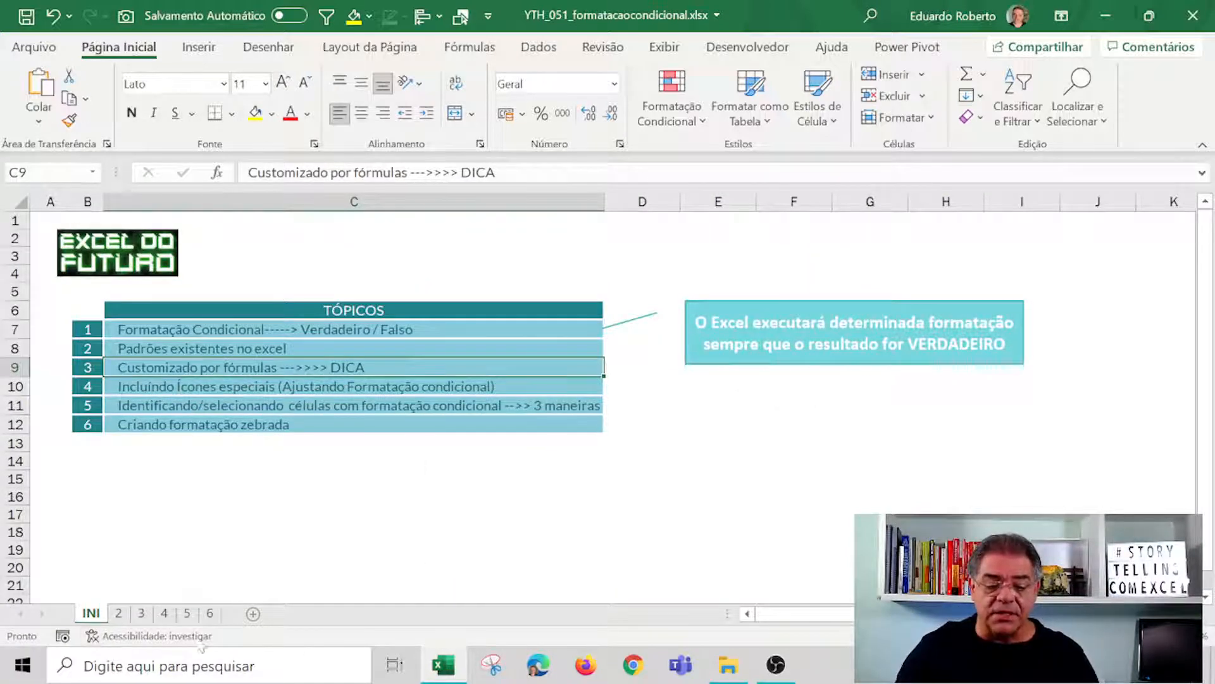
left_click(141, 613)
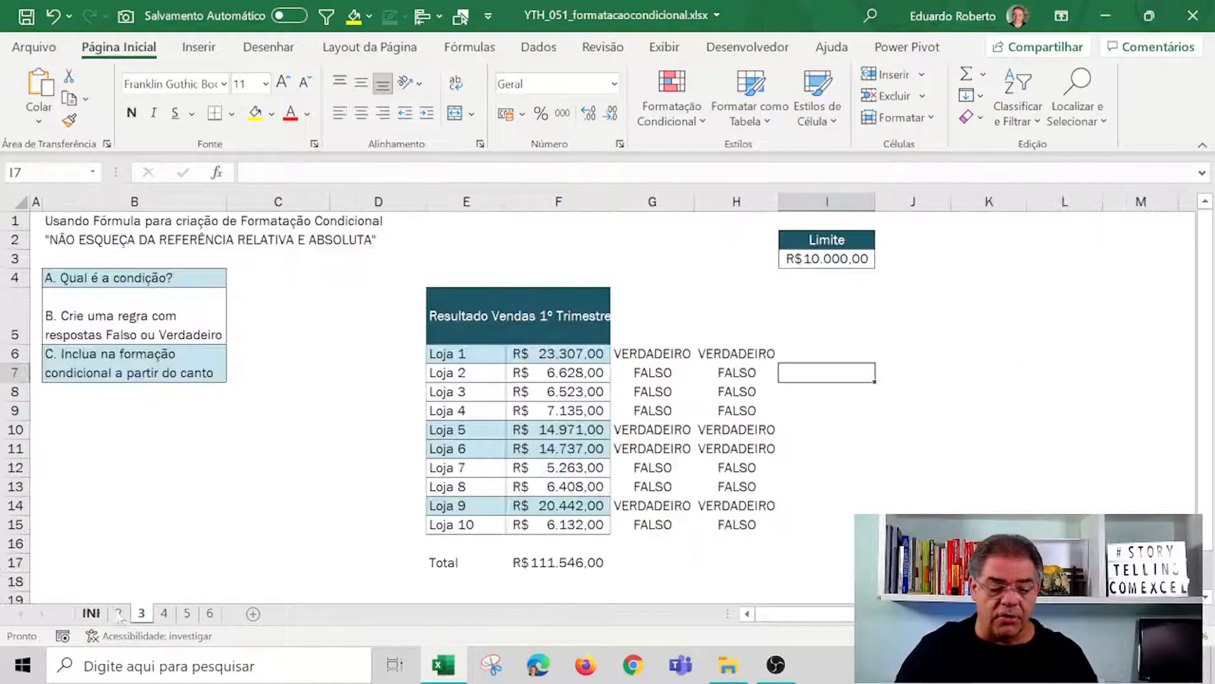
left_click(164, 613)
left_click(620, 513)
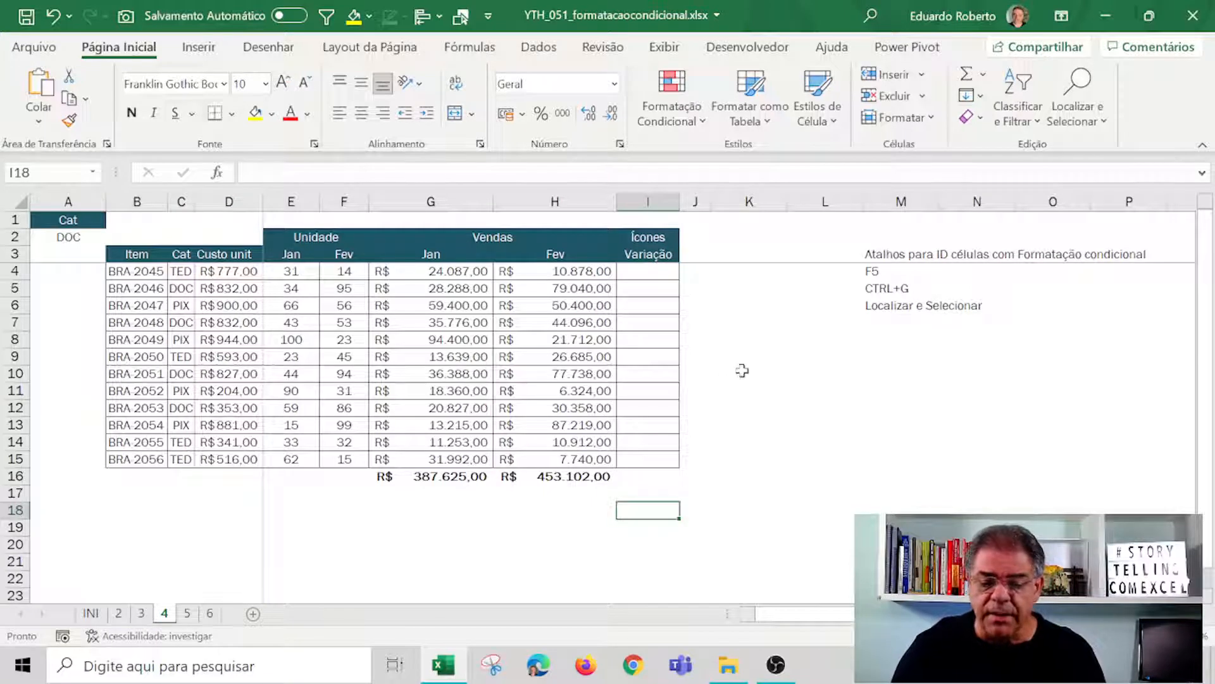
left_click(480, 388)
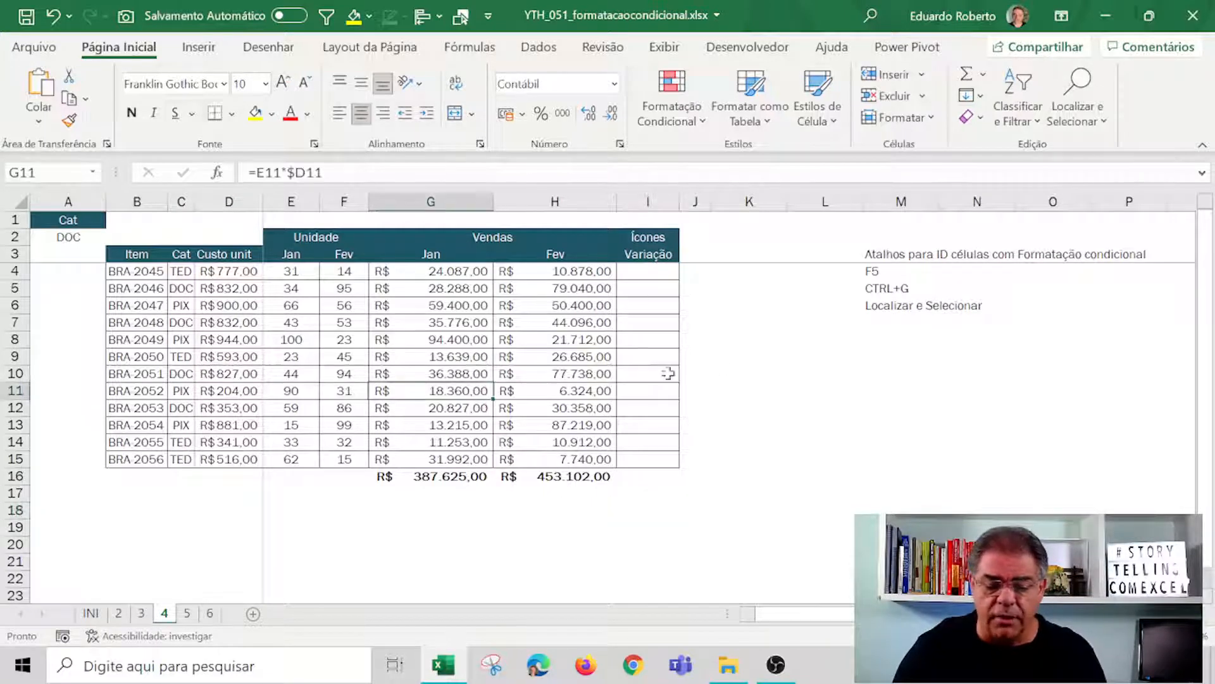
left_click(724, 366)
left_click(569, 319)
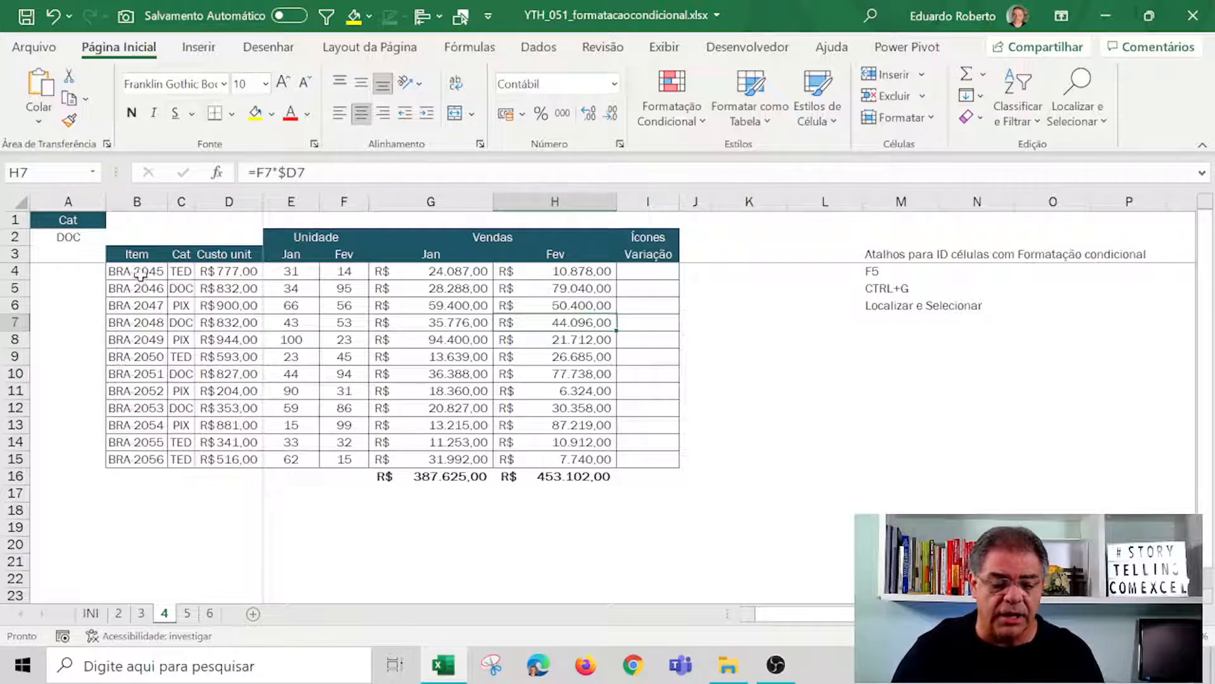
Examine the item rows from BRA-2045 onward and the category values in the Cat column.
left_click_drag(141, 273, 658, 268)
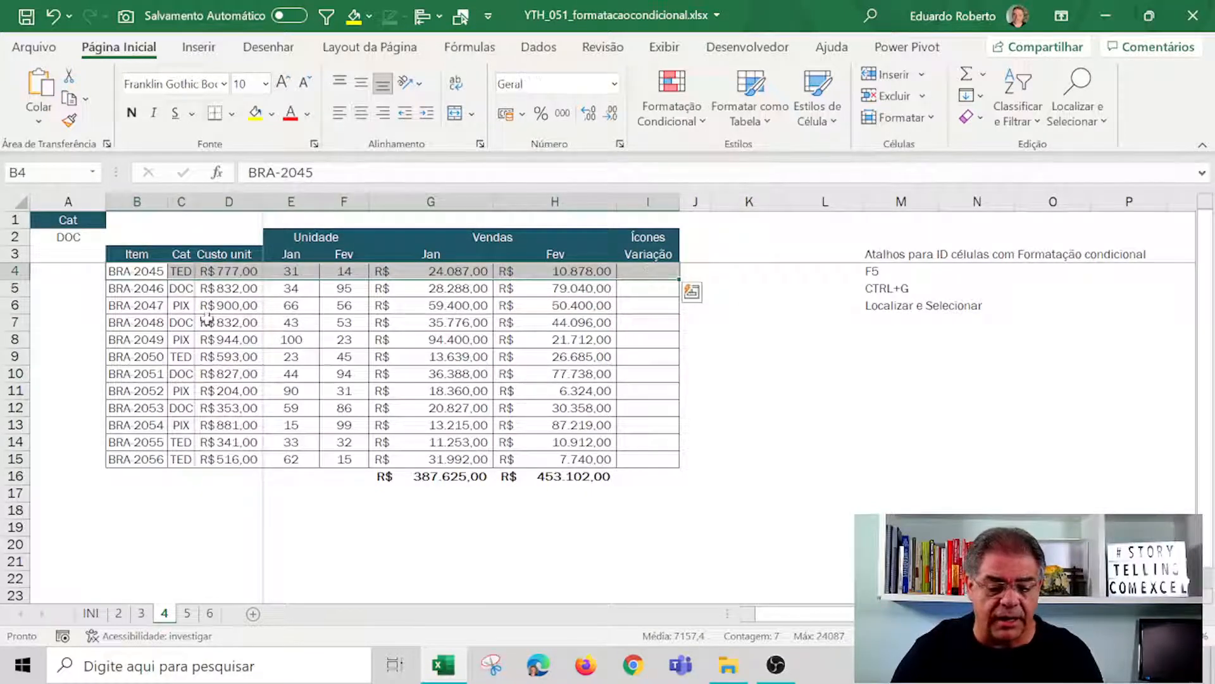
left_click_drag(152, 289, 652, 305)
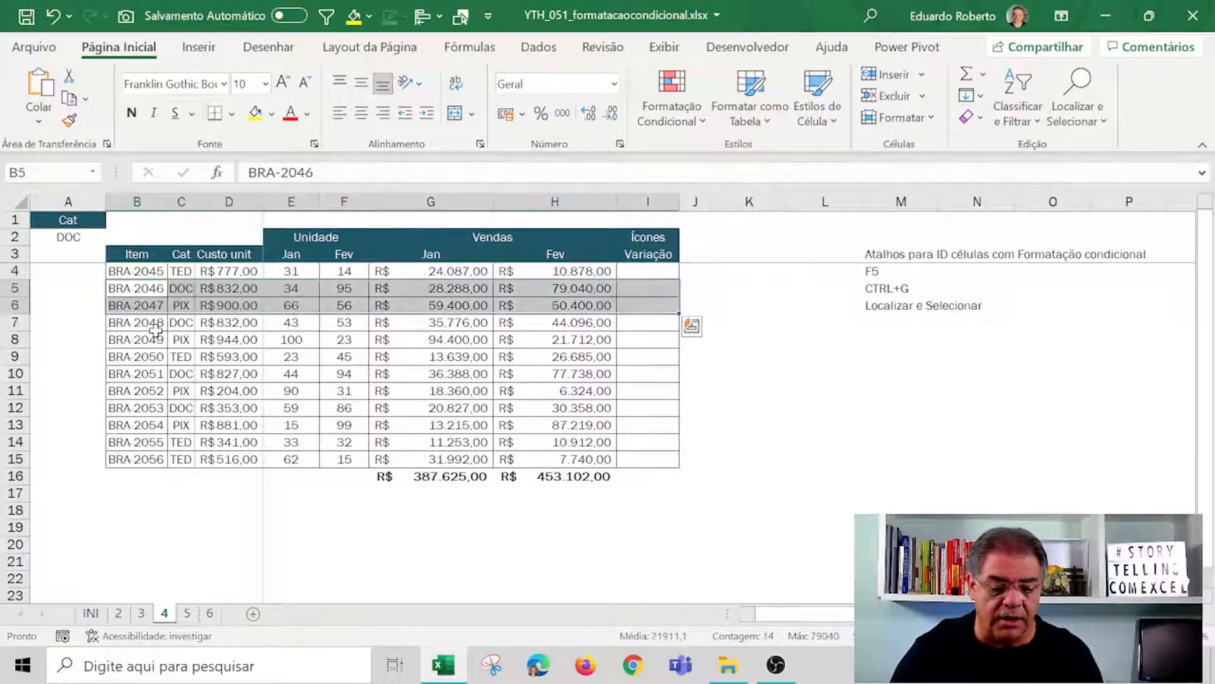
left_click_drag(155, 329, 652, 339)
left_click(189, 271)
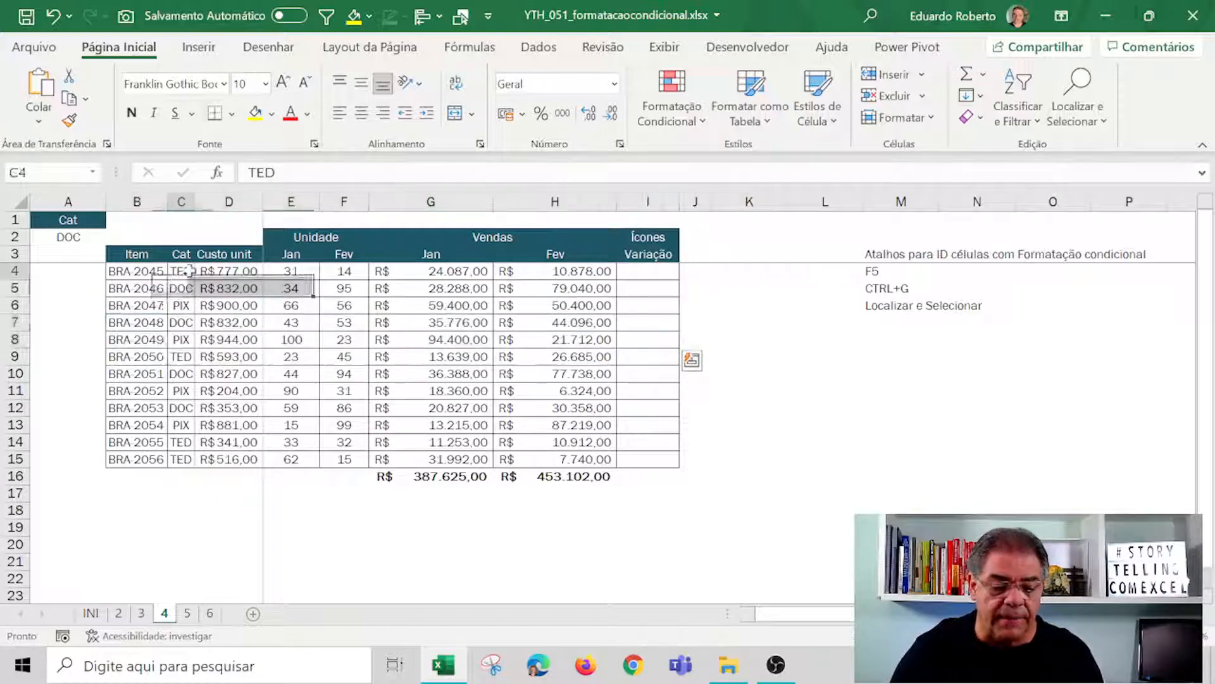
left_click_drag(188, 271, 185, 462)
Try the TED and DOC options for the category in cell A2, and set it to PIX.
left_click(82, 239)
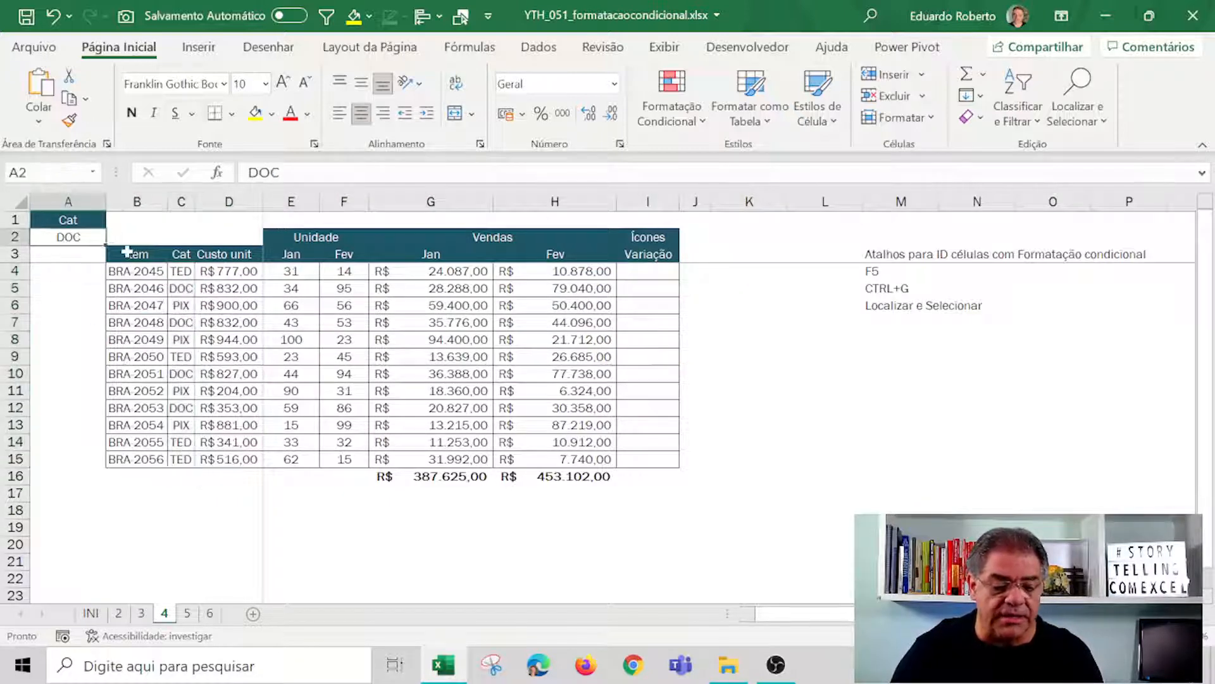
left_click(115, 238)
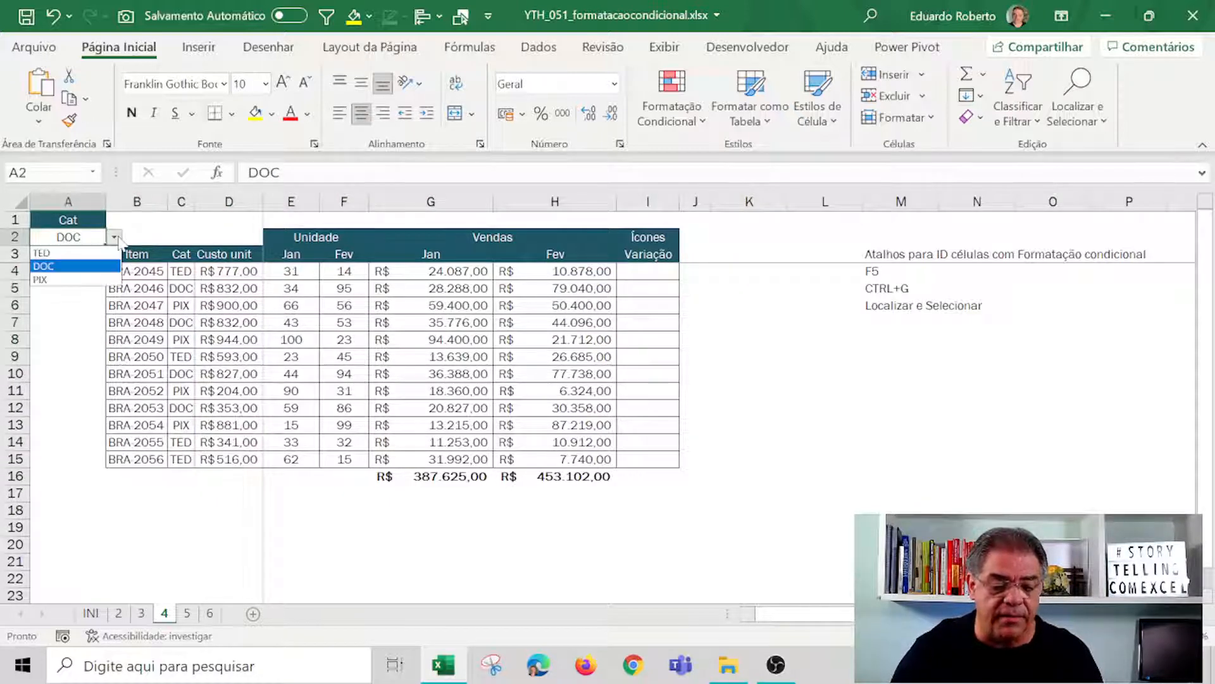
left_click(82, 252)
left_click(115, 237)
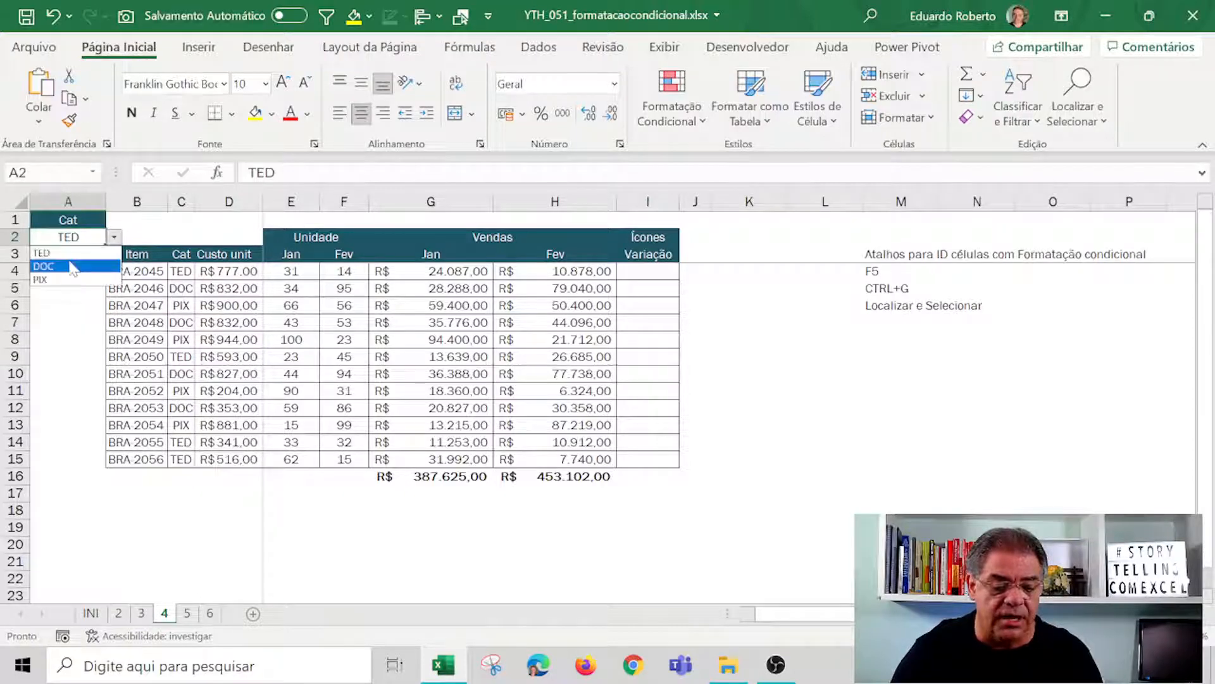
left_click(69, 266)
left_click(114, 237)
left_click(49, 280)
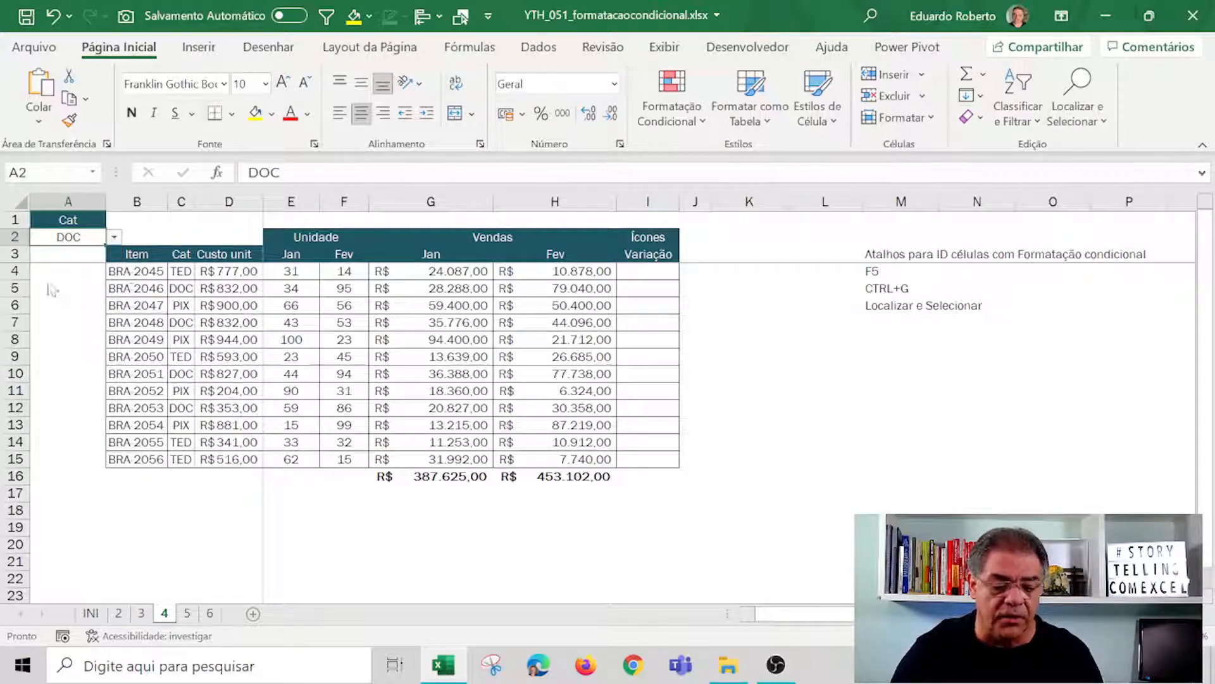
Compare the Cat values of the first item rows with the category chosen in A2.
left_click_drag(178, 270, 182, 306)
left_click(183, 481)
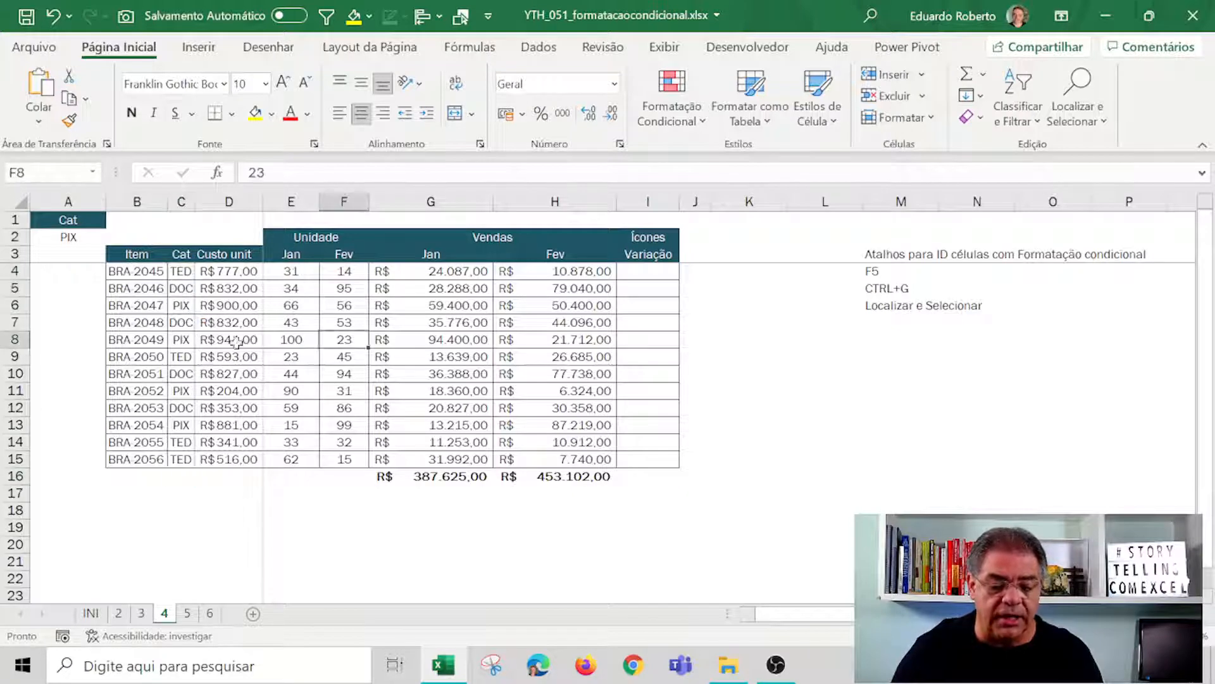
left_click(180, 305)
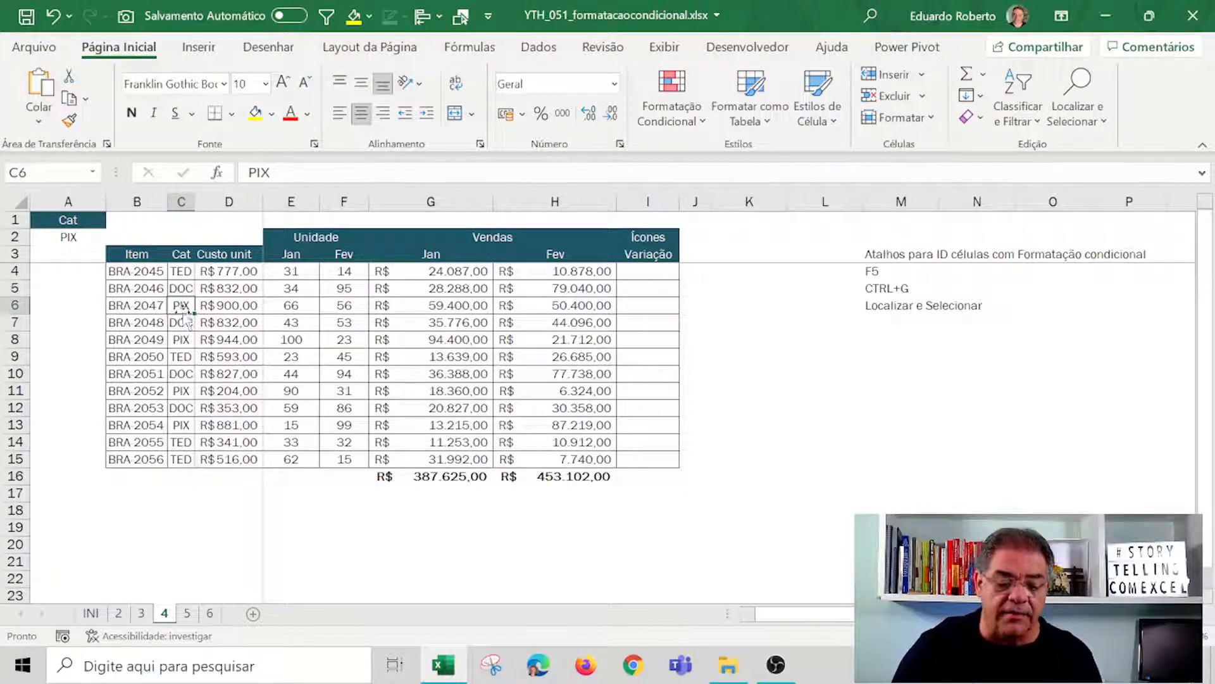
left_click(136, 274)
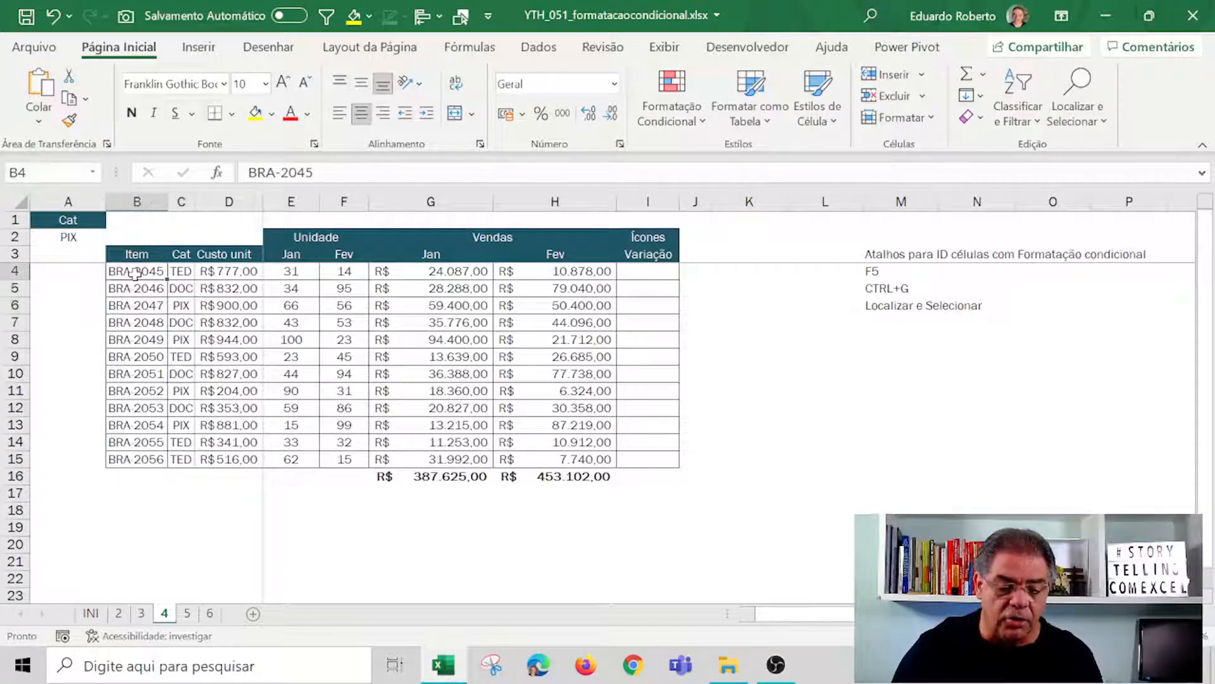
left_click(179, 305)
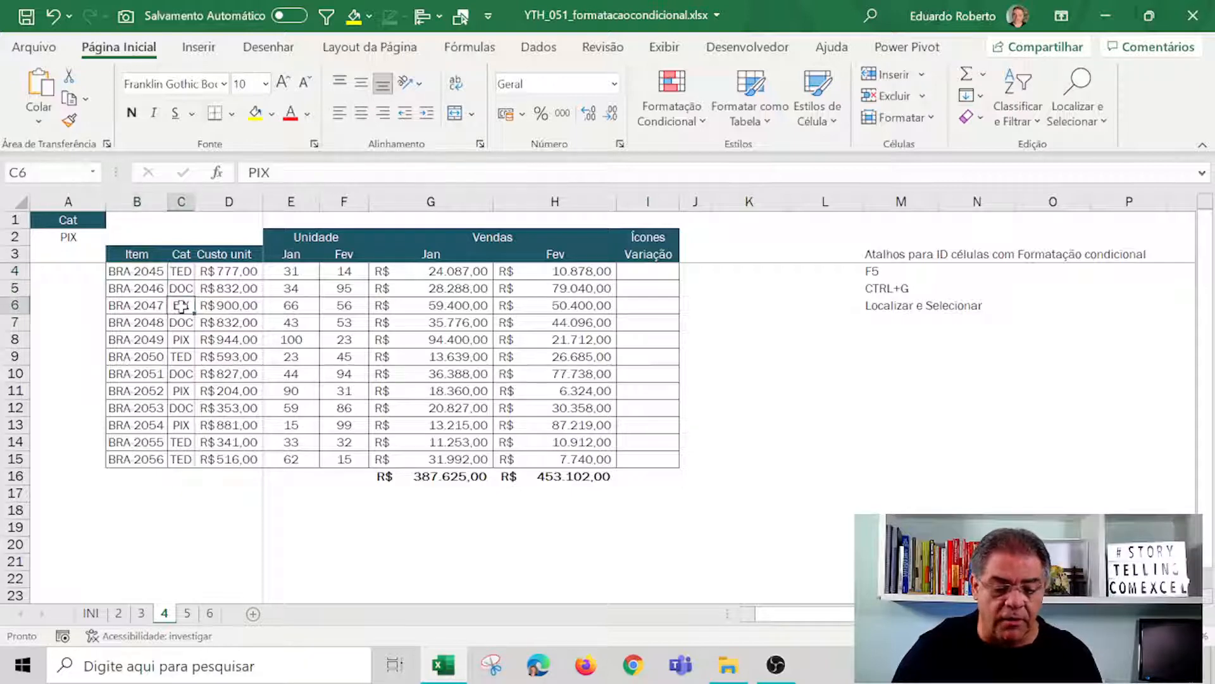
left_click(143, 274)
left_click(181, 272)
left_click(140, 288)
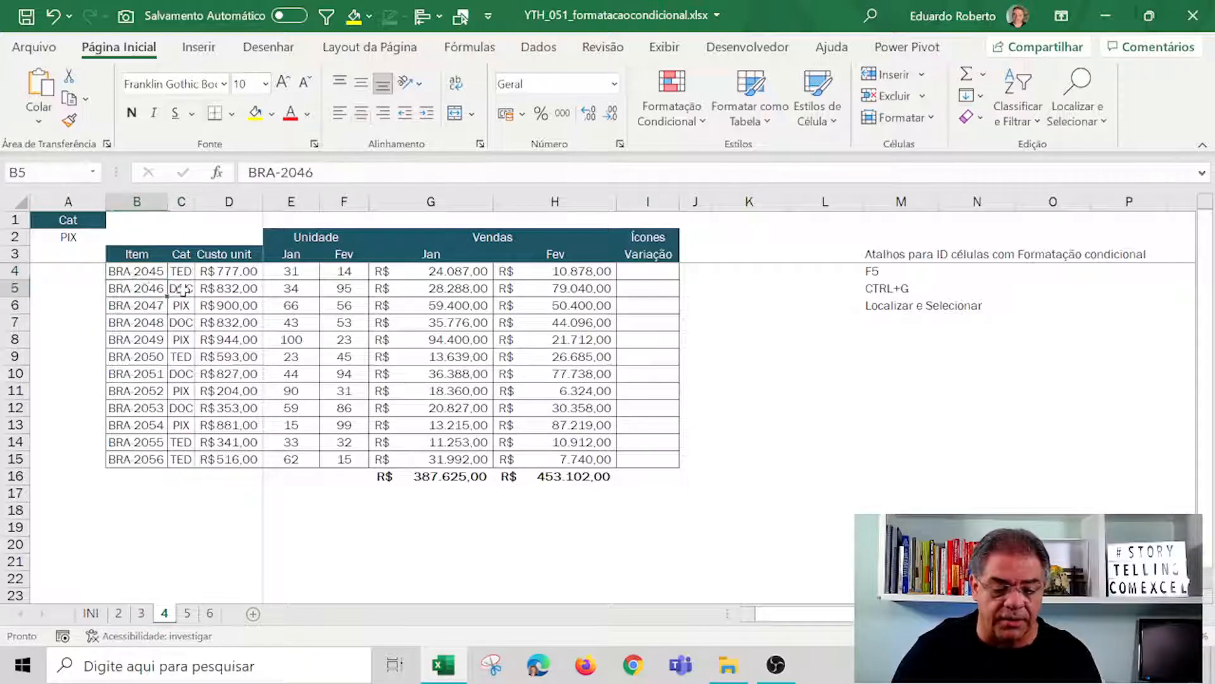
left_click(181, 290)
Start a formula-based conditional formatting rule for B4:H15 with the condition =$C4=$A$2.
left_click_drag(144, 267, 595, 457)
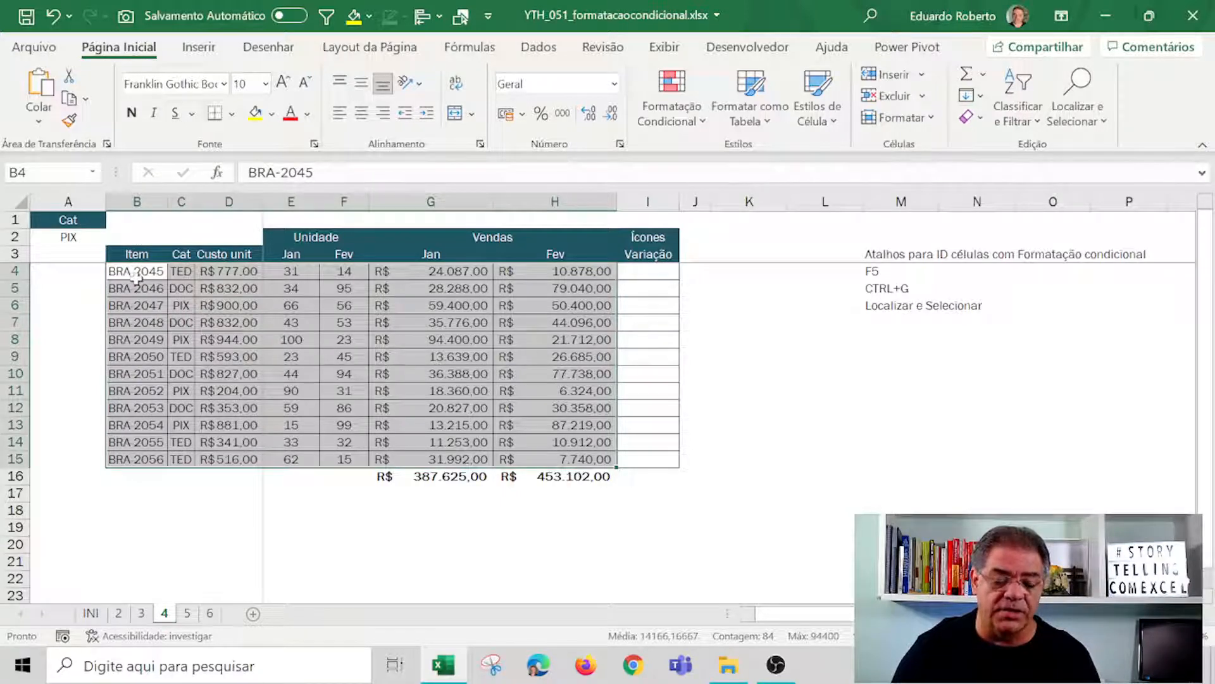
left_click(660, 112)
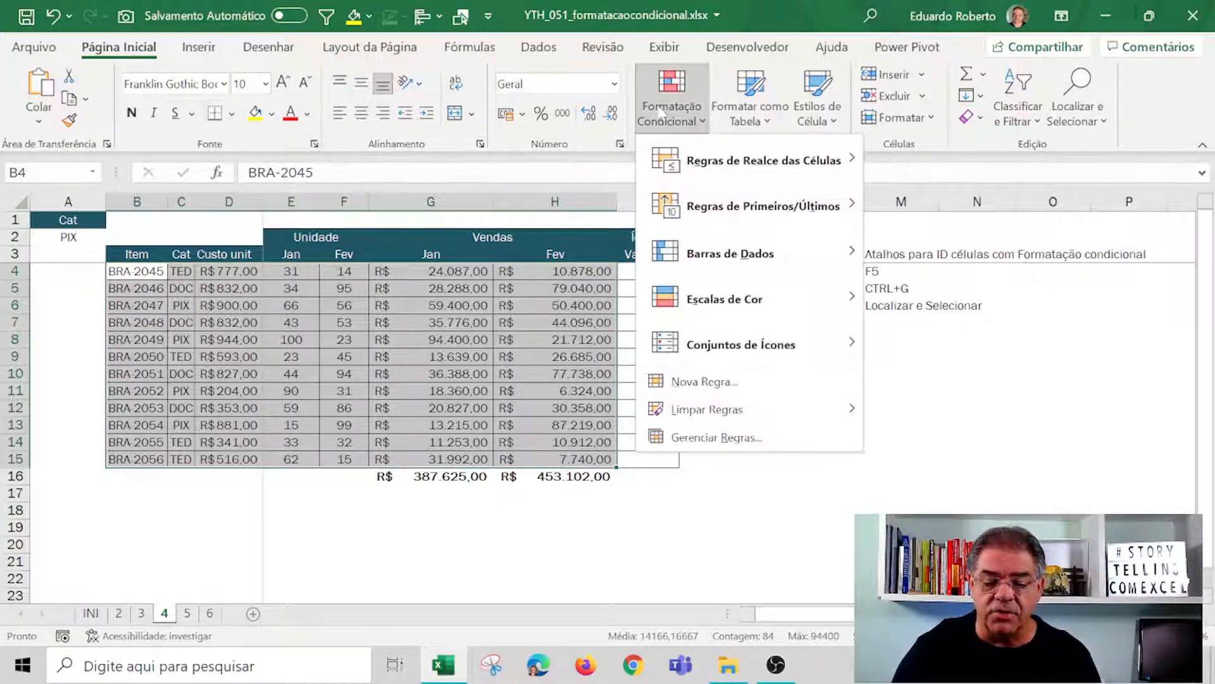
left_click(703, 381)
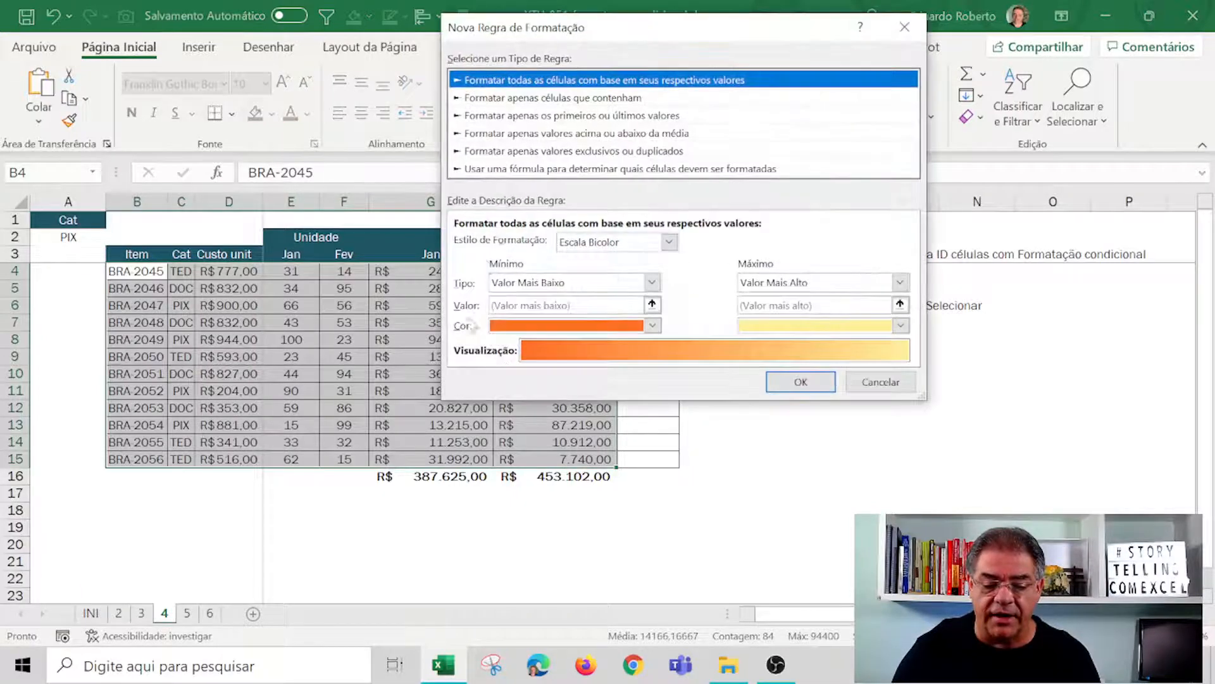
left_click(493, 170)
left_click(493, 243)
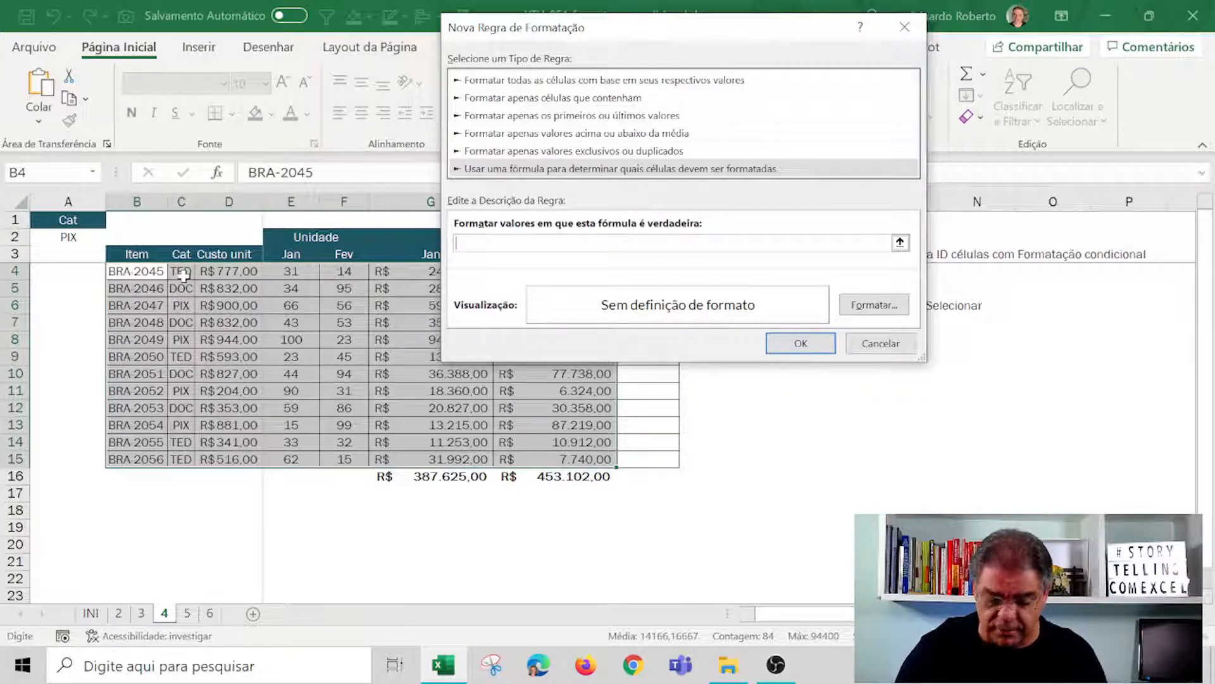
type("=")
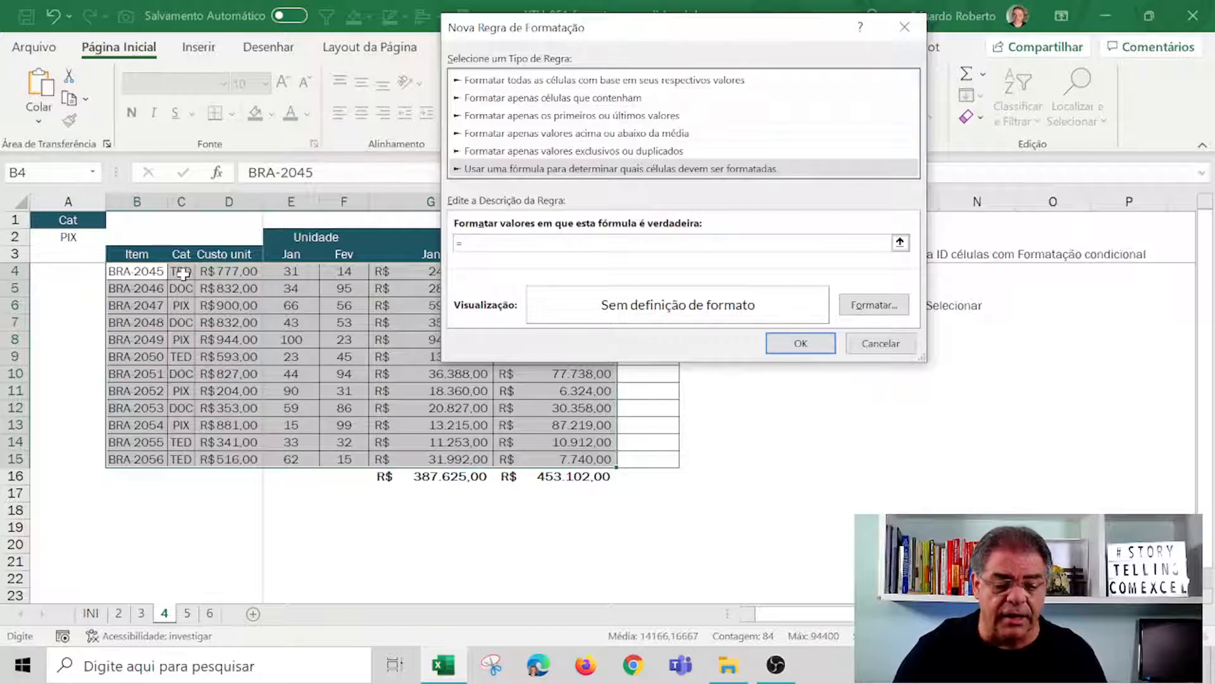
left_click(183, 274)
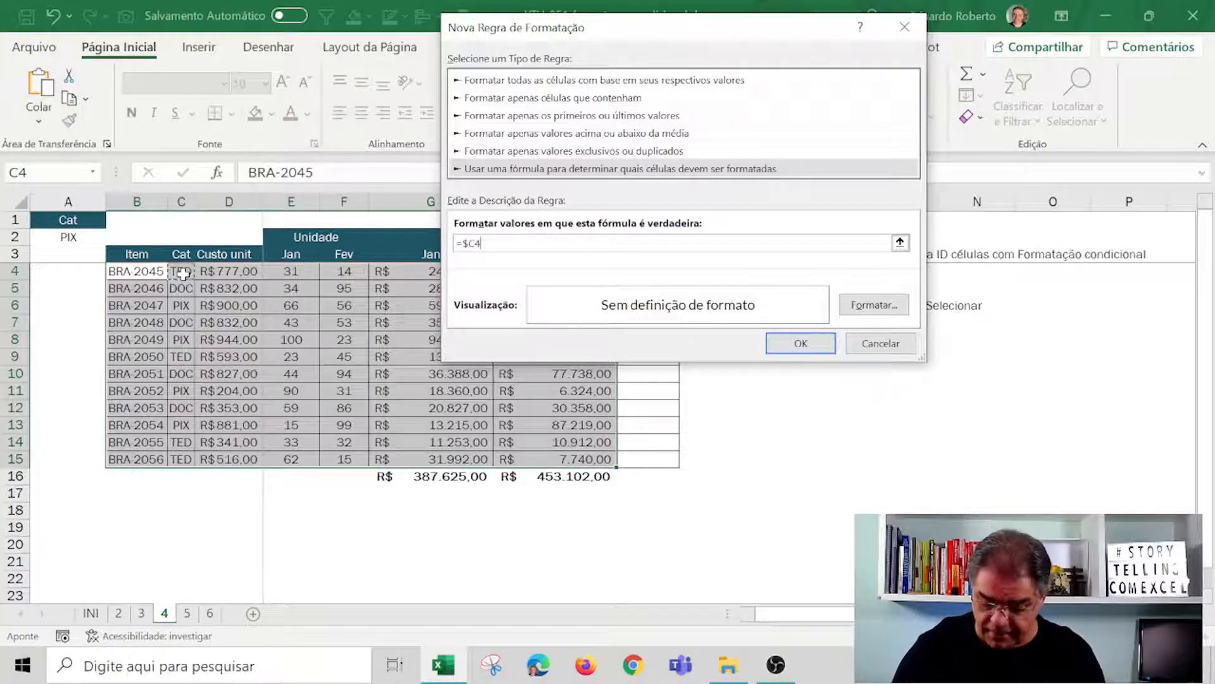
type("=")
left_click(82, 241)
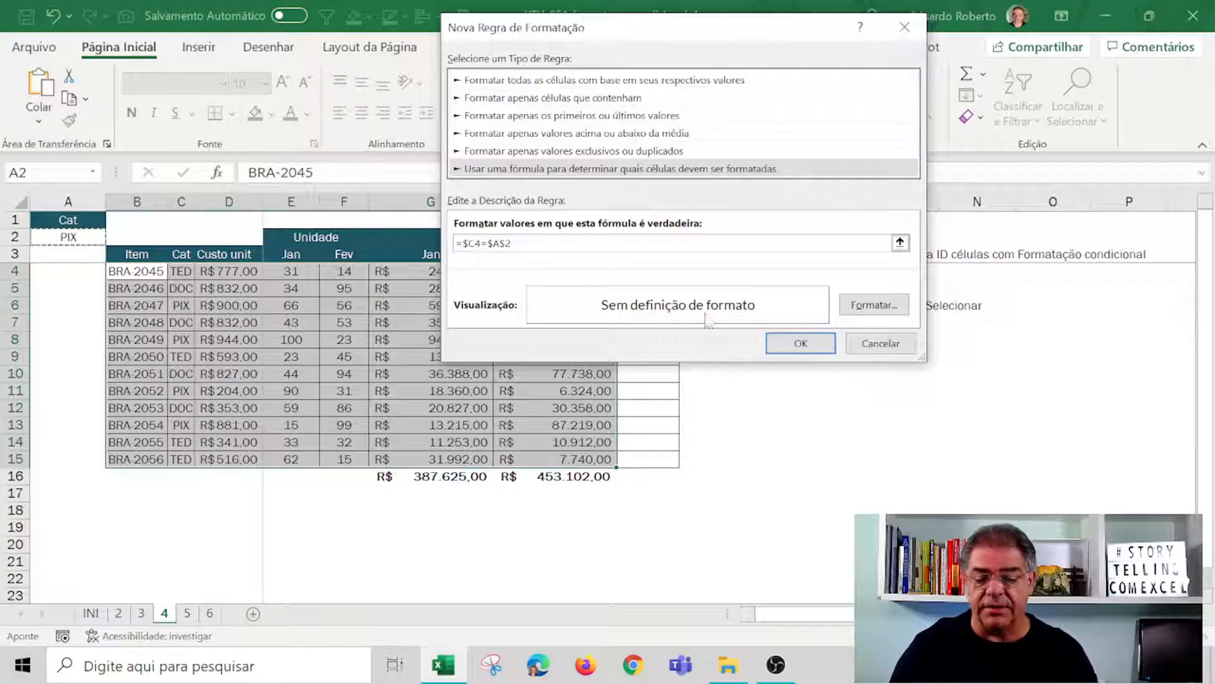
Give the new category rule a light green background fill.
left_click(874, 304)
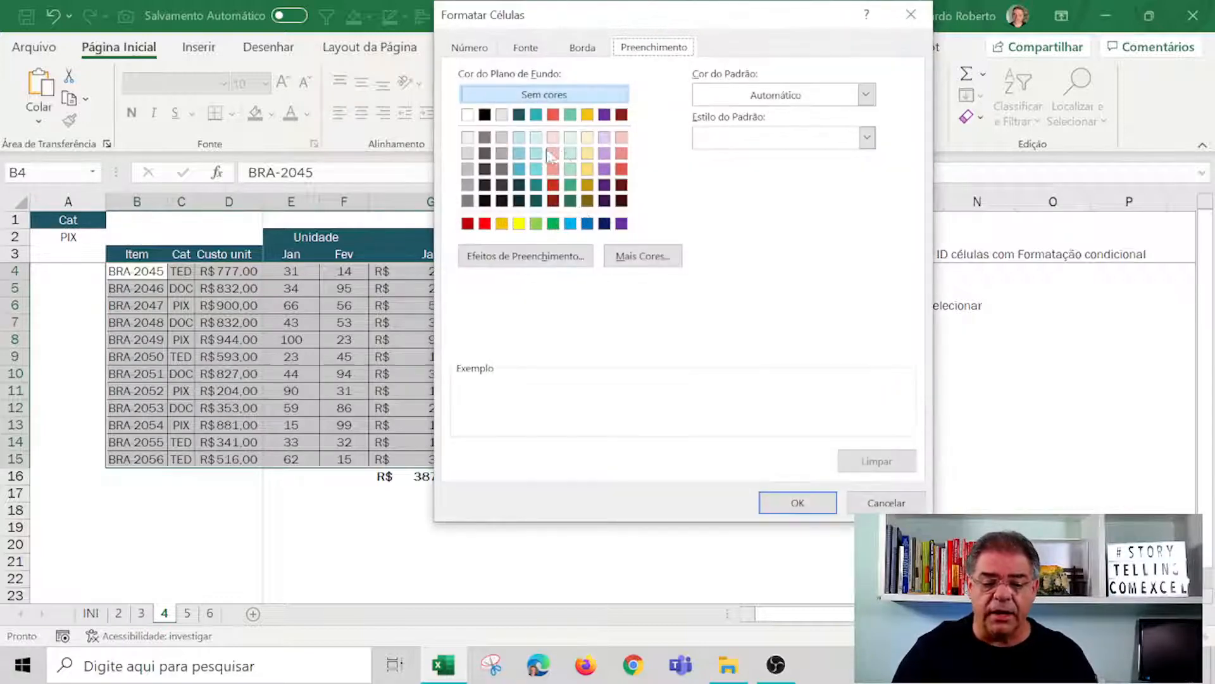
left_click(570, 137)
left_click(798, 504)
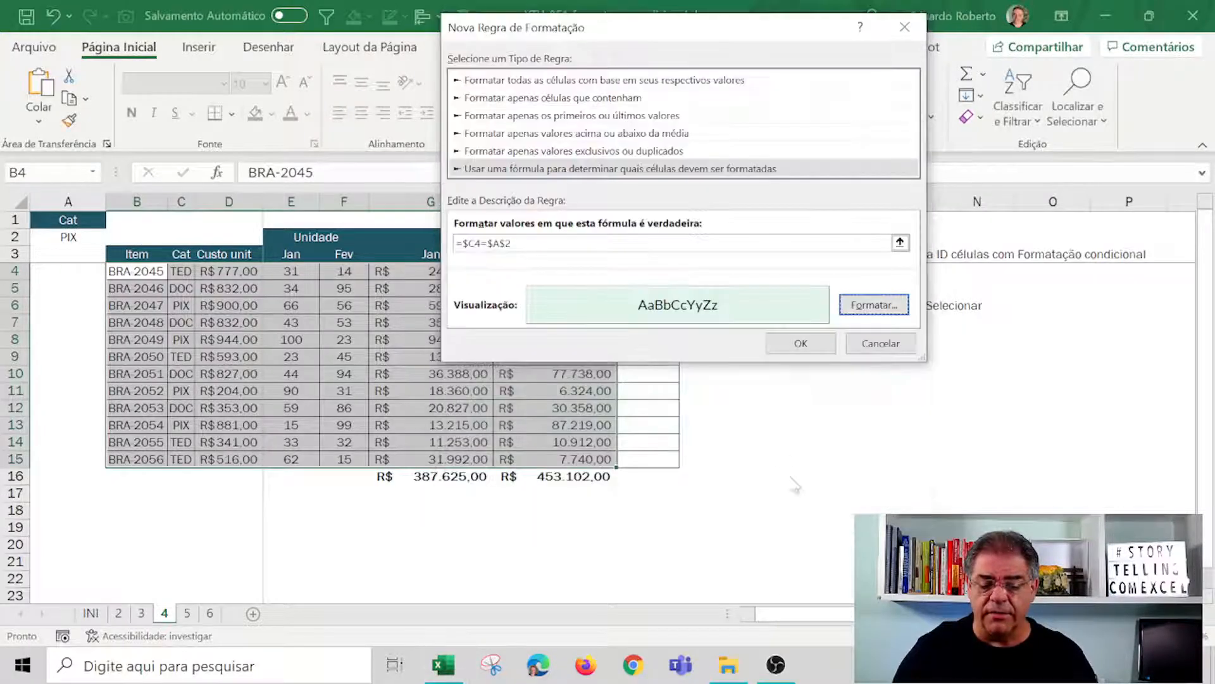
Apply the category rule and test it by setting the category in A2 to TED and finally to DOC.
left_click(802, 345)
left_click(818, 425)
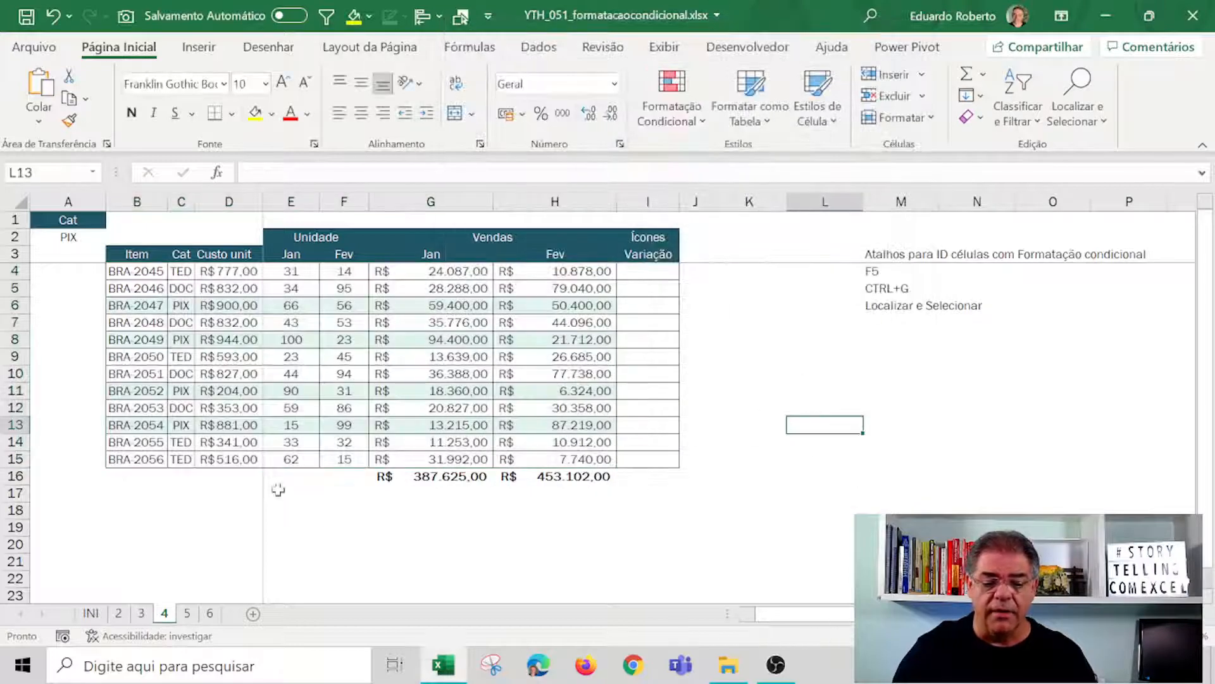
left_click(89, 237)
left_click(114, 237)
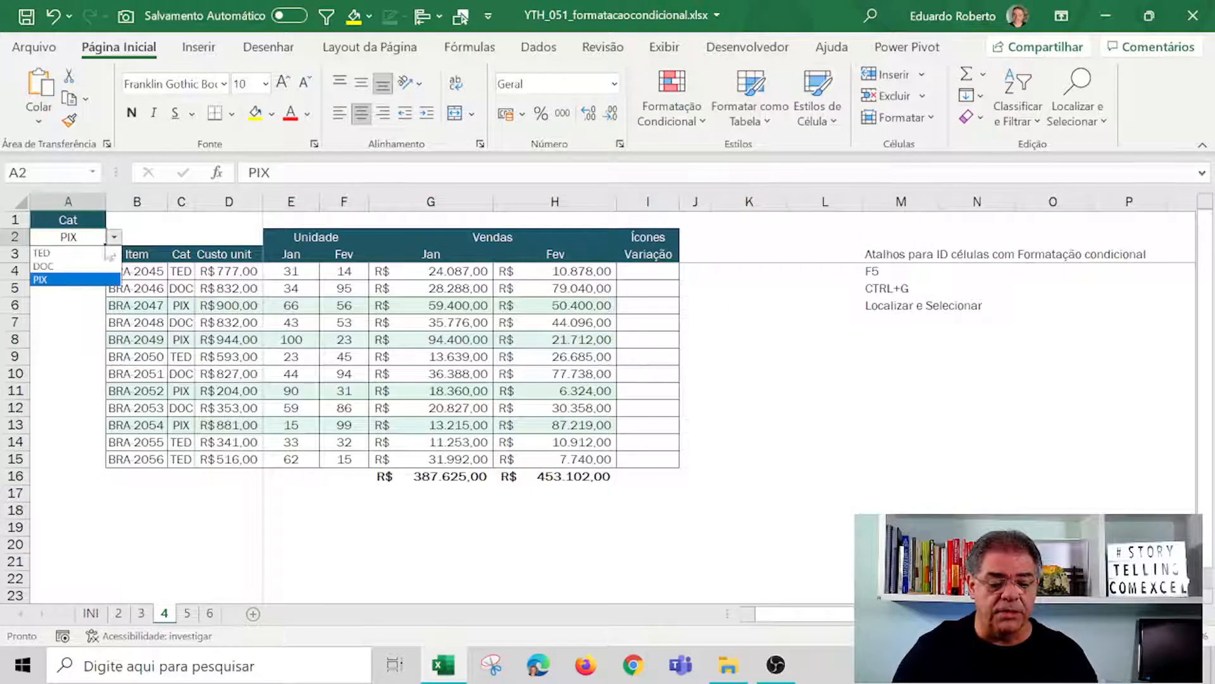
left_click(72, 254)
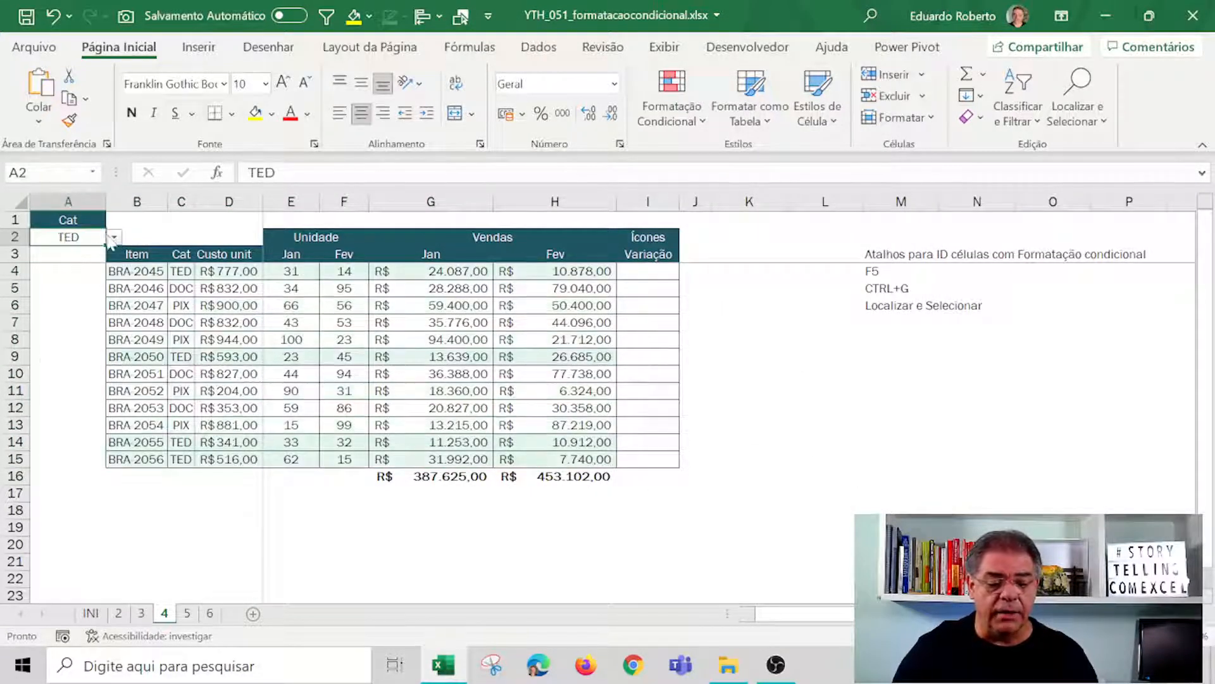
left_click(114, 236)
left_click(47, 262)
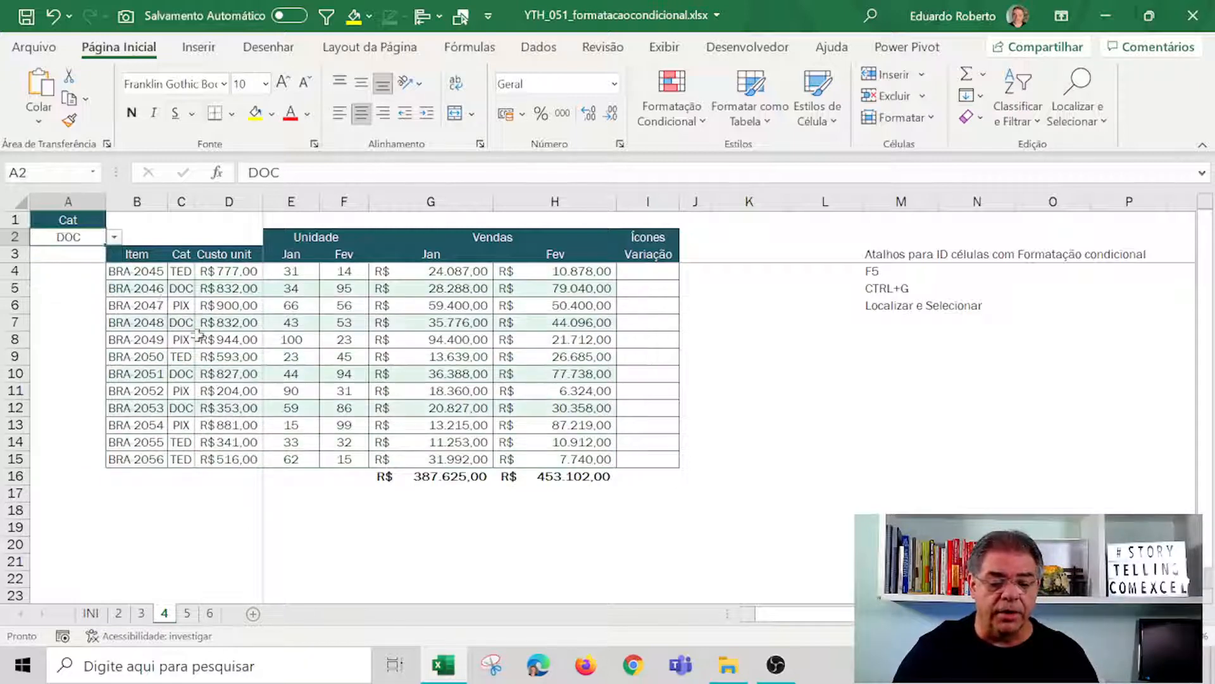
left_click_drag(145, 272, 551, 460)
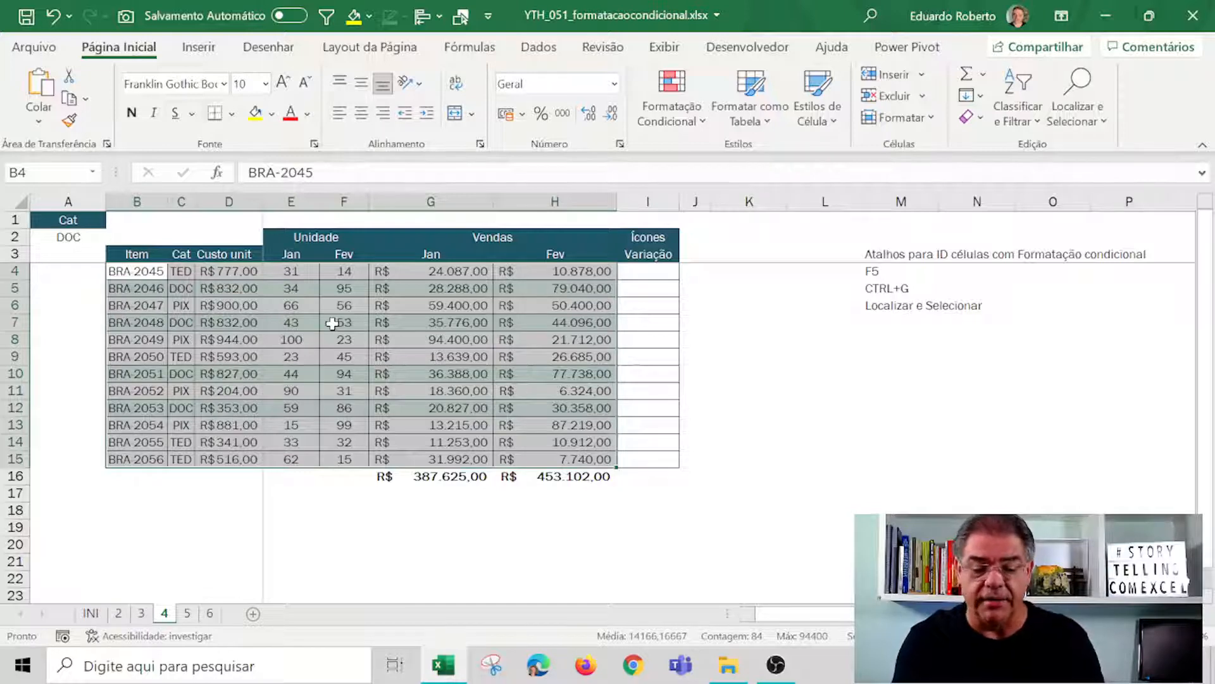
Enter the sales variation formula =H4/G4-1 in cell I4.
left_click(667, 270)
type("=")
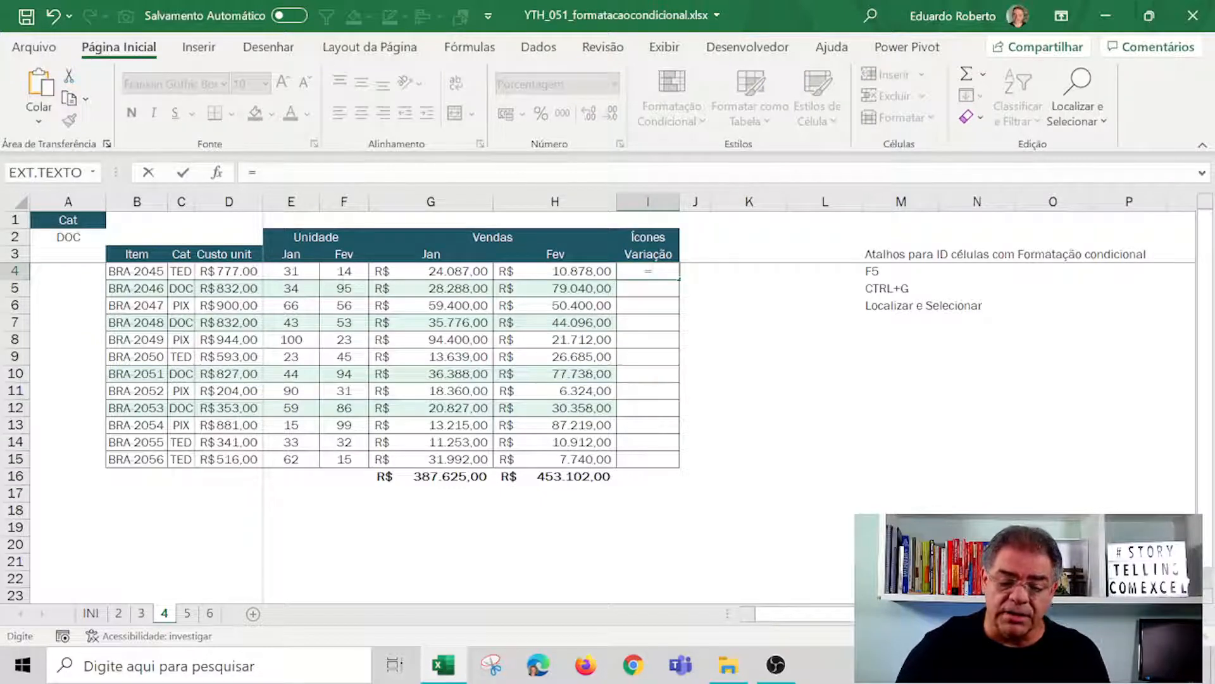
key("Left")
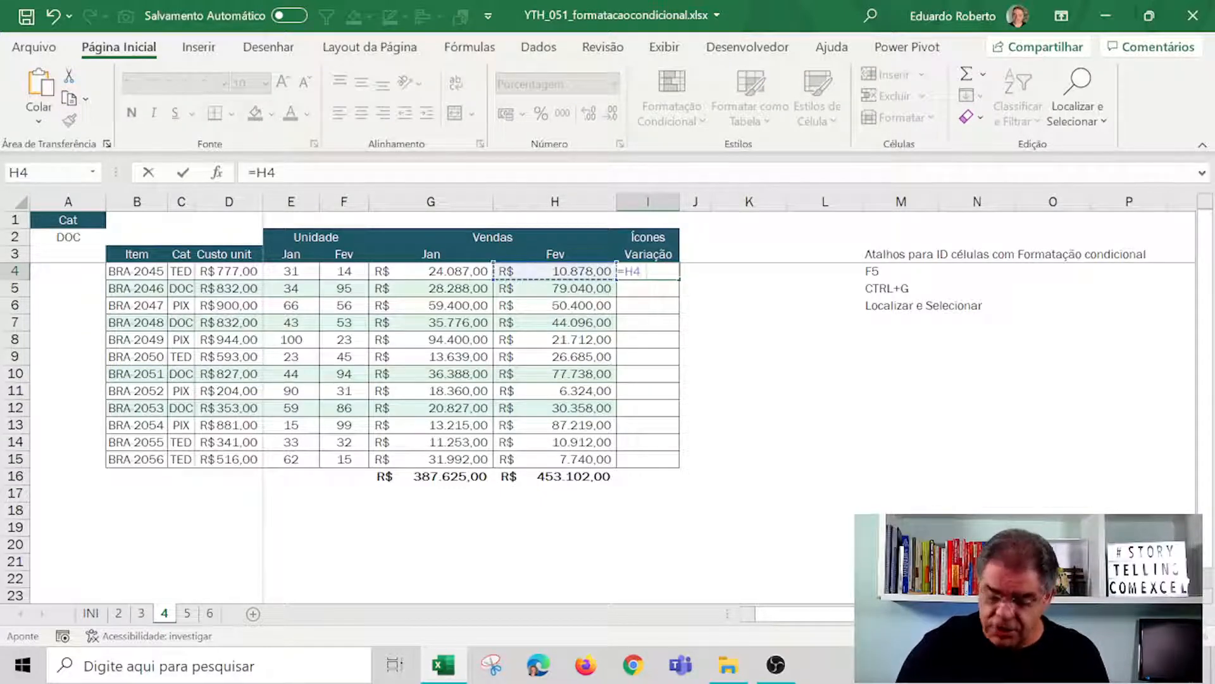
type("/")
key("Left")
key("Left")
type("-1")
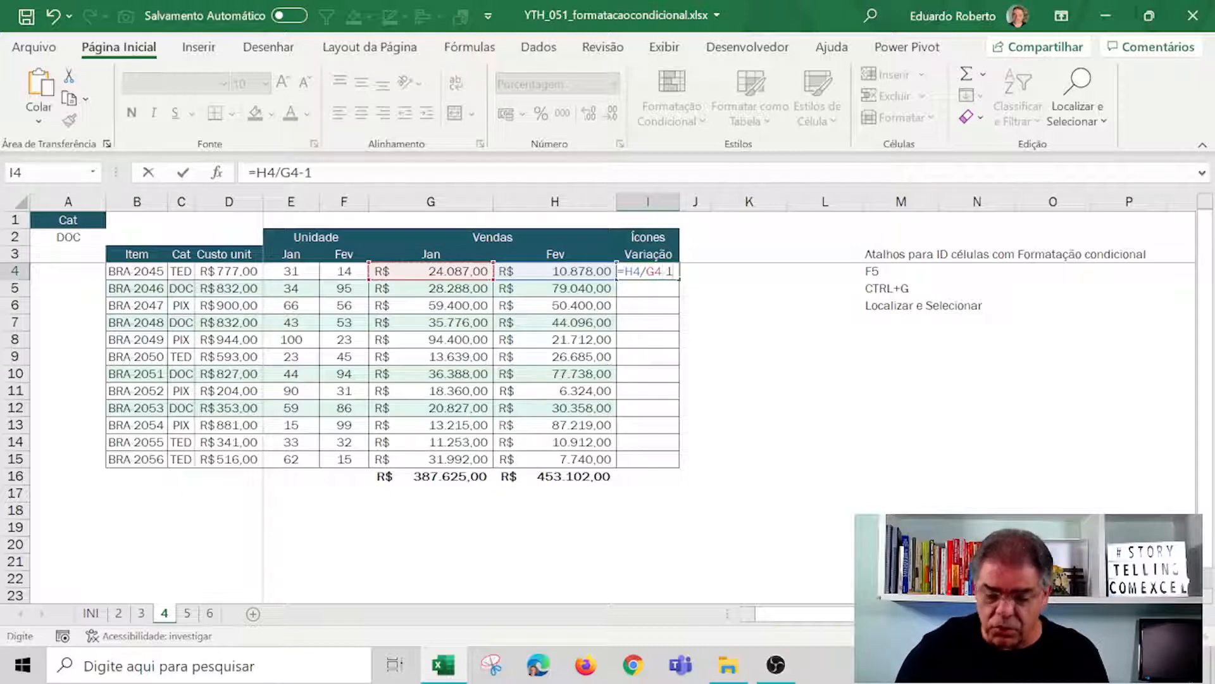
key("Return")
Copy the variation formula from I4 down to I15.
left_click(639, 276)
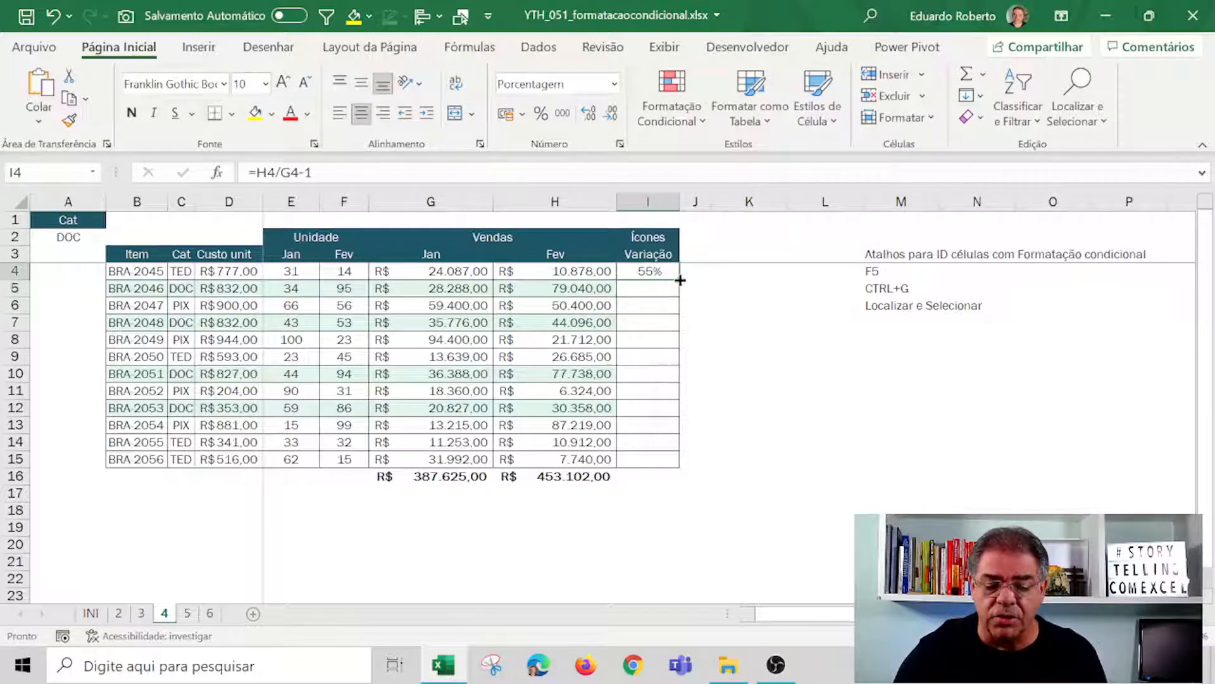
left_click_drag(680, 280, 676, 461)
left_click(773, 359)
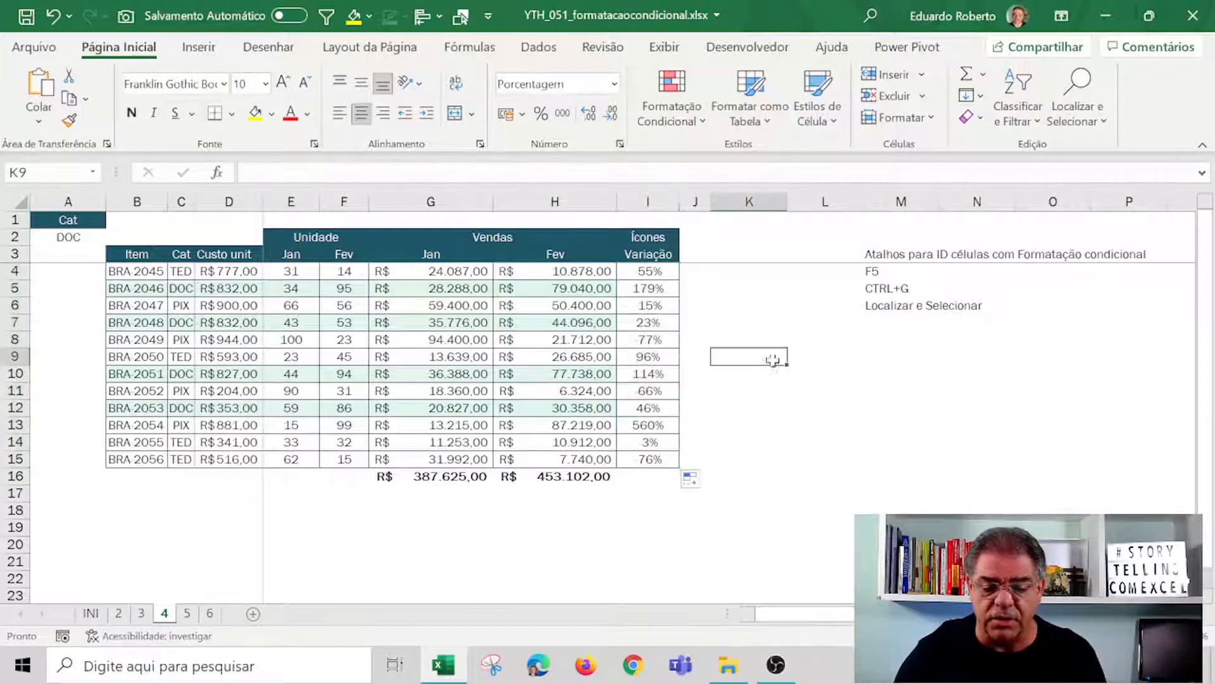
left_click(648, 278)
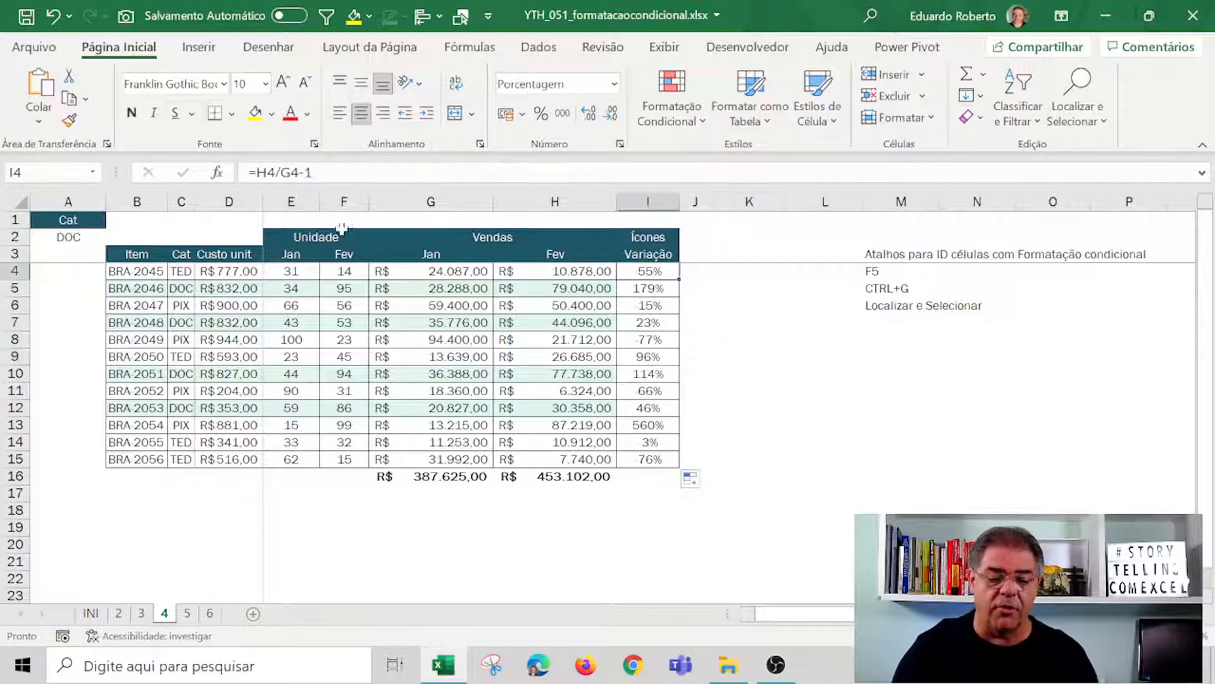
left_click(811, 469)
Apply the directional icon set with three coloured arrows to the variation values in I4:I15.
left_click_drag(648, 272, 647, 459)
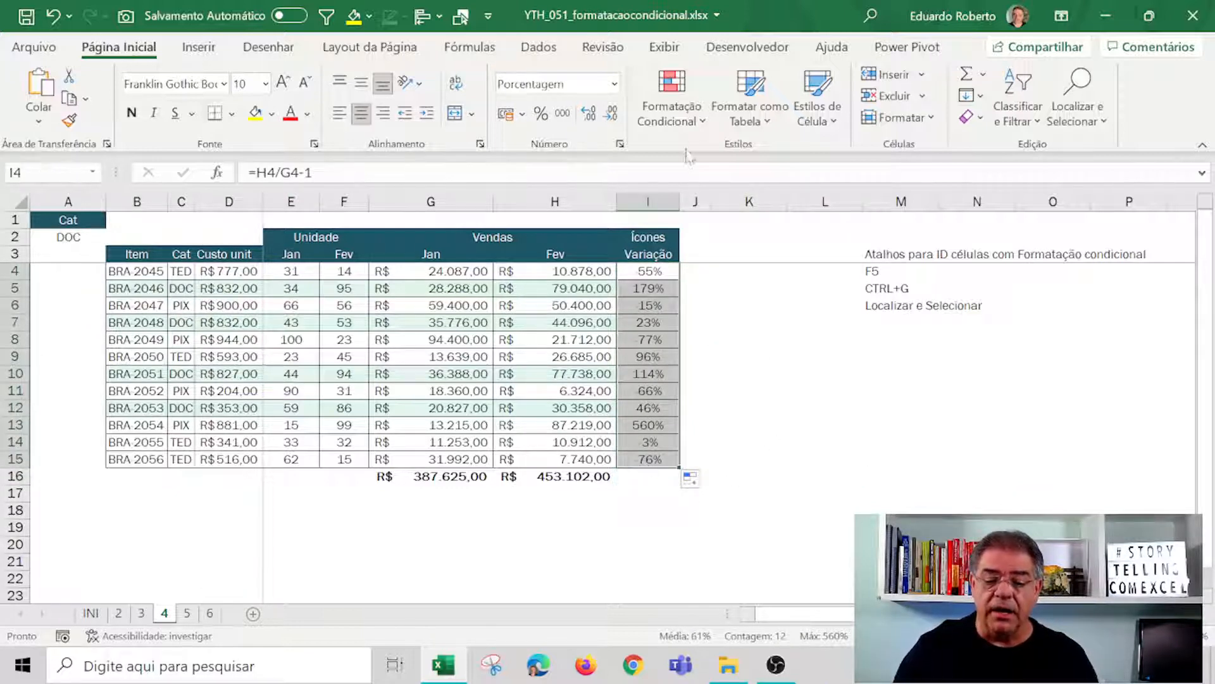
left_click(672, 104)
mouse_move(745, 353)
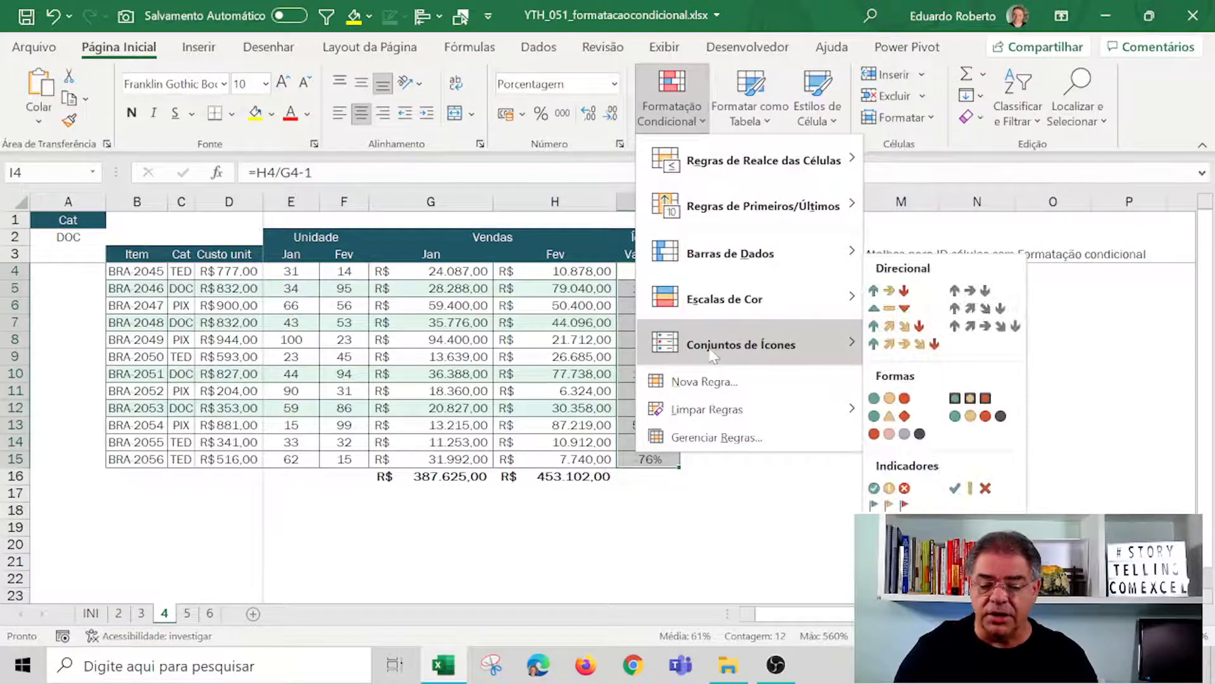
left_click(890, 291)
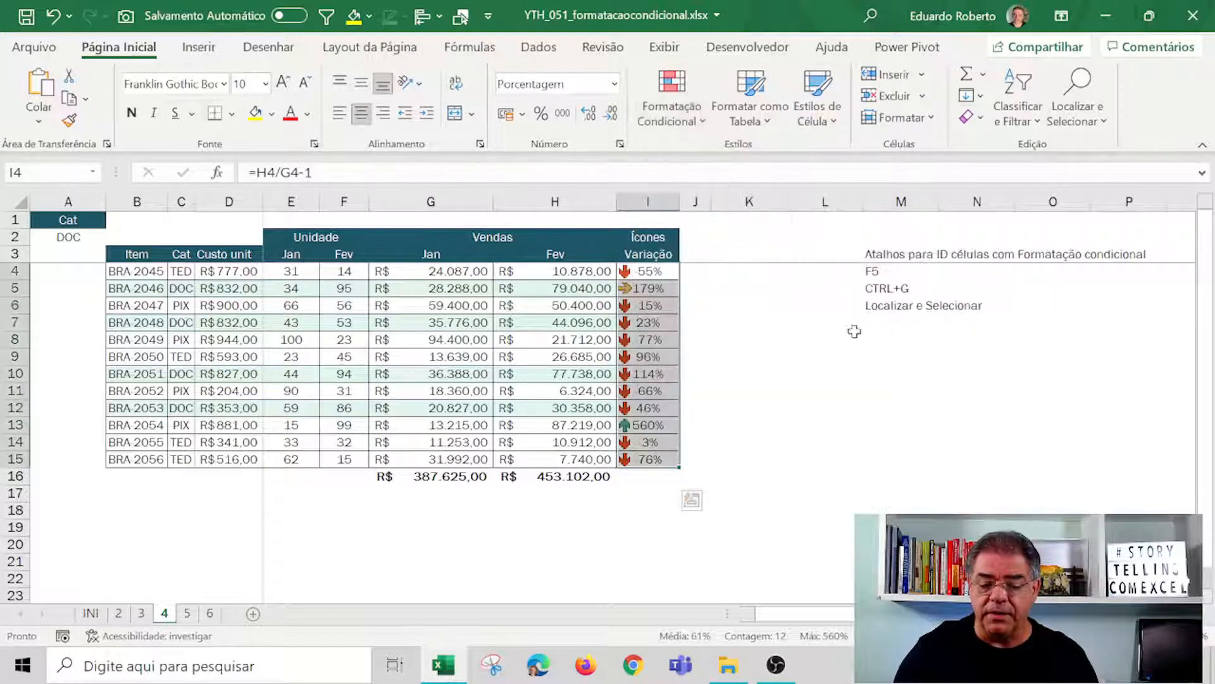
left_click(790, 389)
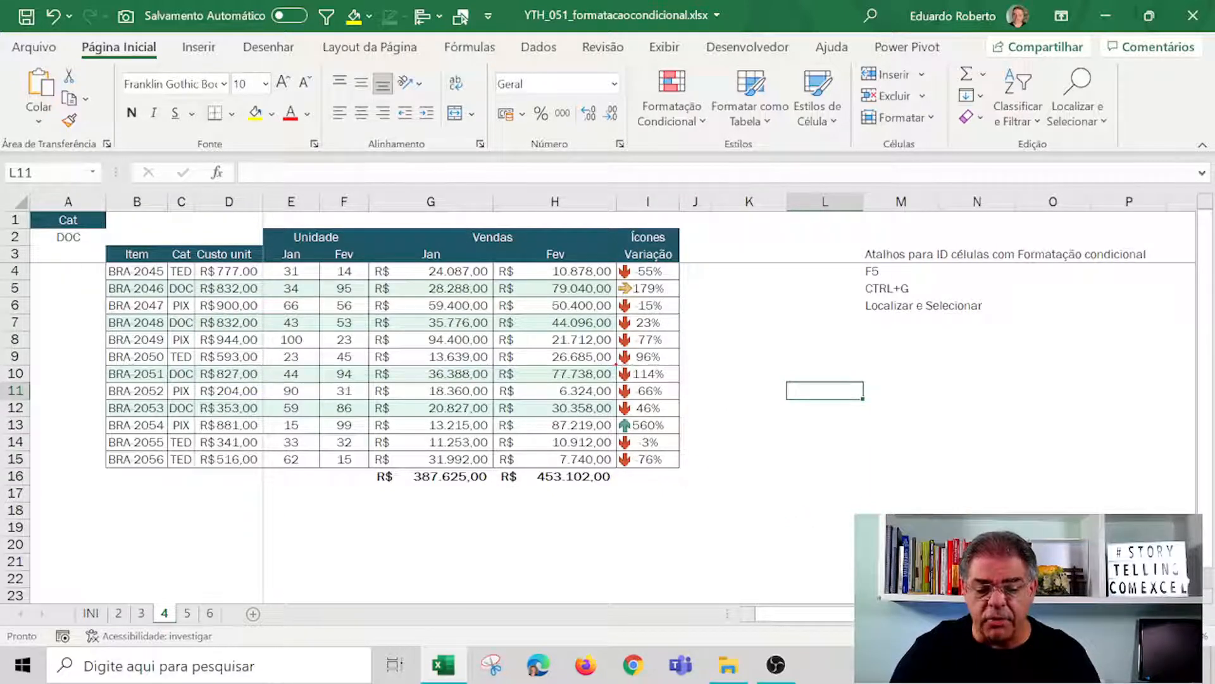
mouse_move(615, 366)
left_mouse_down()
mouse_move(664, 400)
mouse_move(686, 383)
left_mouse_up()
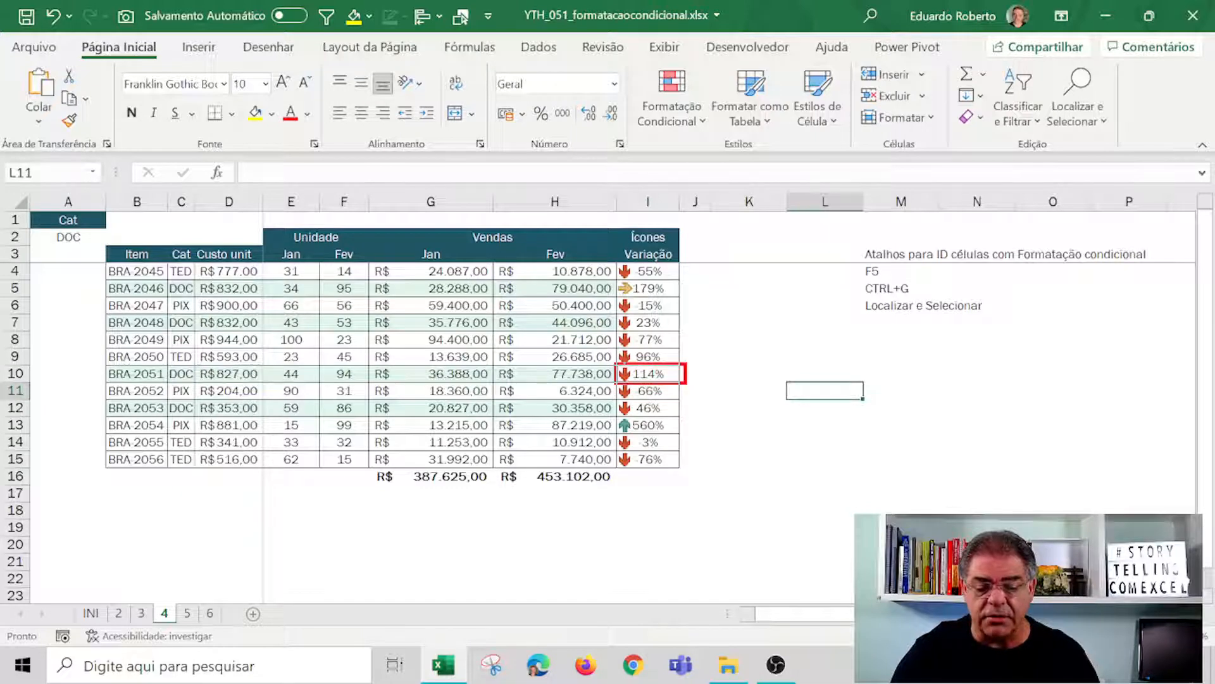
mouse_move(612, 416)
left_mouse_down()
mouse_move(662, 434)
mouse_move(685, 417)
left_mouse_up()
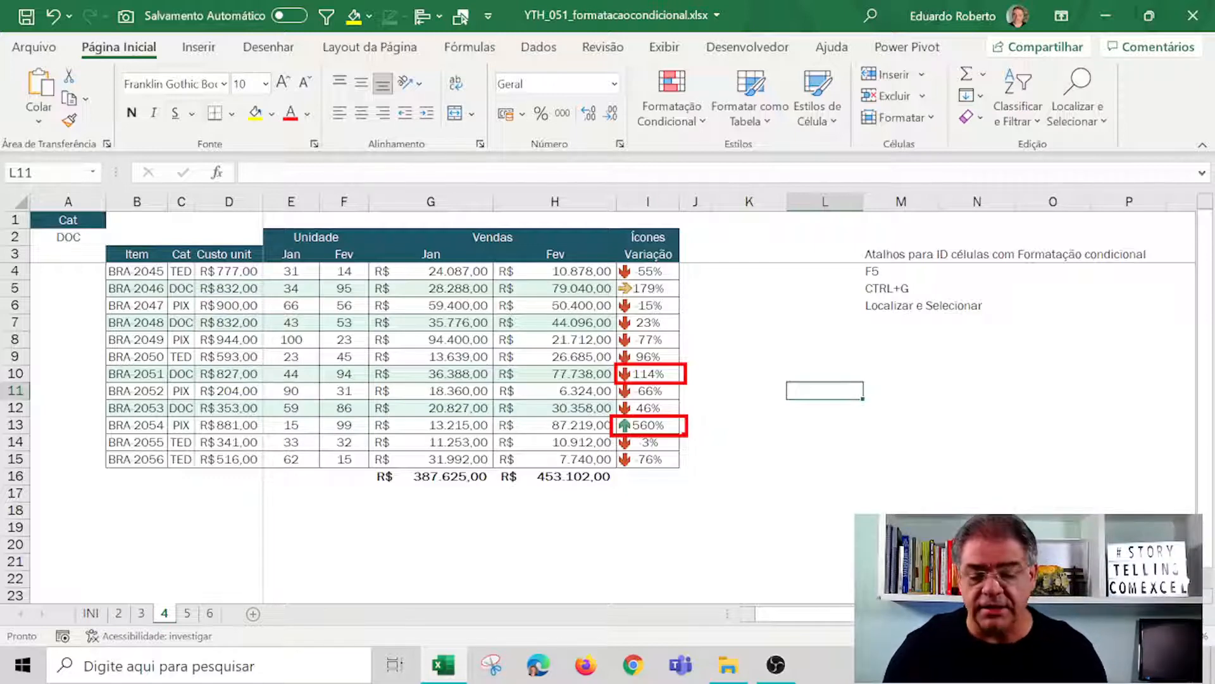
key("Escape")
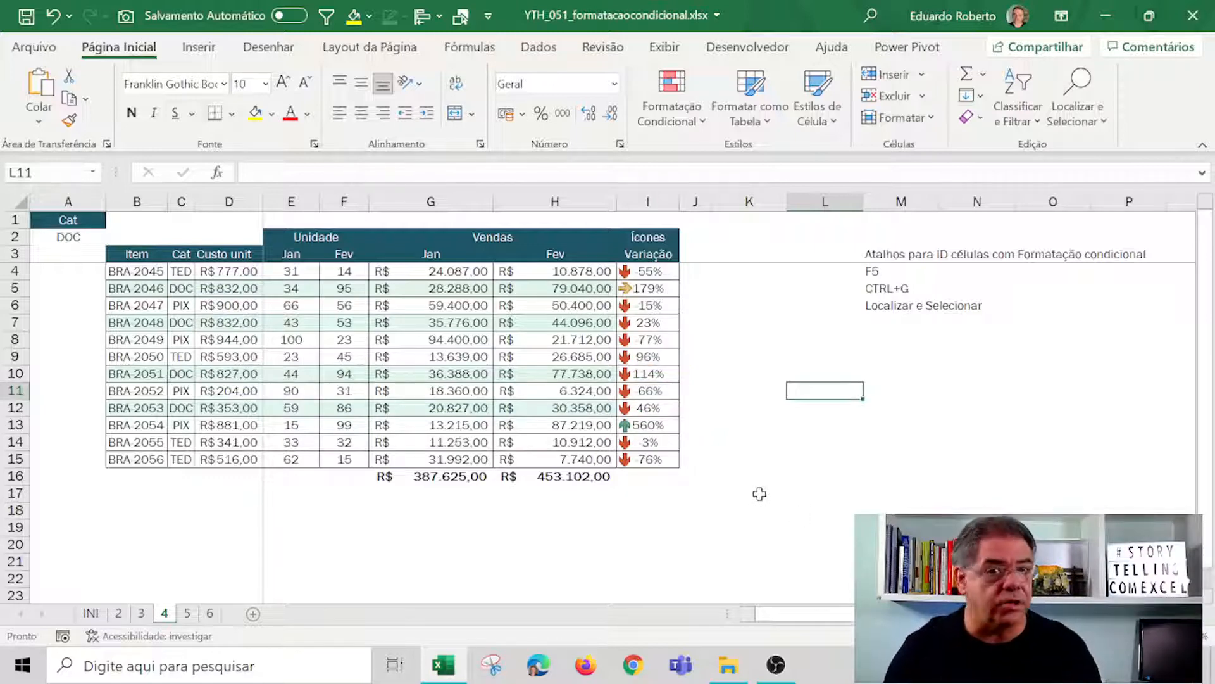
Open the icon set rule of I4:I15 for editing from the conditional formatting rules manager.
left_click_drag(651, 273, 650, 459)
left_click(663, 114)
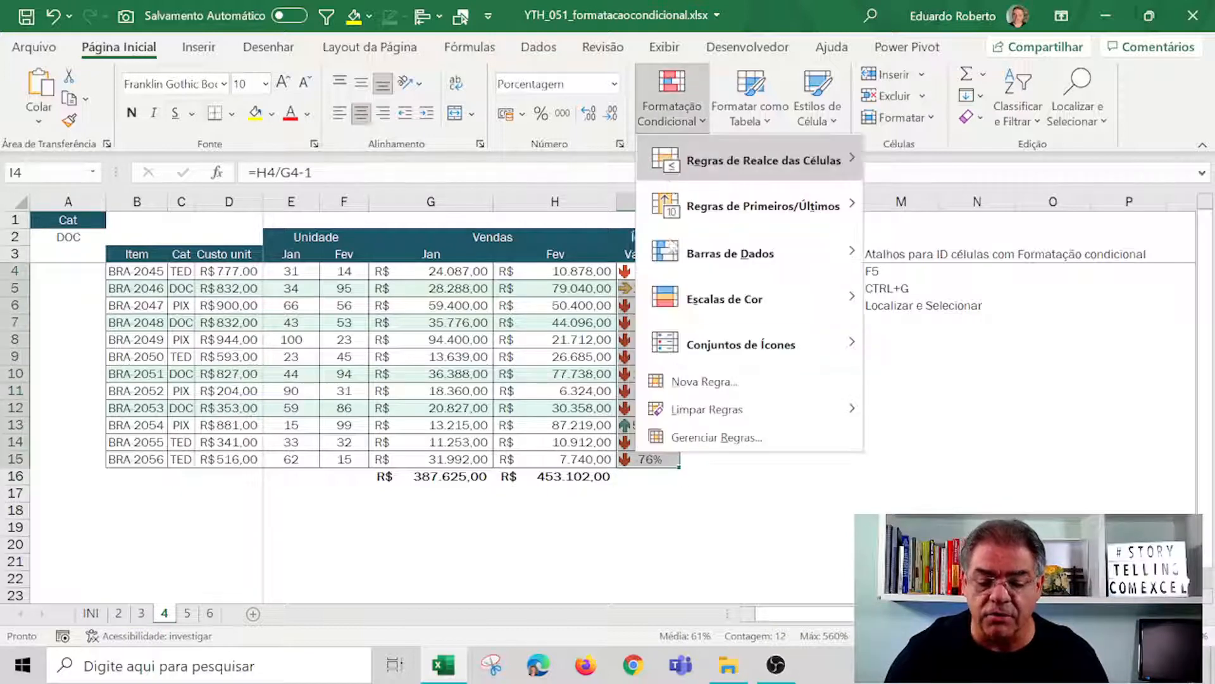
left_click(702, 437)
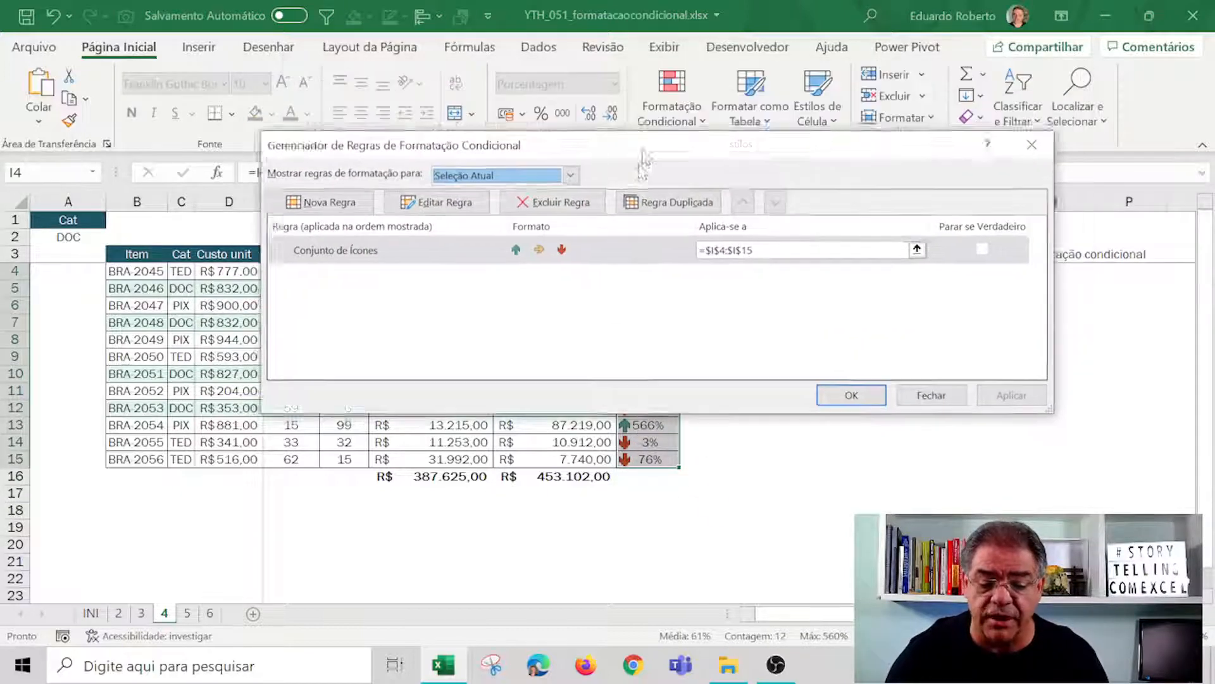
left_click(441, 284)
left_click(435, 236)
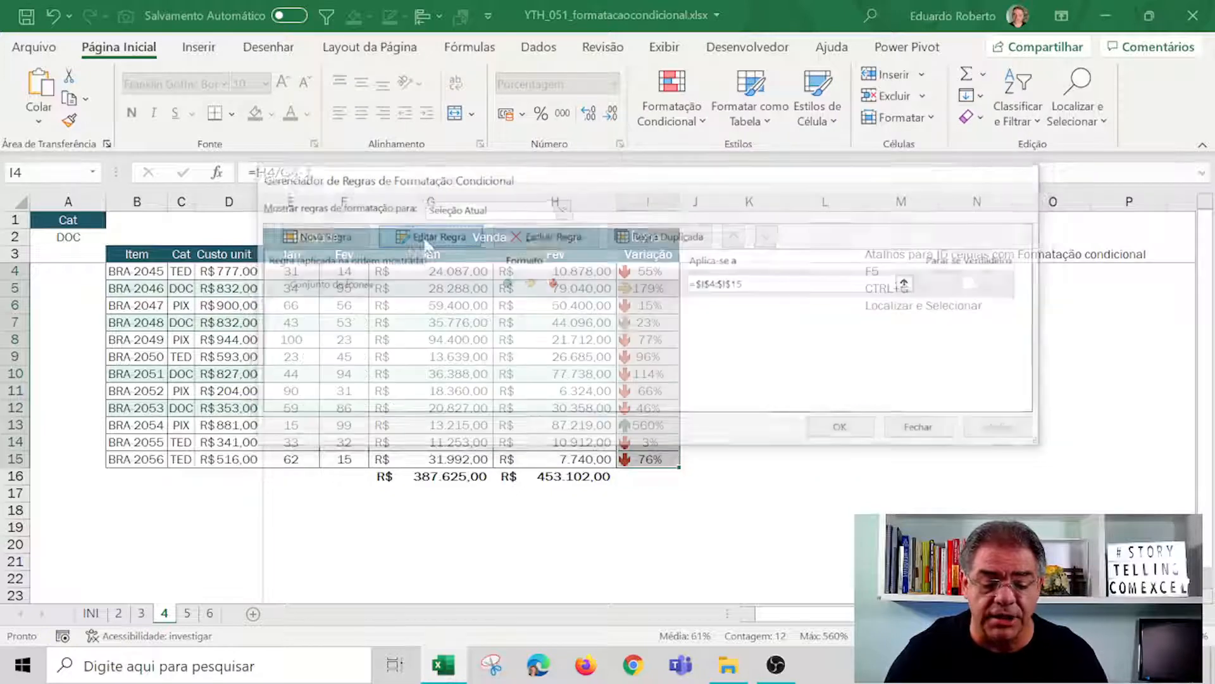
left_click_drag(624, 126, 1035, 126)
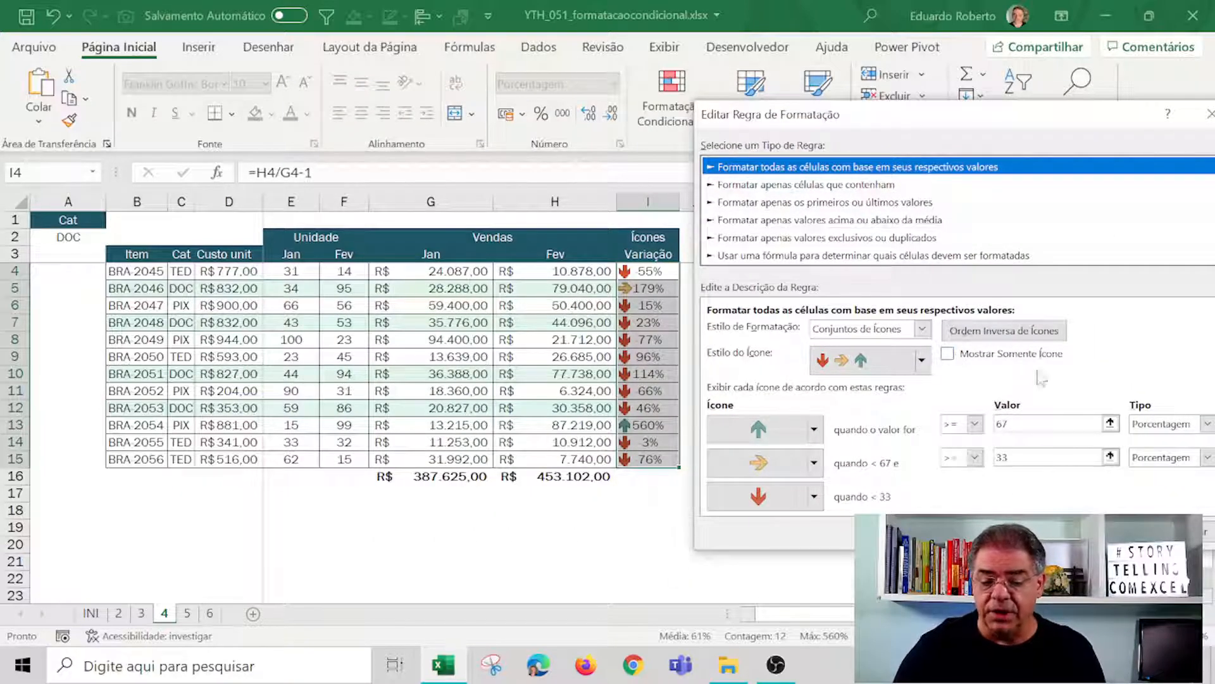
left_click(921, 333)
left_click(921, 334)
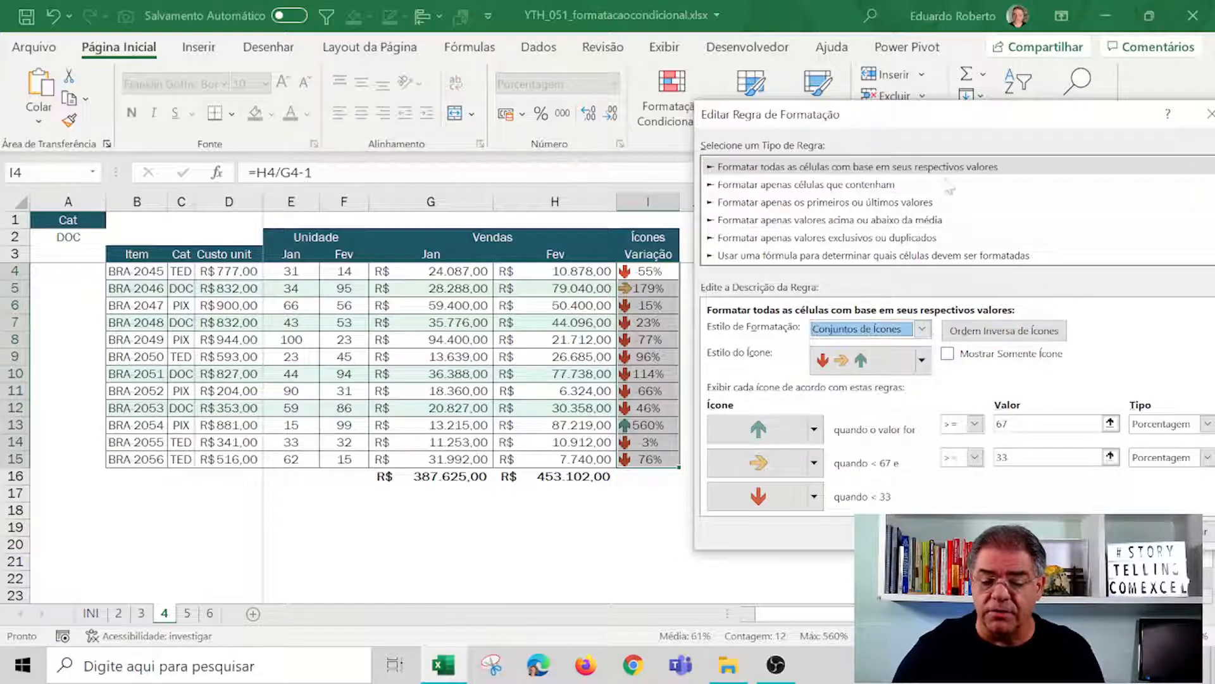
left_click_drag(985, 126, 648, 56)
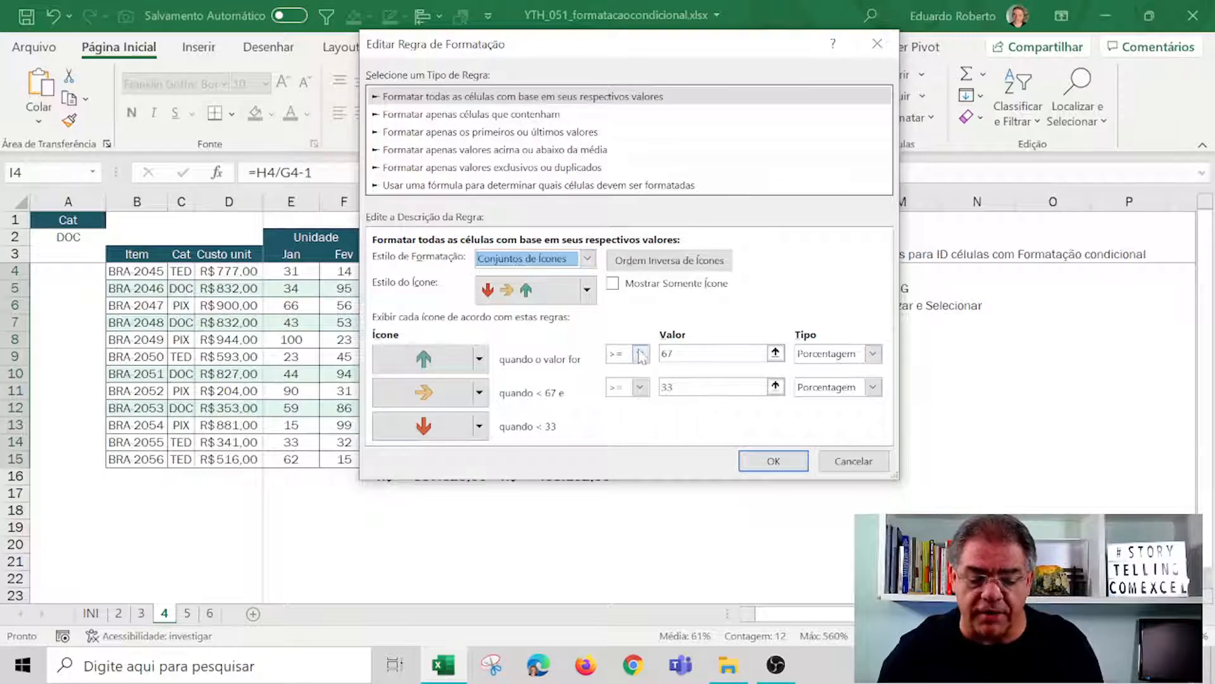
Try to set the green arrow threshold to 1 with type Número and the yellow arrow threshold to 0,95.
left_click_drag(678, 354, 567, 344)
type("1")
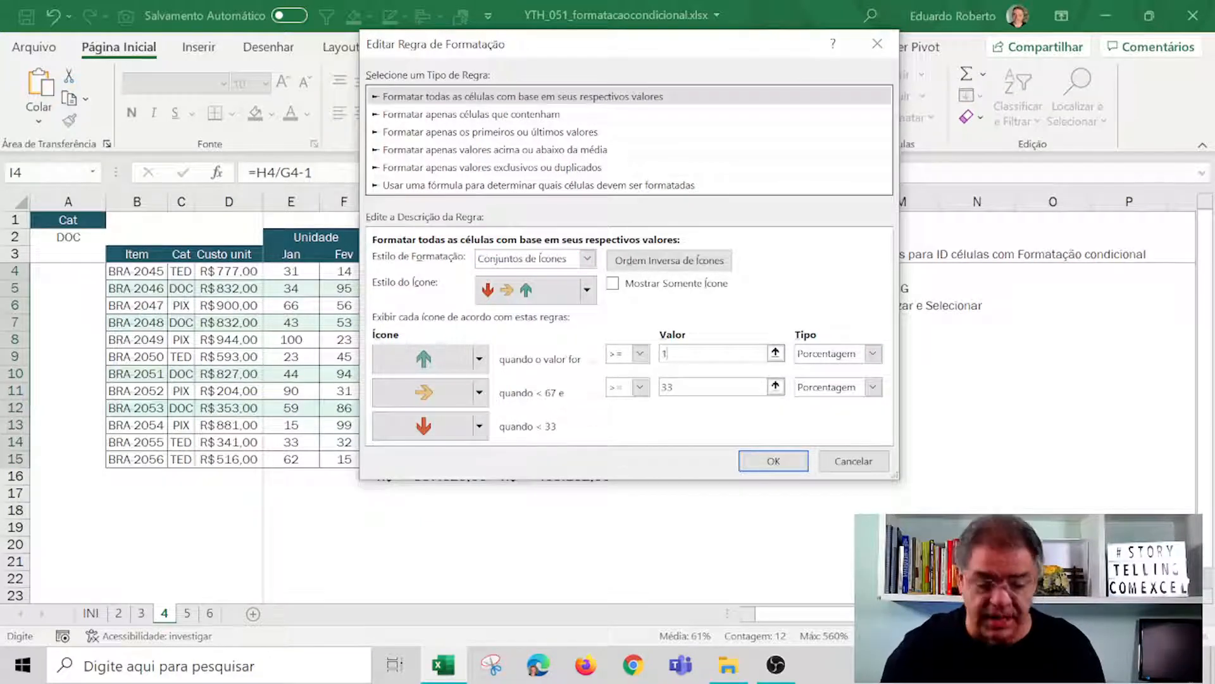
left_click(873, 353)
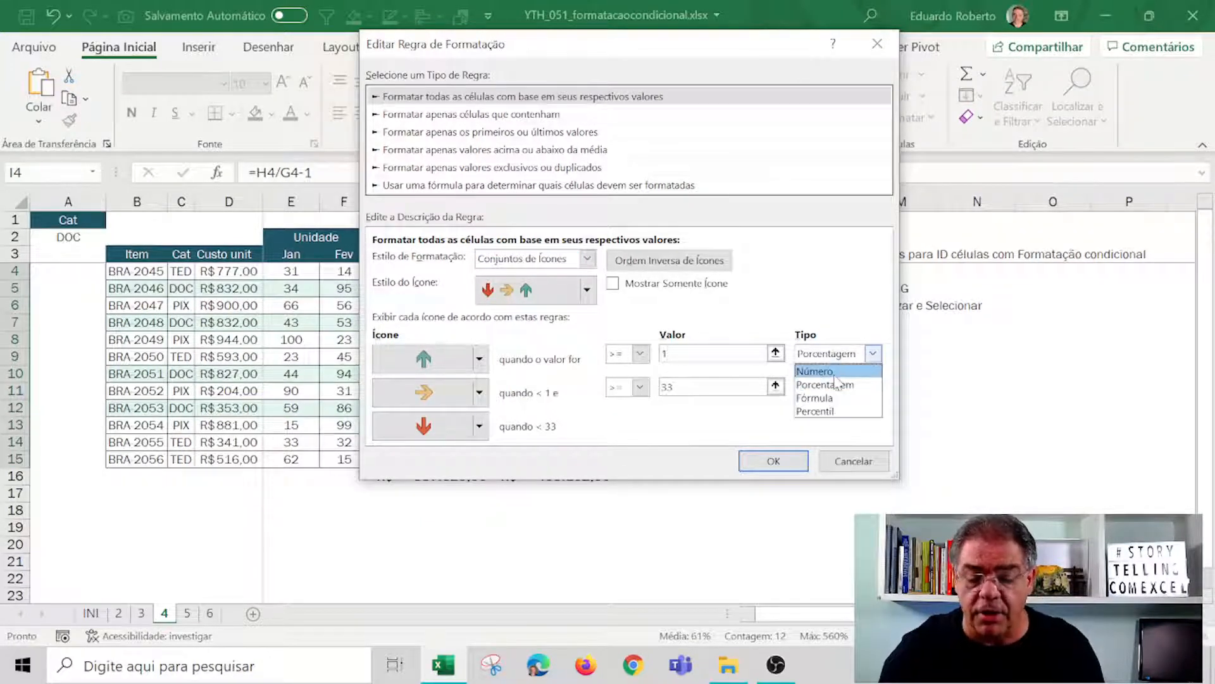
left_click(842, 371)
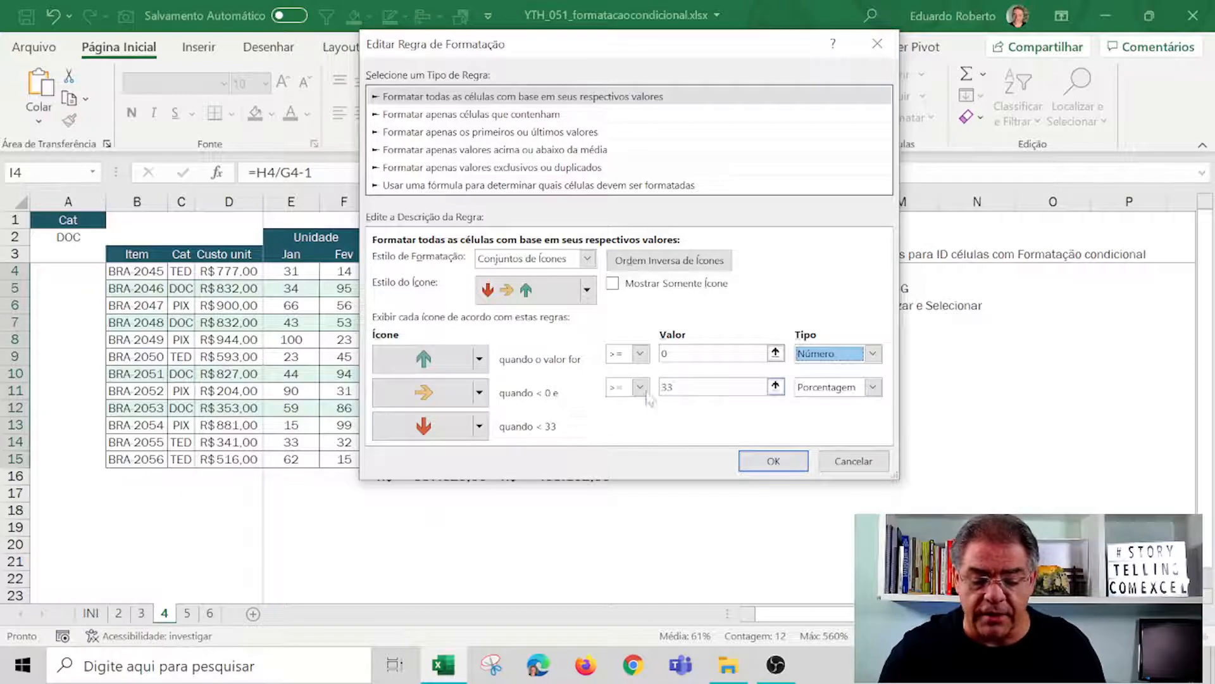
key("Tab")
key("Tab")
key("Tab")
type("0")
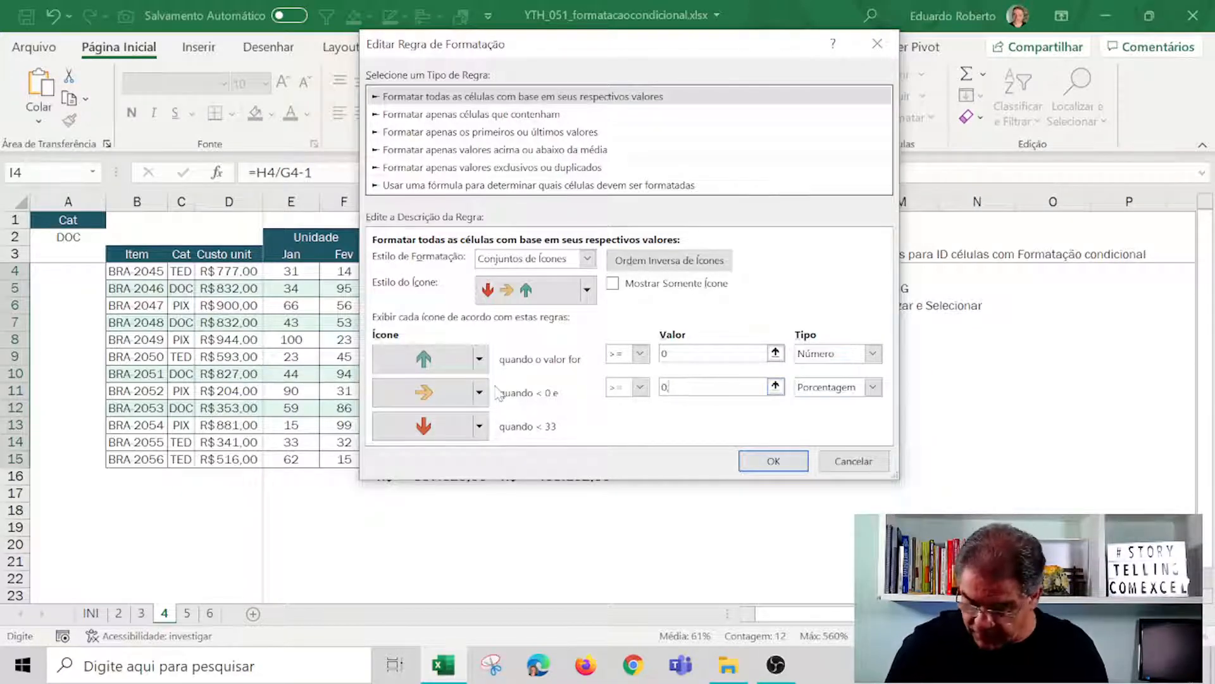
type(",95")
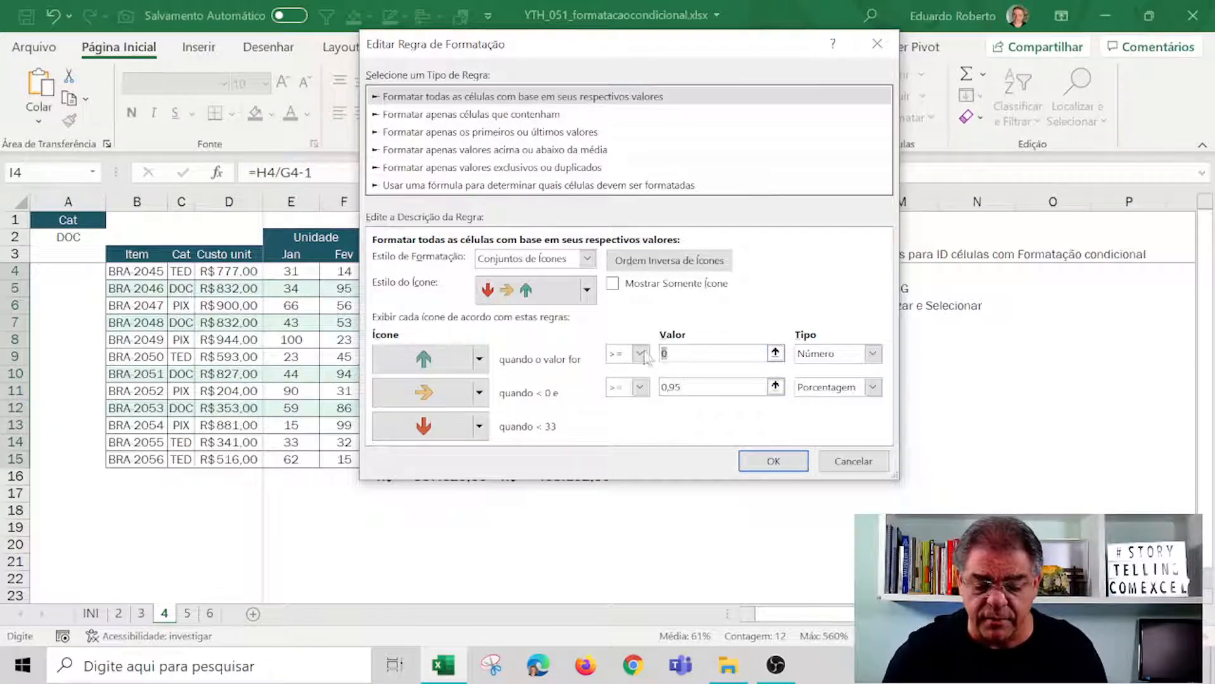
key("Return")
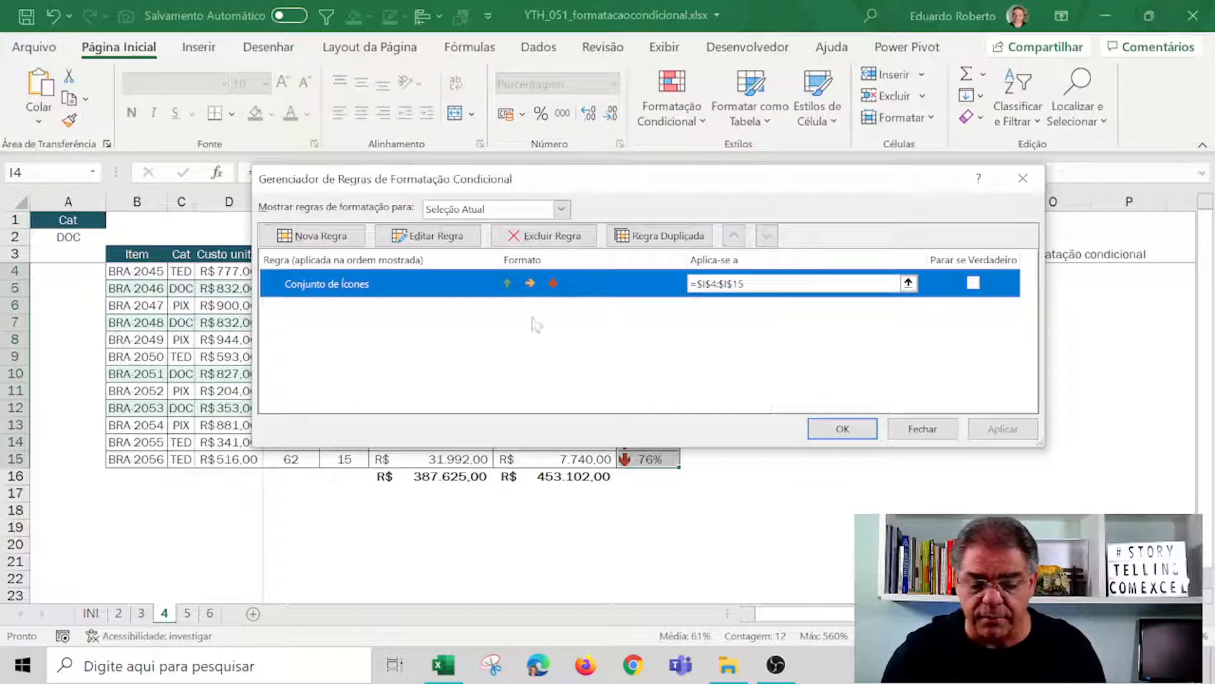
Edit the icon set rule again and set the green arrow's threshold to >= 1 with type Número.
left_click(435, 236)
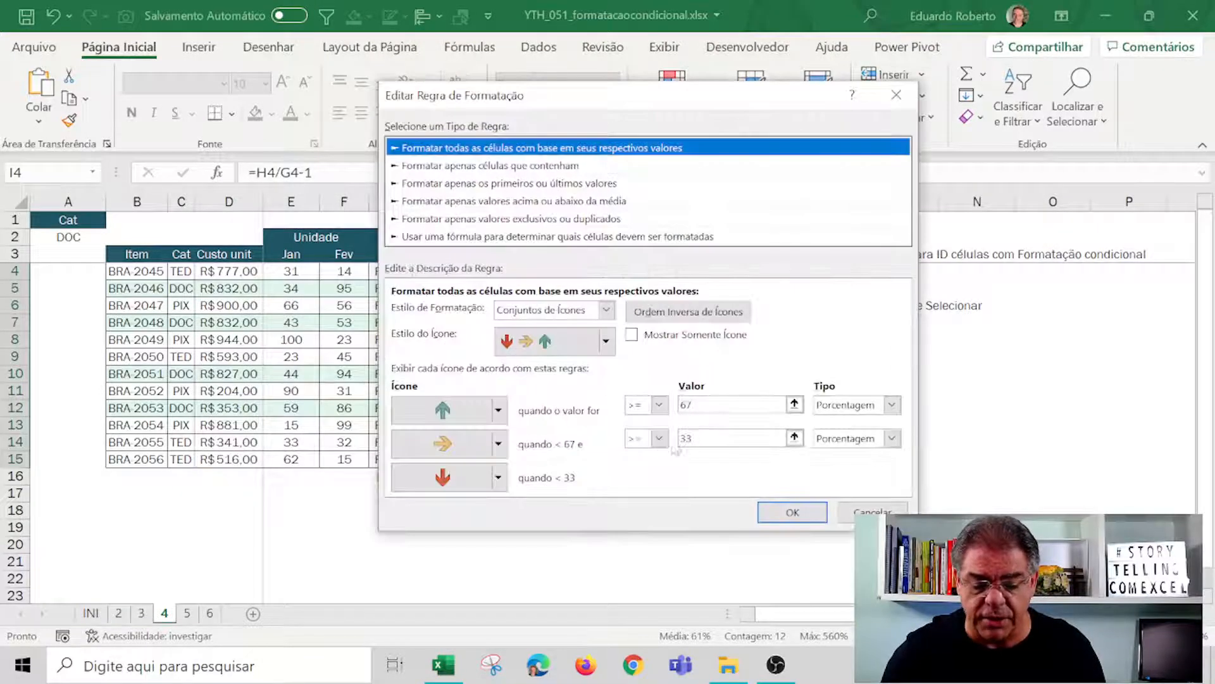
double_click(696, 405)
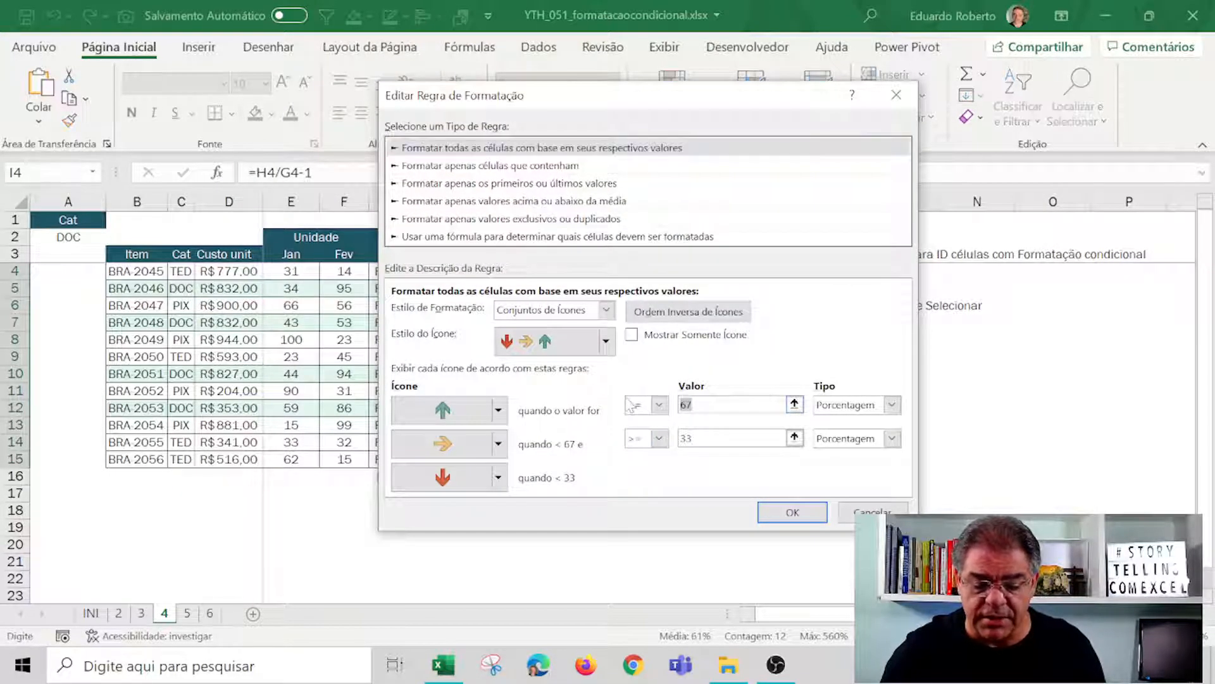
type("1")
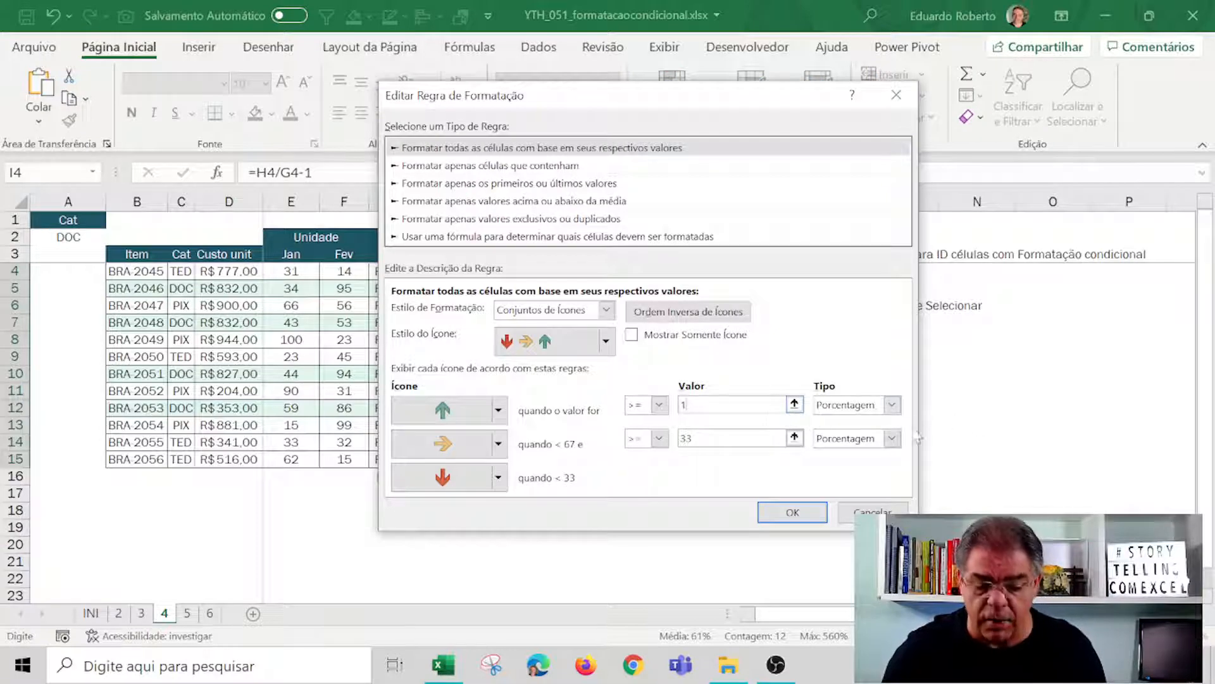
left_click(892, 404)
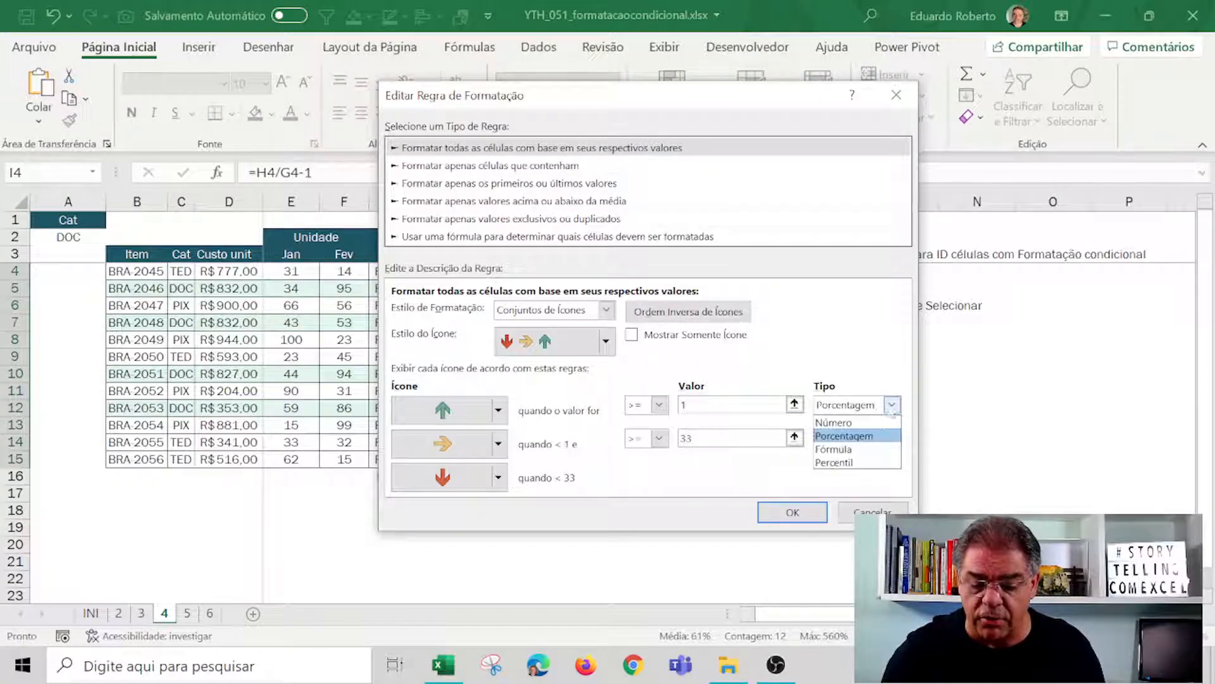
left_click(850, 423)
key("shift+Tab")
type("1")
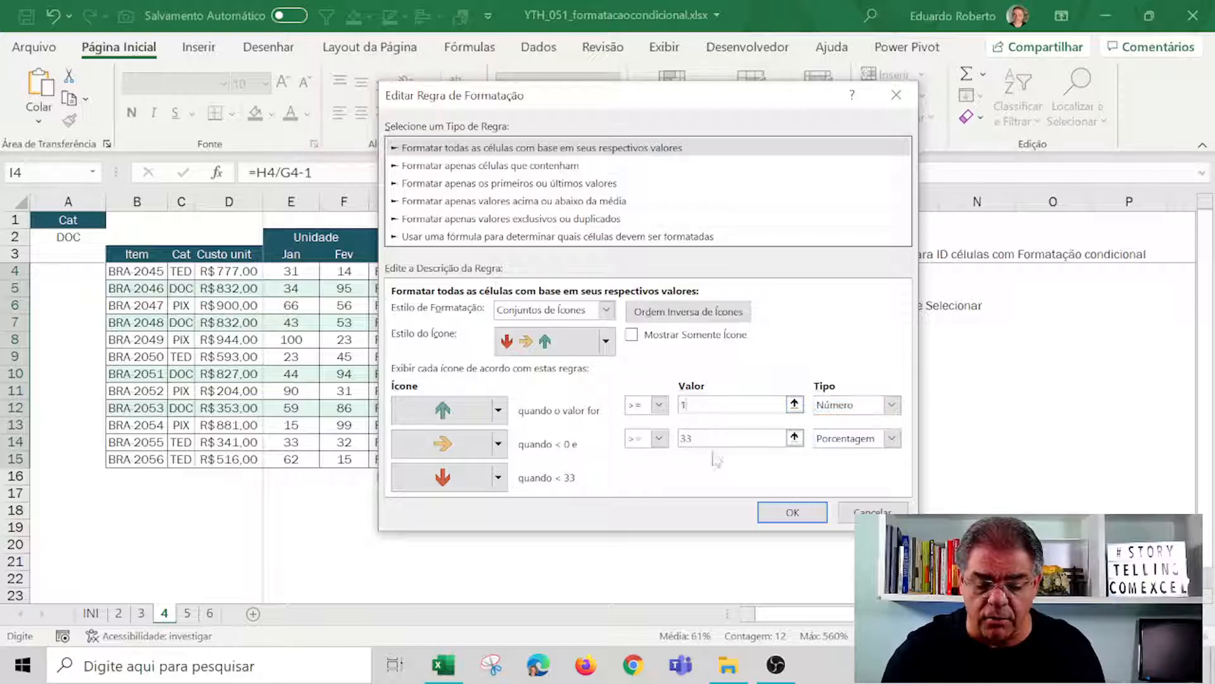
Set the yellow arrow's threshold to >= 0,95 with type Número and apply the edited icon set rule to I4:I15.
key("Tab")
key("Tab")
key("Tab")
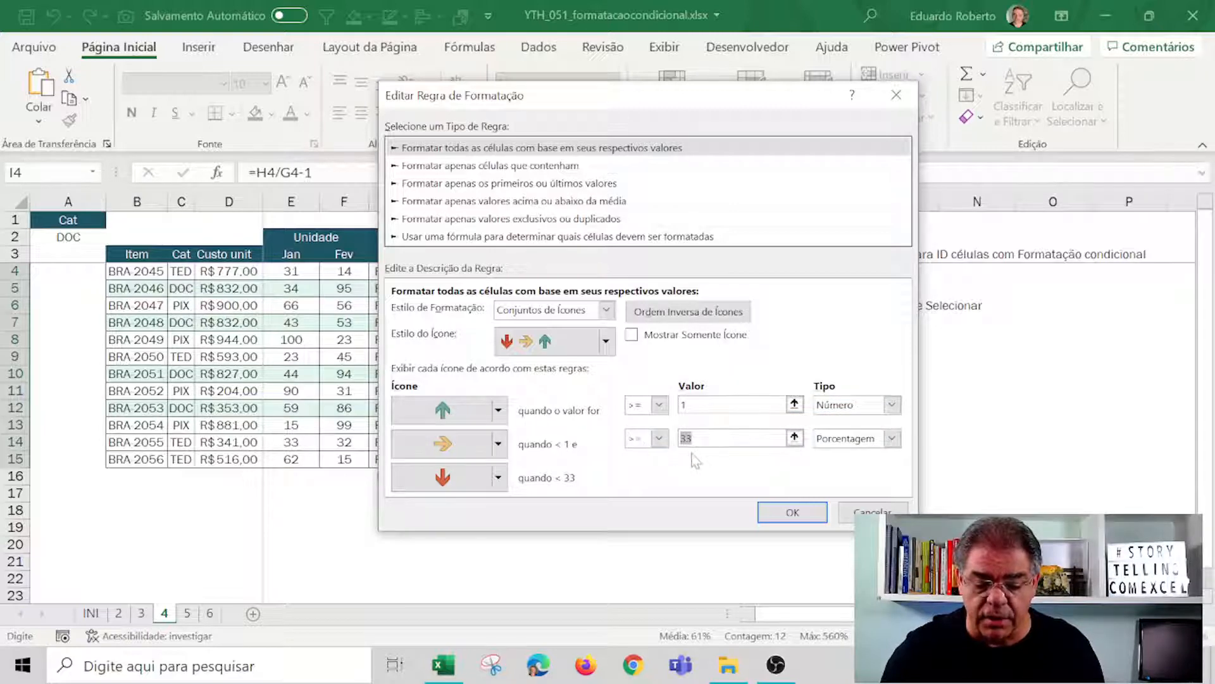
type("0,95")
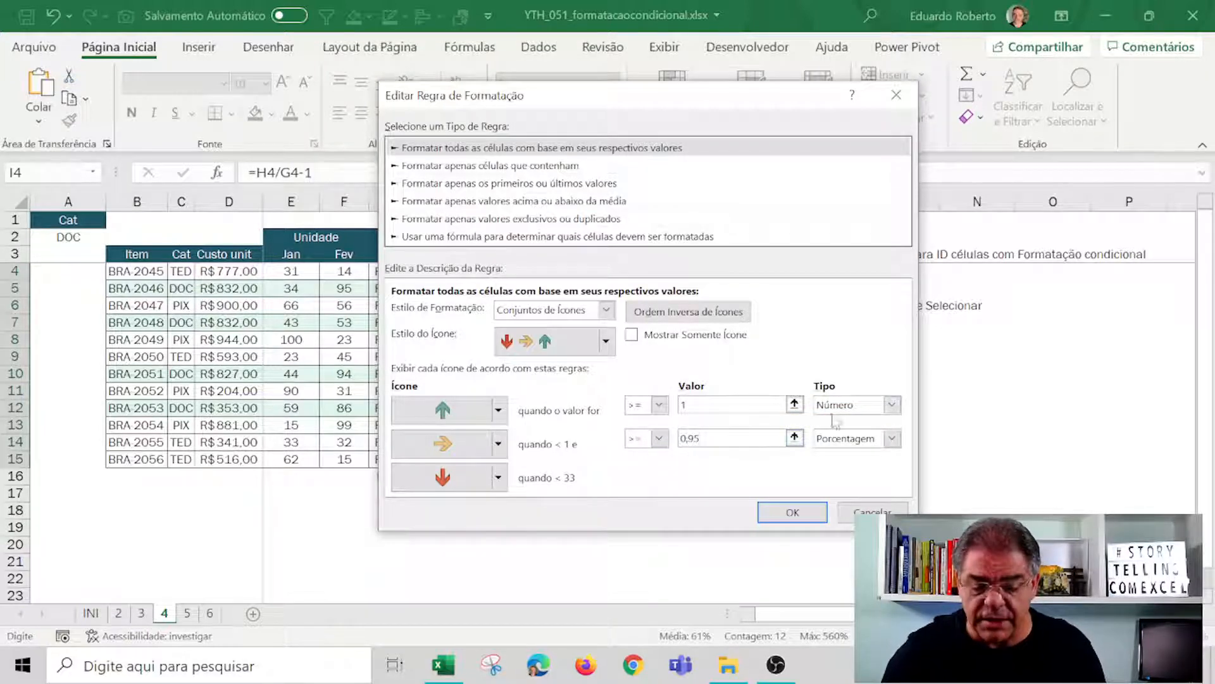
left_click(892, 438)
left_click(841, 456)
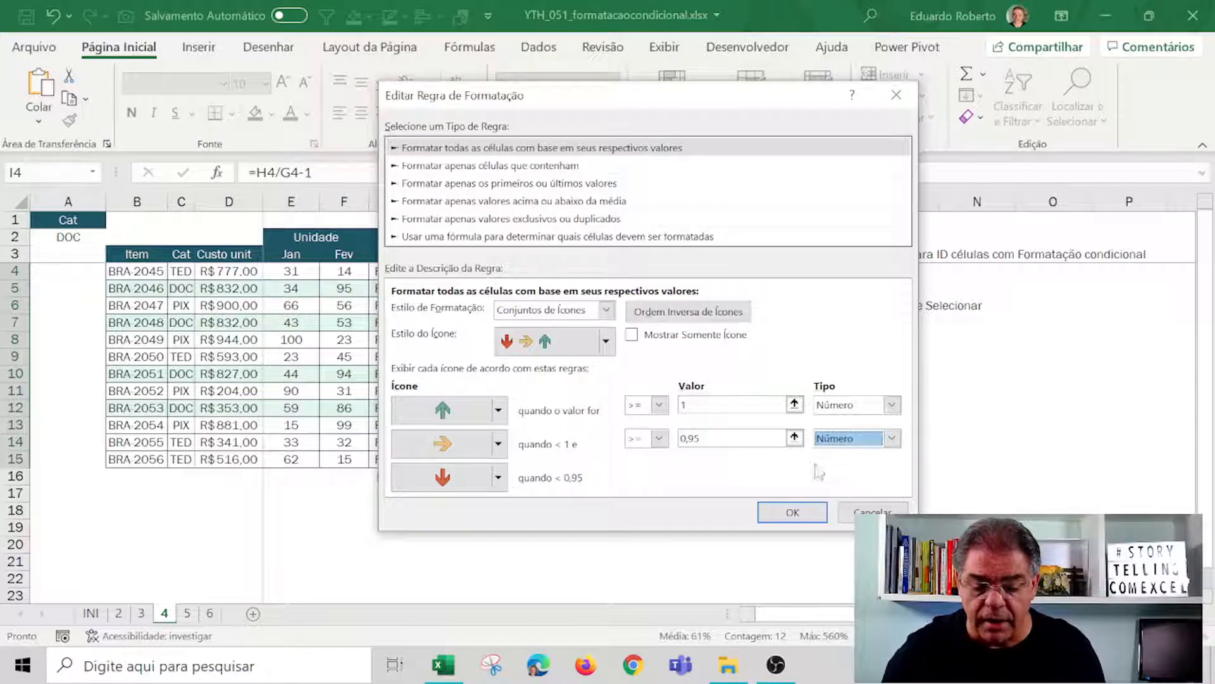
left_click(732, 438)
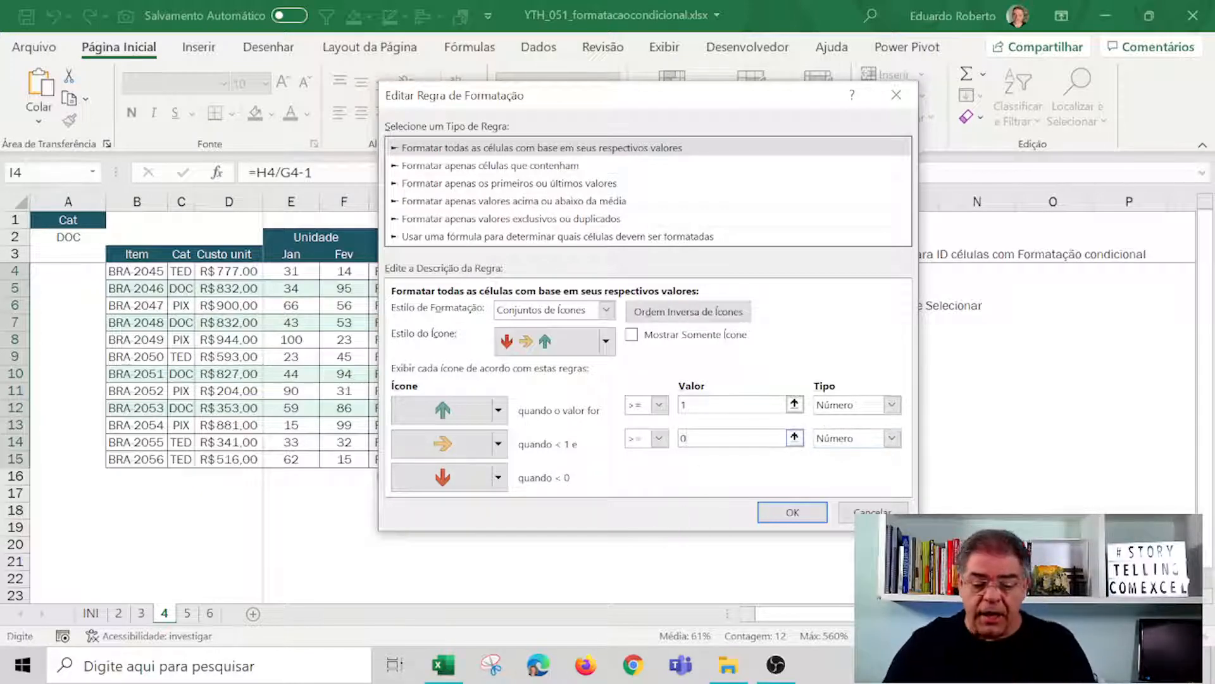
type(",95")
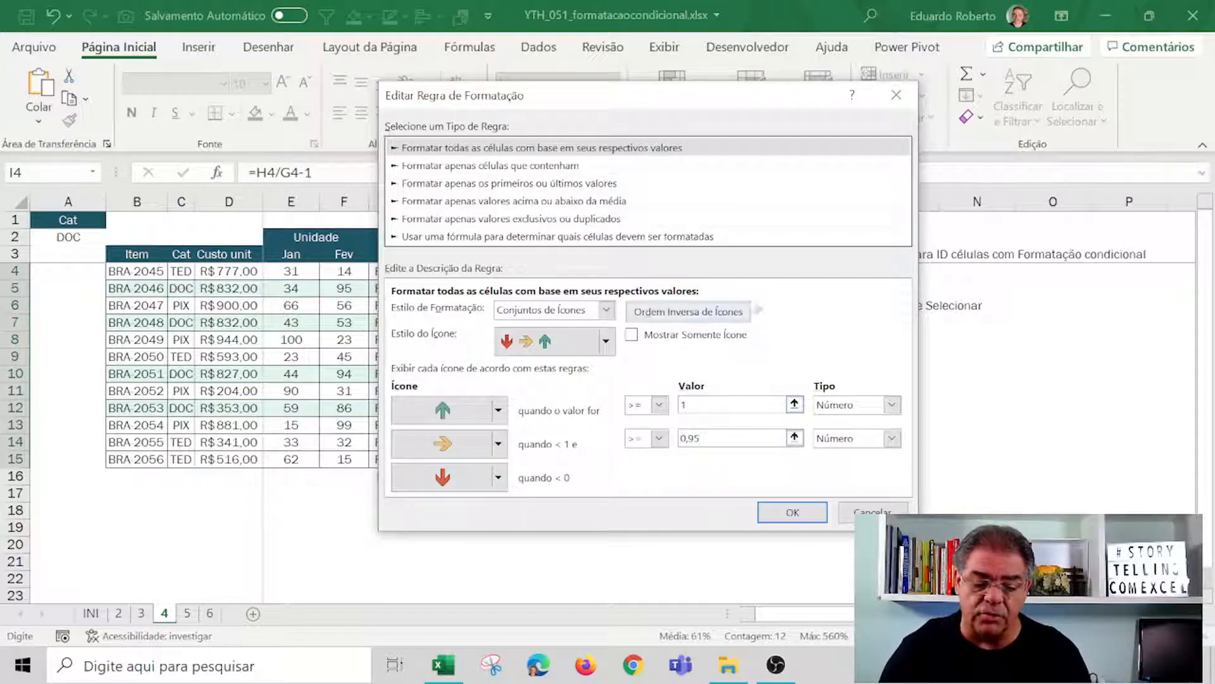
left_click(793, 512)
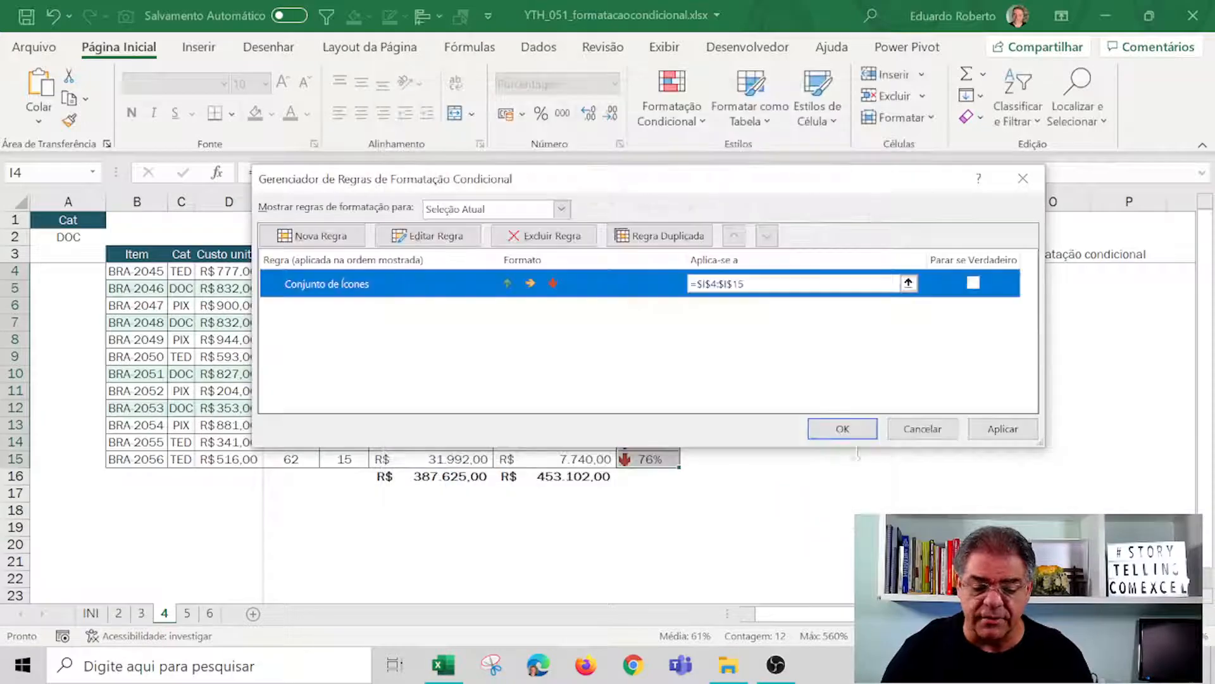
left_click(1015, 436)
left_click(843, 428)
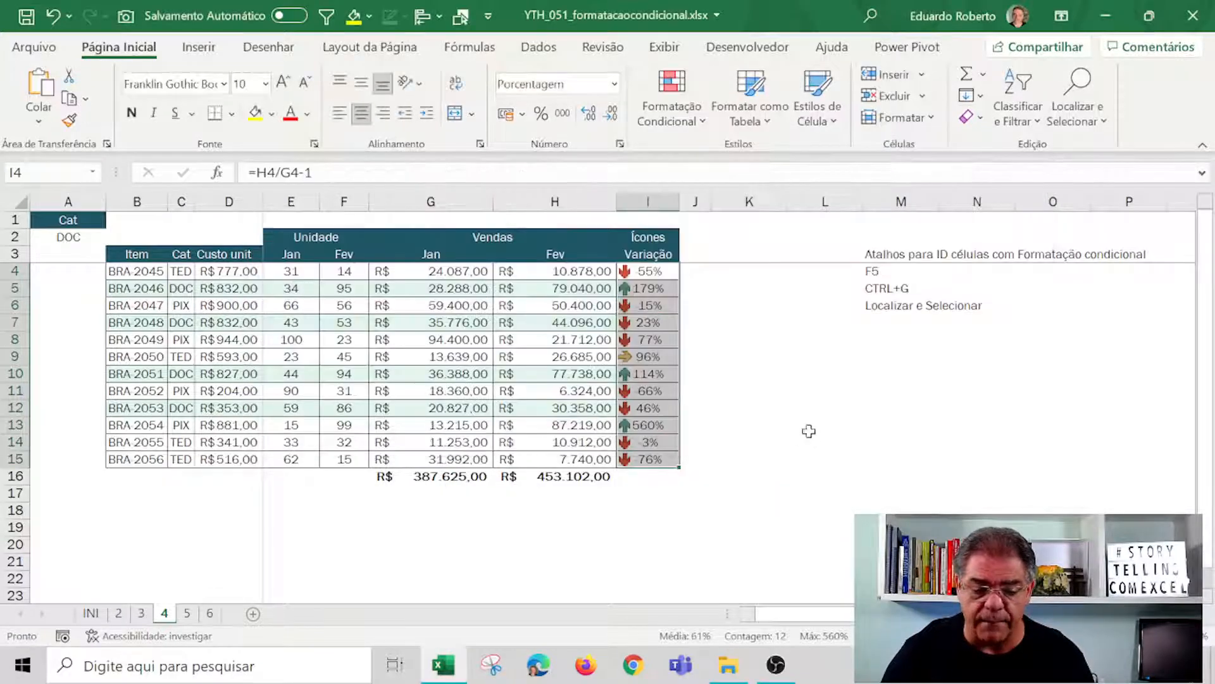
Examine the arrow icons in the Variação column against the thresholds, checking the yellow and green arrow cells.
left_click(806, 427)
left_click_drag(648, 442, 649, 460)
left_click(648, 355)
left_click(650, 392)
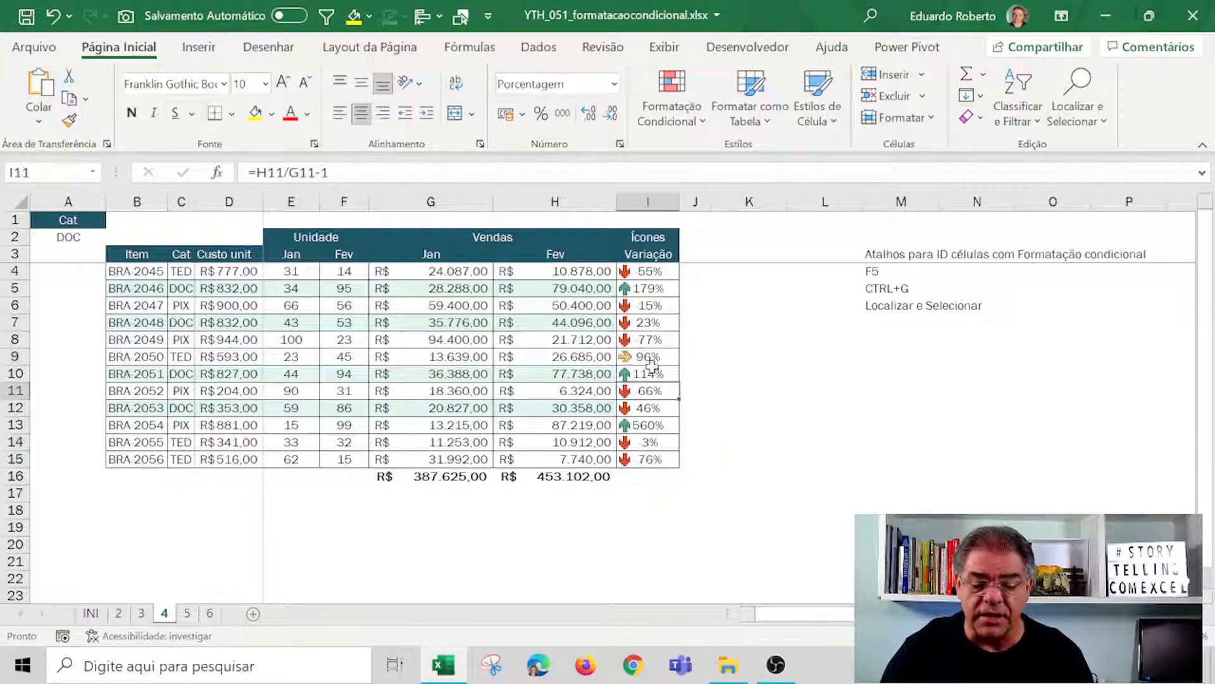
left_click(652, 359)
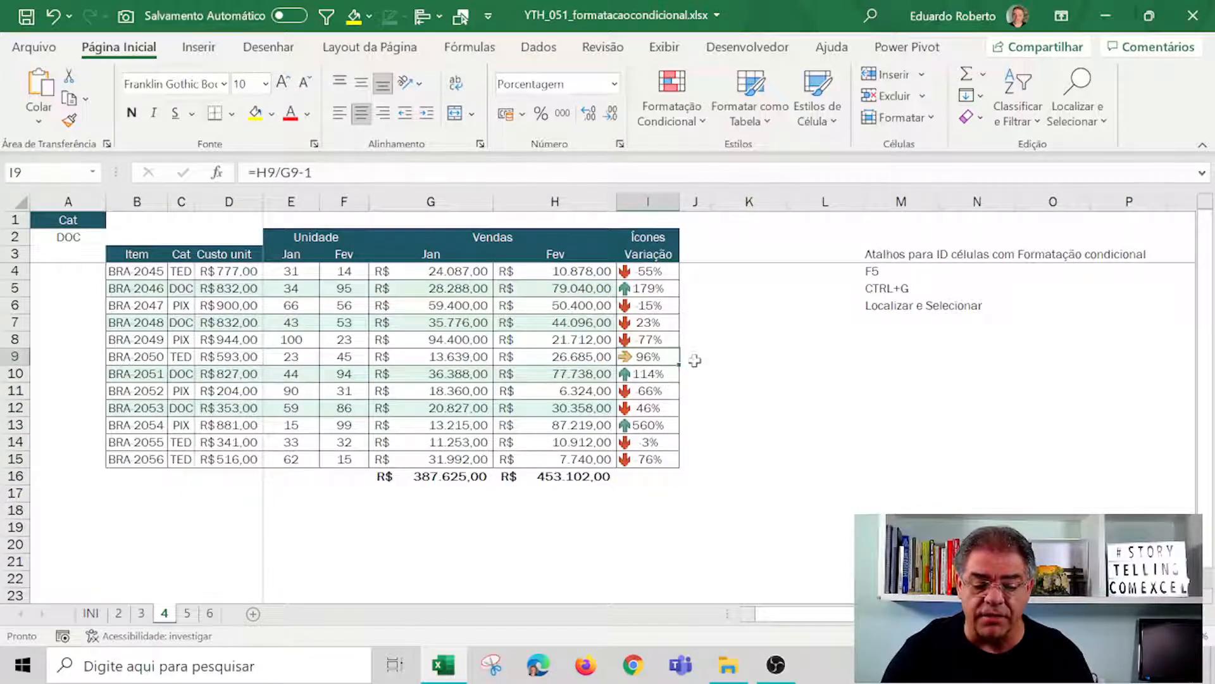
left_click(653, 292)
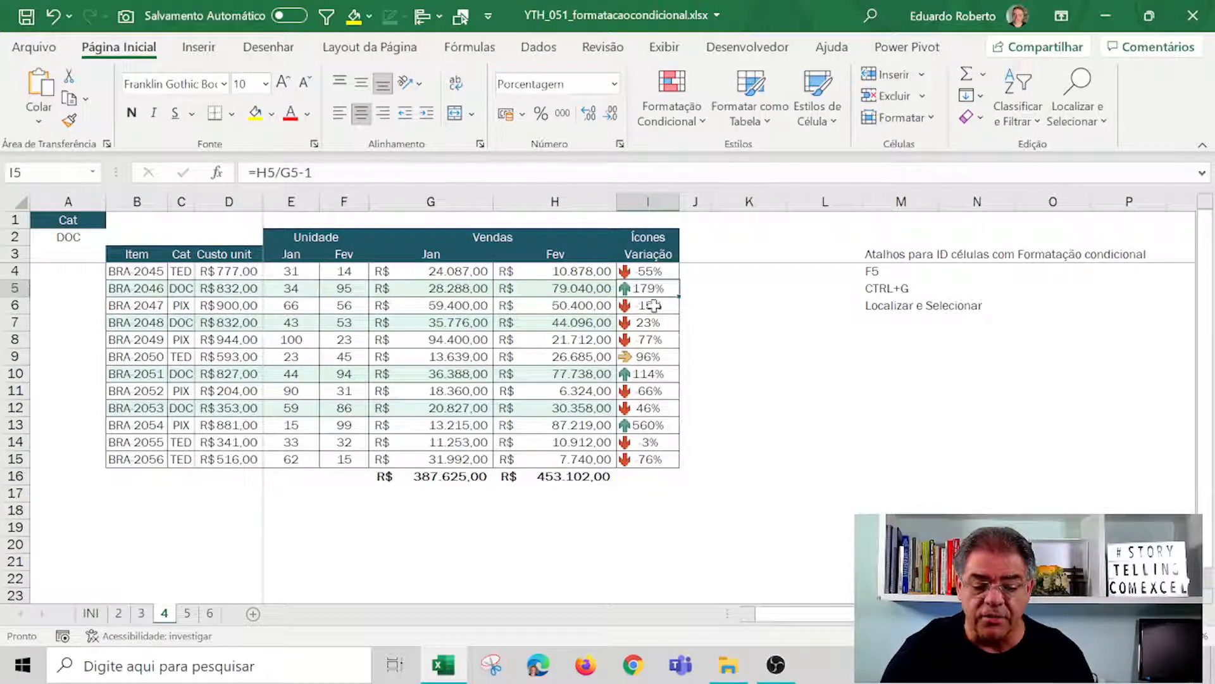
left_click(650, 373, "ctrl")
left_click(645, 422, "ctrl")
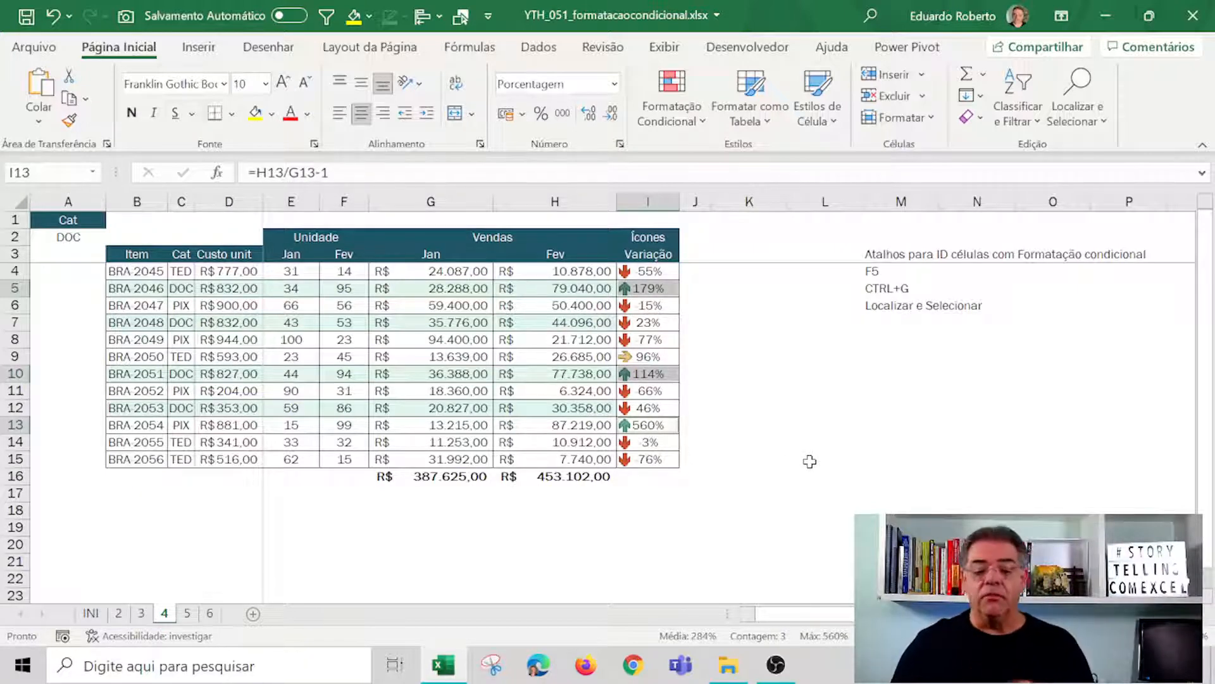
left_click_drag(655, 272, 637, 476)
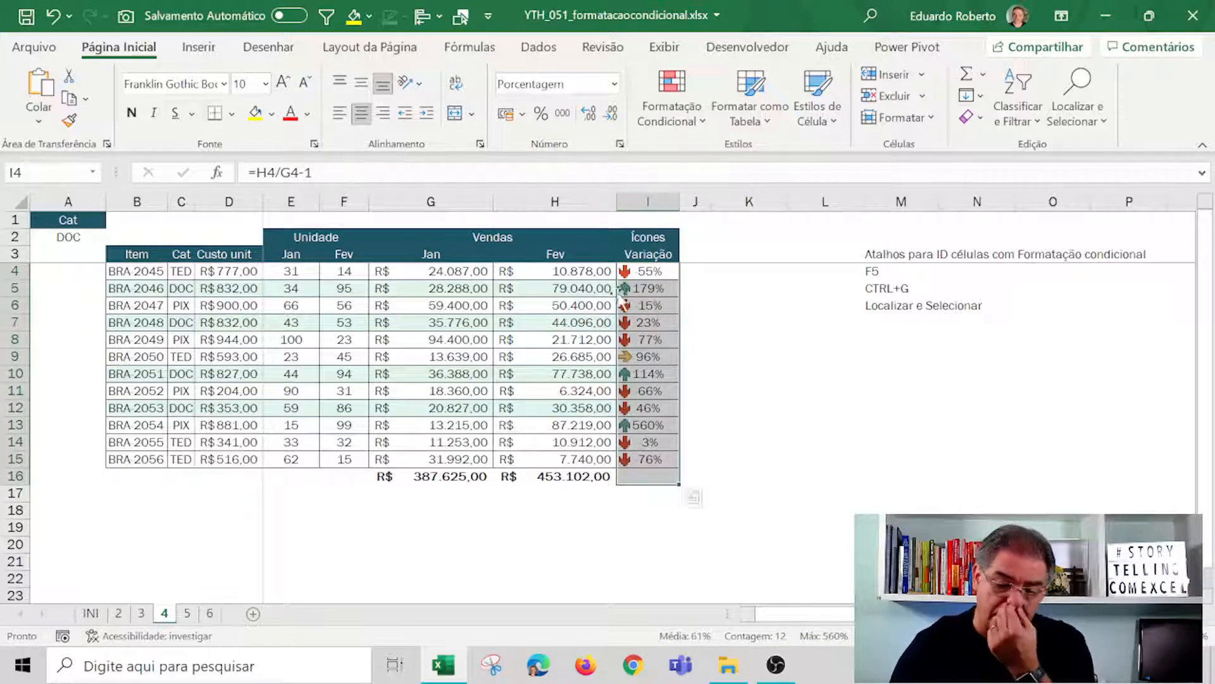
left_click_drag(650, 269, 635, 454)
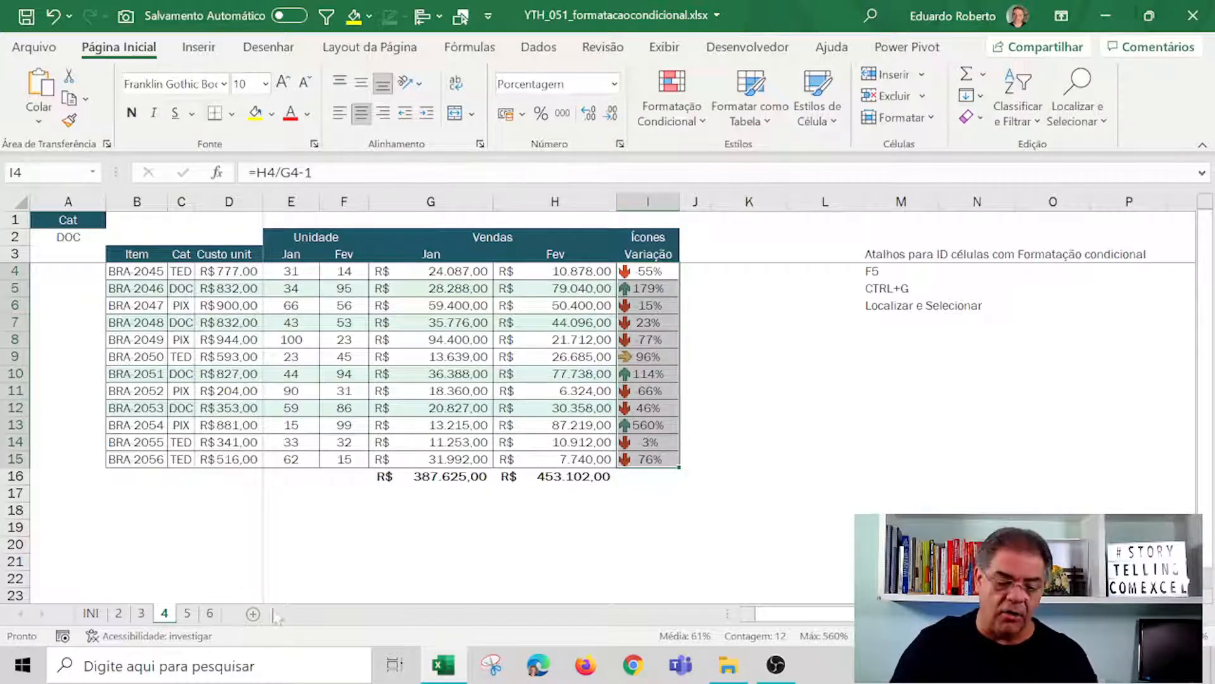
Review the topics list on sheet INI and the shortcuts for identifying conditionally formatted cells on sheet 5.
left_click(92, 613)
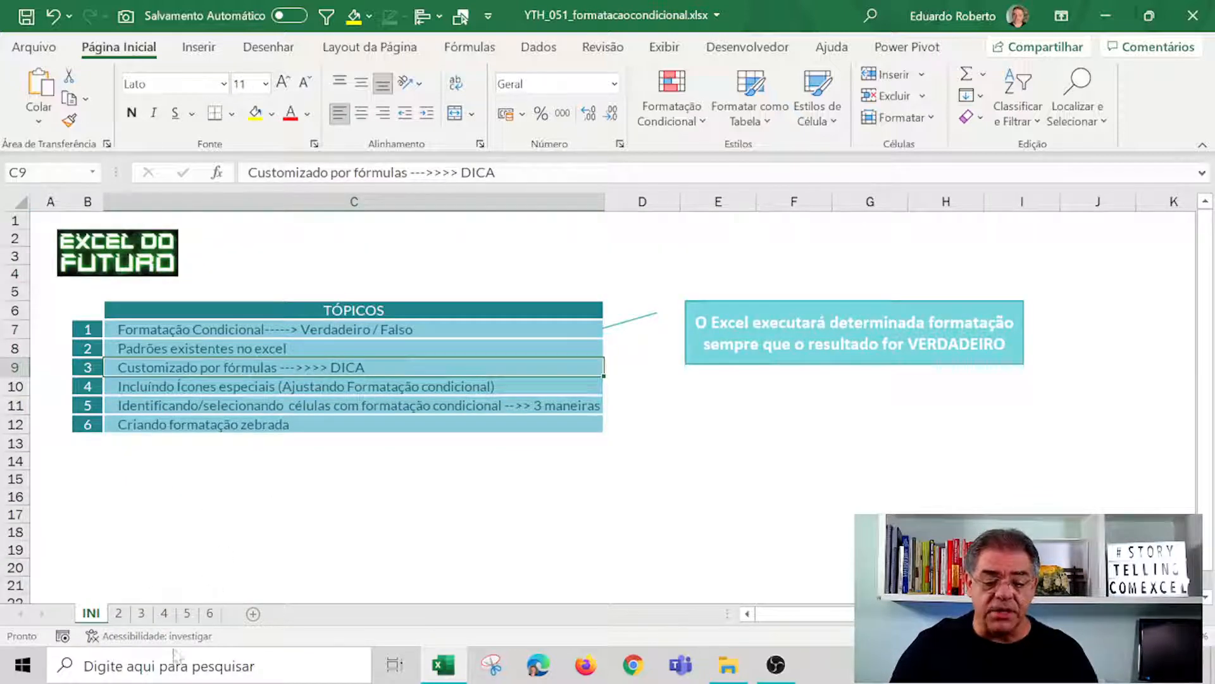
left_click(186, 612)
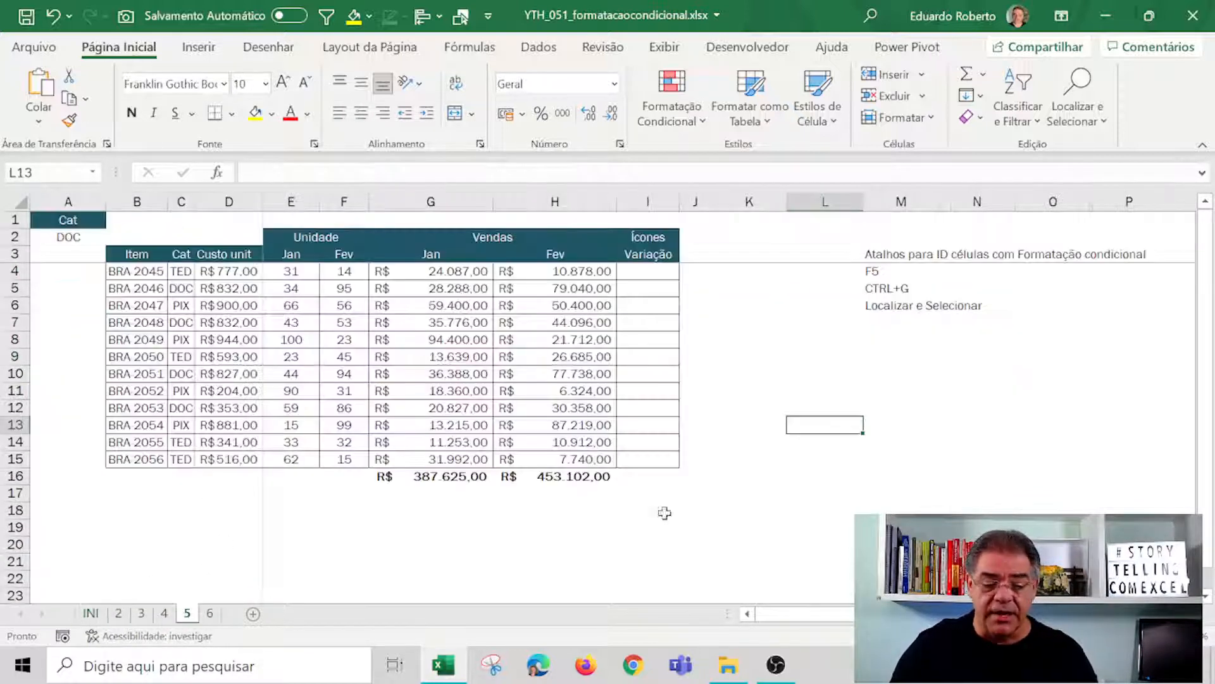
left_click(916, 342)
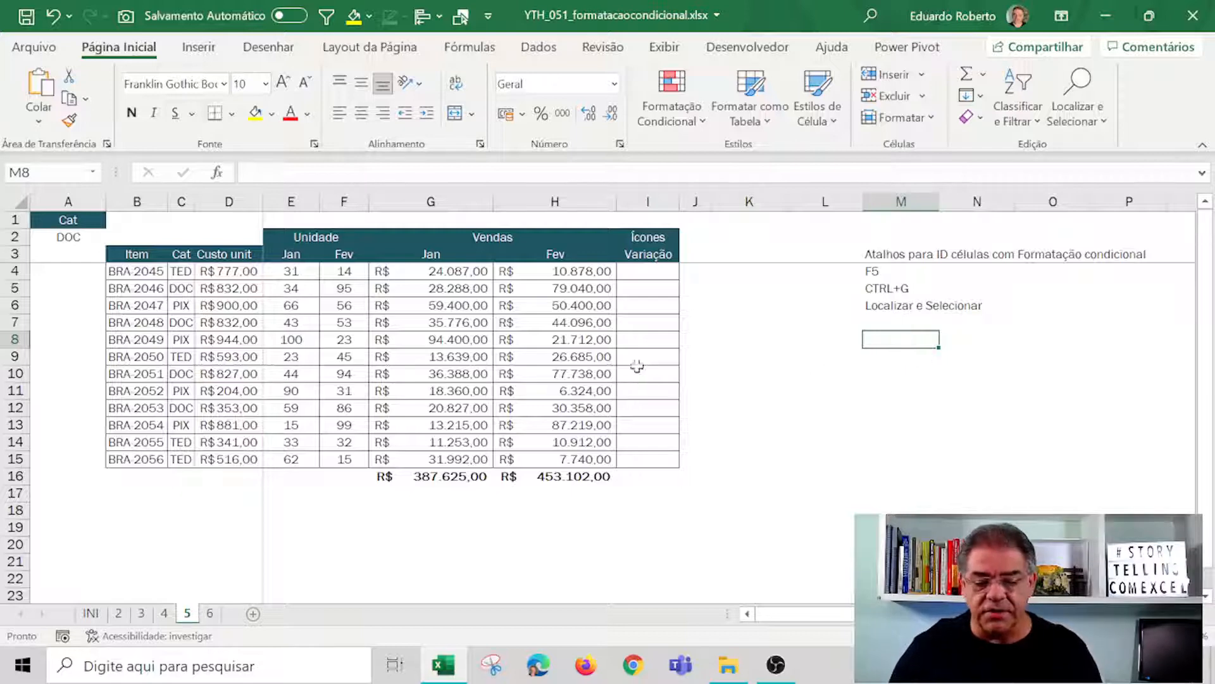
On sheet 4, select all cells with conditional formatting using Go To Special with the Formatos condicionais option.
left_click(164, 612)
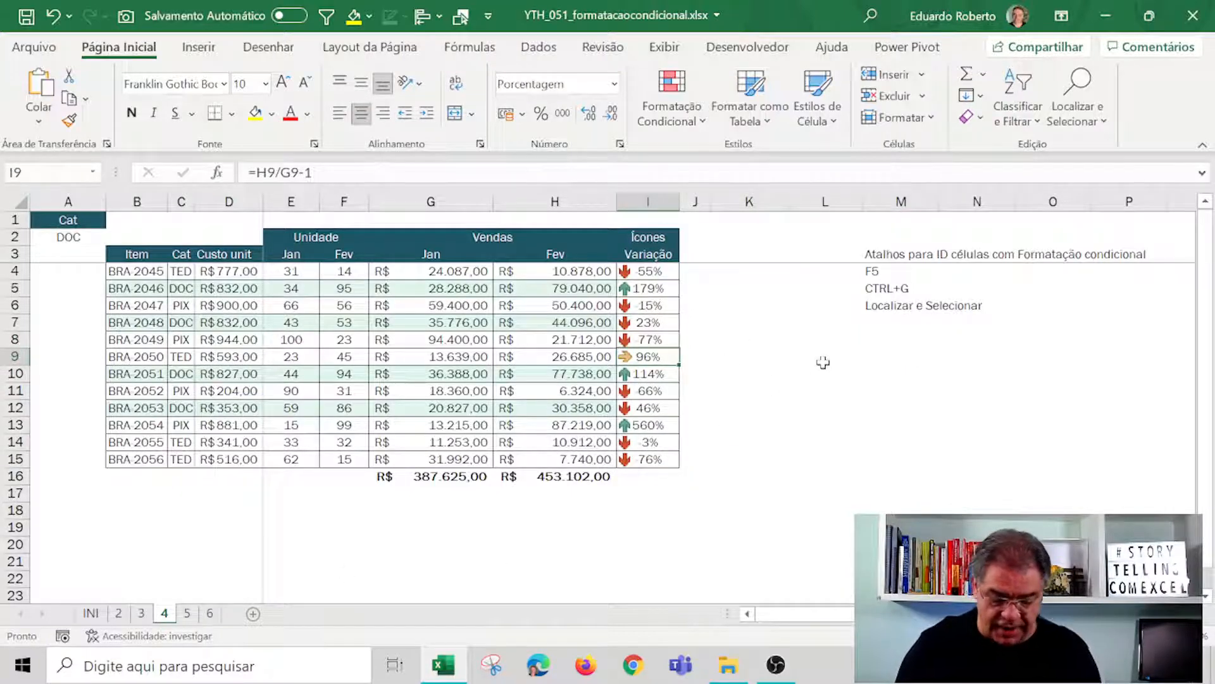
key("F5")
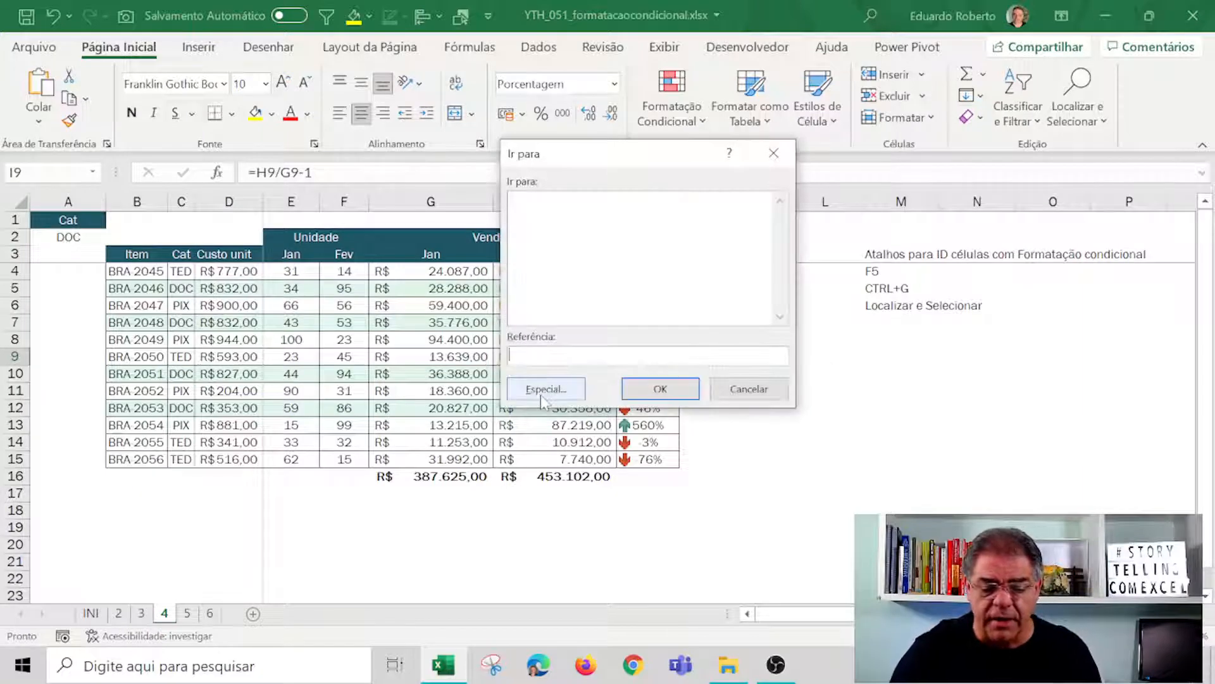
key("Escape")
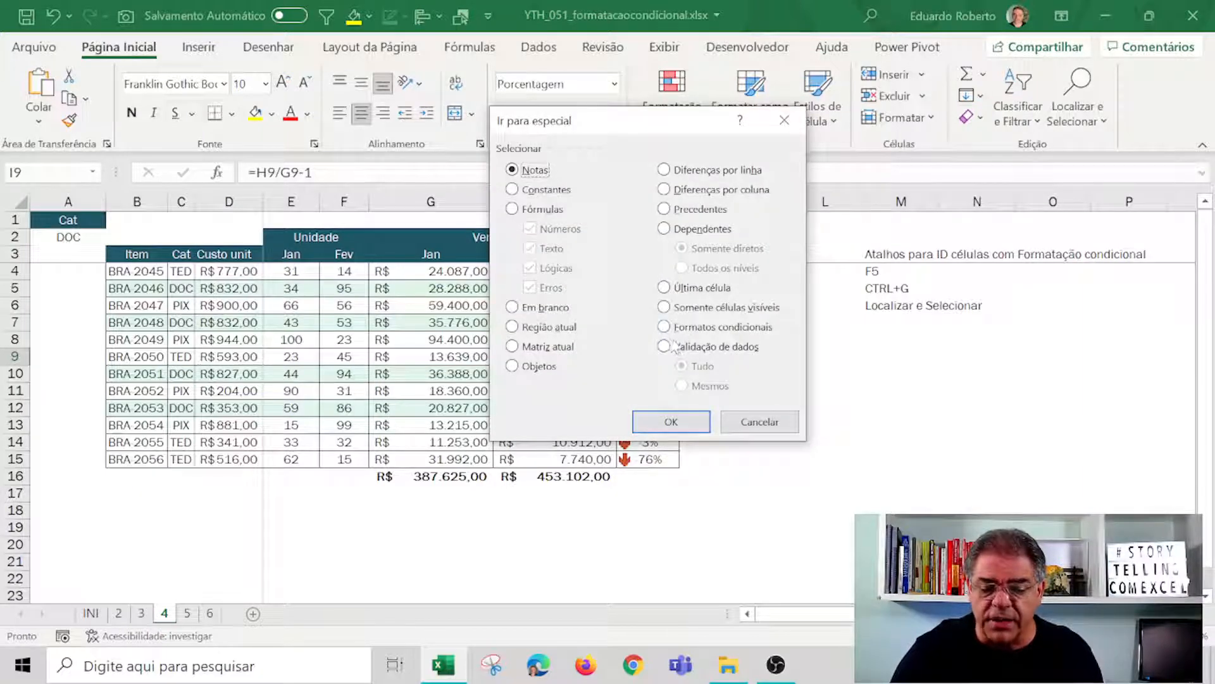
left_click(669, 330)
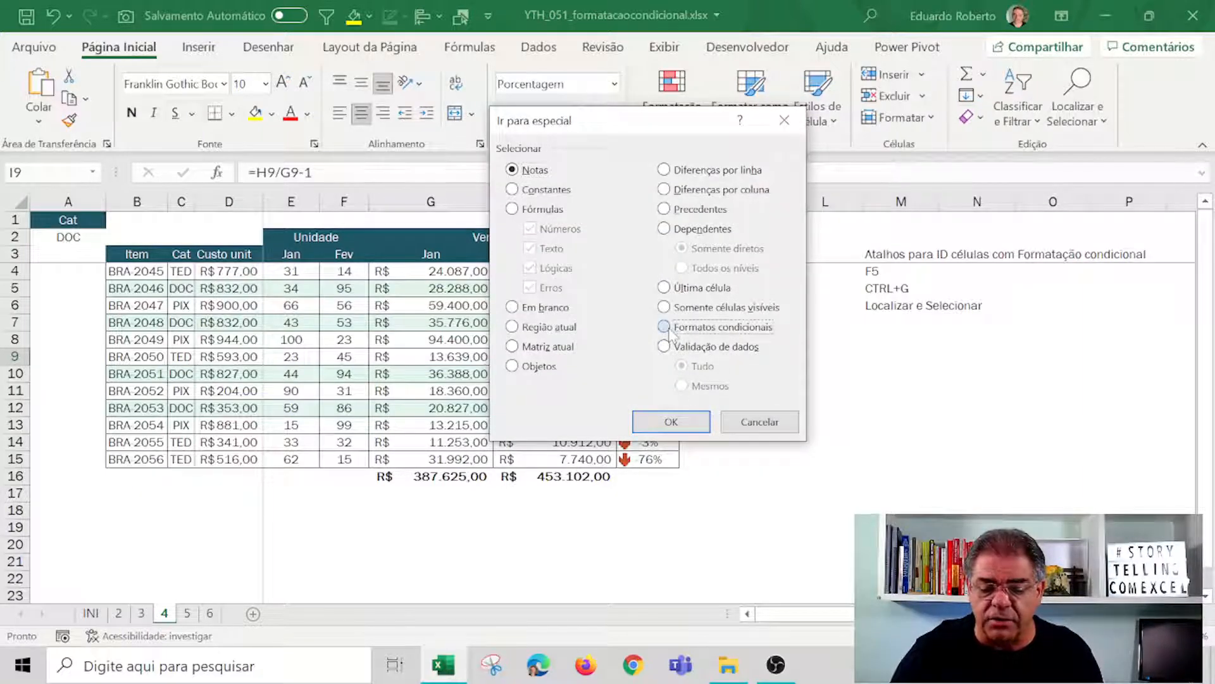
left_click(671, 422)
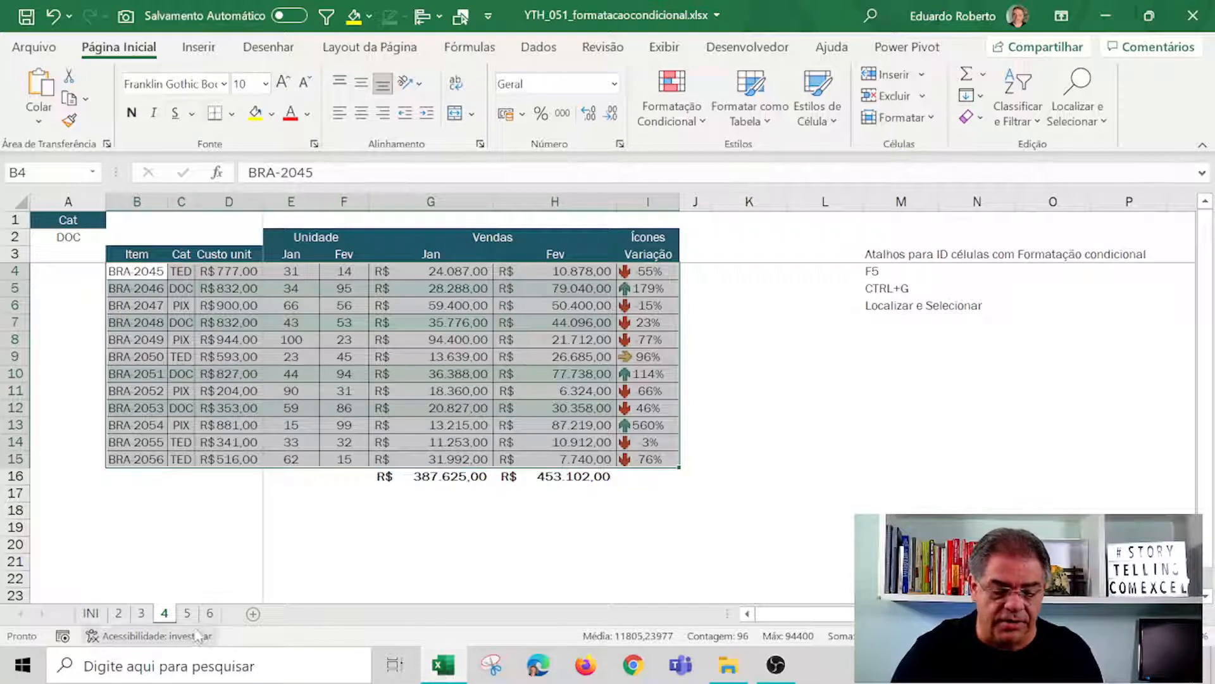
Check sheet 5 for conditionally formatted cells using Go To Special with the Formatos condicionais option.
left_click(187, 613)
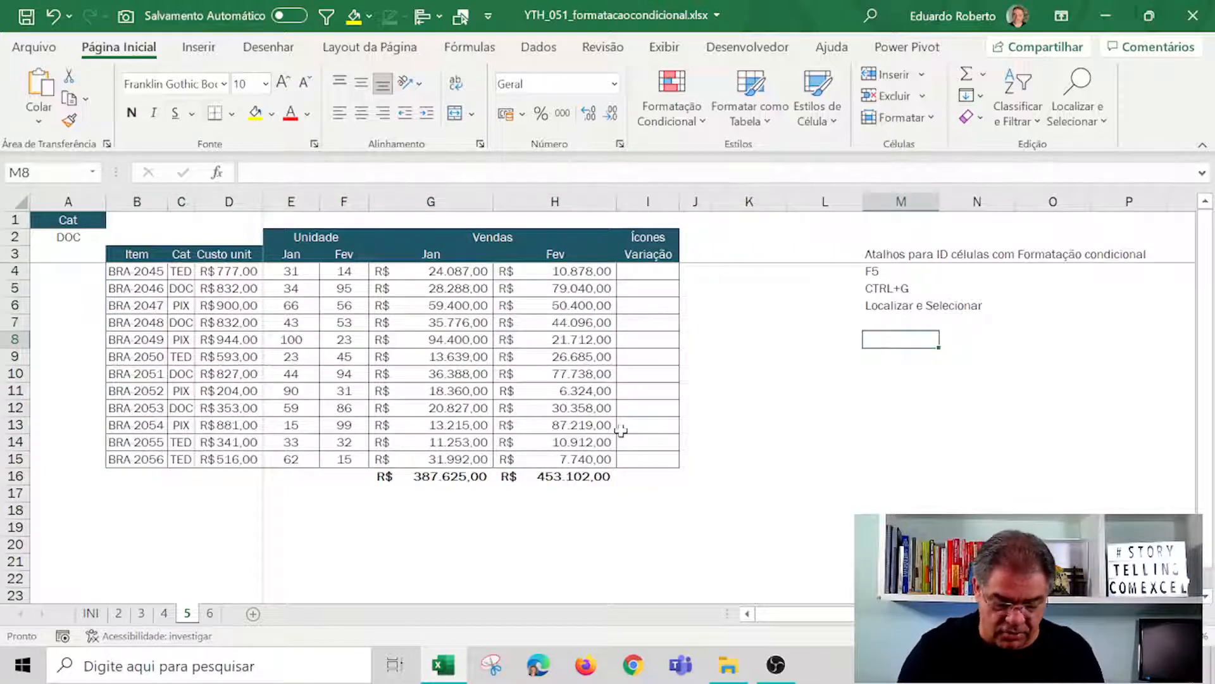
key("F5")
left_click(550, 388)
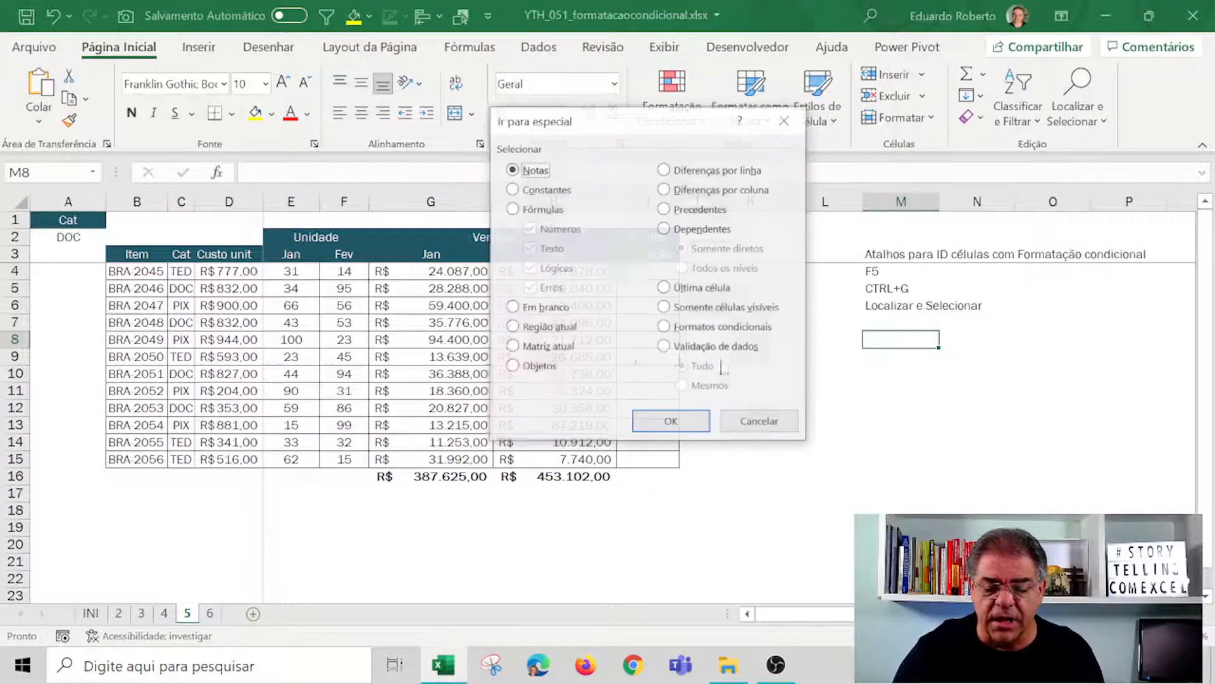
left_click(664, 327)
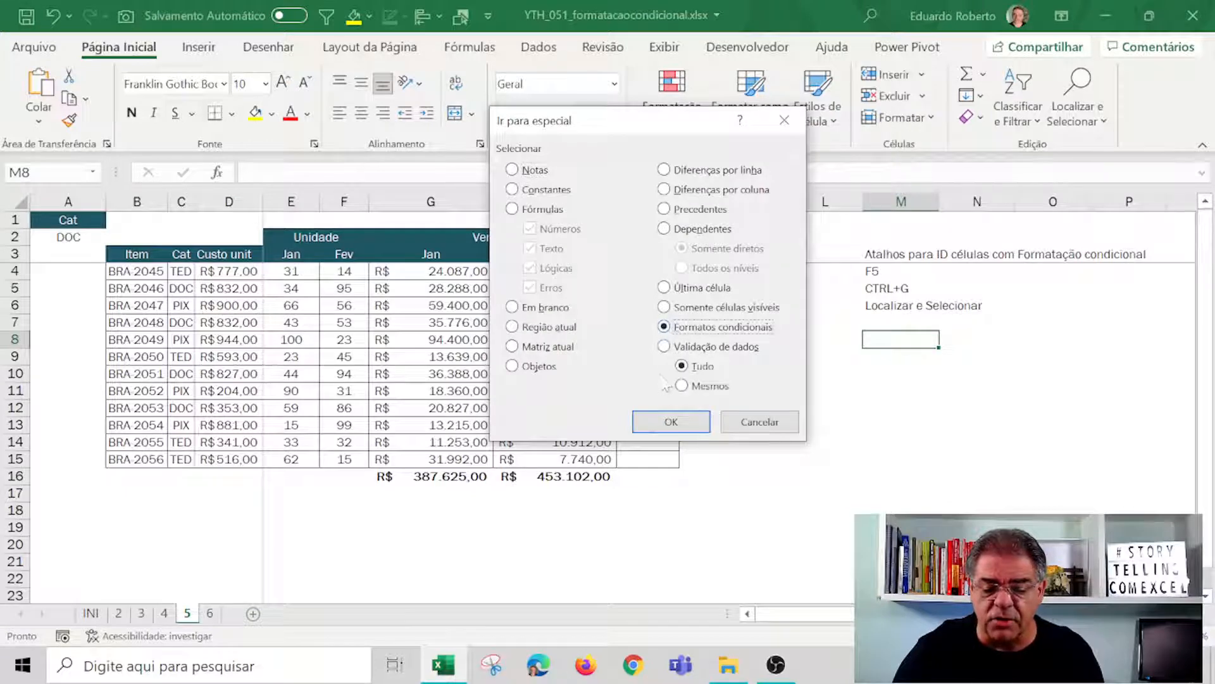
left_click(671, 421)
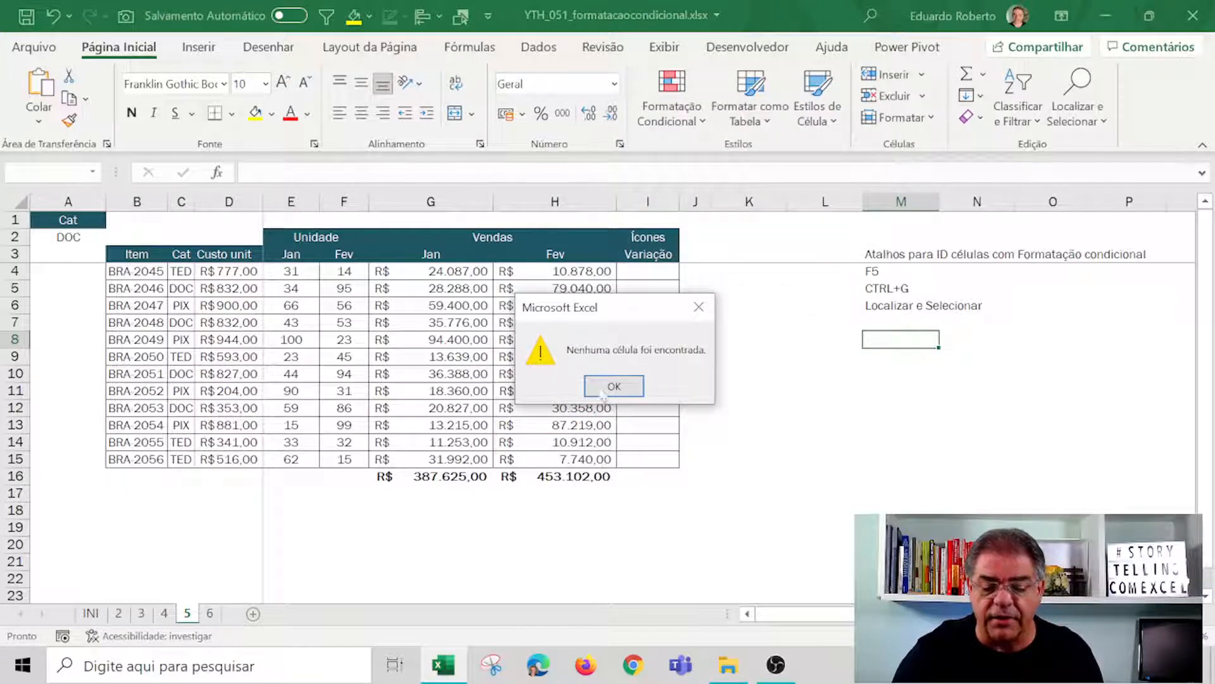
left_click(604, 388)
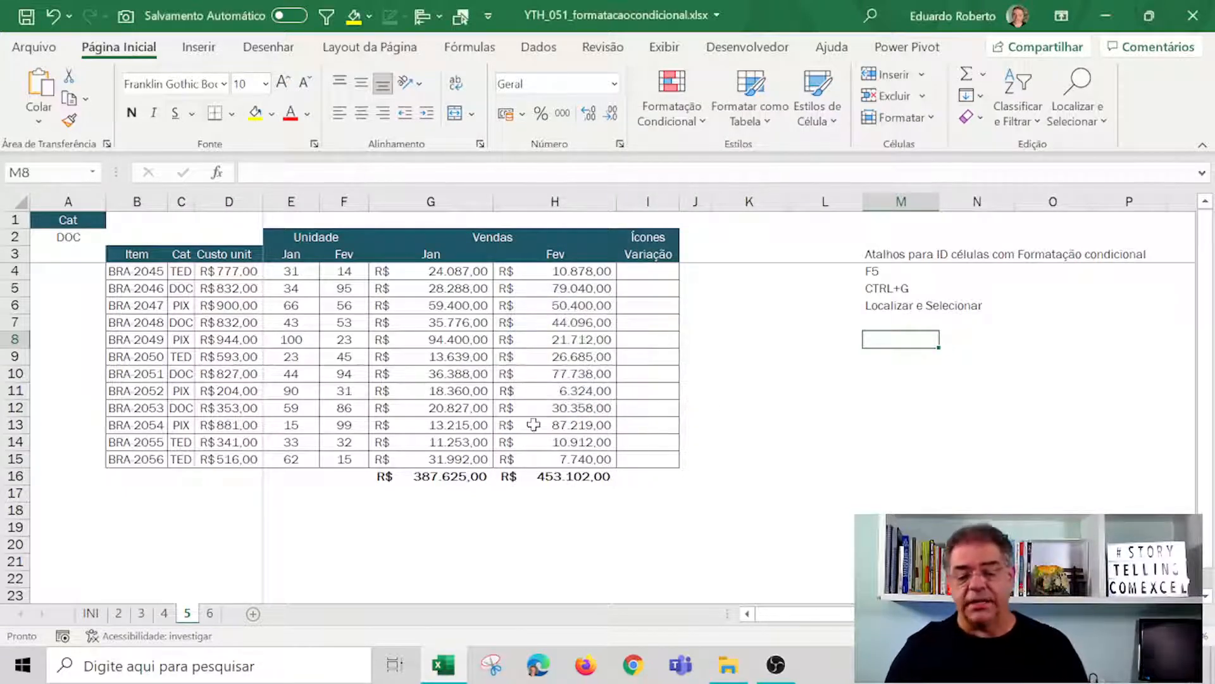
Review topic 5 on sheet INI and search sheet 5 for conditional formatting with the Localizar e Selecionar command.
left_click(92, 614)
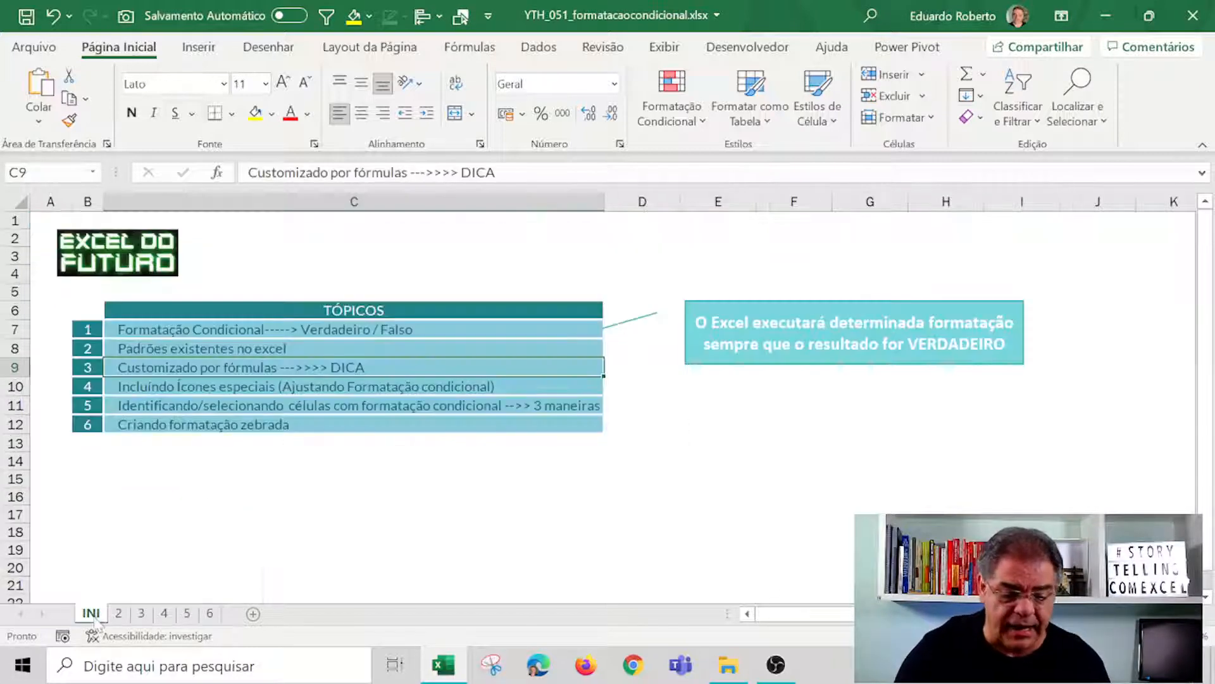
left_click(487, 412)
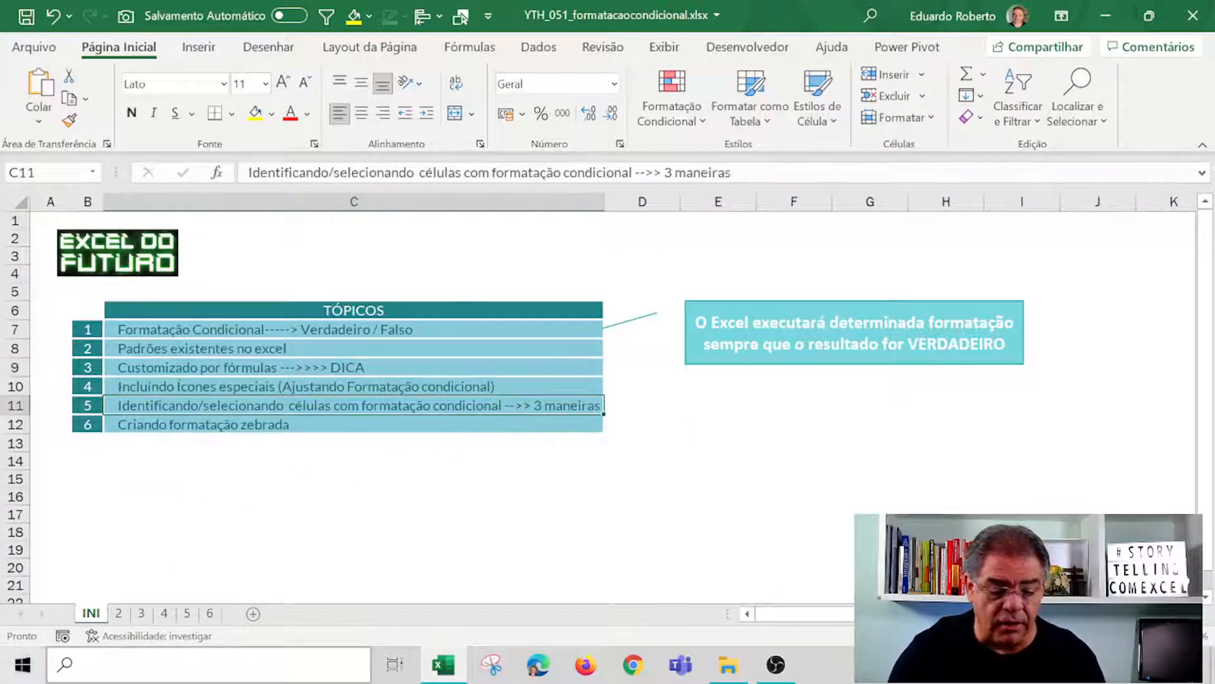
left_click(188, 614)
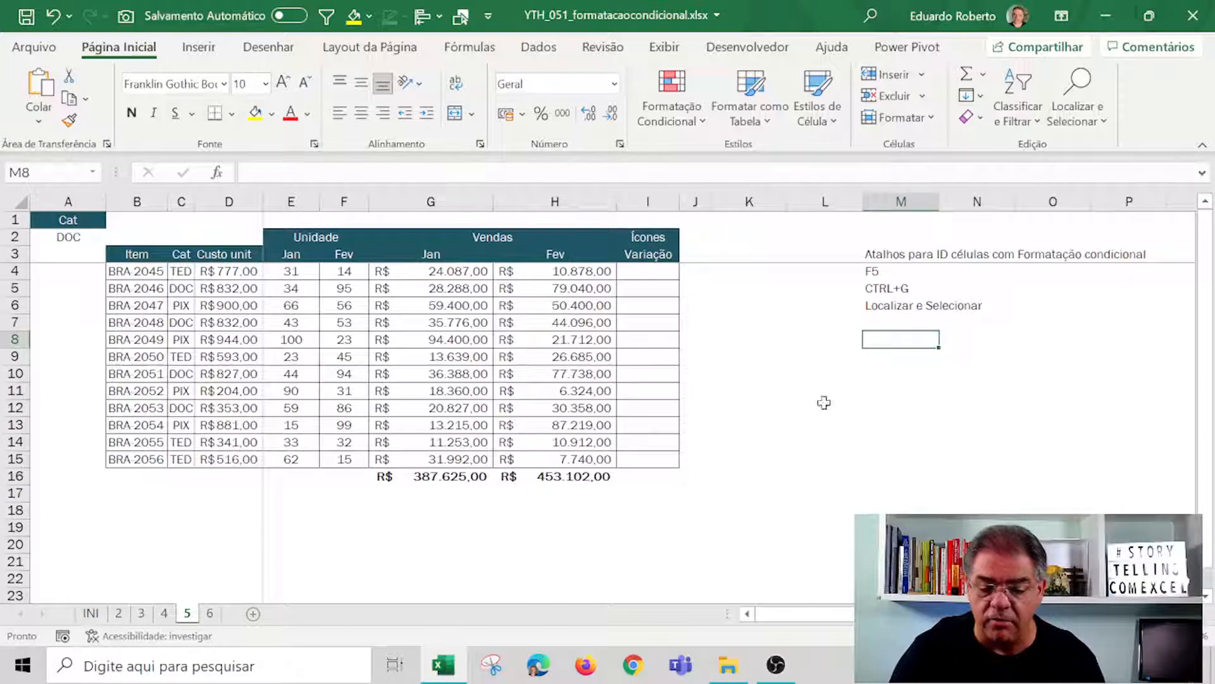
left_click(1090, 126)
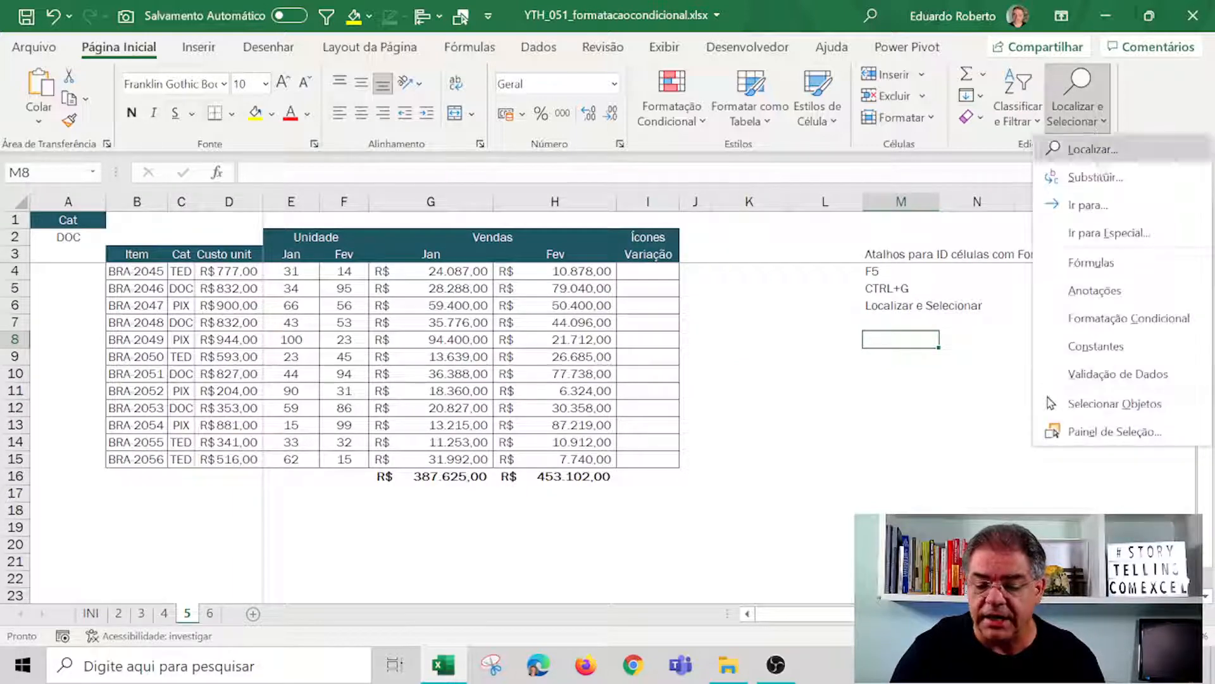
left_click(1109, 318)
left_click(610, 386)
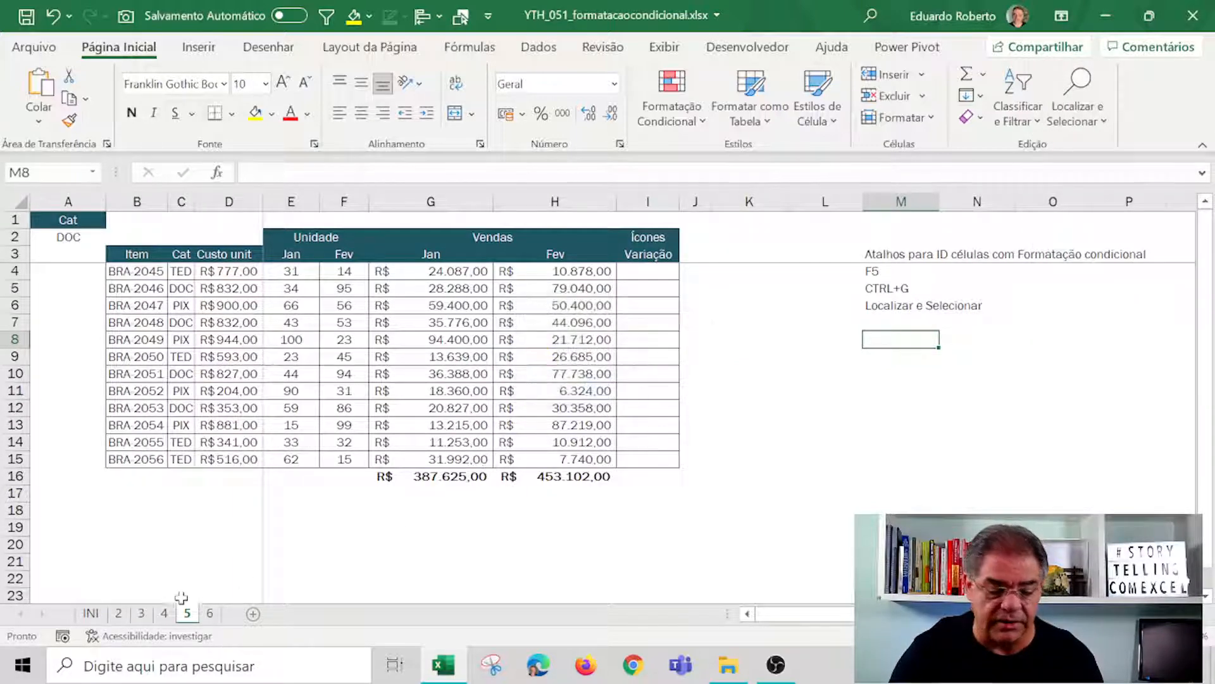
On sheet 4, select the conditionally formatted cells twice with Localizar e Selecionar, clearing the selection each time.
left_click(166, 613)
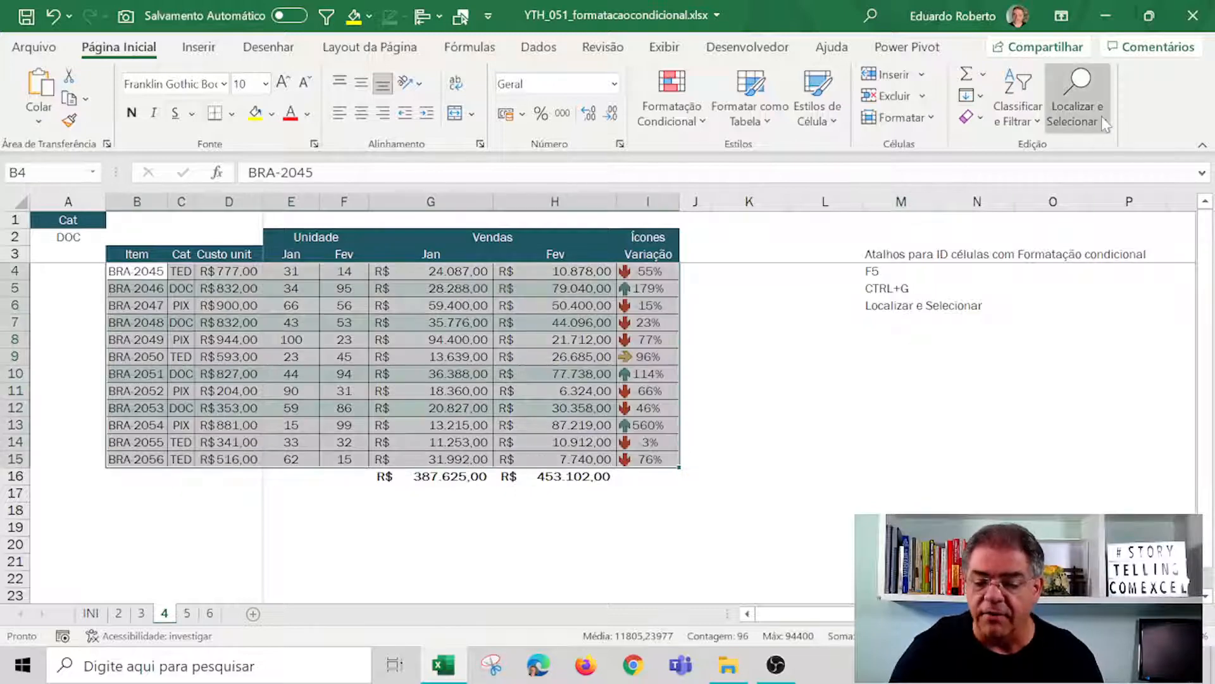
left_click(1101, 116)
left_click(1111, 319)
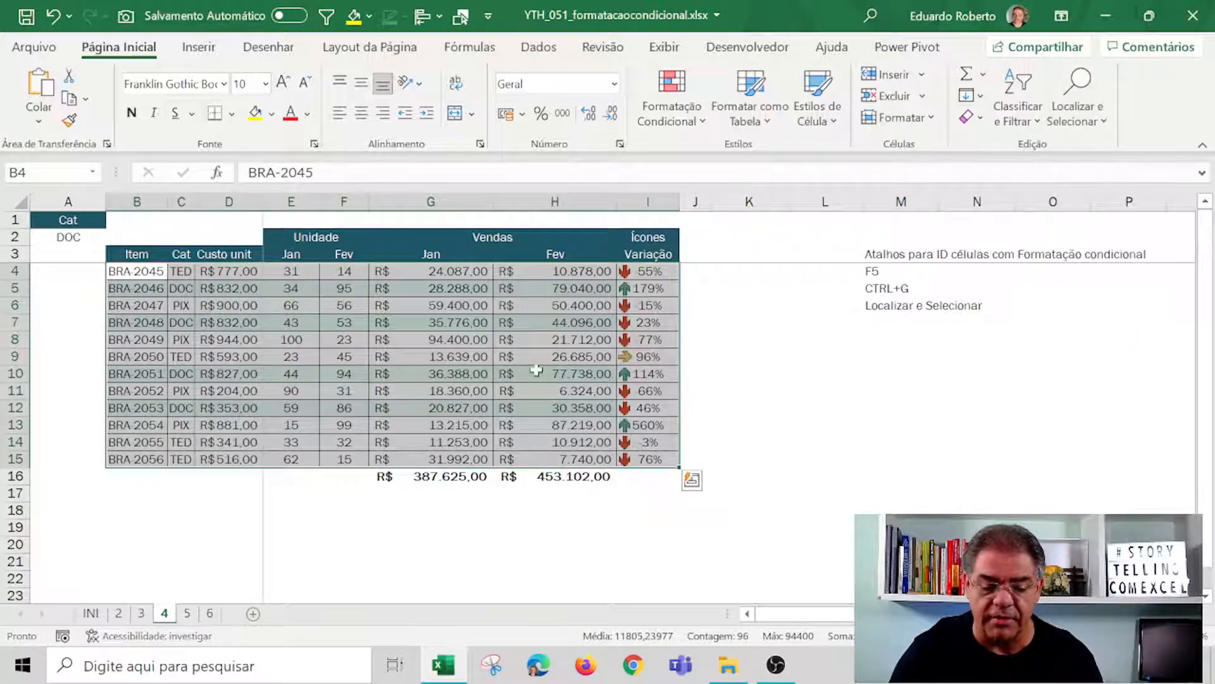
left_click(799, 412)
left_click(538, 390)
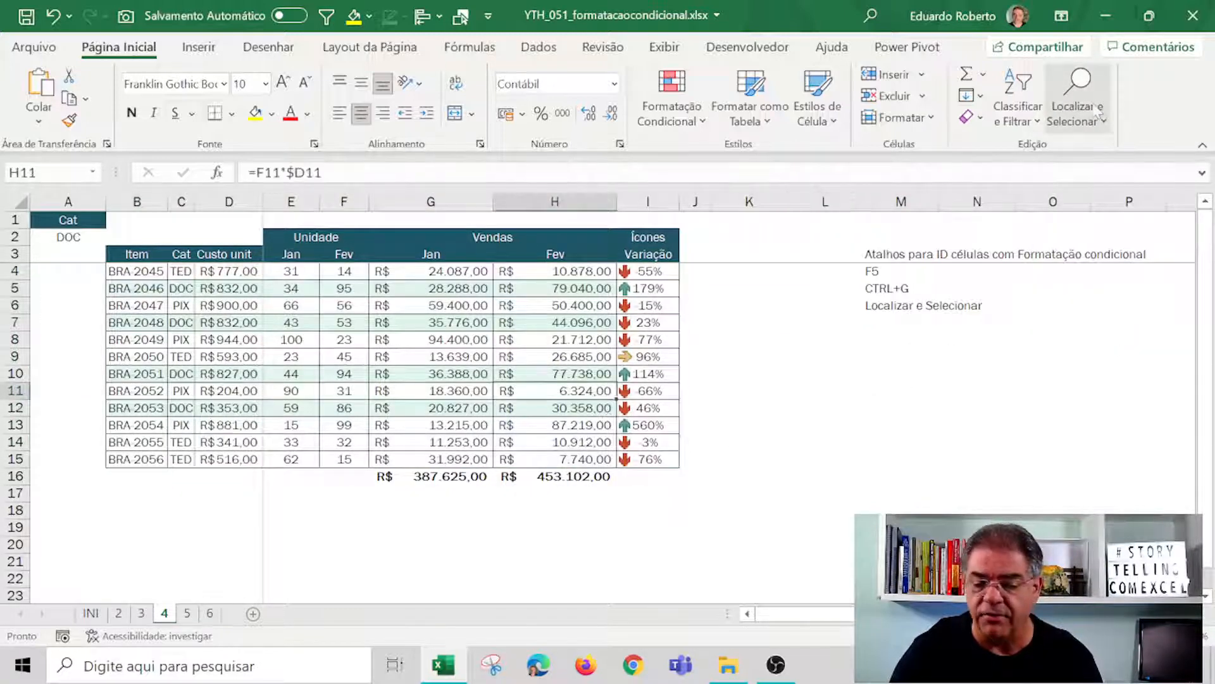
left_click(1099, 114)
left_click(1115, 319)
left_click(790, 425)
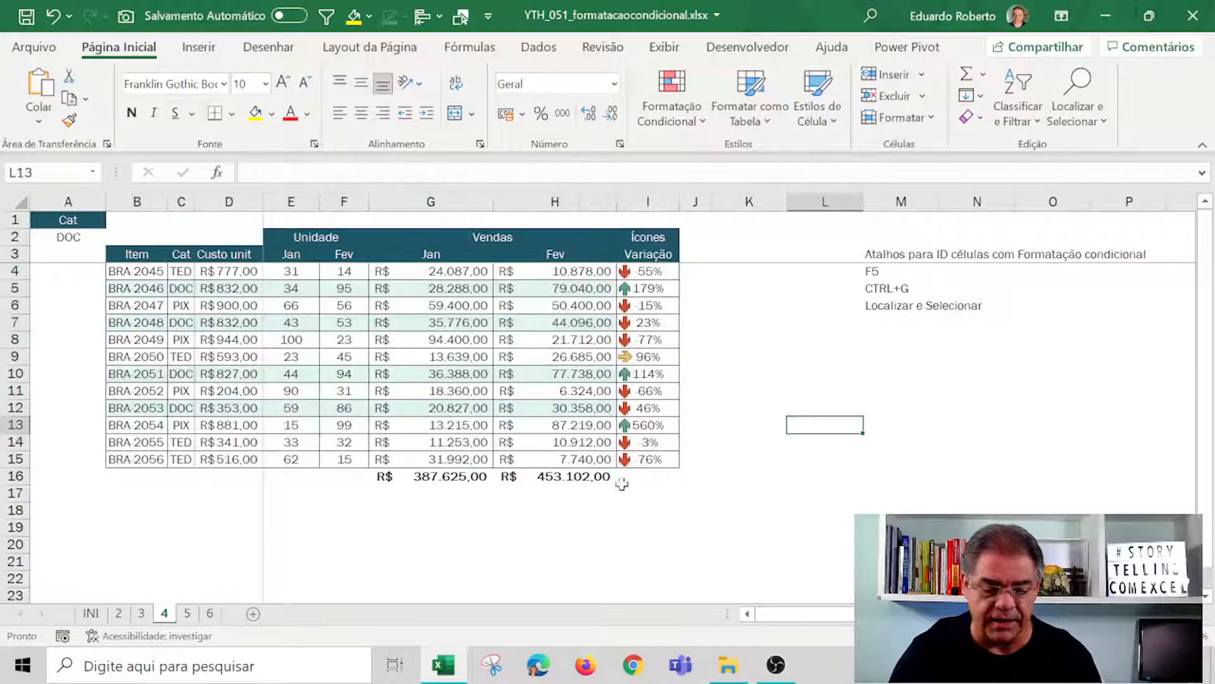
Review the conditional formatting rule applied to cell H9 on sheet 4 in the rules manager.
left_click(515, 359)
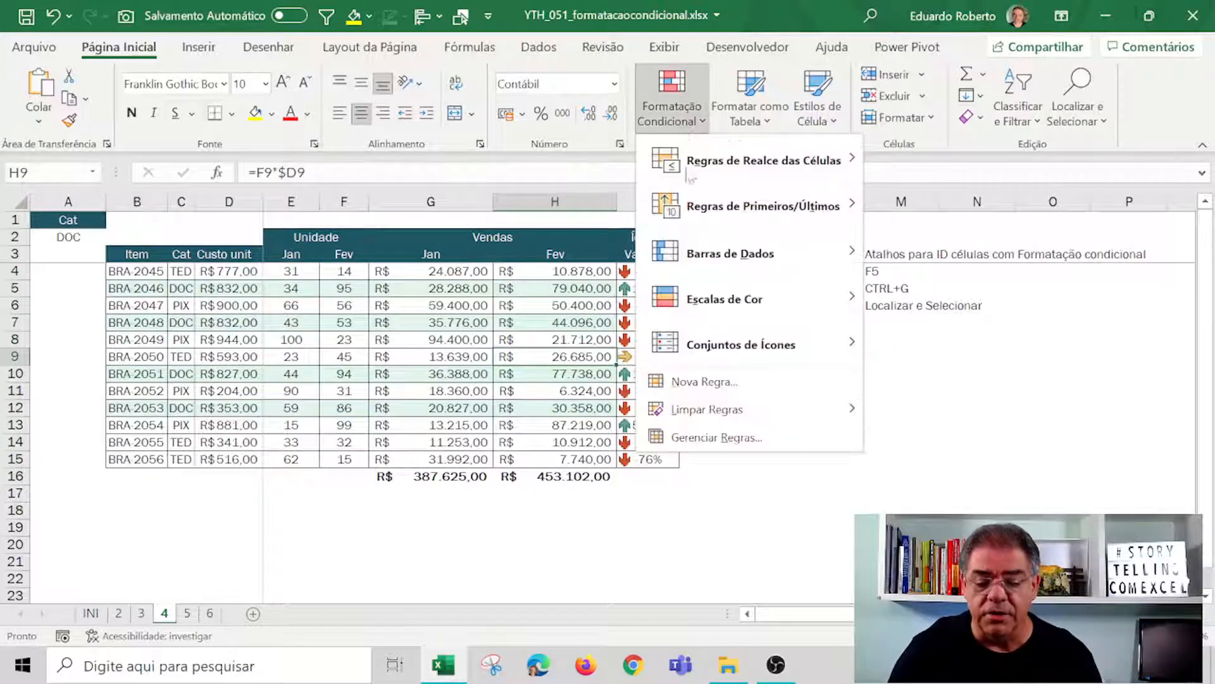
left_click(672, 104)
left_click(731, 438)
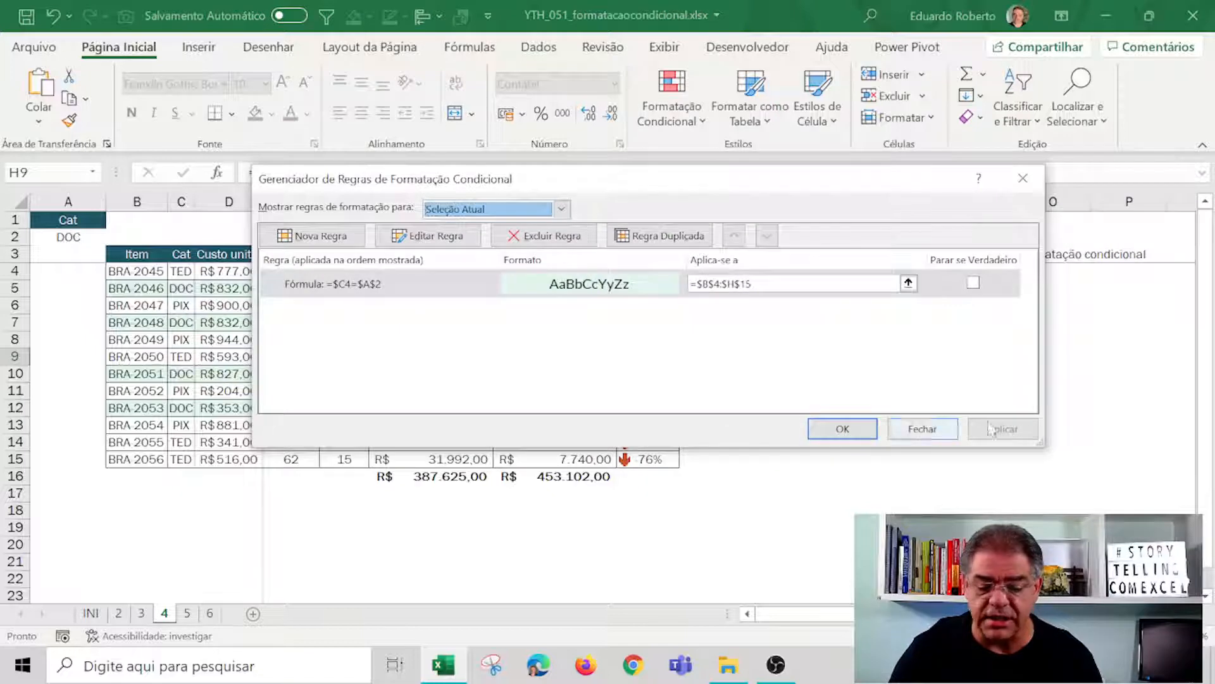
left_click(942, 437)
Select the table data B4:I15 and review its conditional formatting rules, their order and the Parar se Verdadeiro options.
left_click(664, 324)
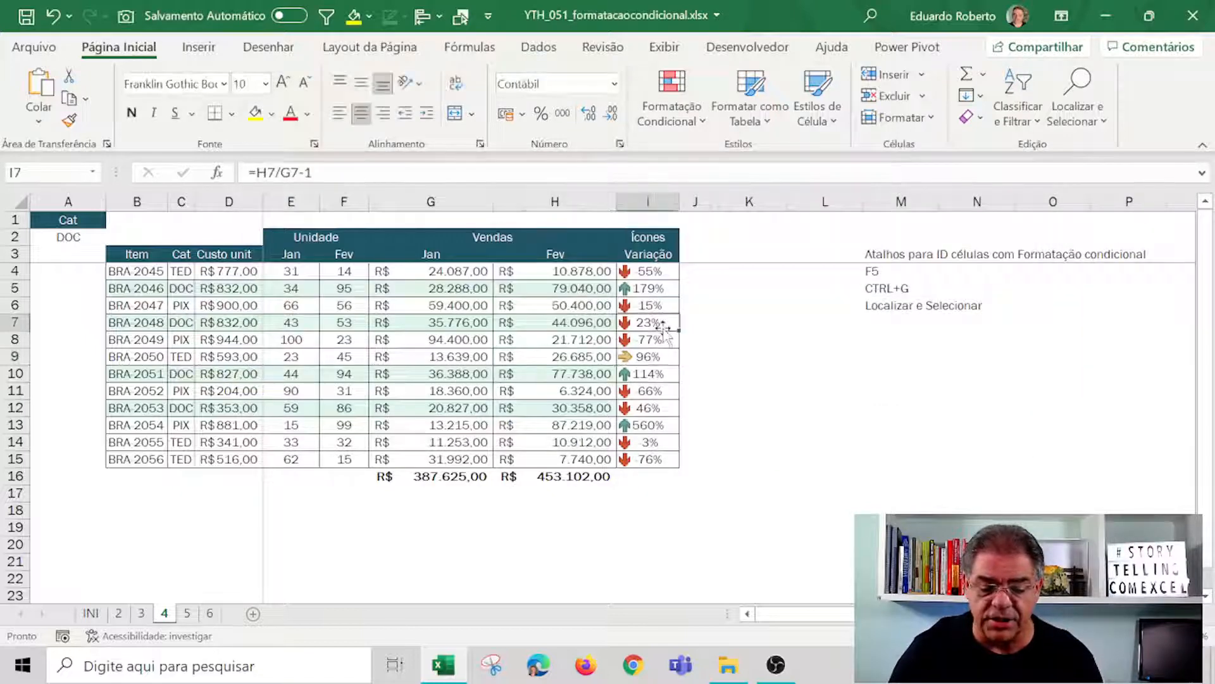
left_click_drag(143, 271, 659, 461)
left_click(672, 95)
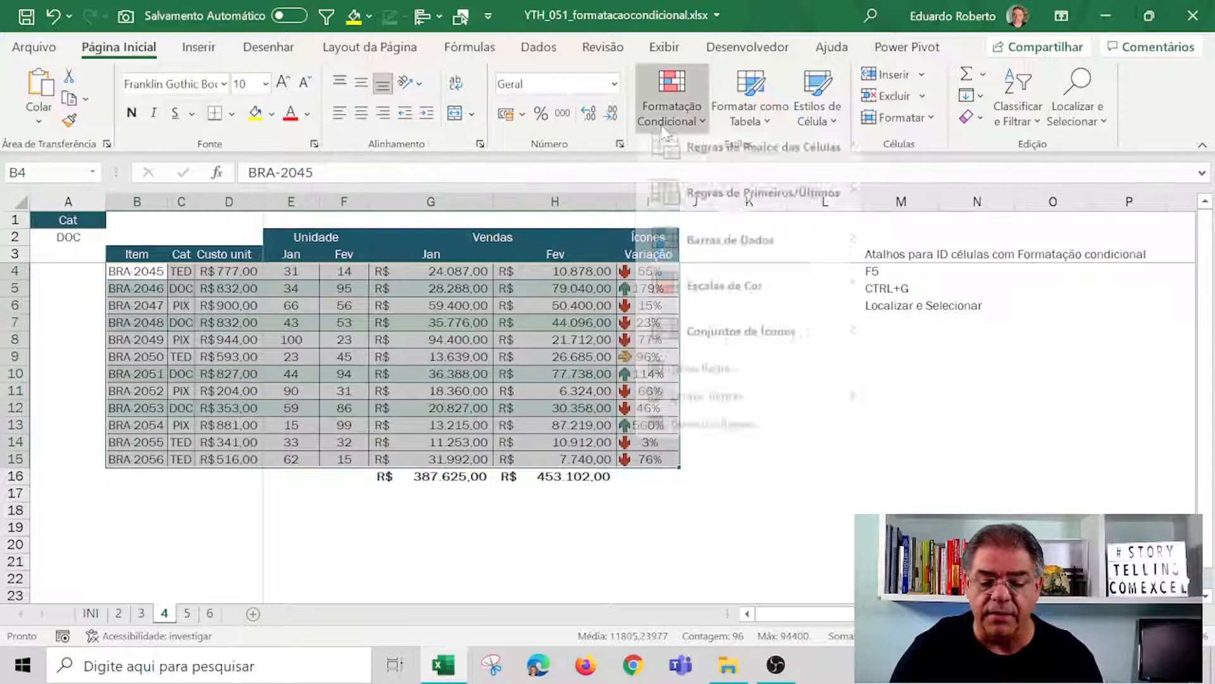
left_click(728, 435)
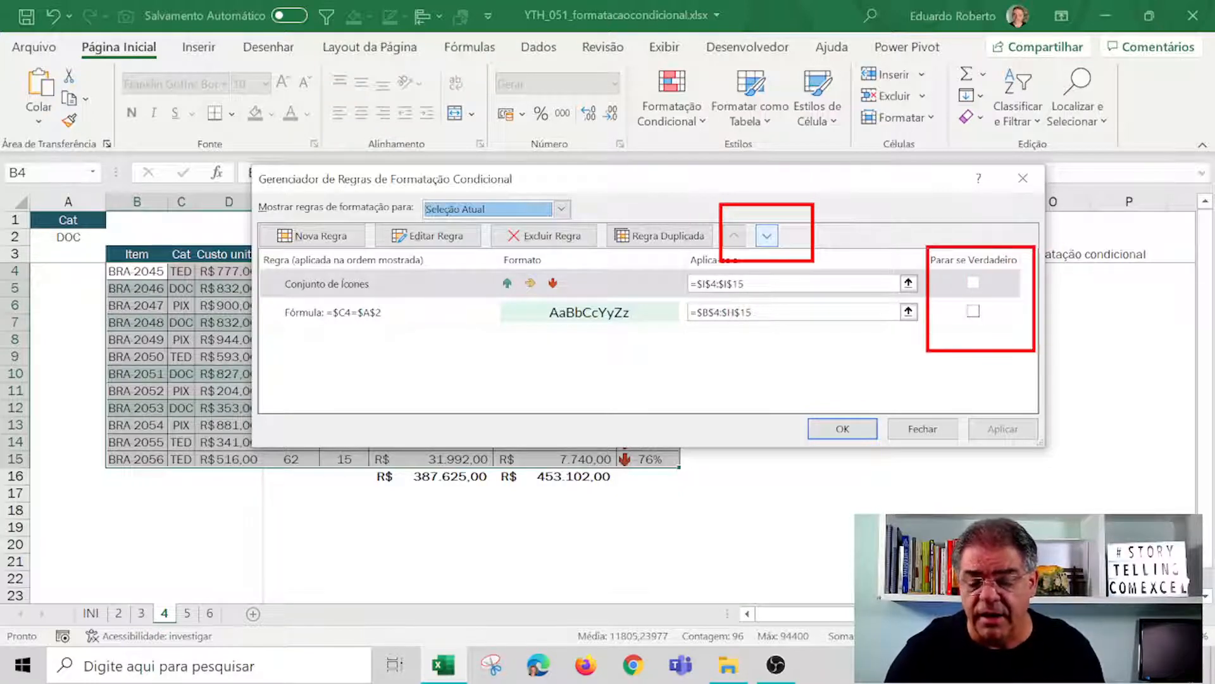
key("Return")
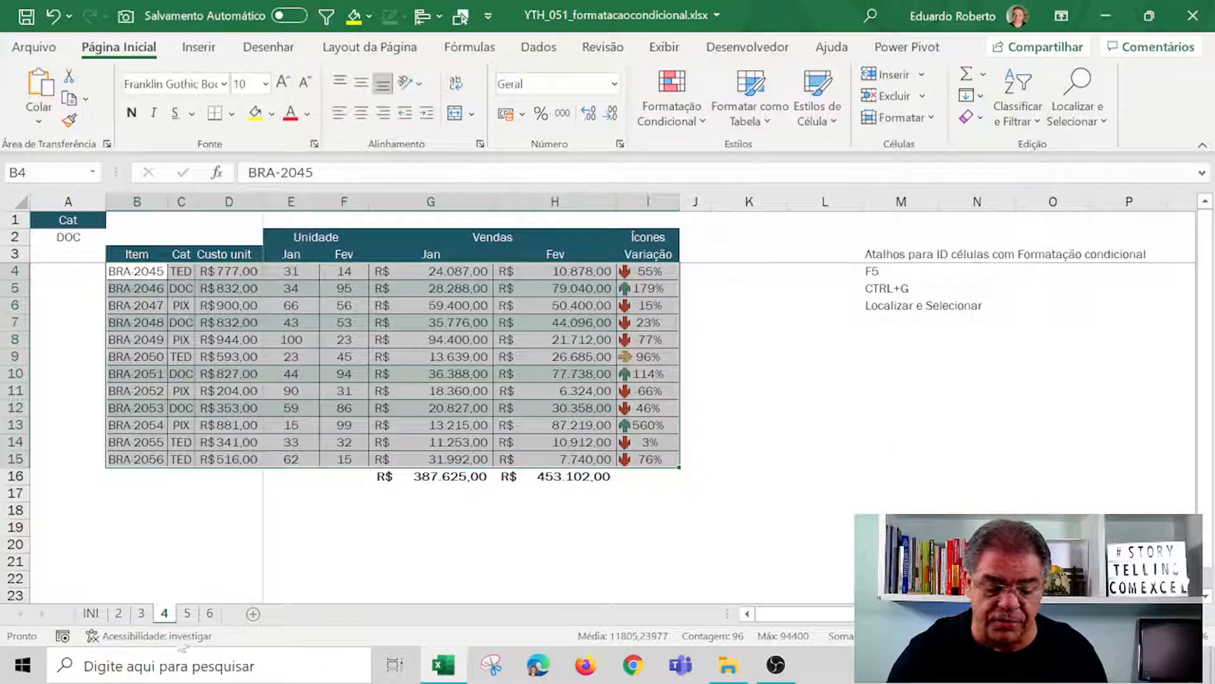
Switch to sheet 6 and select cell G12 in the January sales column.
left_click(209, 617)
left_click(726, 492)
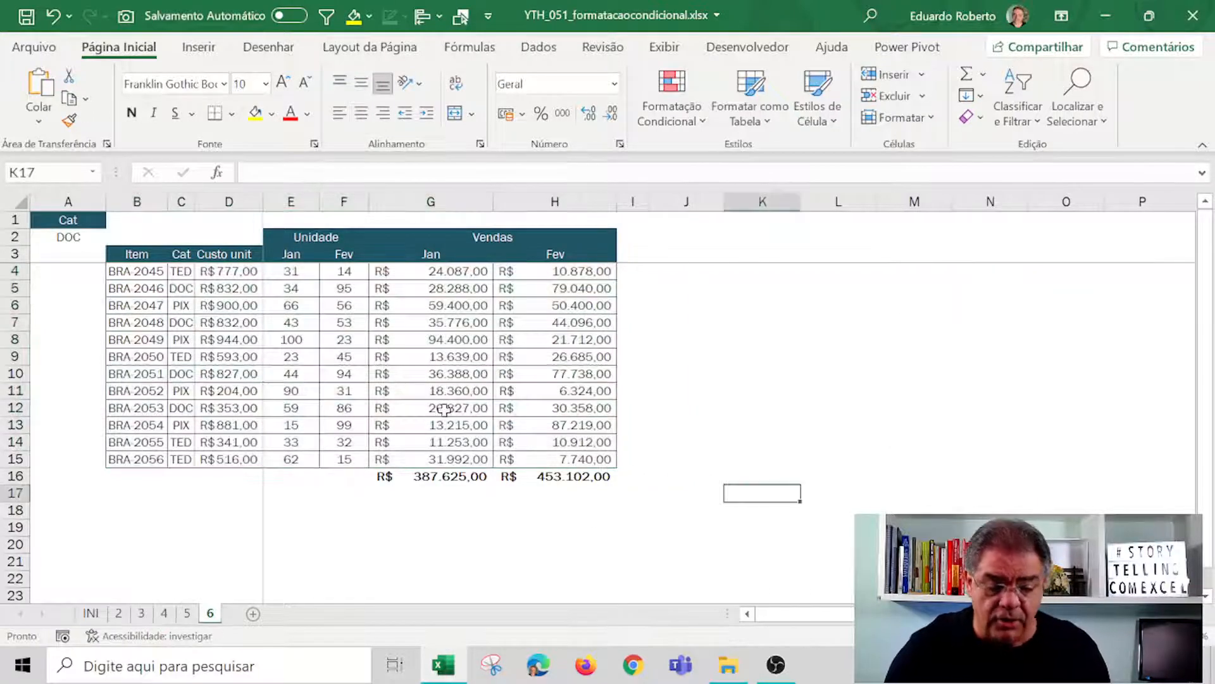
left_click(443, 410)
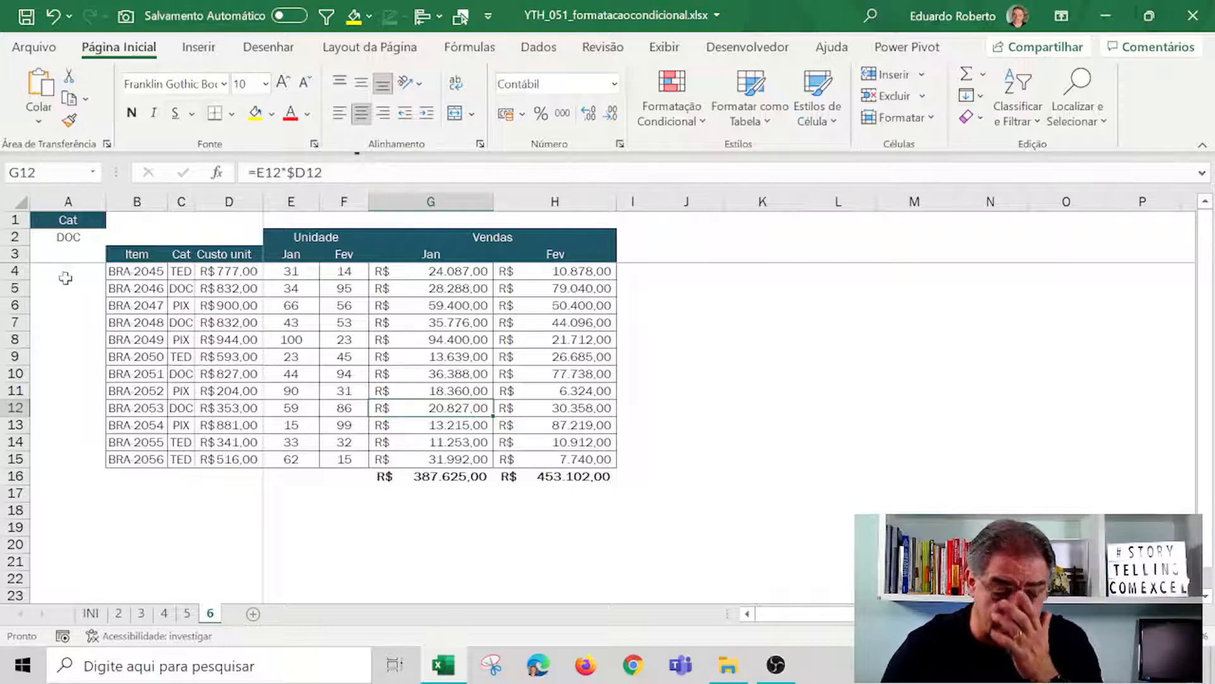
Begin a formula-based conditional formatting rule for B4:H15 with the formula =épar(ln()).
left_click_drag(136, 272, 548, 458)
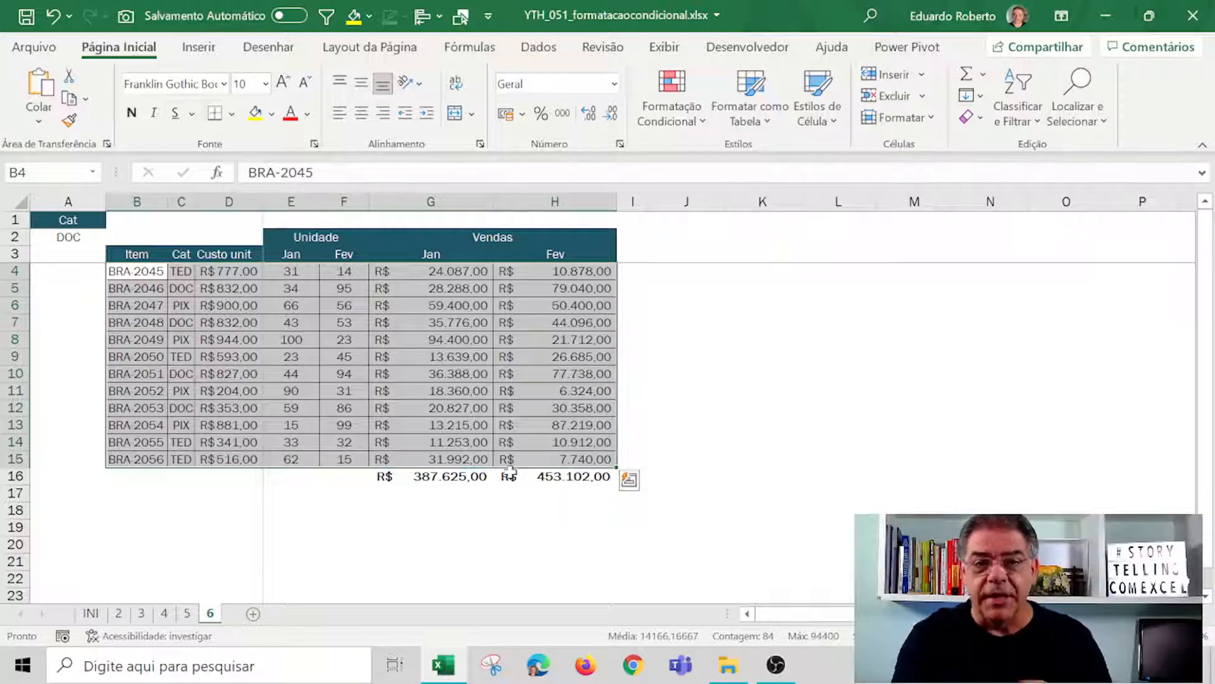
left_click(674, 117)
left_click(719, 388)
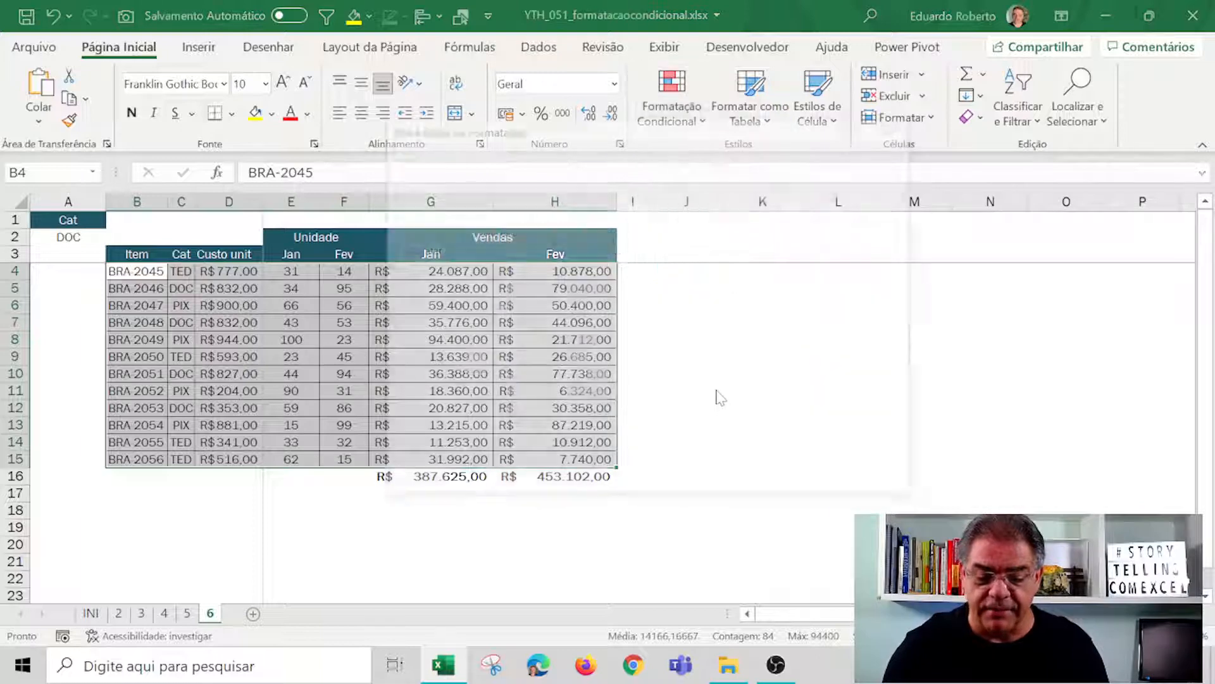
left_click(440, 269)
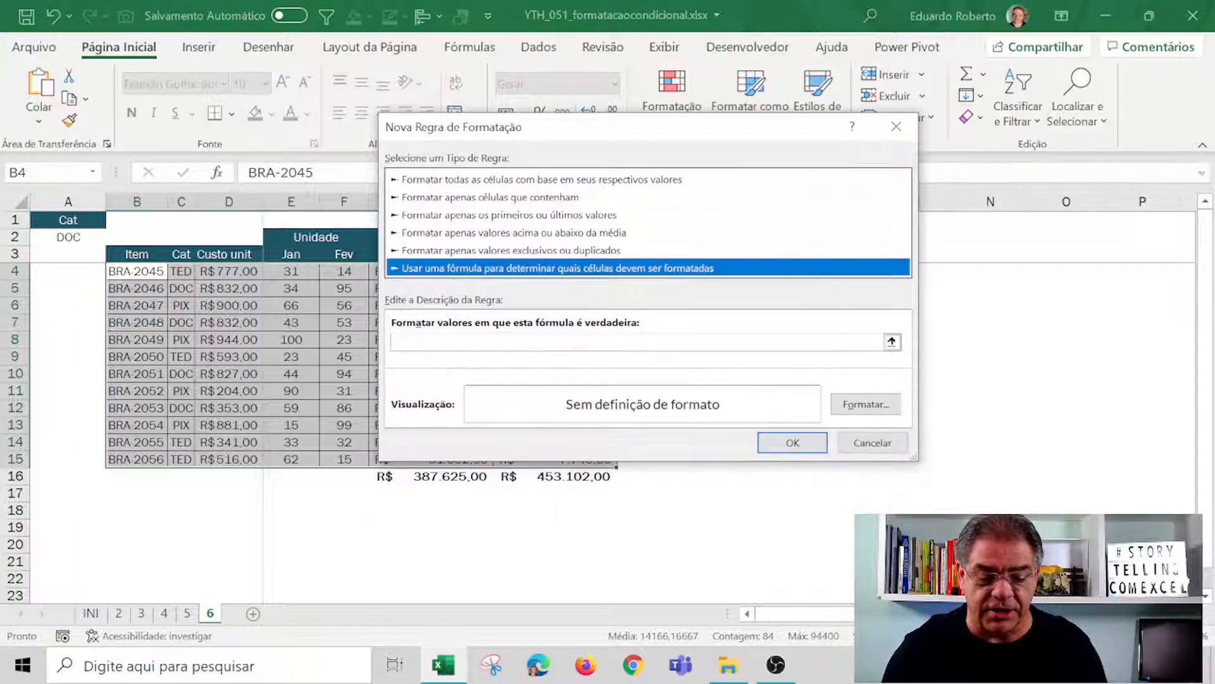
left_click(636, 342)
type("=")
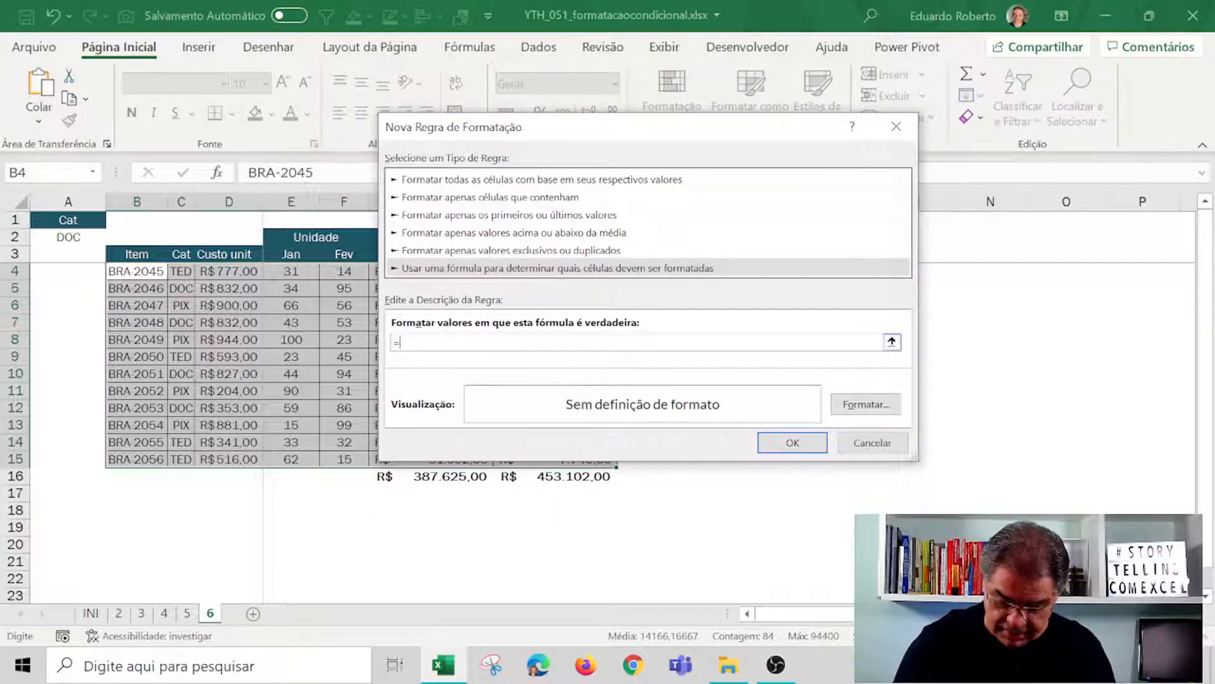
type("In")
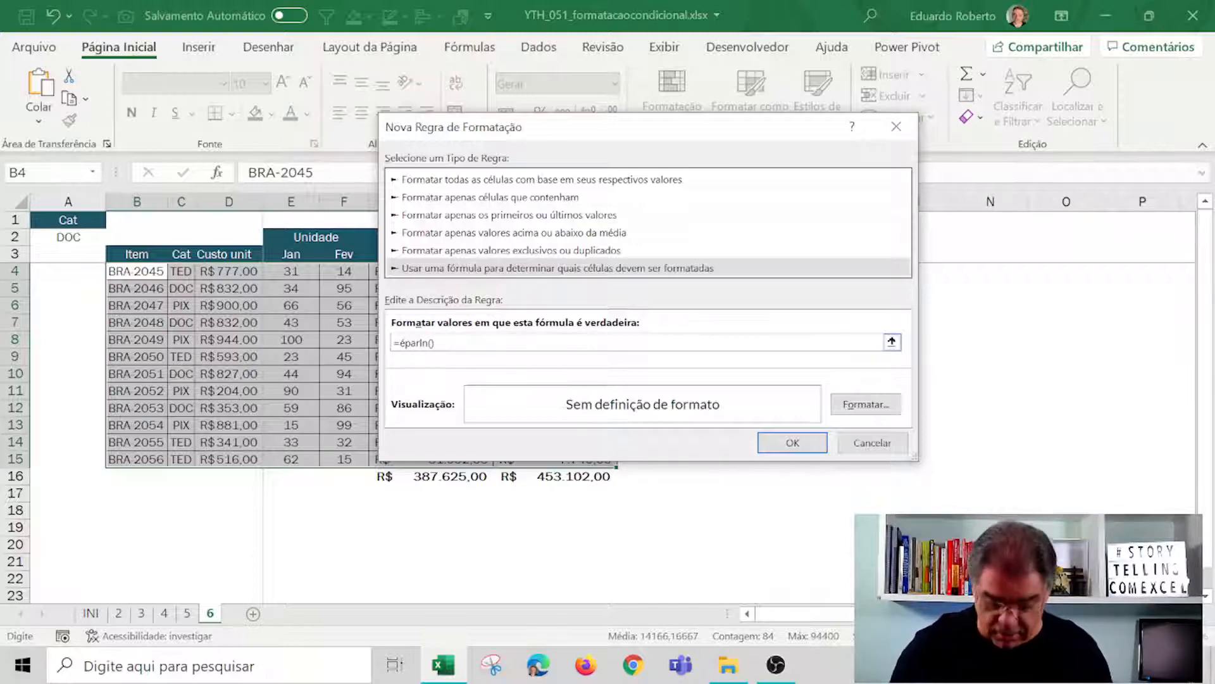
type("(")
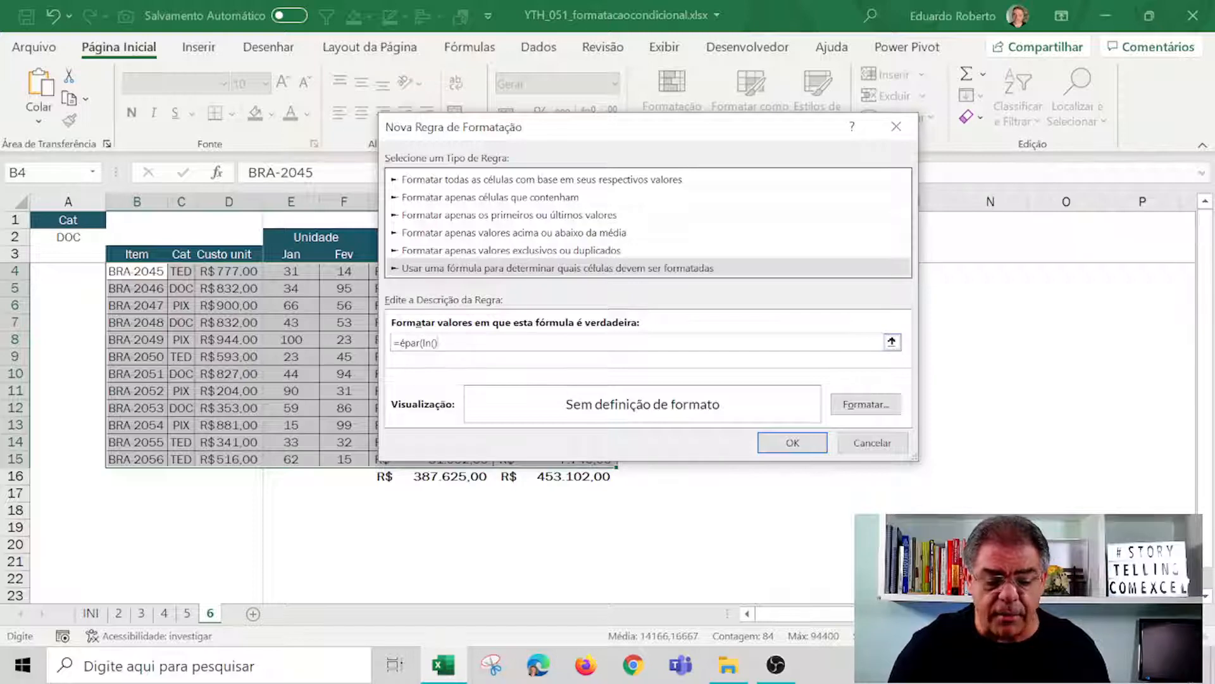
type(")")
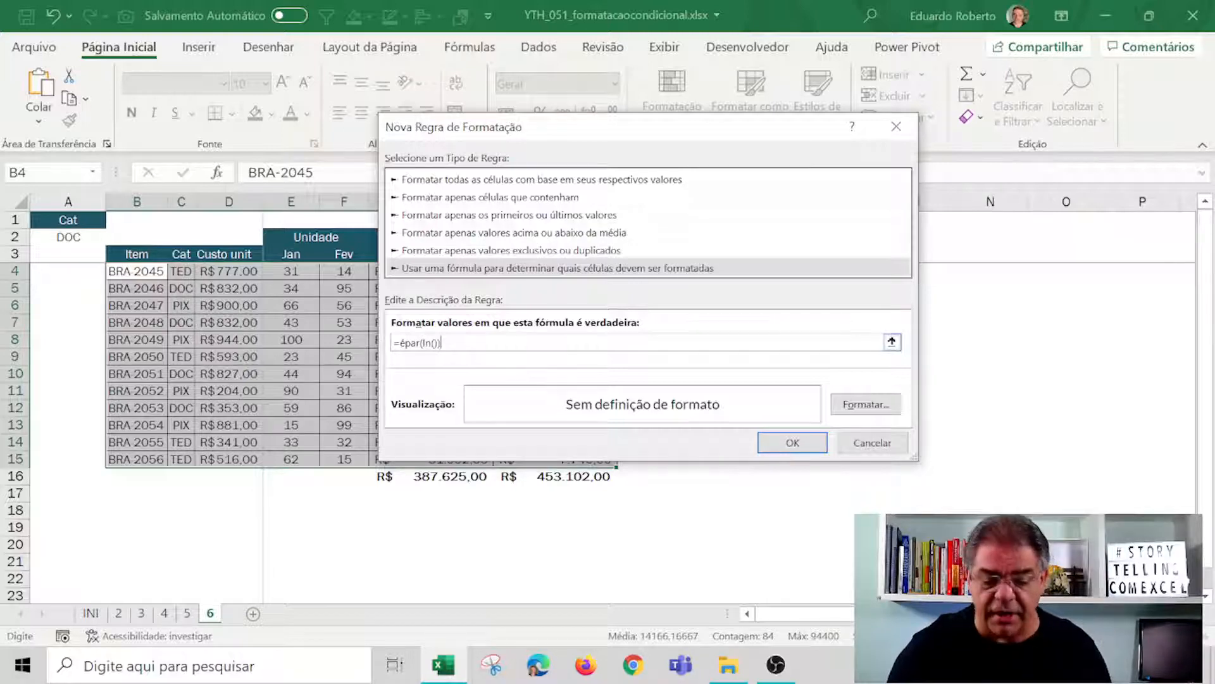
Give the rule a light turquoise fill and try to apply it to the table.
left_click(845, 405)
left_click(502, 152)
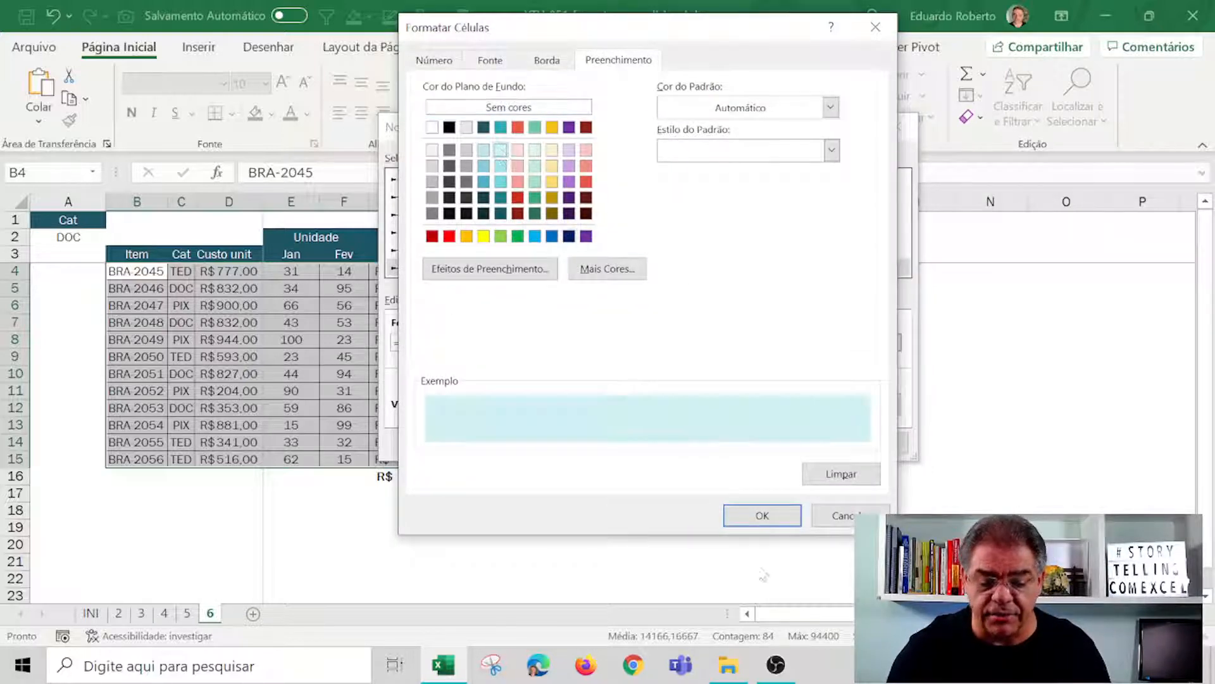
left_click(762, 516)
left_click(787, 437)
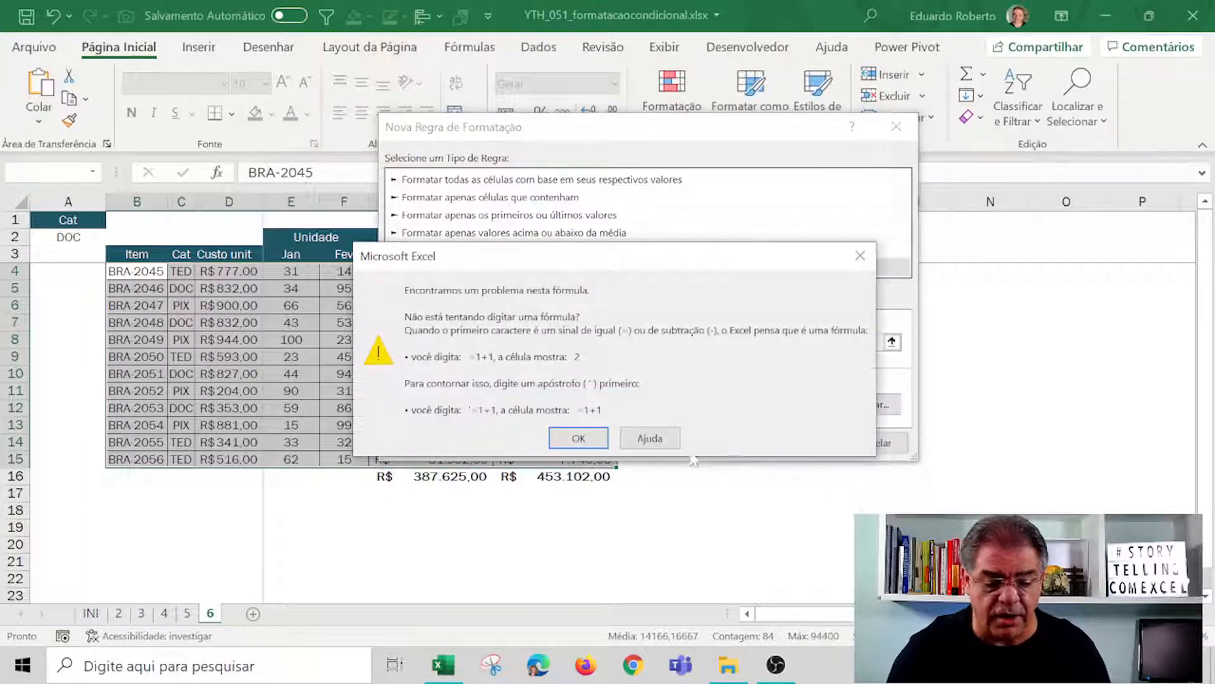
Try to correct the rule's formula by removing its closing parentheses, and abandon the new rule.
left_click(577, 439)
left_click(456, 342)
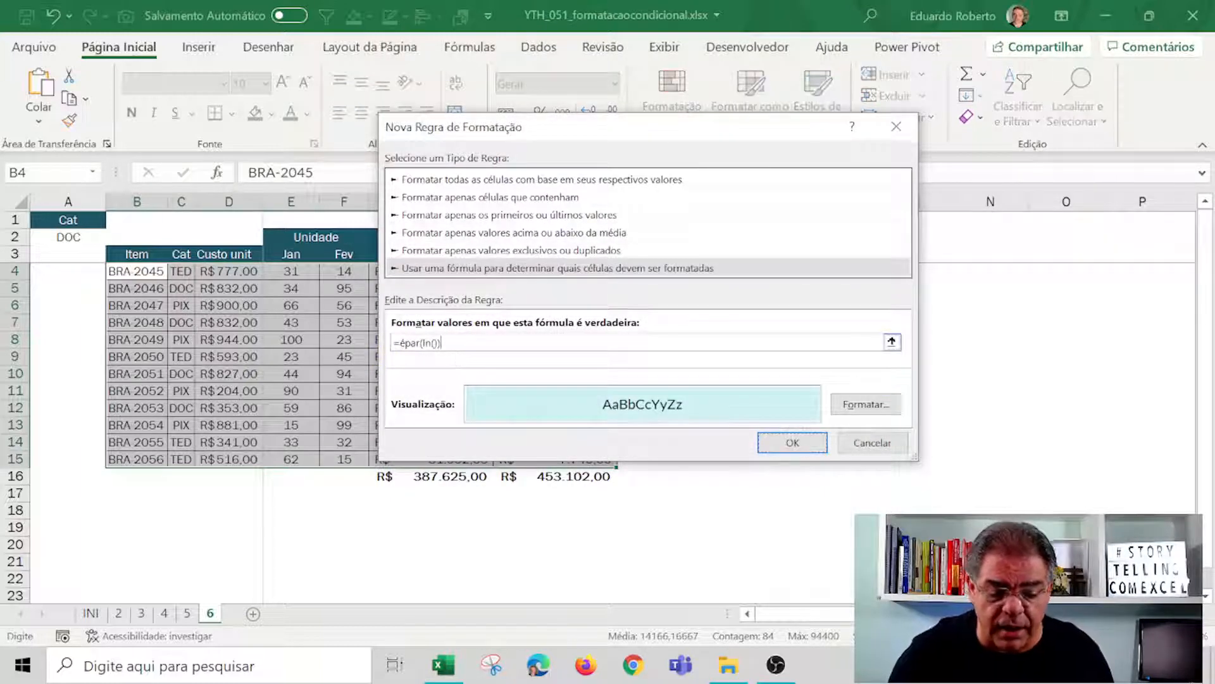
key("BackSpace")
key("BackSpace")
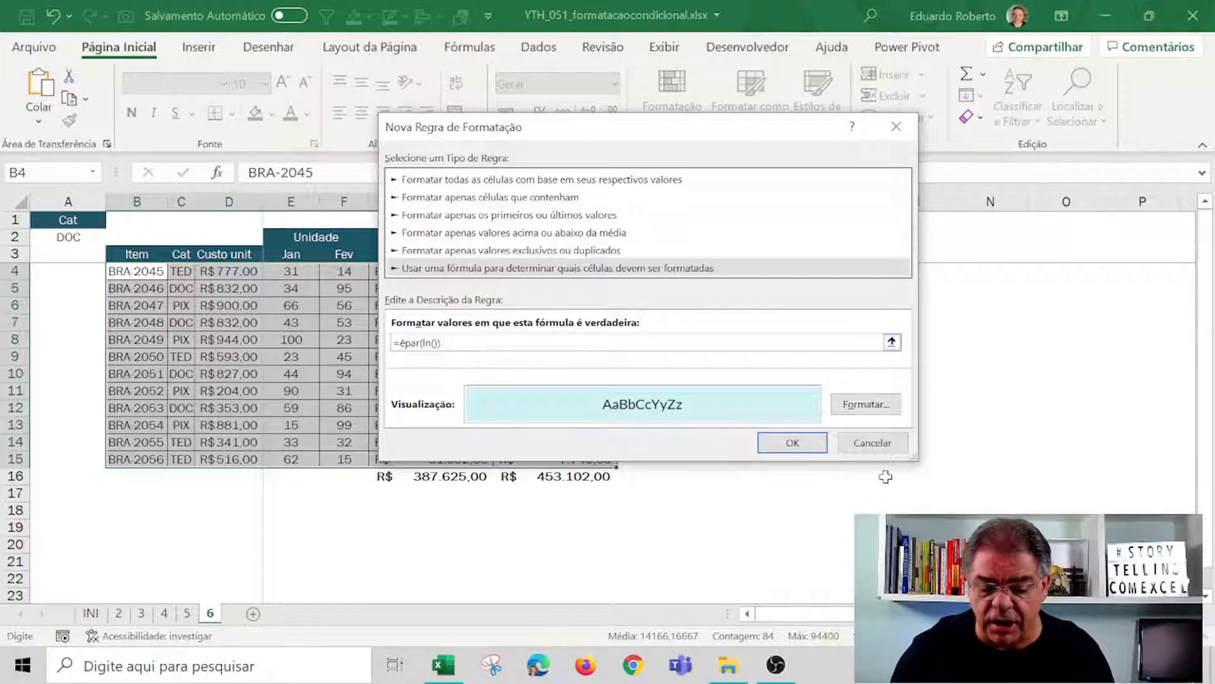
left_click(793, 445)
left_click(598, 443)
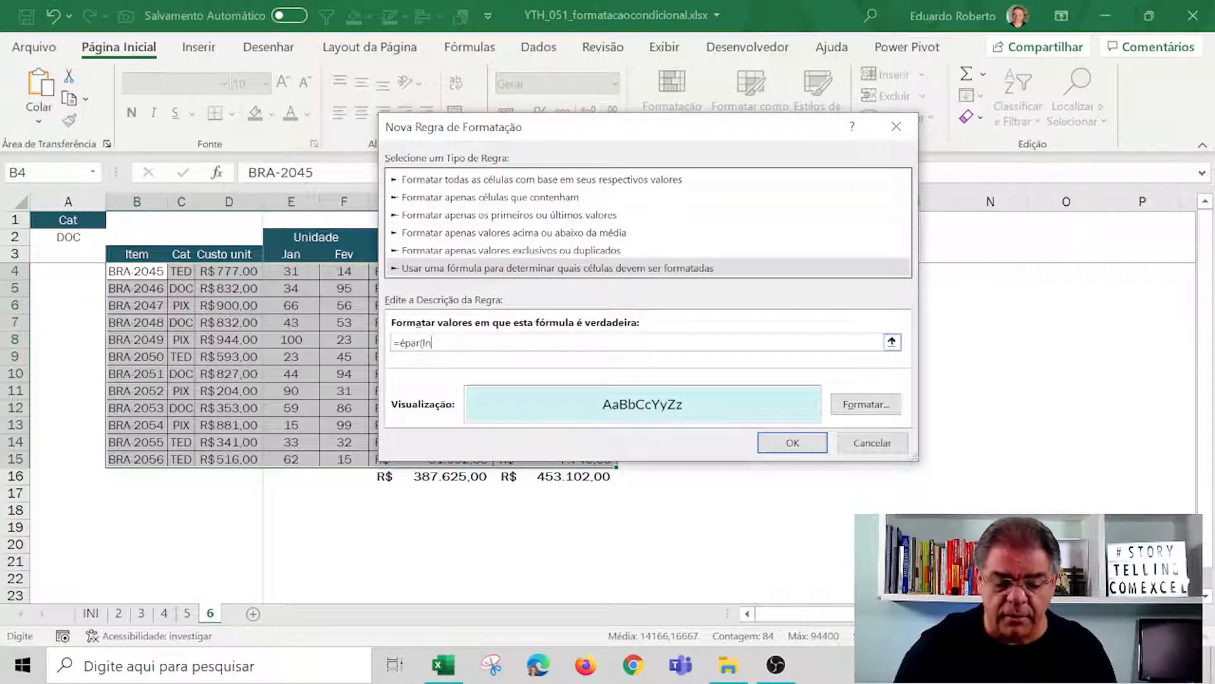
key("Escape")
Enter the formula =LIN() in cell J4, beside the first row of the table.
left_click(686, 383)
left_click(678, 290)
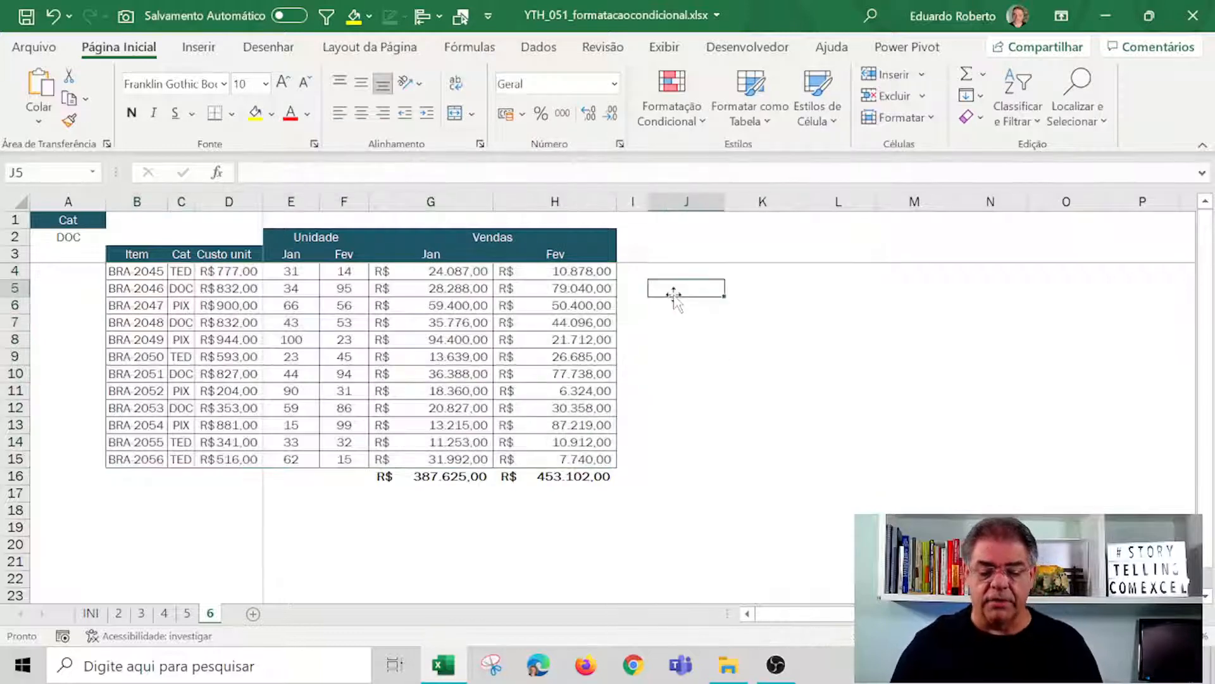
key("Left")
key("Up")
key("Right")
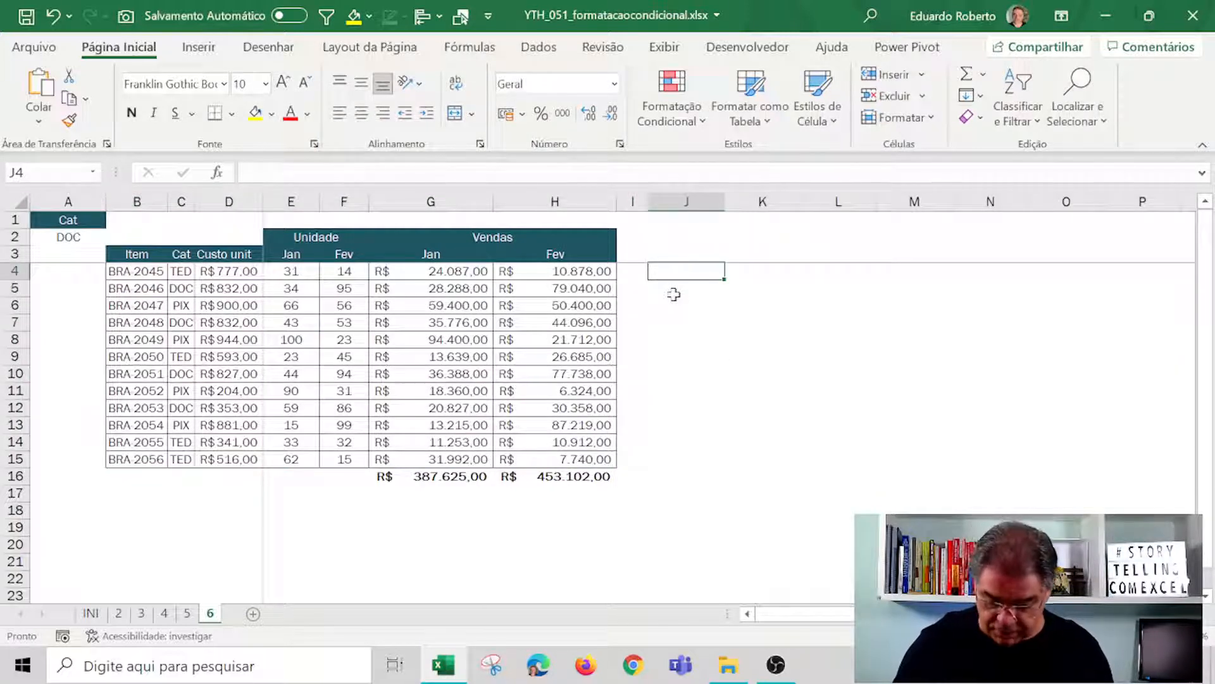
type("=ln()")
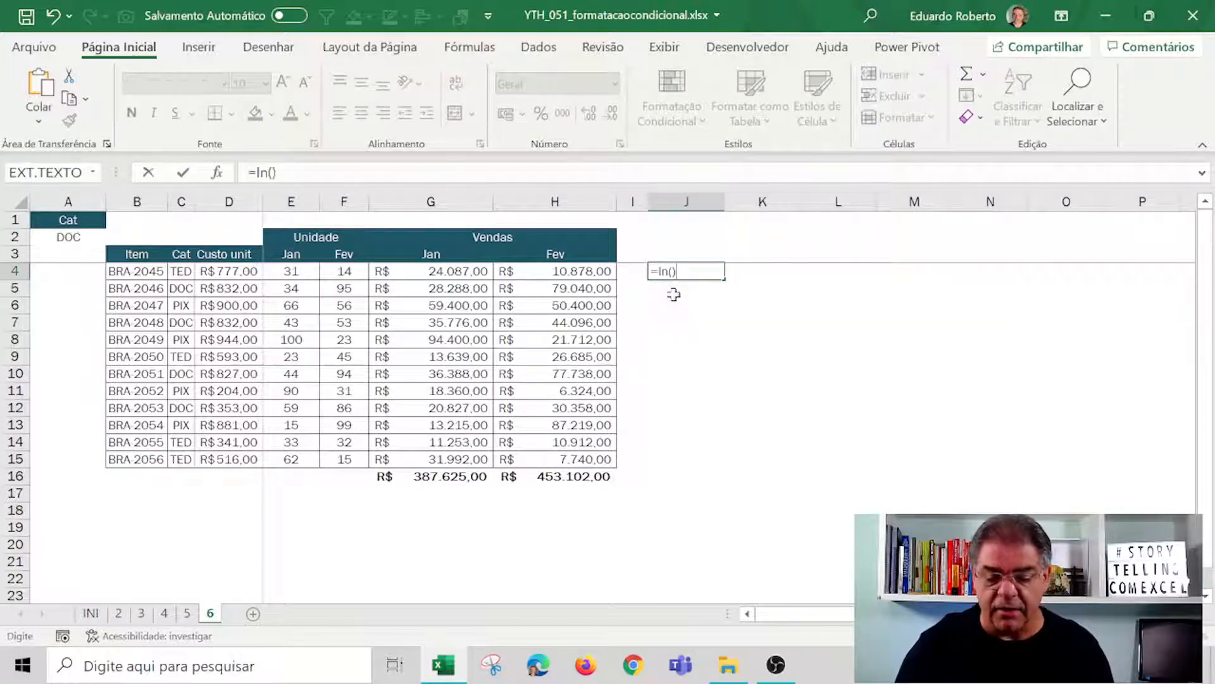
key("BackSpace")
key("BackSpace")
key("BackSpace")
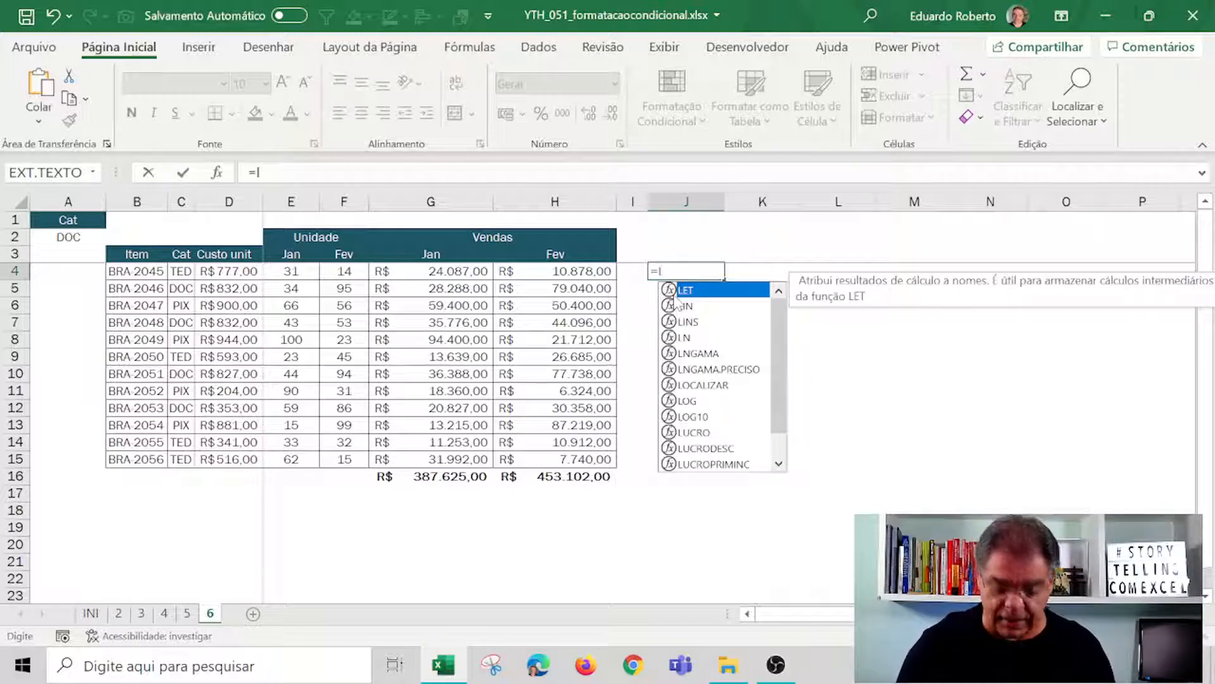
type("in()")
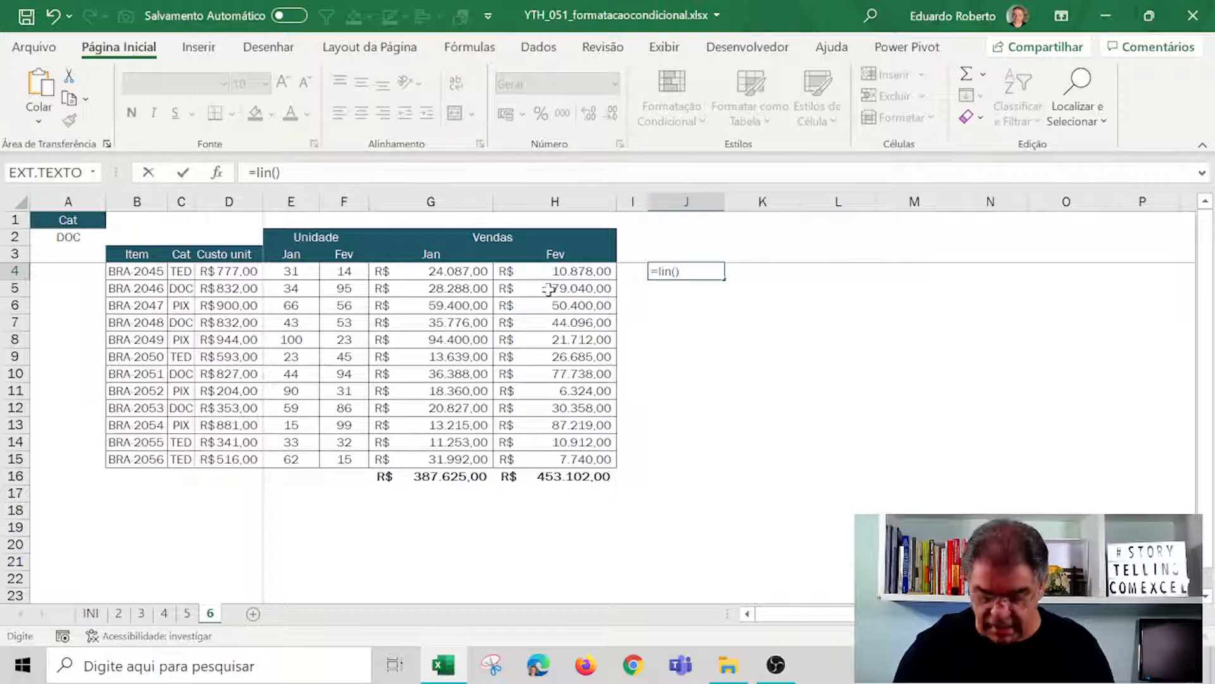
key("ctrl+Return")
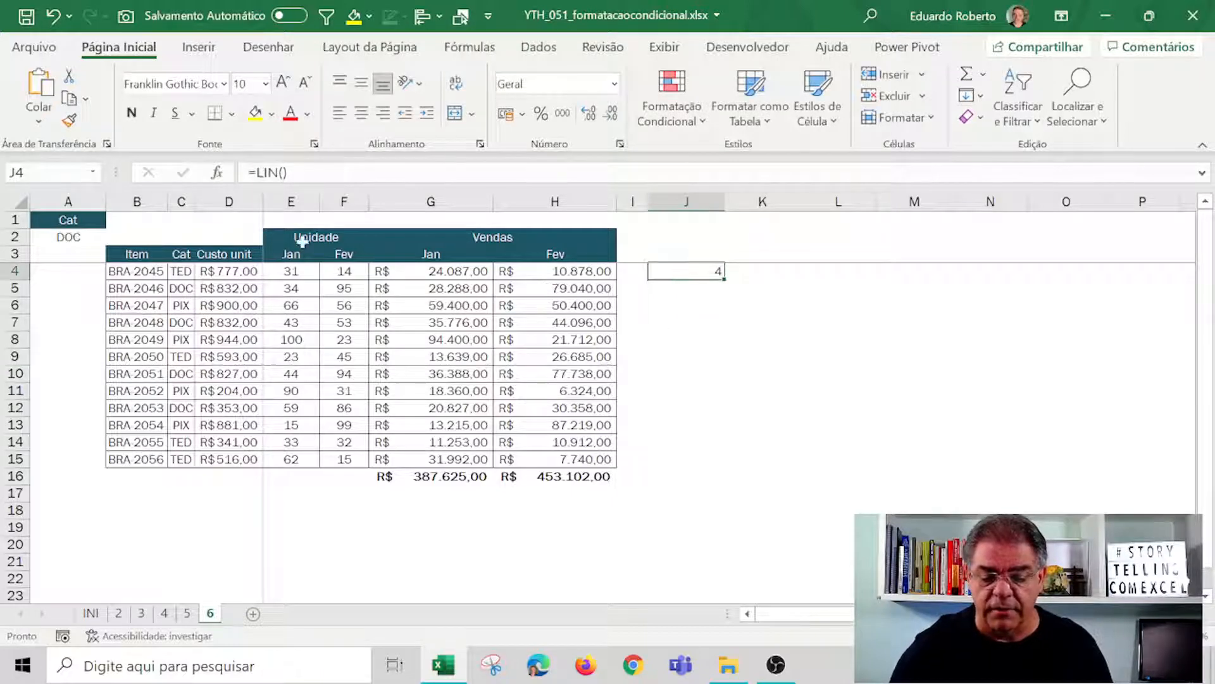
Wrap the formula in J4 in the even-number test so that it reads =ÉPAR(LIN()).
key("F2")
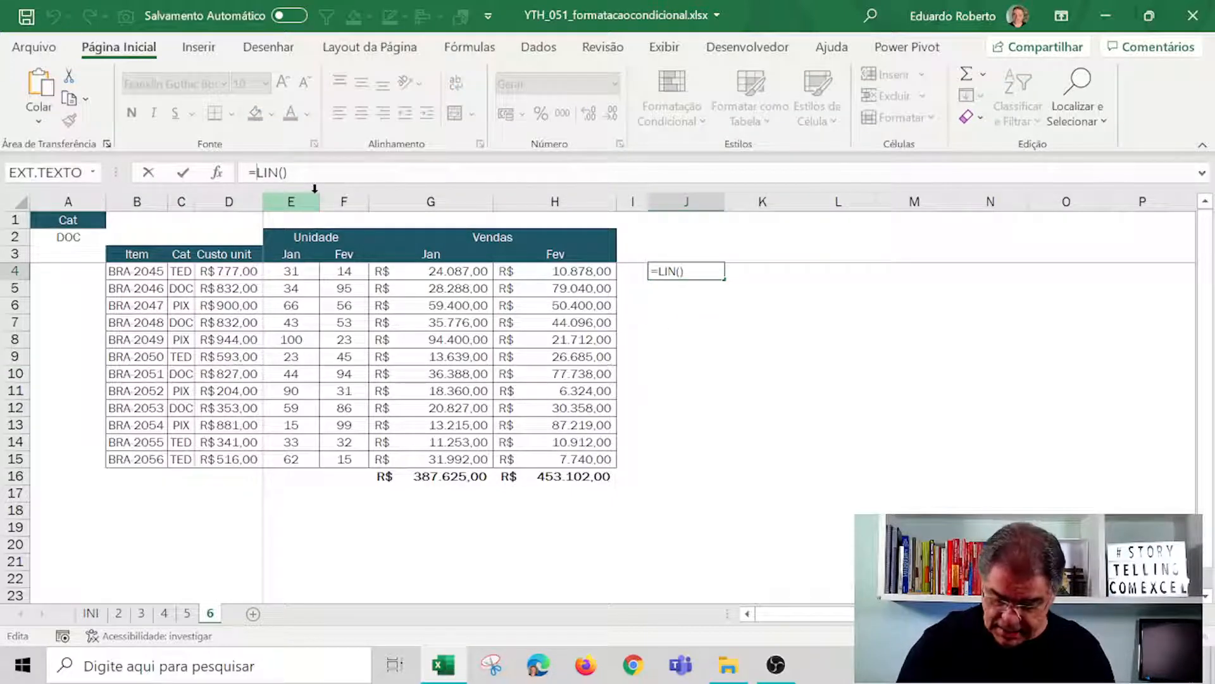
type("ép")
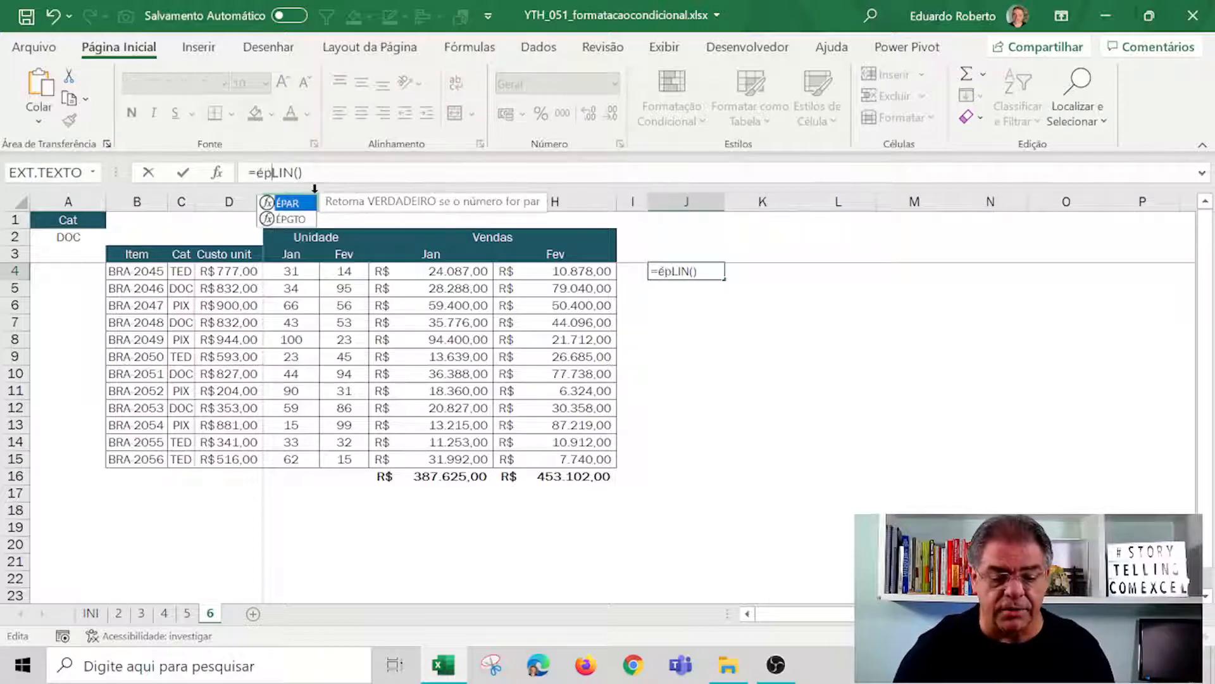
double_click(297, 207)
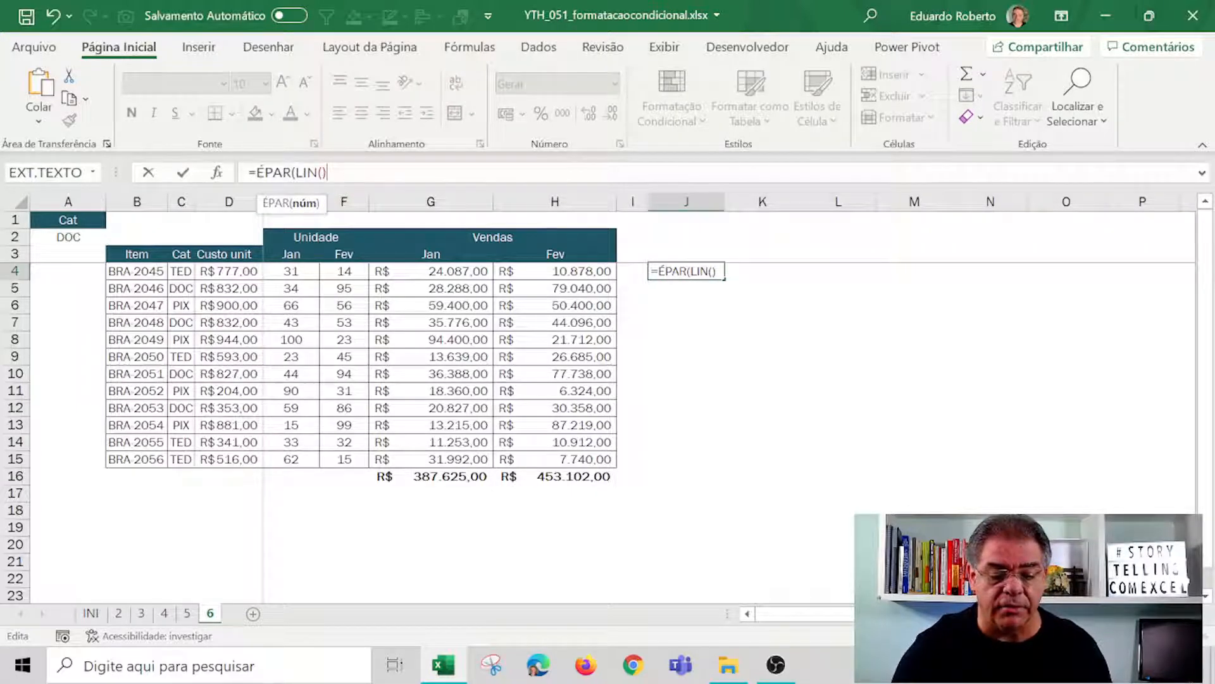
type(")")
key("Return")
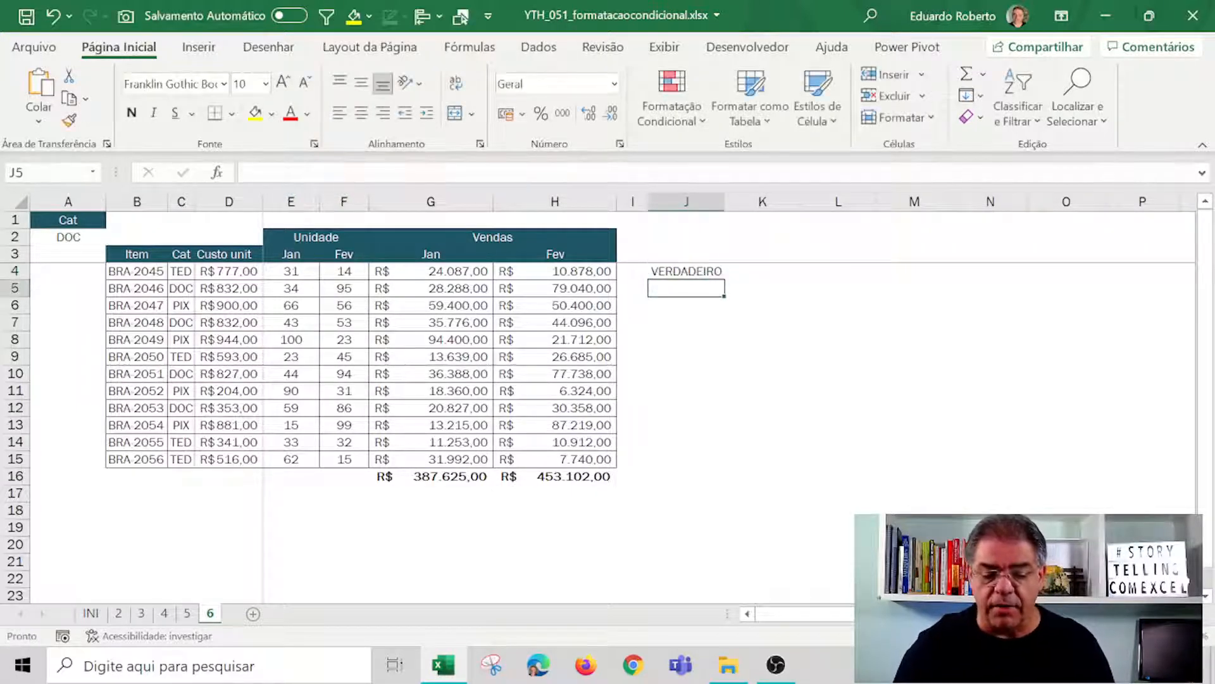
Fill the even-row test down to J5 and copy the text of J4's formula.
key("Up")
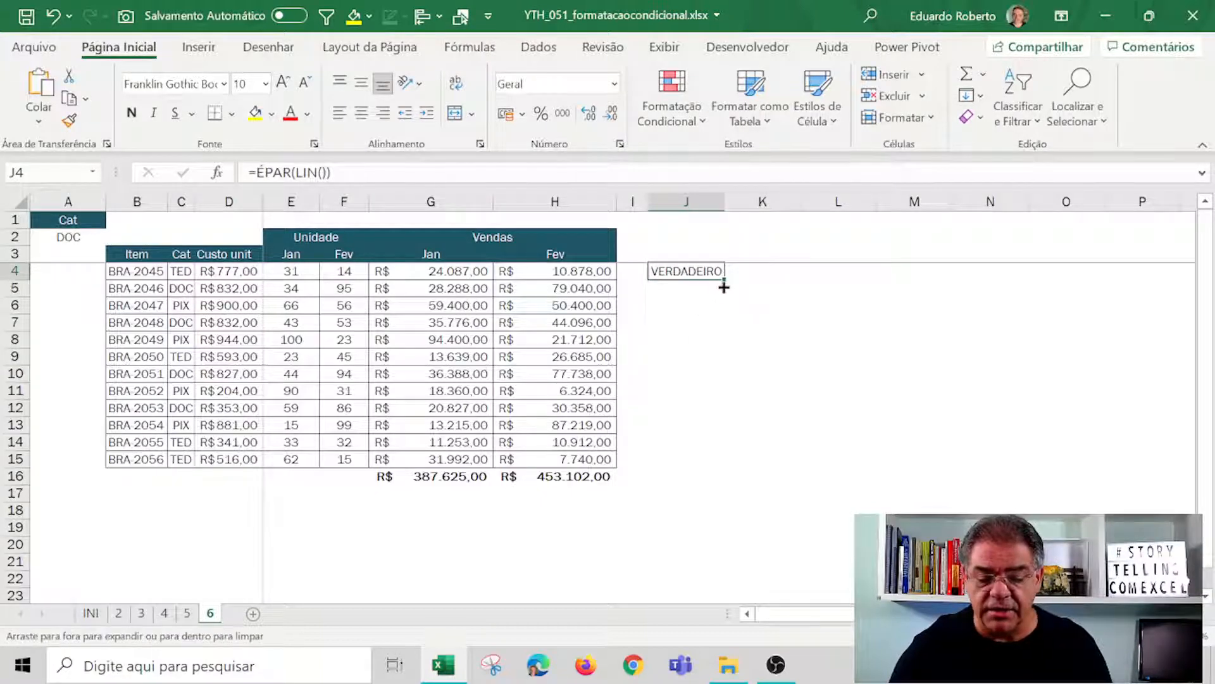
left_click_drag(723, 288, 734, 304)
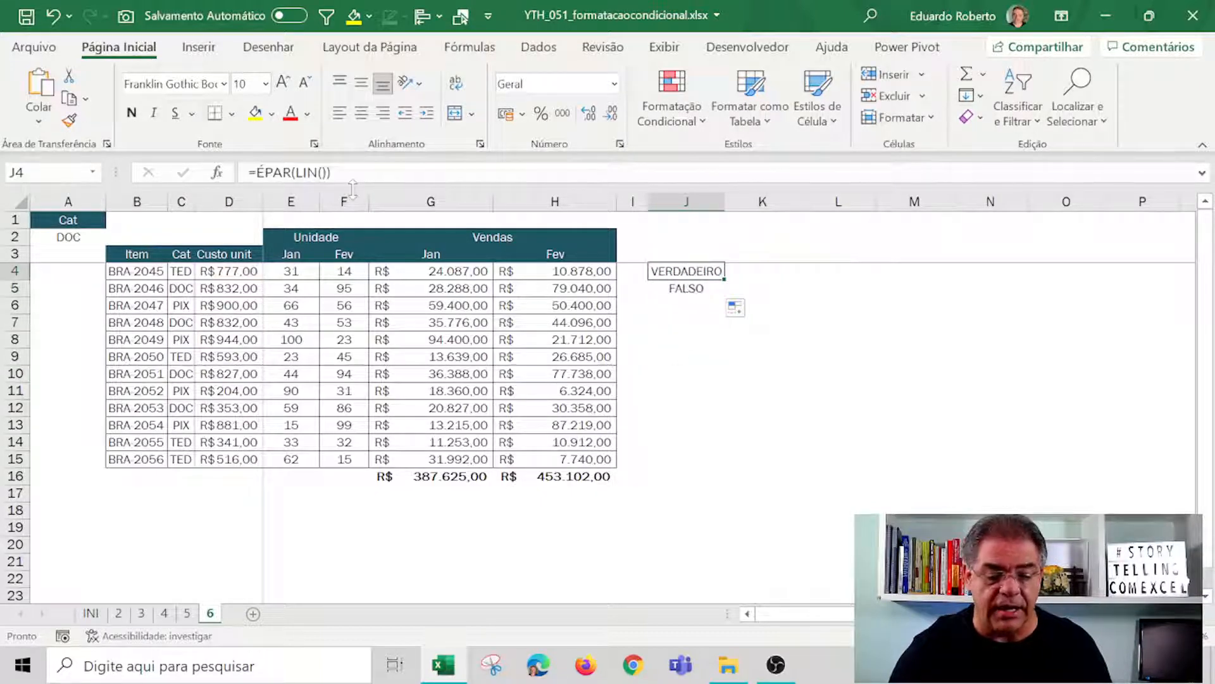
left_click_drag(350, 176, 3, 138)
key("ctrl+c")
key("Escape")
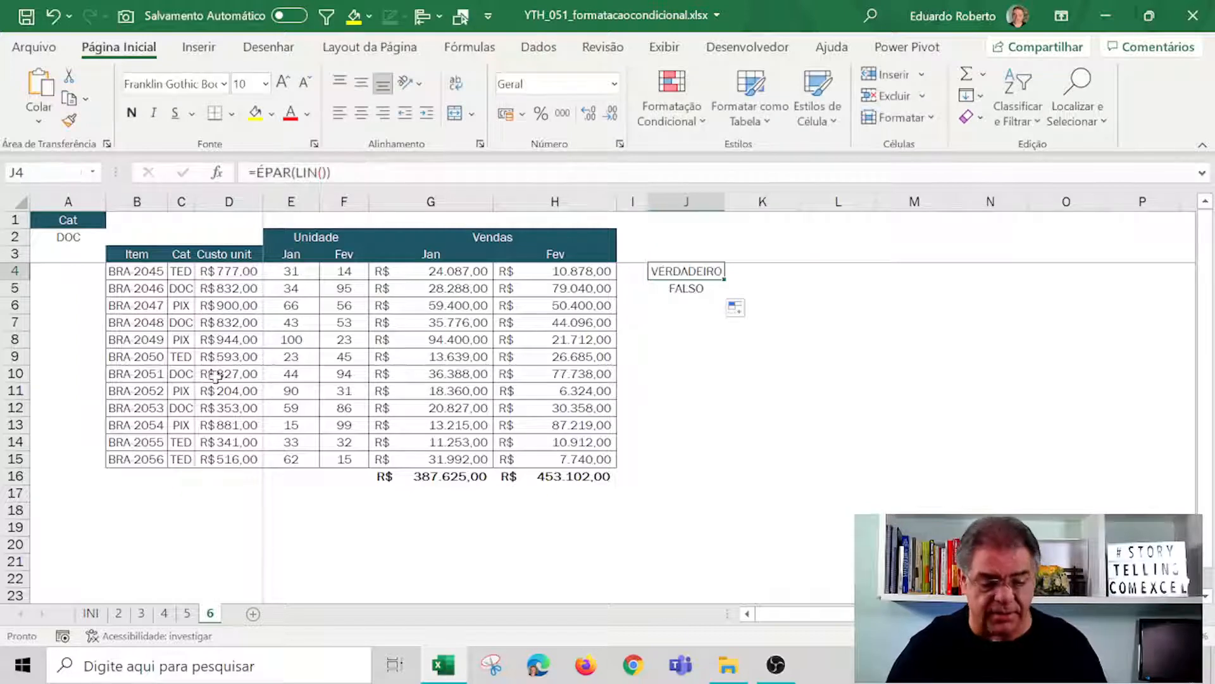
Start a formula-based conditional formatting rule for the table data B4:H15 using =ÉPAR(LIN()).
left_click(146, 268)
left_click_drag(147, 272, 608, 458)
left_click(672, 111)
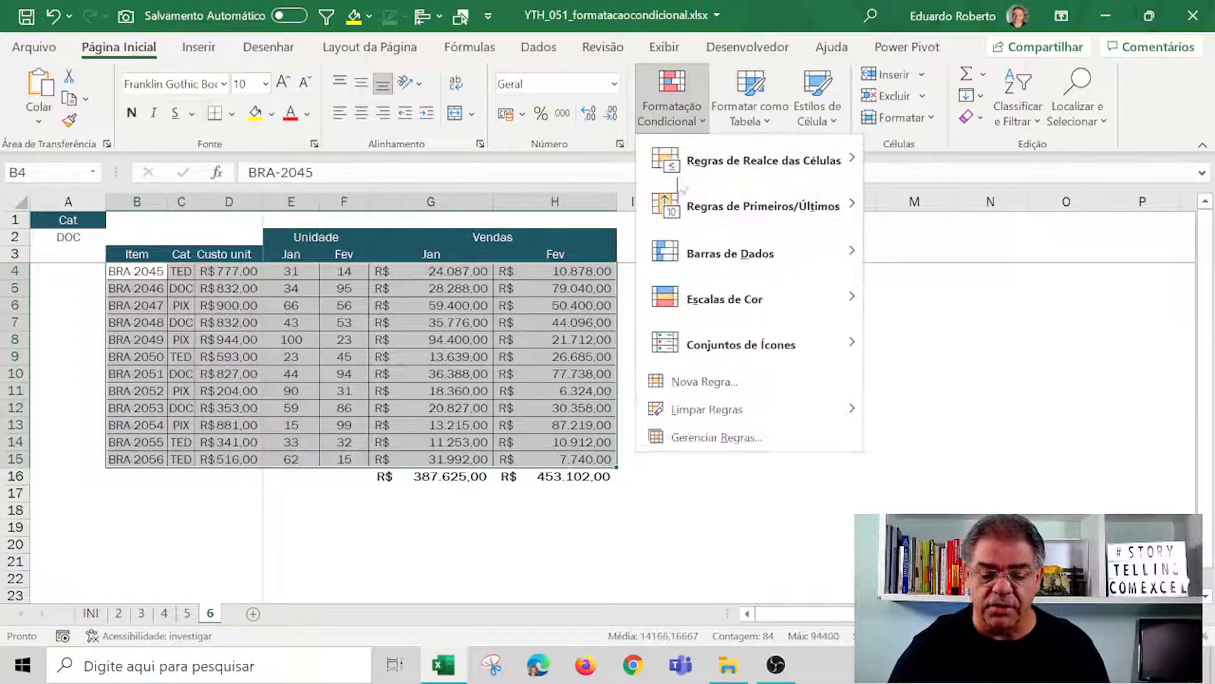
left_click(619, 374)
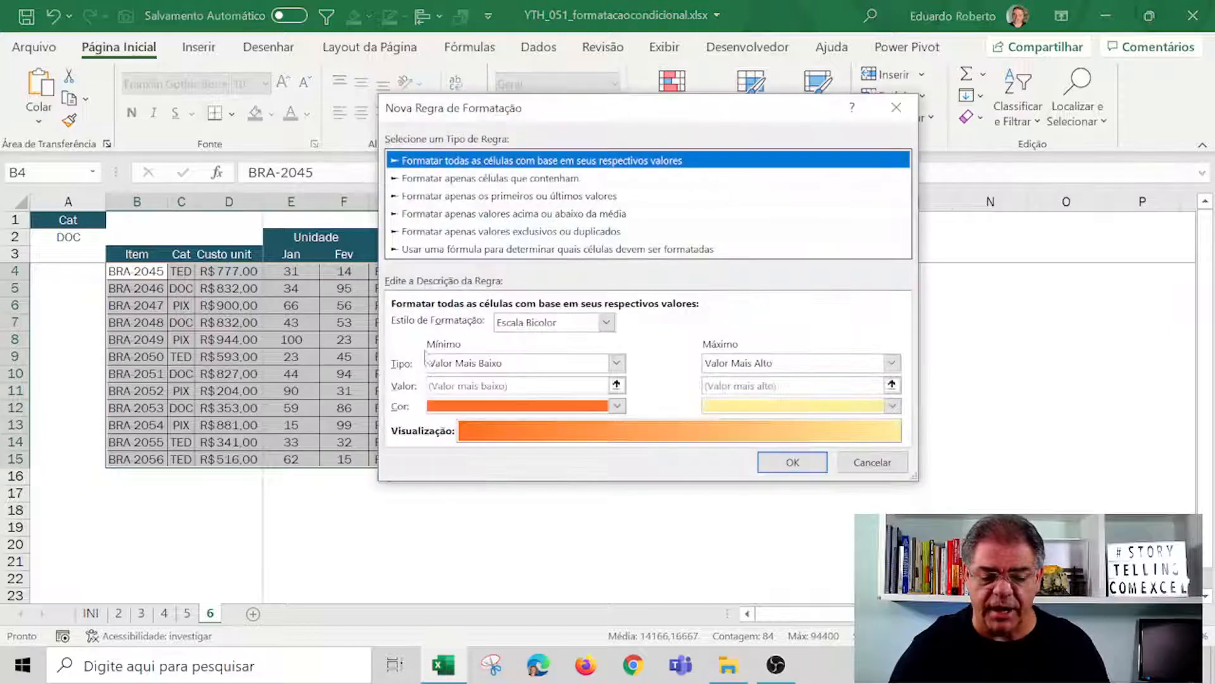
left_click(431, 250)
left_click(443, 323)
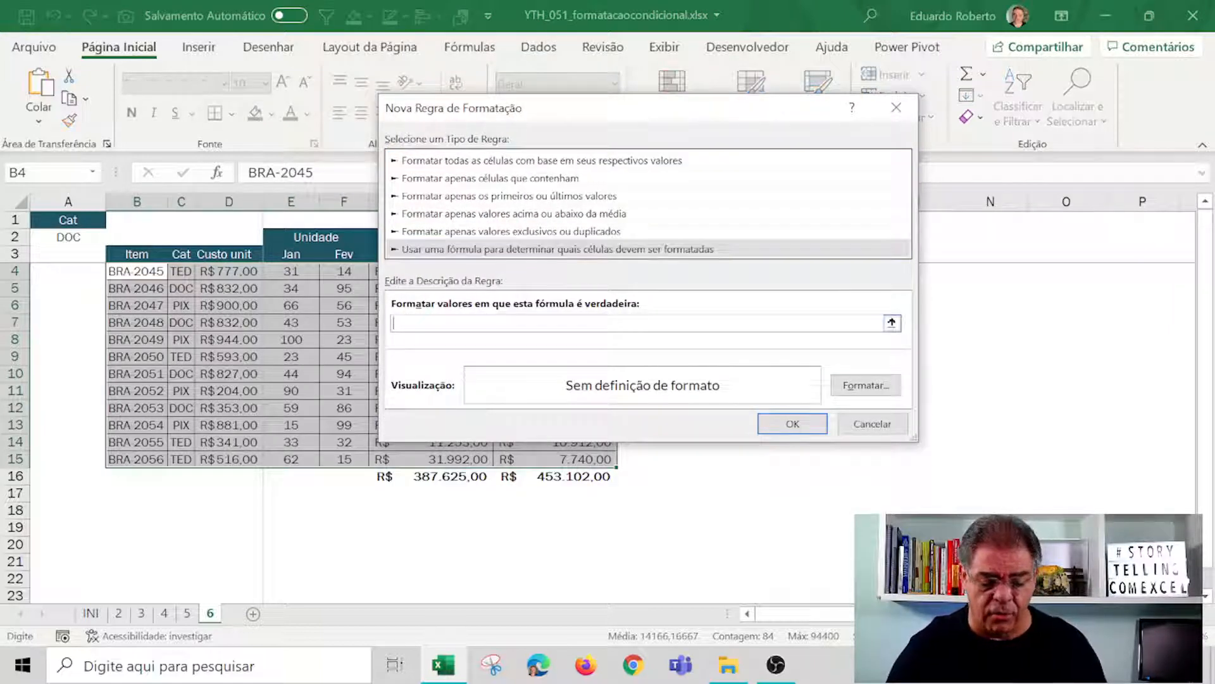
key("ctrl+v")
Give the even-row rule a light green fill and apply it to the table.
left_click(866, 384)
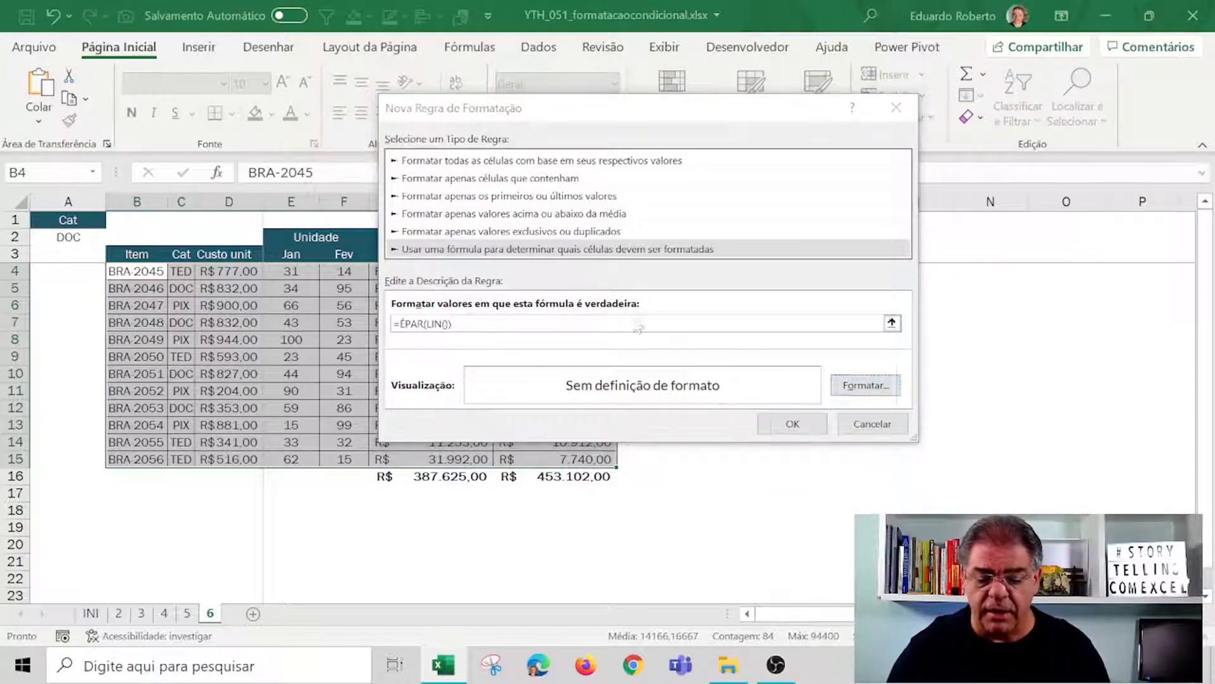
left_click(536, 137)
left_click(762, 502)
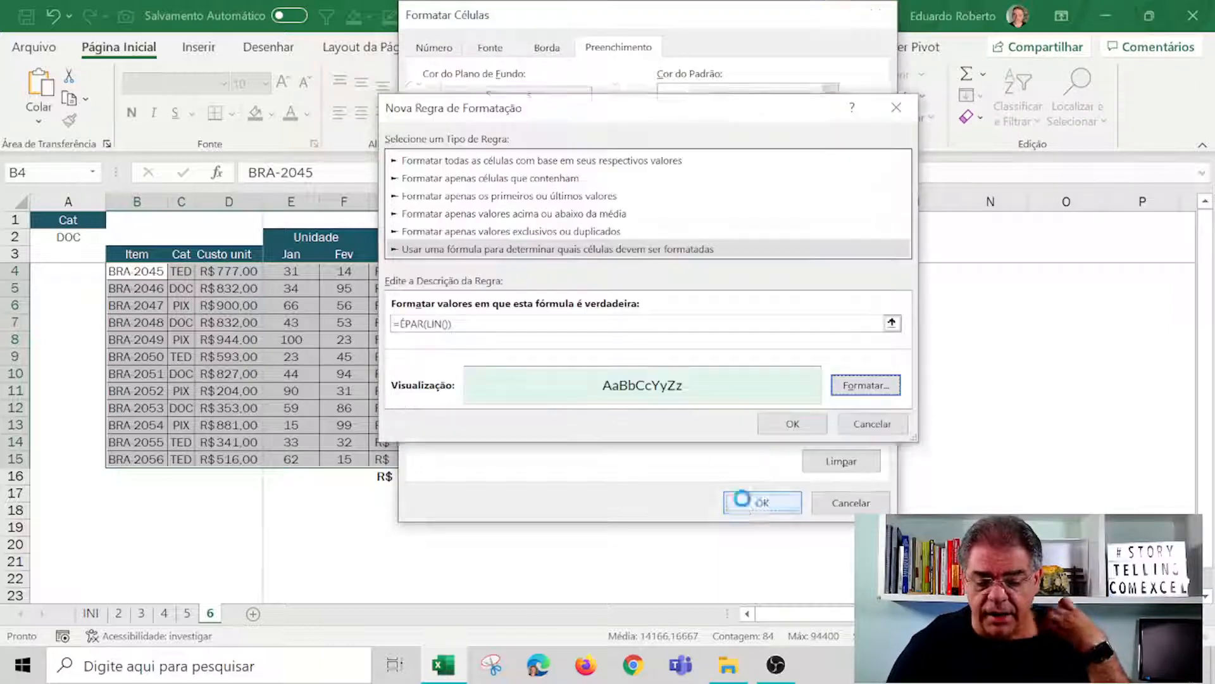
left_click(786, 422)
left_click(762, 442)
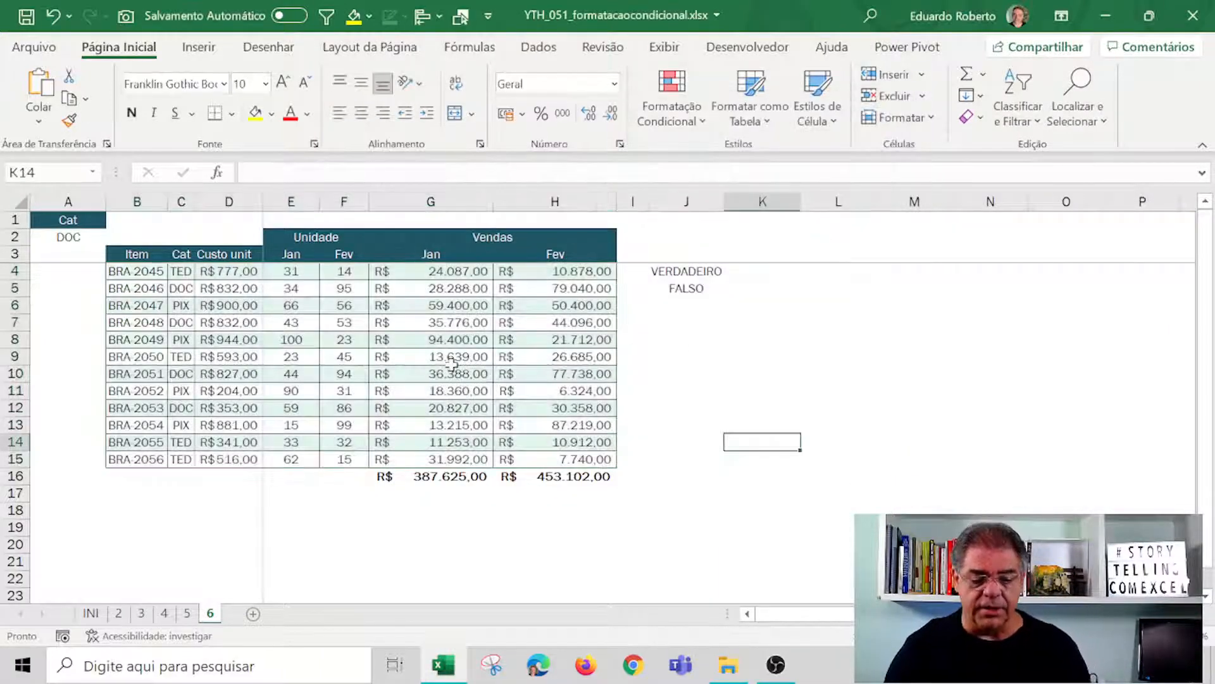
Insert a blank row at row 9, above item BRA-2050, to test the alternating shading.
left_click(430, 356)
left_click(9, 355)
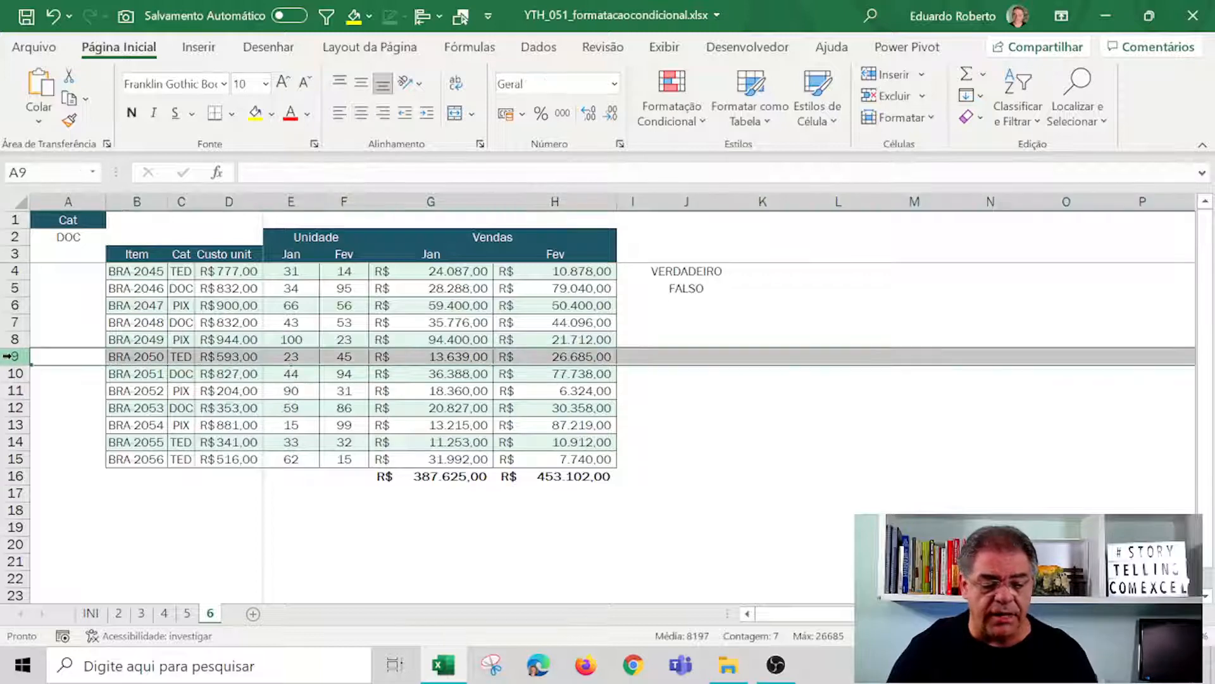
right_click(9, 356)
left_click(64, 173)
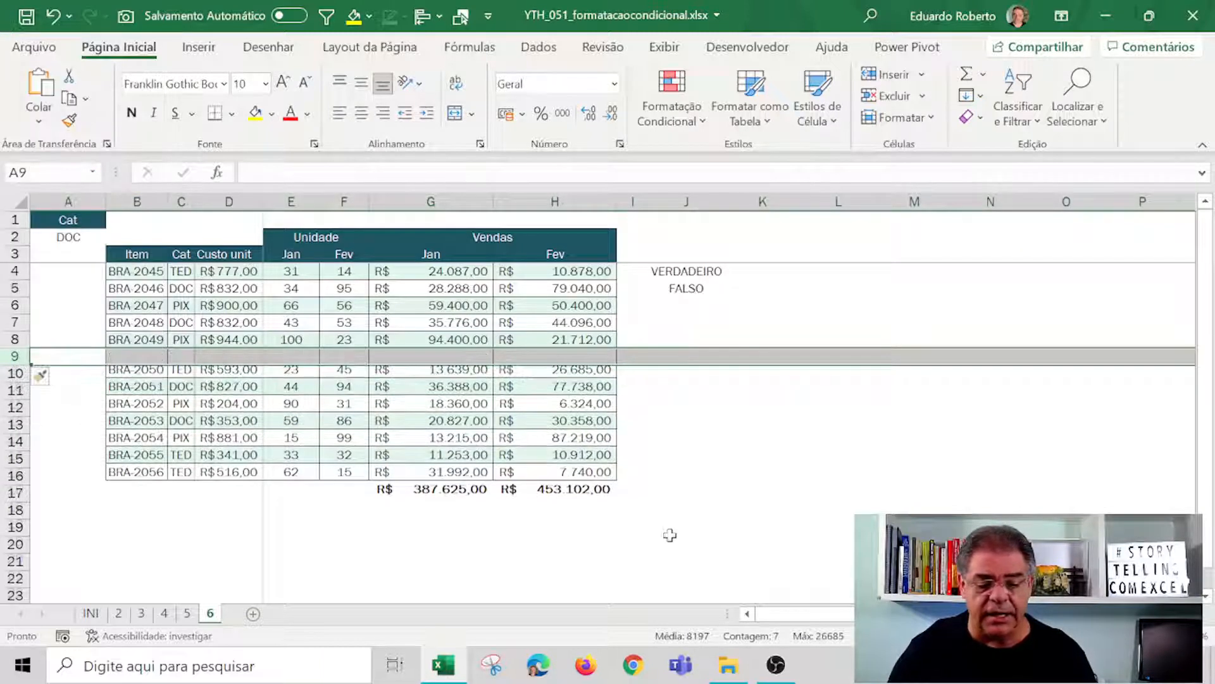
left_click(686, 424)
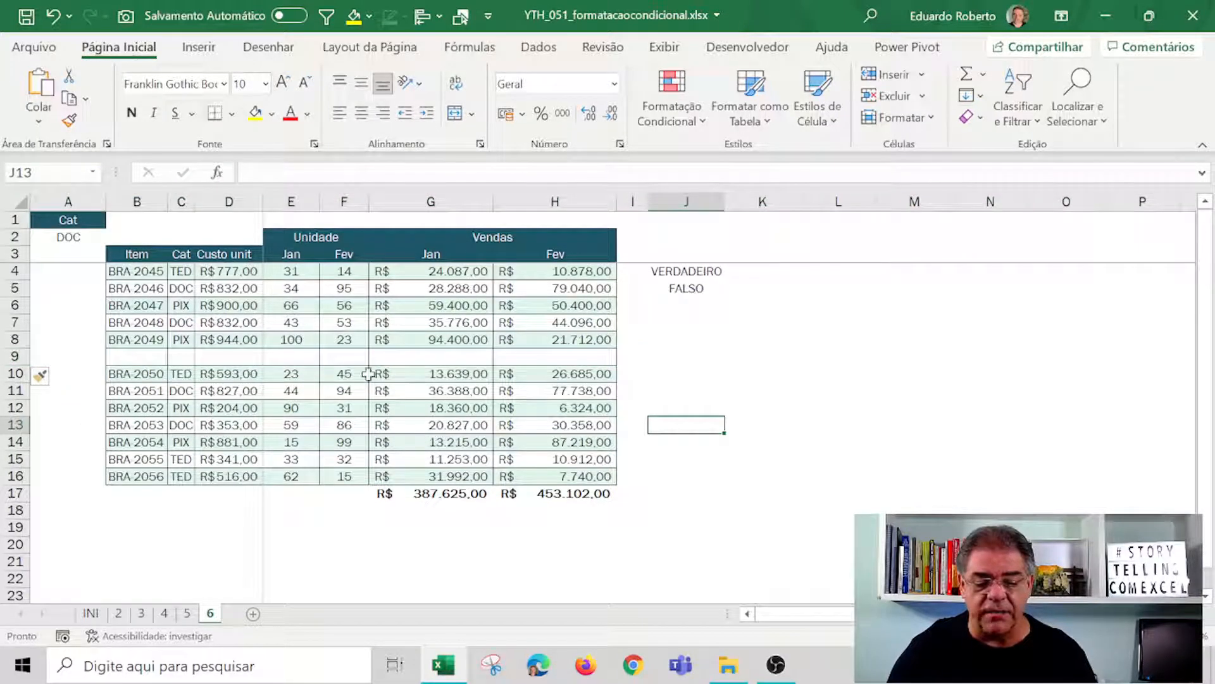
Insert another blank row at row 12, above item BRA-2052.
left_click(15, 409)
right_click(16, 409)
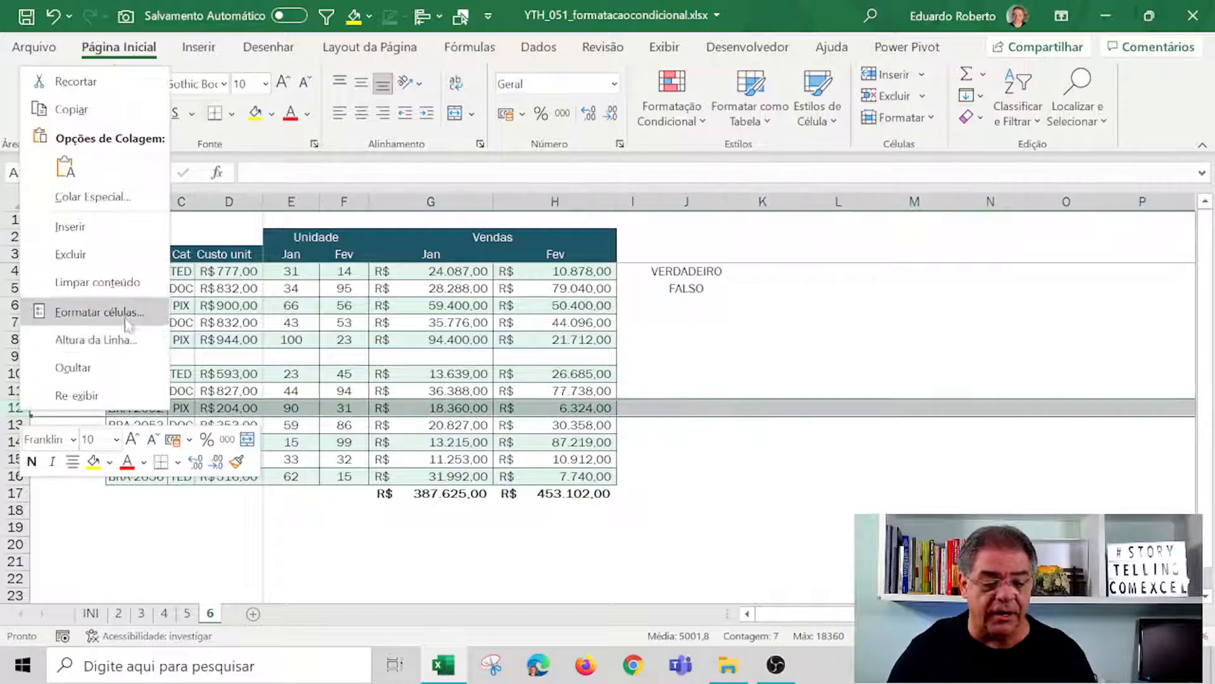
left_click(152, 229)
left_click(840, 502)
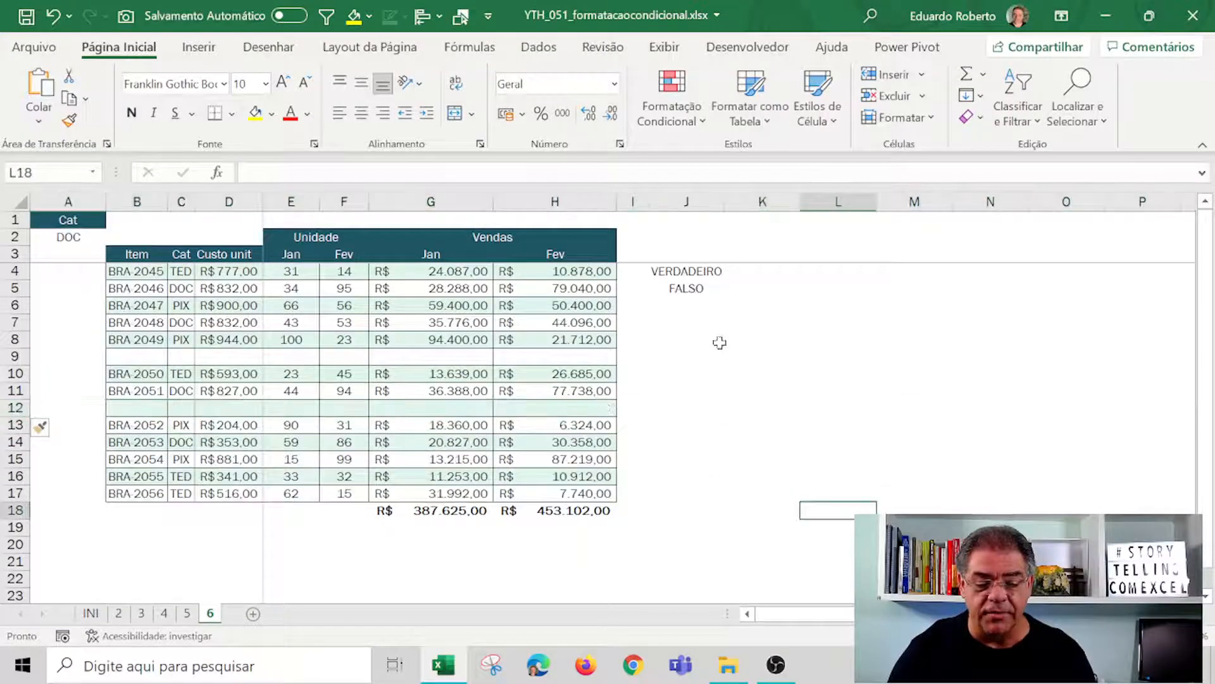
Review the even-row test formula in cell J4 without changing it.
left_click(706, 307)
left_click(691, 273)
left_click_drag(376, 174, 3, 160)
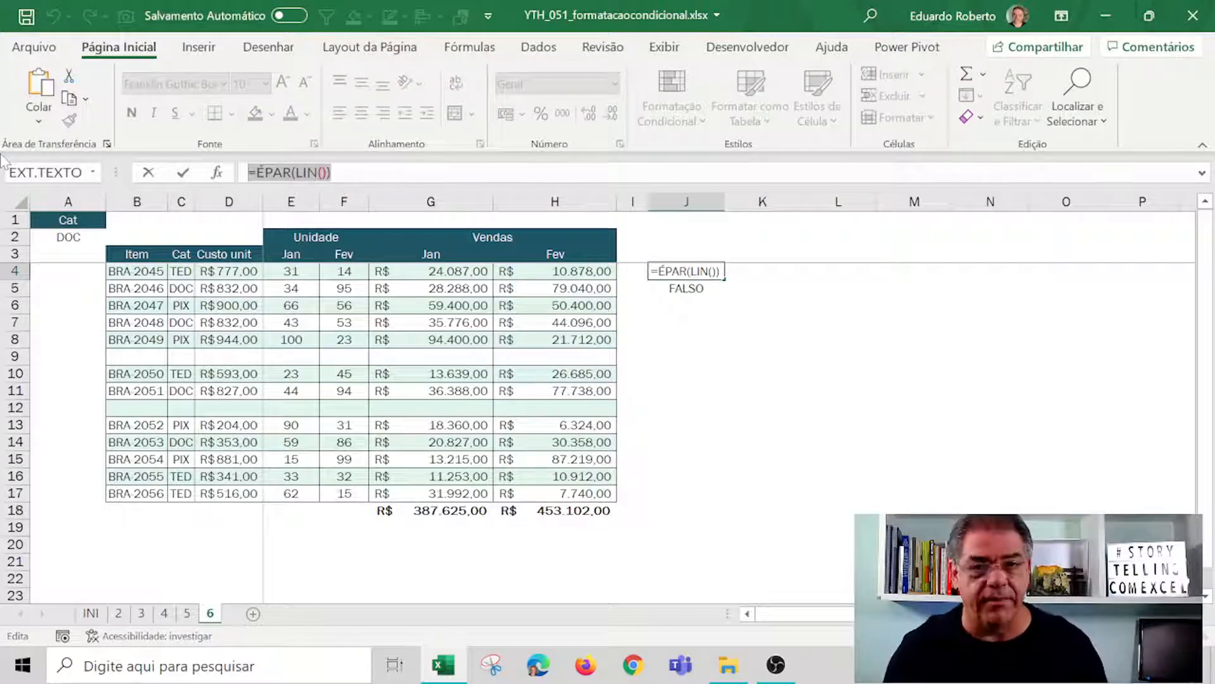
key("Escape")
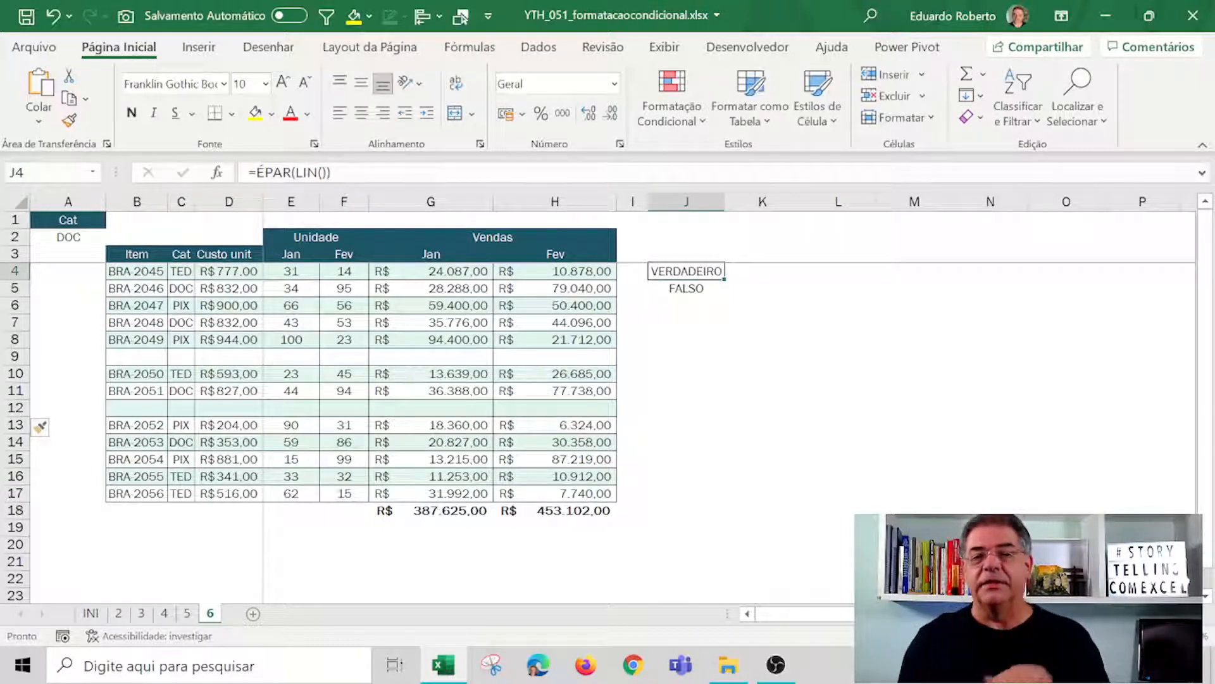